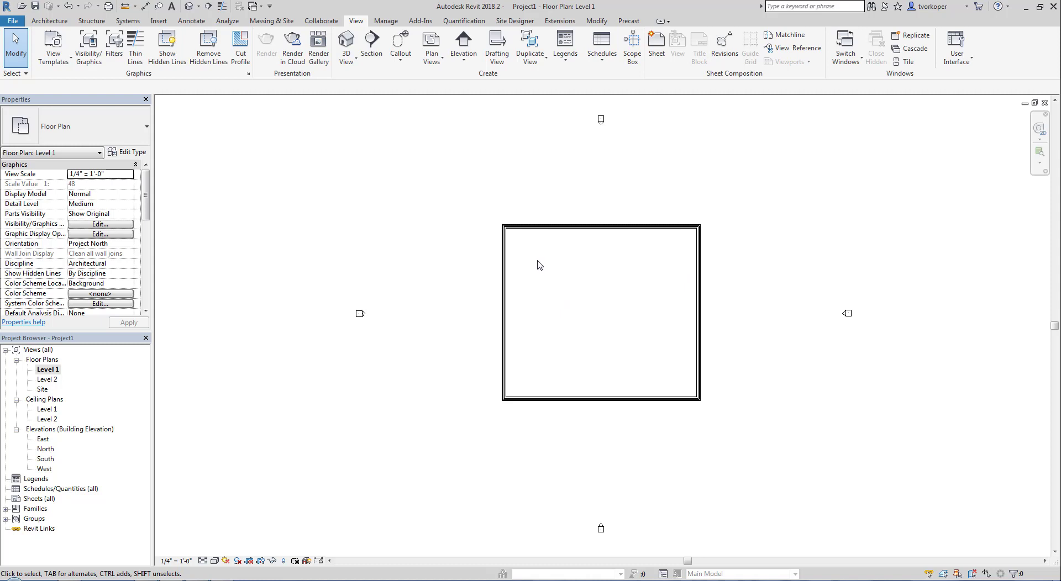
- Read the top exterior wall's type in Properties, then zoom onto the top-left wall corner
{"action": "scroll", "coordinate": [513, 248], "scroll_direction": "up", "scroll_amount": 5}
{"action": "left_click", "coordinate": [507, 185]}
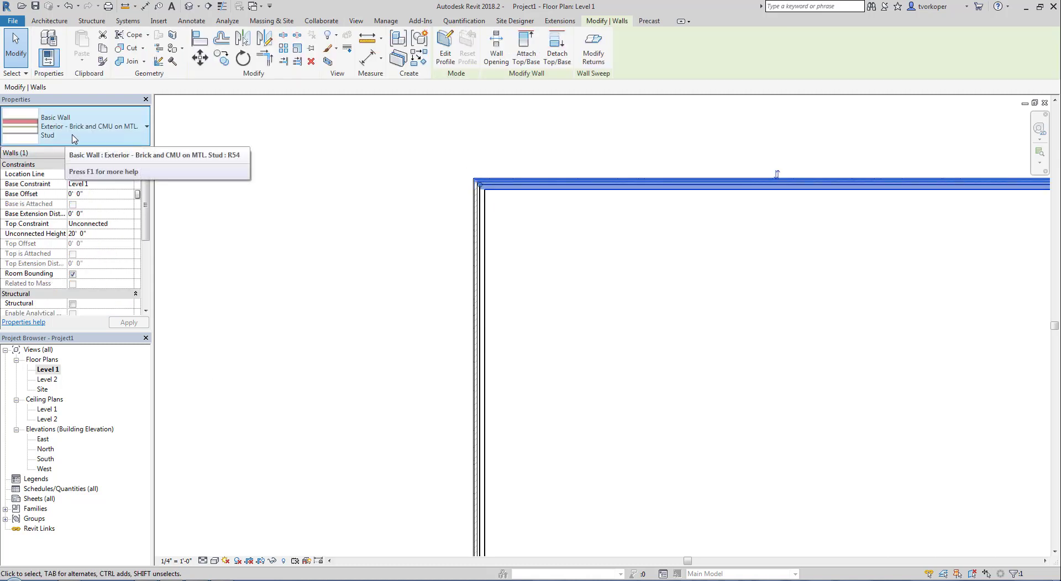
{"action": "left_click", "coordinate": [404, 298]}
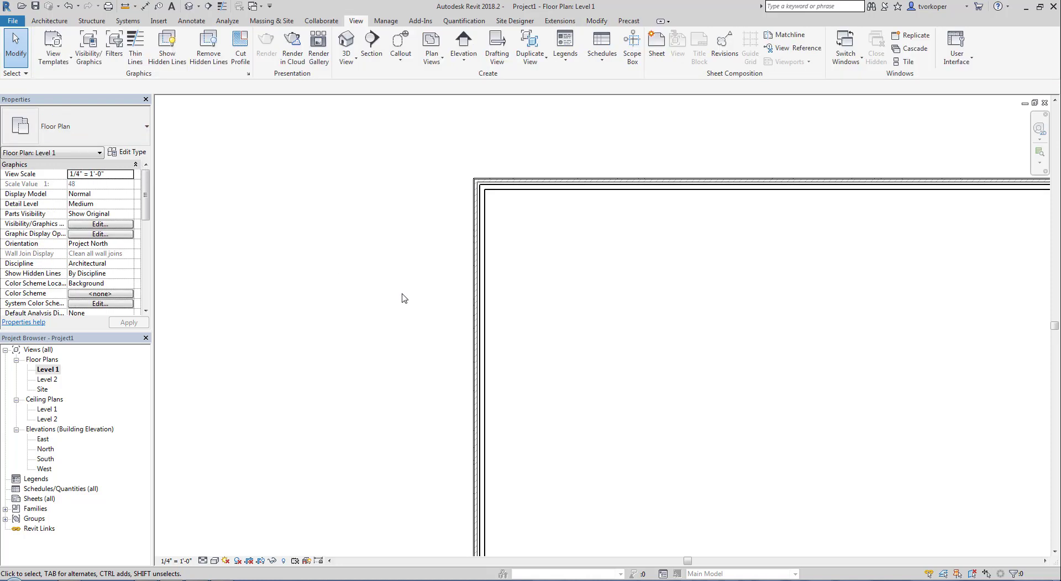
{"action": "scroll", "coordinate": [404, 298], "scroll_direction": "down", "scroll_amount": 4}
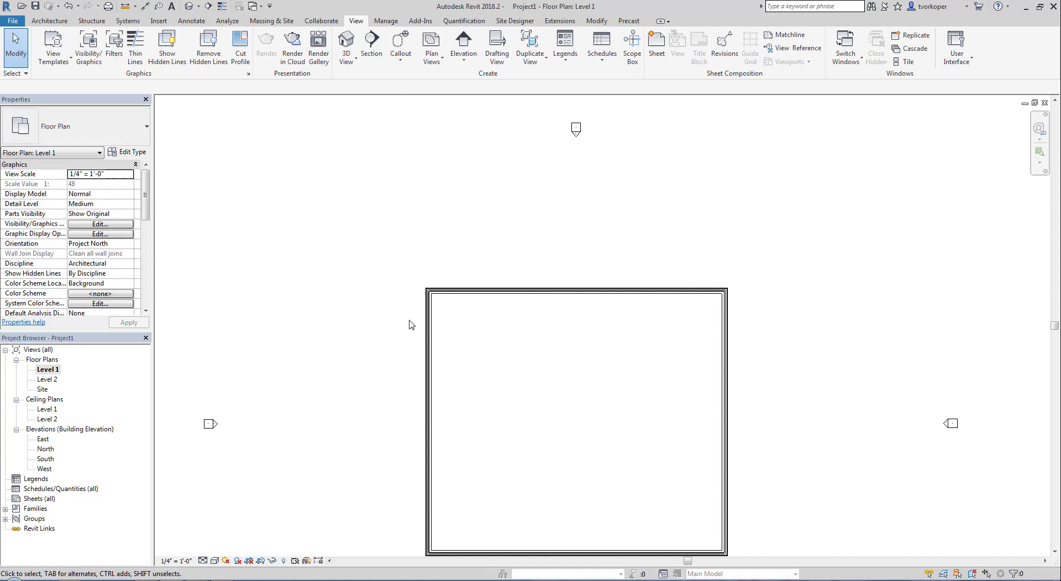
{"action": "scroll", "coordinate": [467, 359], "scroll_direction": "up", "scroll_amount": 5}
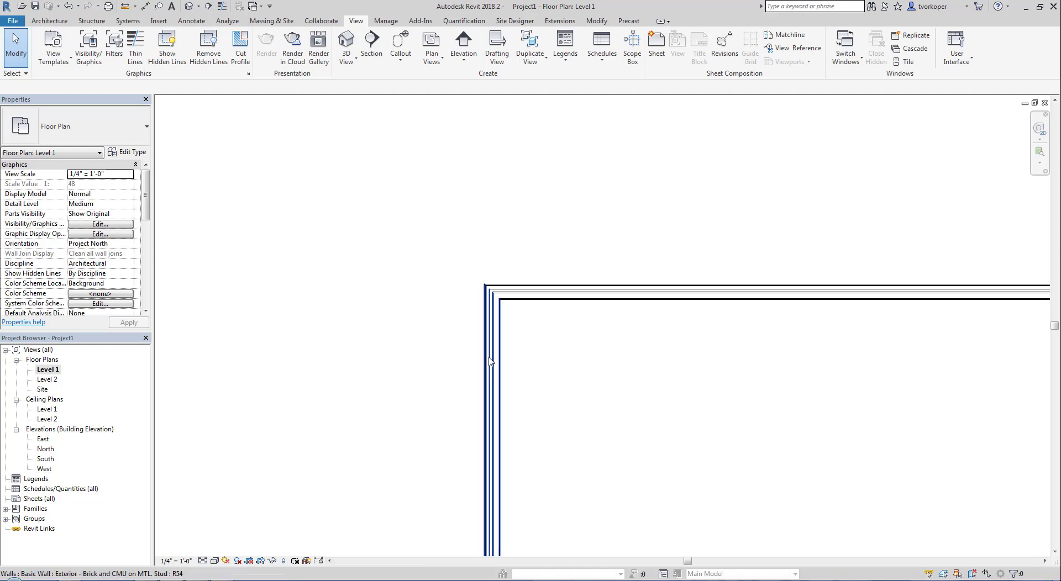
{"action": "middle_click_drag", "start_coordinate": [479, 354], "coordinate": [444, 436]}
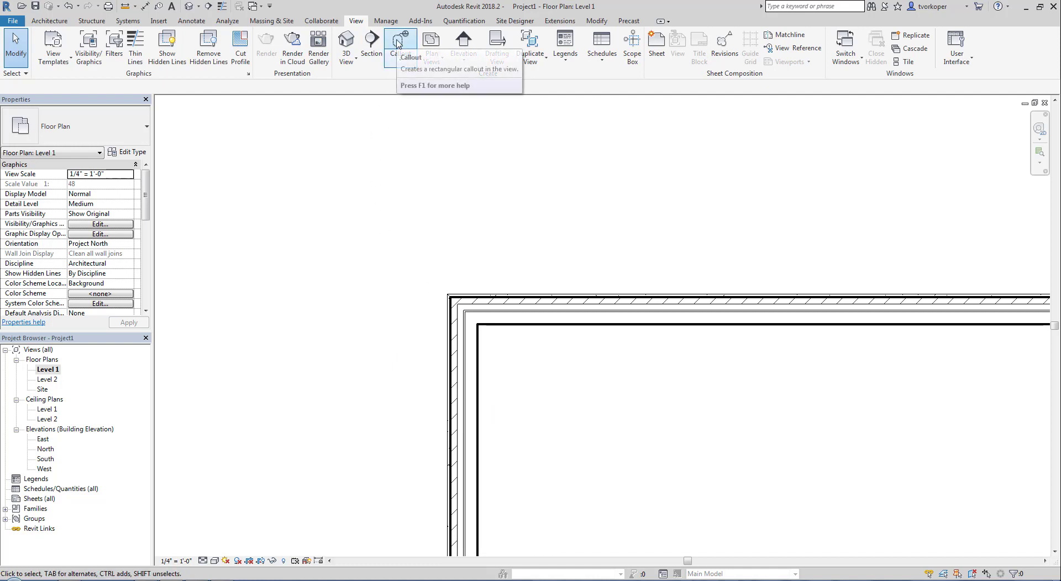
- Draw a rectangular callout around the top-left wall corner, skipping the save reminder
{"action": "left_click", "coordinate": [393, 67]}
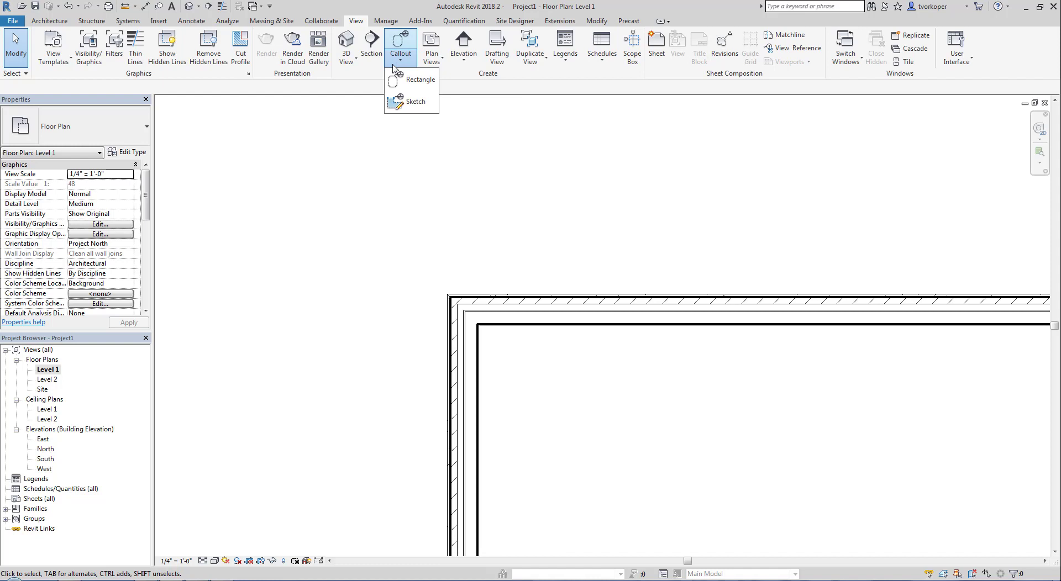
{"action": "left_click", "coordinate": [413, 101]}
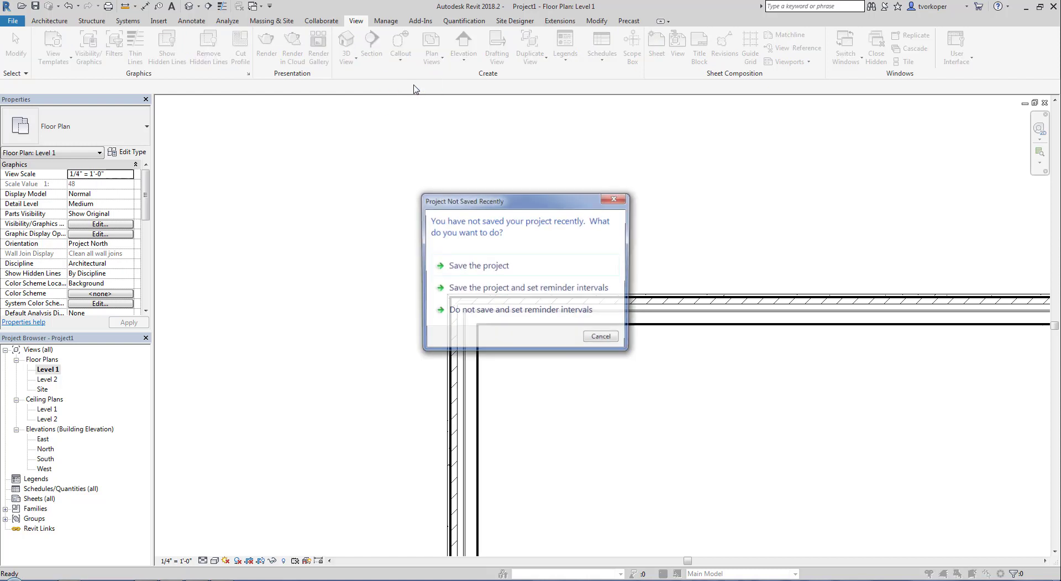
{"action": "left_click", "coordinate": [595, 341]}
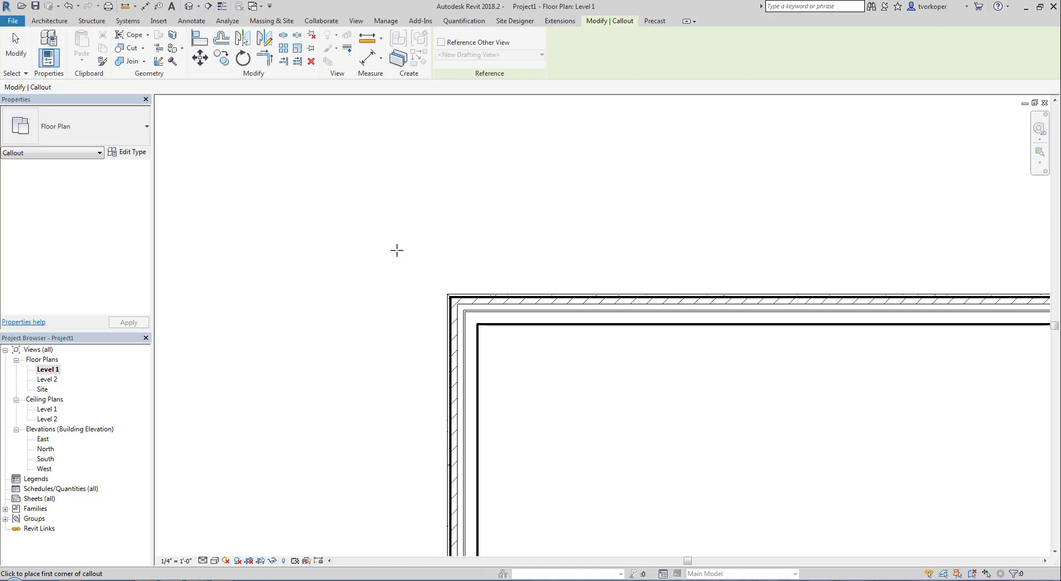
{"action": "left_click", "coordinate": [397, 250]}
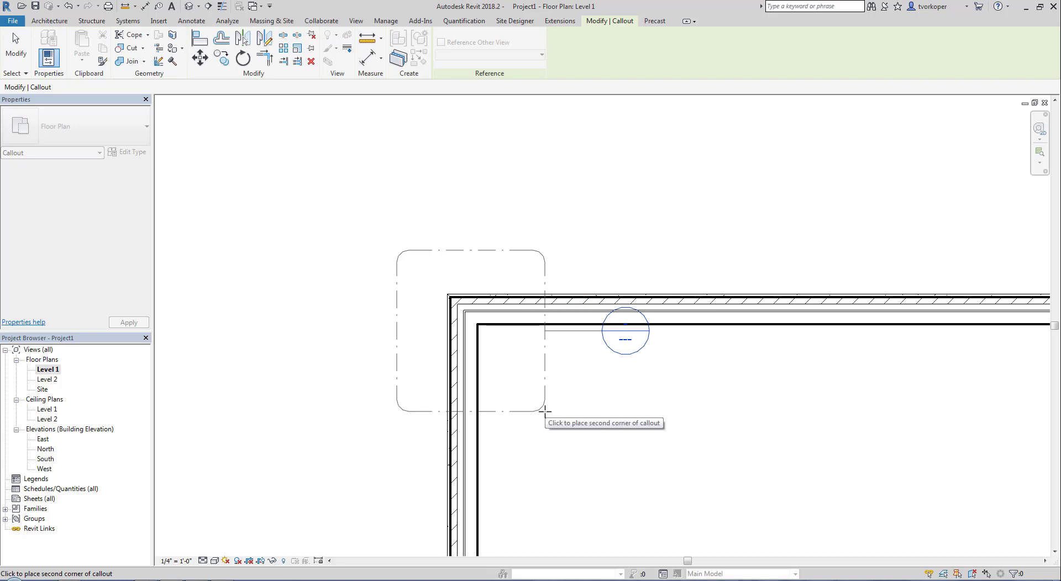
{"action": "left_click", "coordinate": [544, 411]}
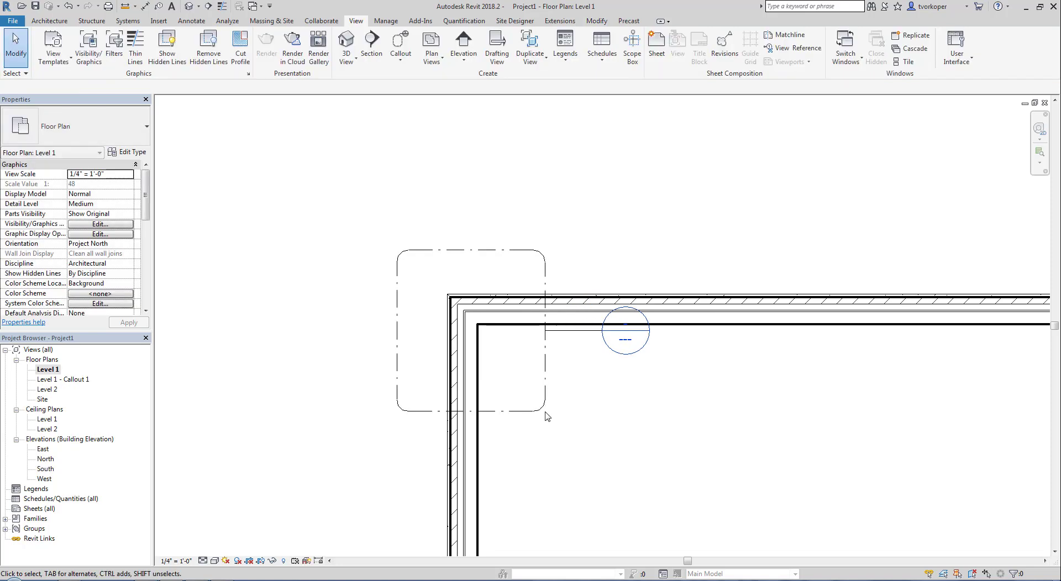
{"action": "key", "text": "ctrl+shift+d"}
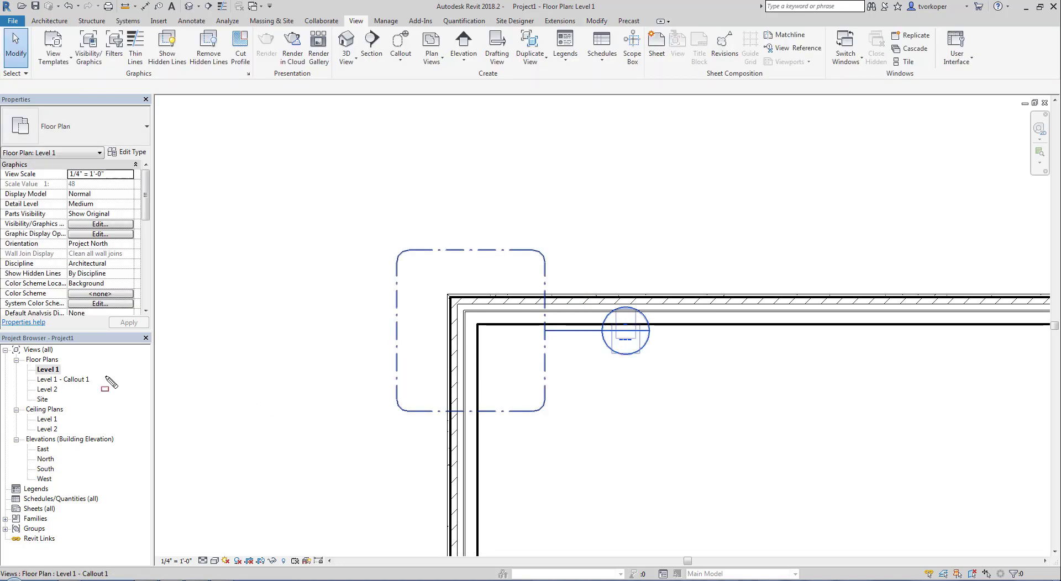
{"action": "left_click_drag", "start_coordinate": [24, 371], "coordinate": [94, 388]}
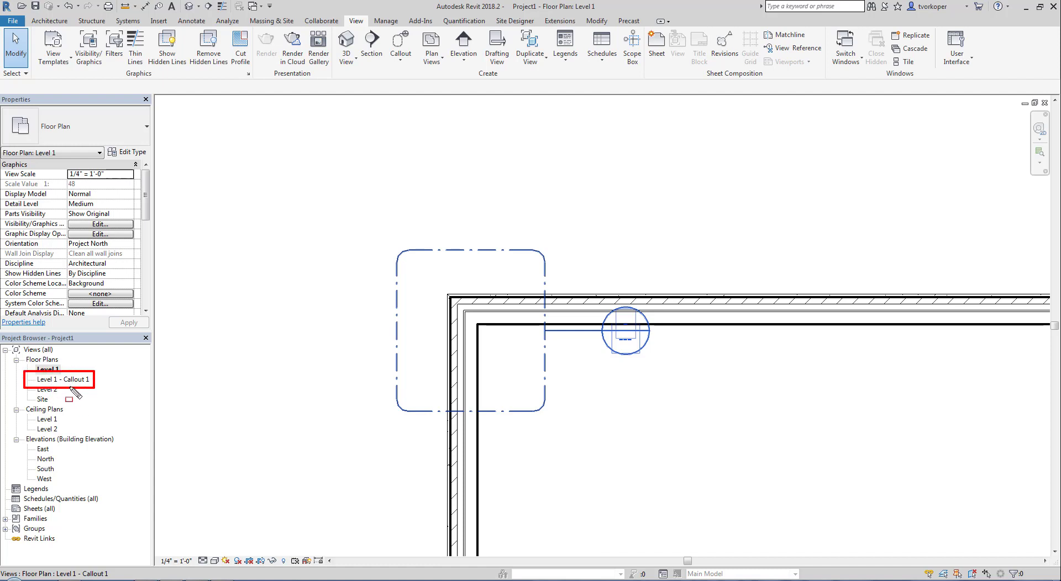
{"action": "key", "text": "Escape"}
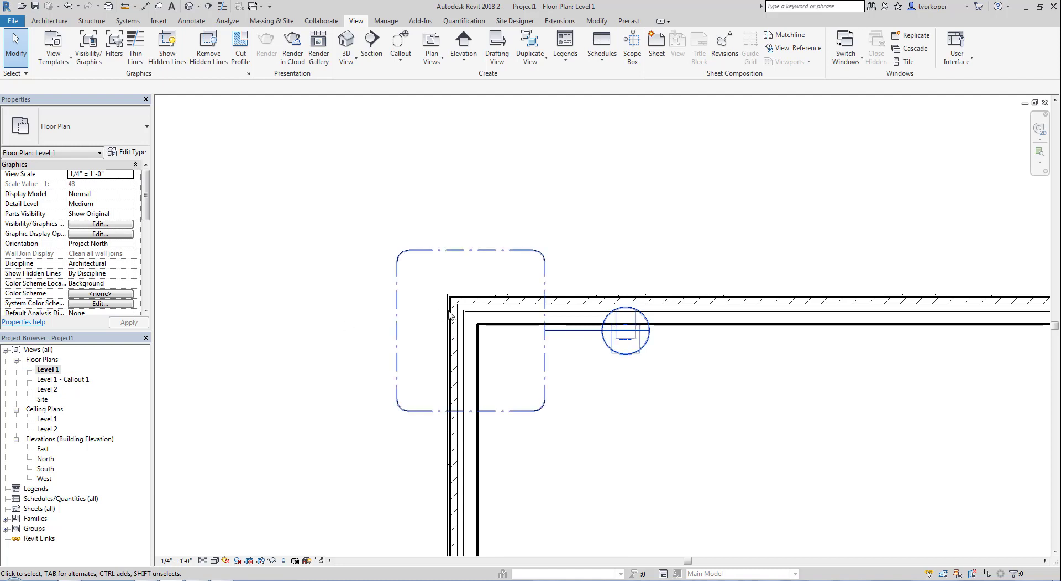
- Move the callout head to the left side of its boundary
{"action": "left_click", "coordinate": [539, 277]}
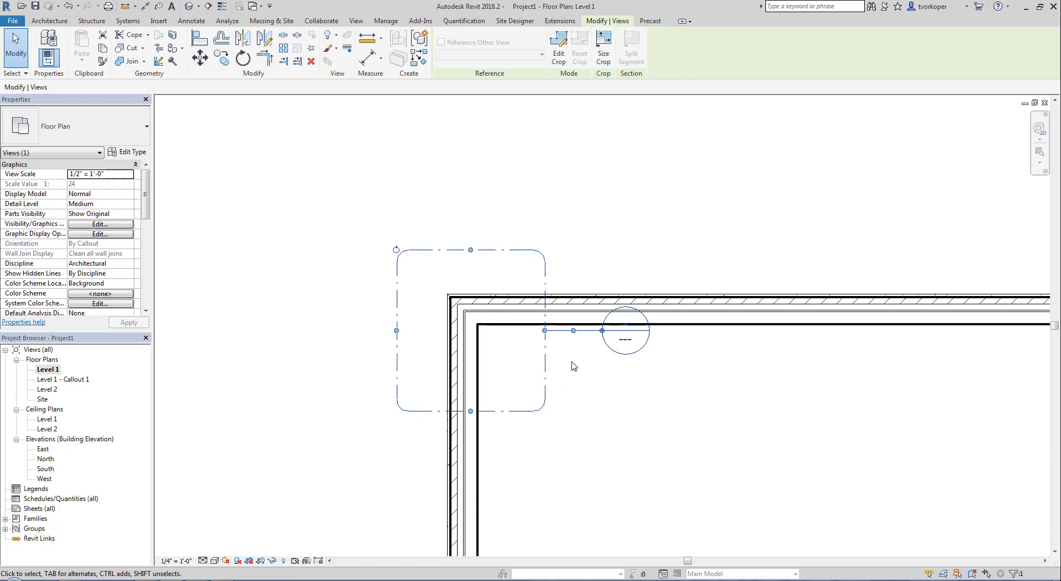
{"action": "left_click_drag", "start_coordinate": [602, 337], "coordinate": [363, 266]}
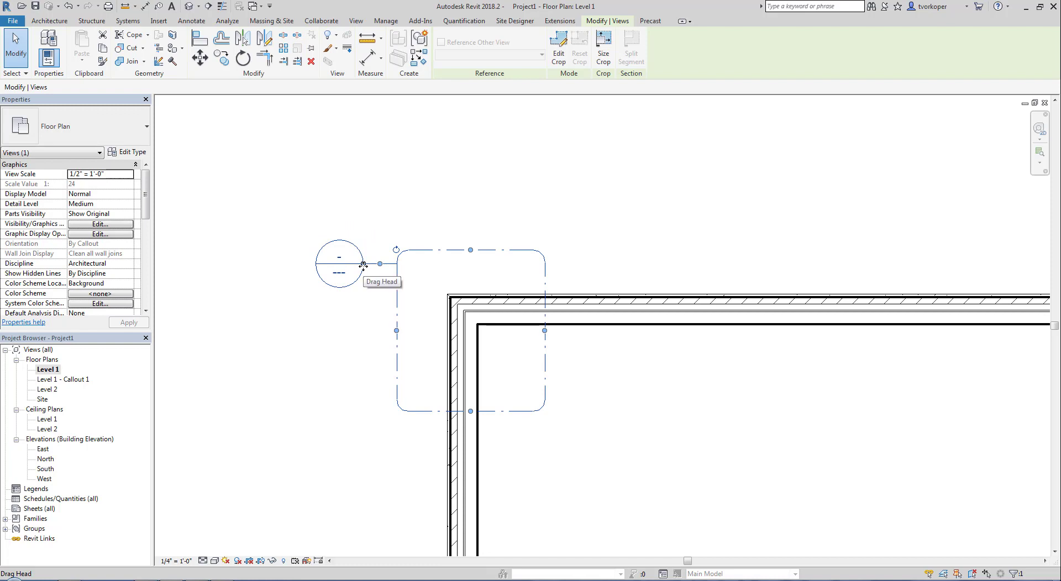
{"action": "left_click", "coordinate": [348, 305]}
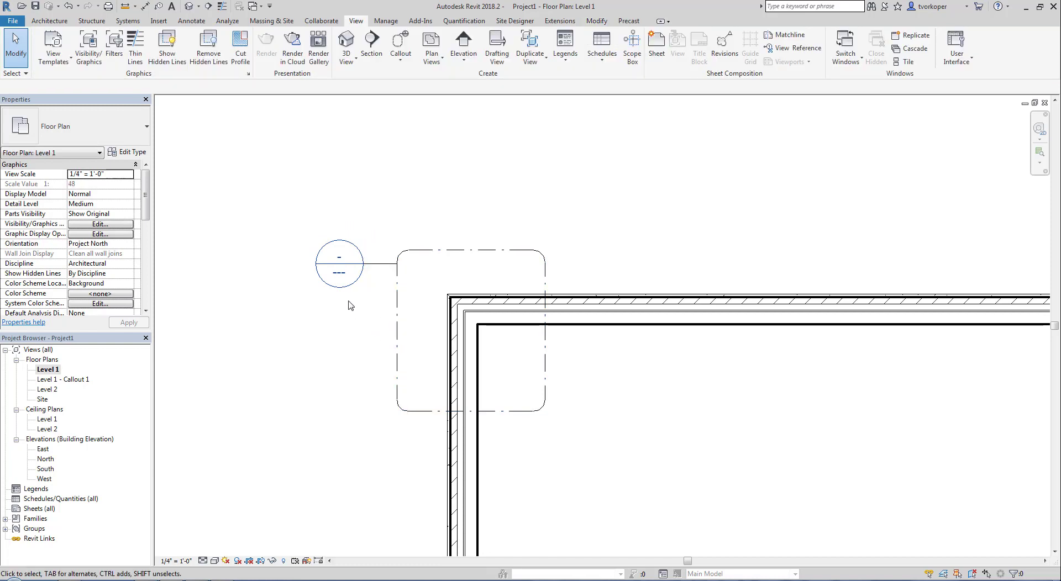
- Open Level 1 - Callout 1 and tile it beside Level 1, zooming both to fit
{"action": "double_click", "coordinate": [343, 291]}
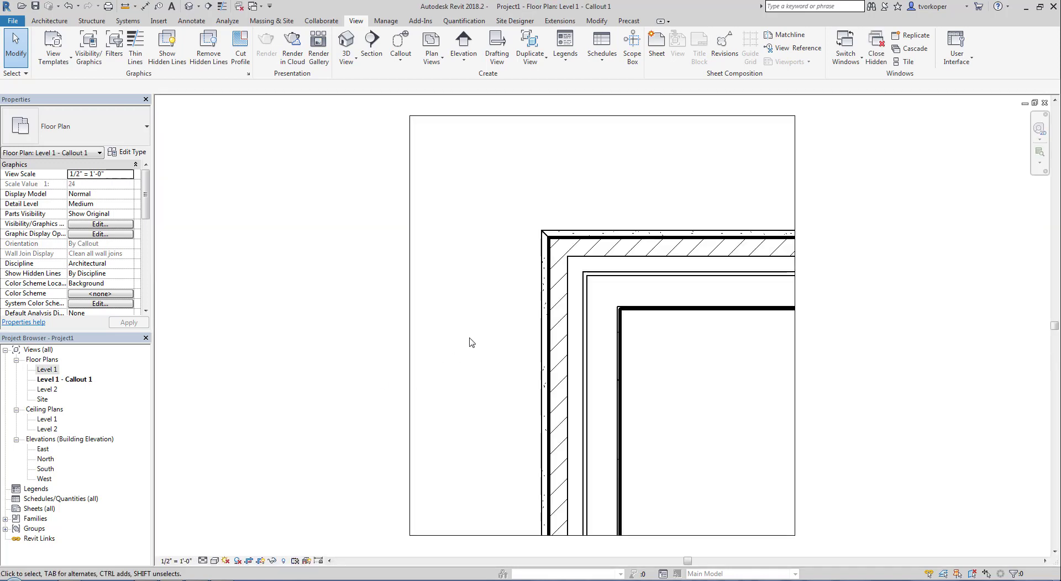
{"action": "key", "text": "w"}
{"action": "key", "text": "t"}
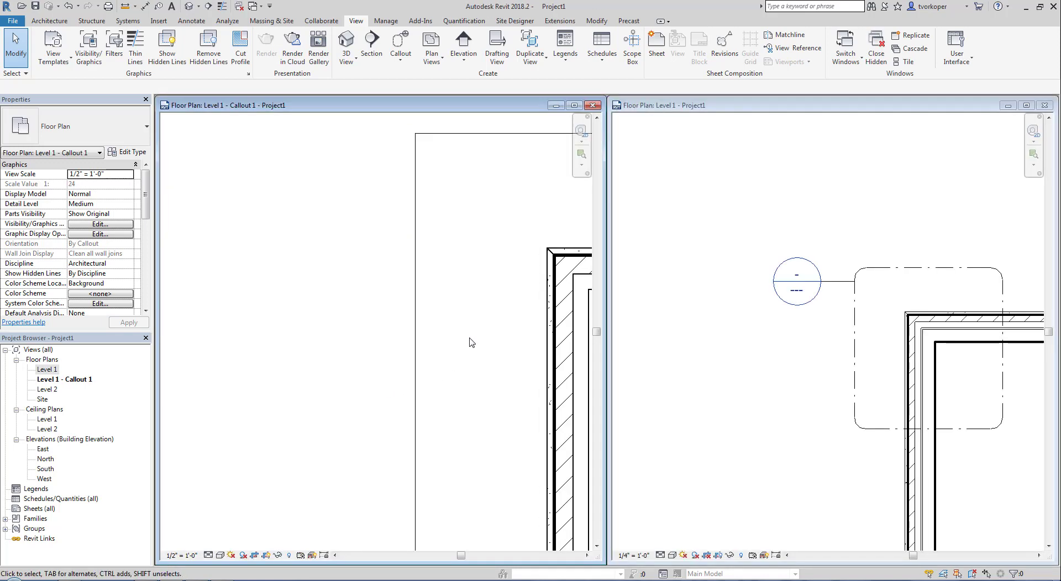
{"action": "key", "text": "z"}
{"action": "key", "text": "f"}
{"action": "left_click", "coordinate": [663, 359]}
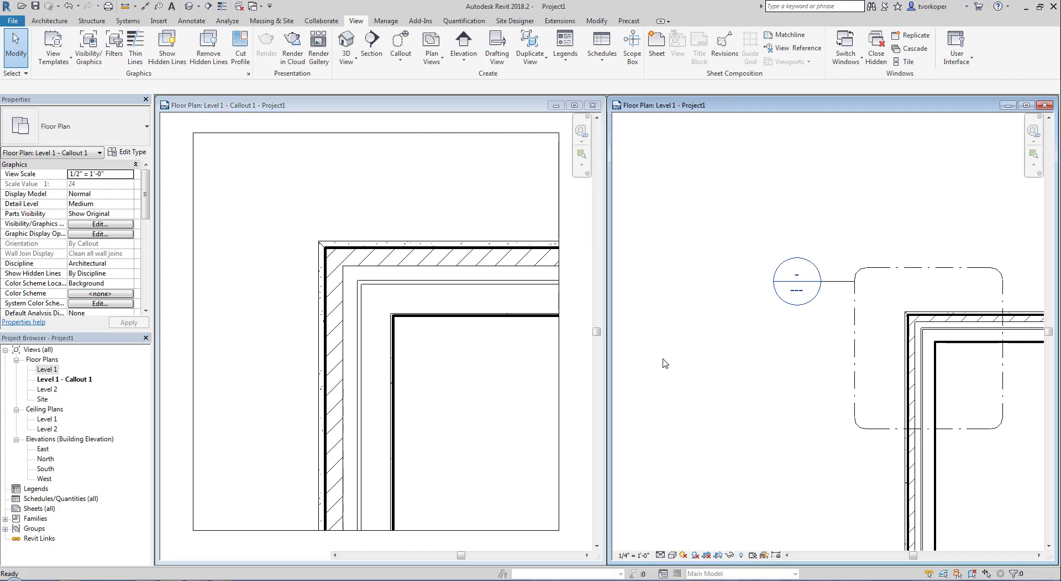
{"action": "key", "text": "z"}
{"action": "key", "text": "f"}
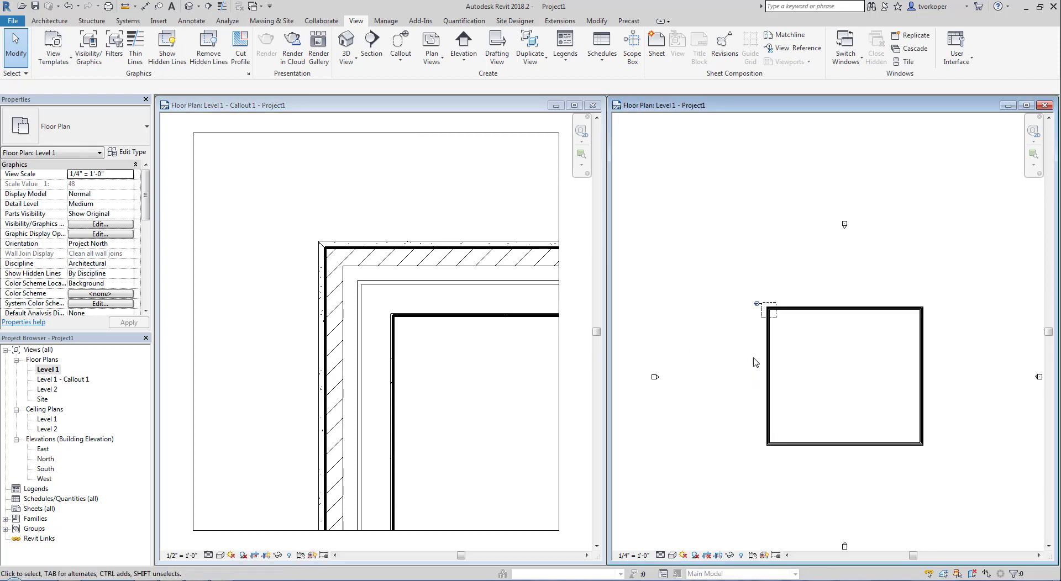
{"action": "scroll", "coordinate": [751, 348], "scroll_direction": "up", "scroll_amount": 8}
{"action": "middle_click_drag", "start_coordinate": [736, 325], "coordinate": [765, 428]}
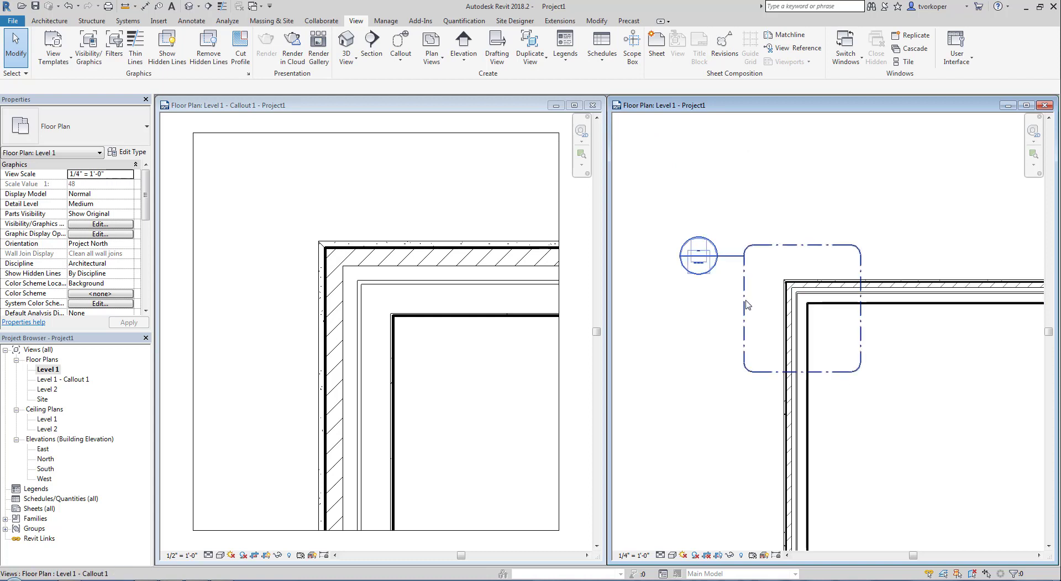
{"action": "left_click", "coordinate": [250, 236]}
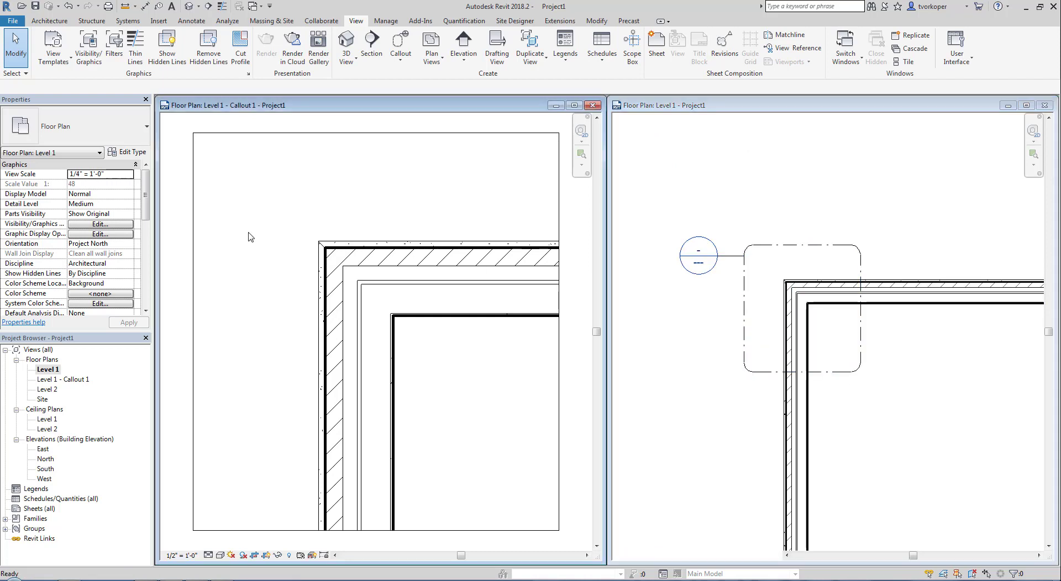
{"action": "scroll", "coordinate": [249, 237], "scroll_direction": "down", "scroll_amount": 2}
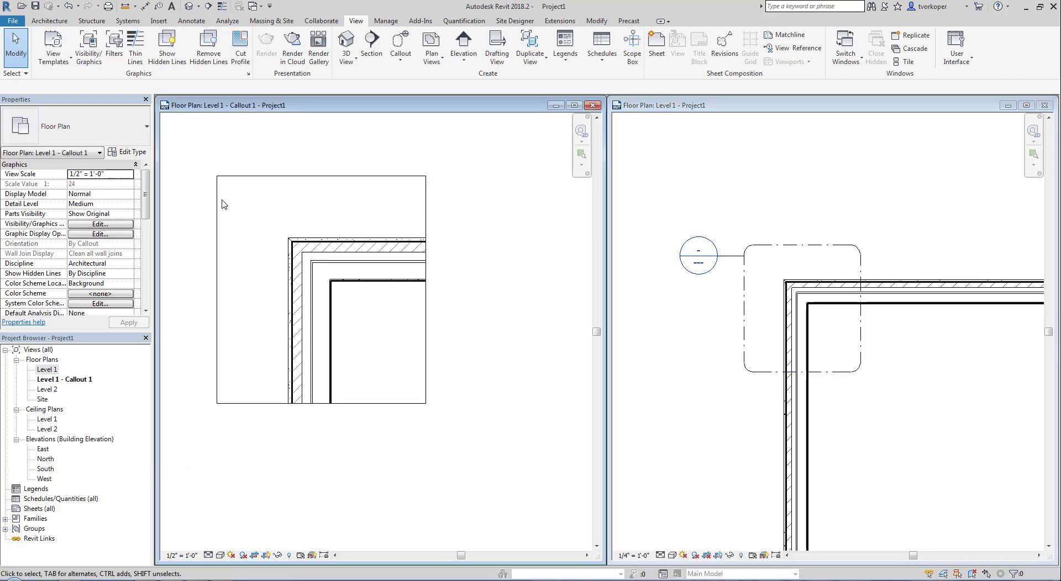
{"action": "middle_click_drag", "start_coordinate": [238, 220], "coordinate": [276, 250]}
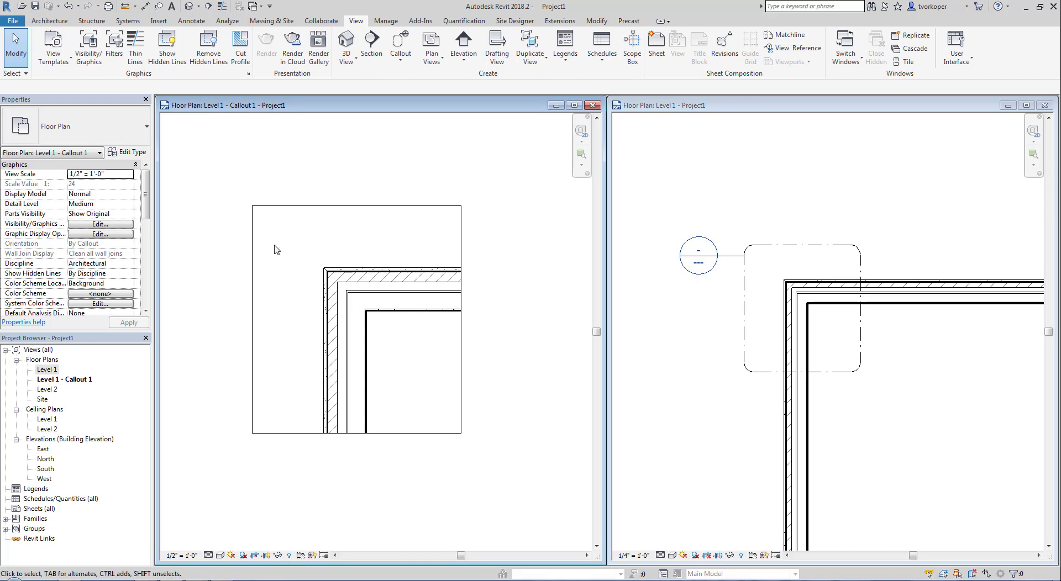
- Widen the callout's crop region slightly to the right
{"action": "left_click", "coordinate": [309, 207]}
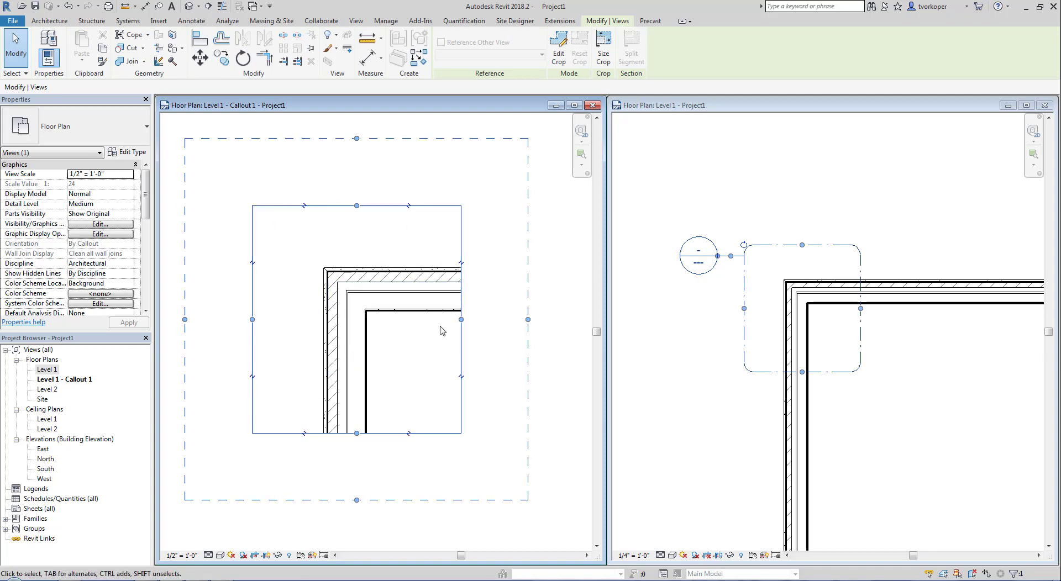
{"action": "left_click_drag", "start_coordinate": [461, 319], "coordinate": [516, 321]}
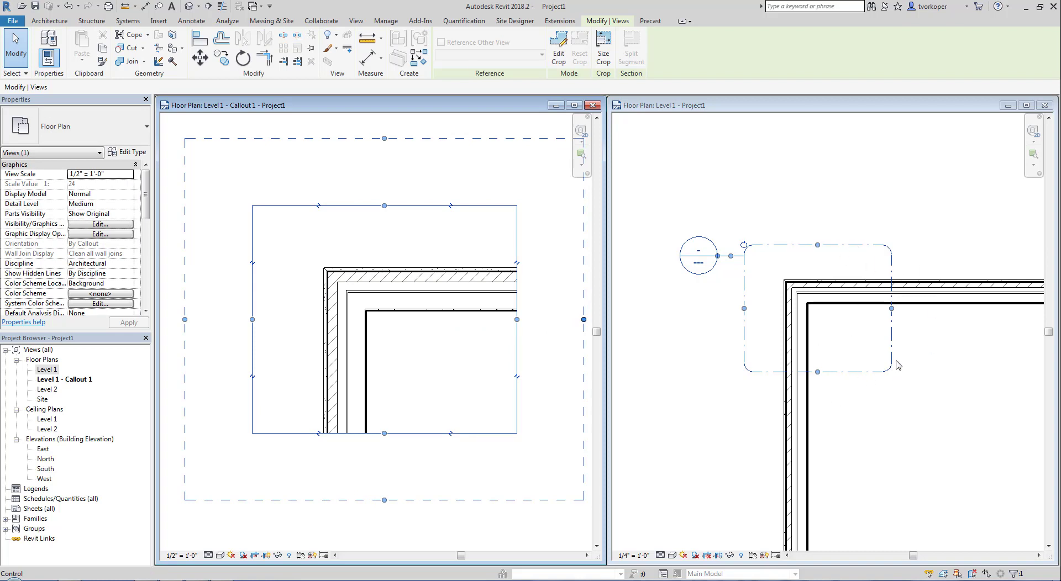
{"action": "left_click", "coordinate": [891, 313]}
{"action": "left_click_drag", "start_coordinate": [891, 309], "coordinate": [853, 309]}
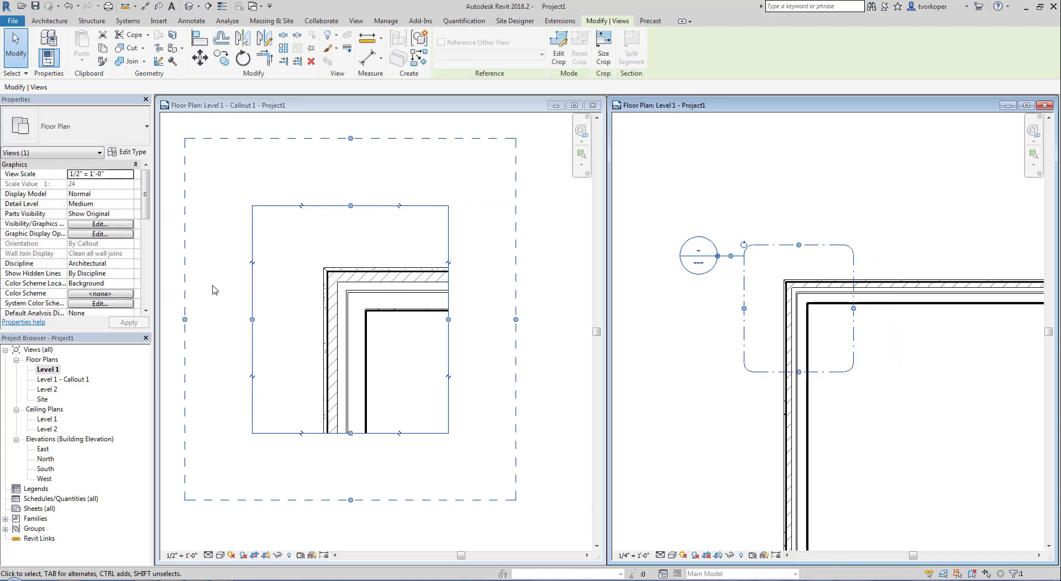
{"action": "left_click", "coordinate": [452, 324]}
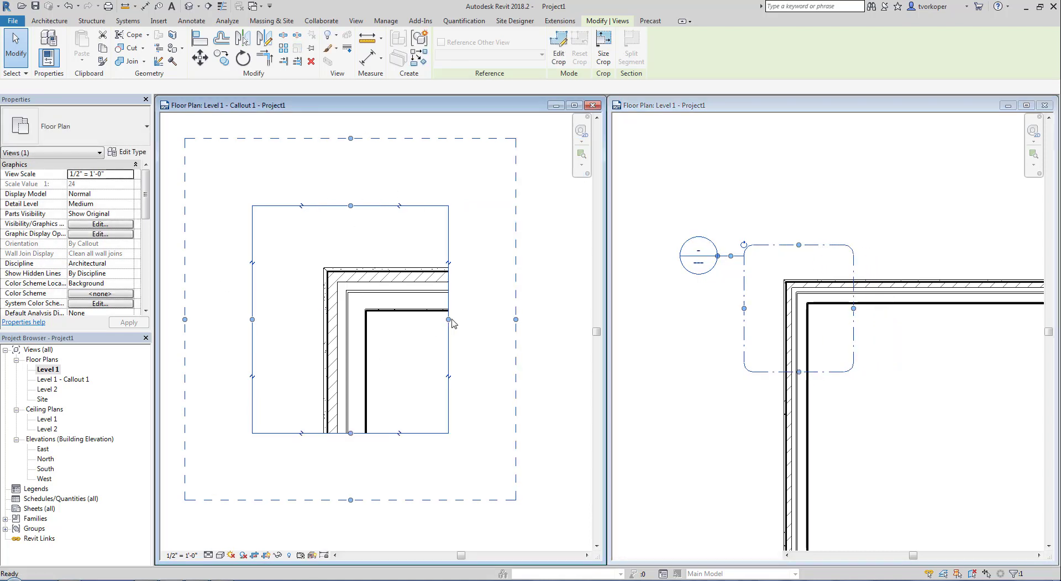
{"action": "left_click_drag", "start_coordinate": [448, 320], "coordinate": [473, 321]}
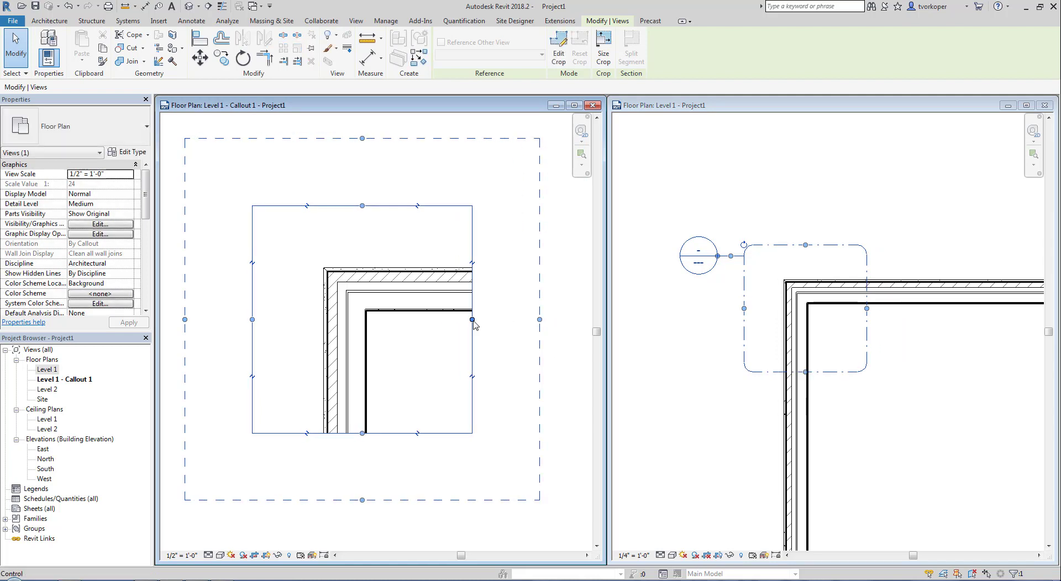
{"action": "left_click", "coordinate": [557, 57]}
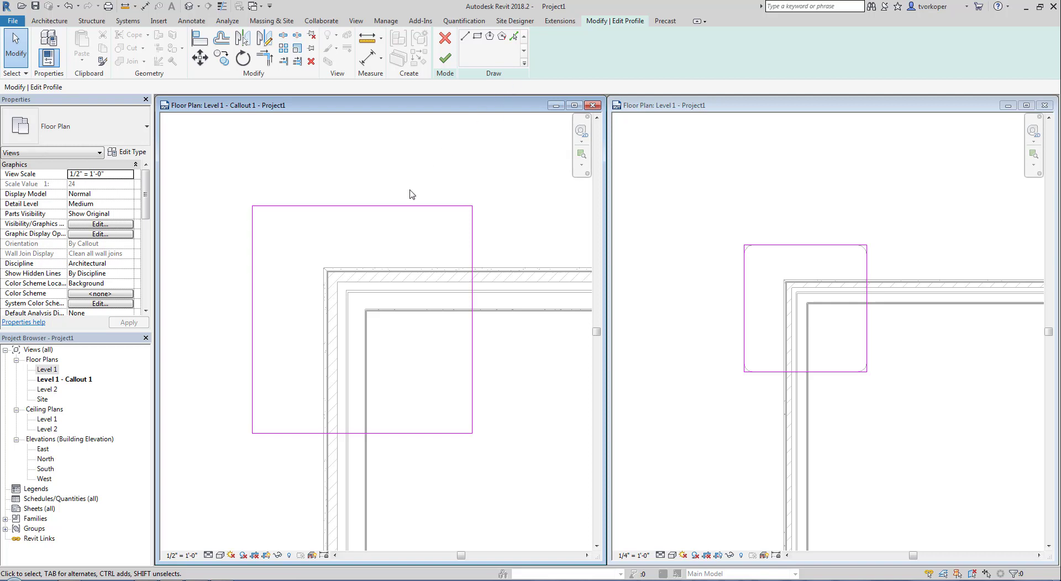
- Replace the crop's top edge with two lines meeting at a peak and finish the profile edit
{"action": "left_click", "coordinate": [303, 207]}
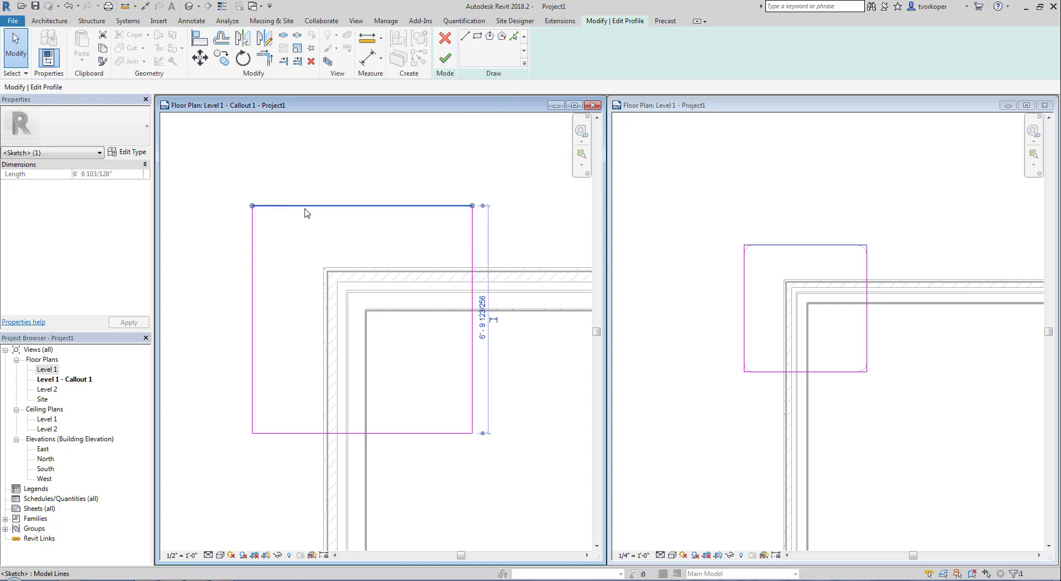
{"action": "key", "text": "Delete"}
{"action": "left_click", "coordinate": [466, 38]}
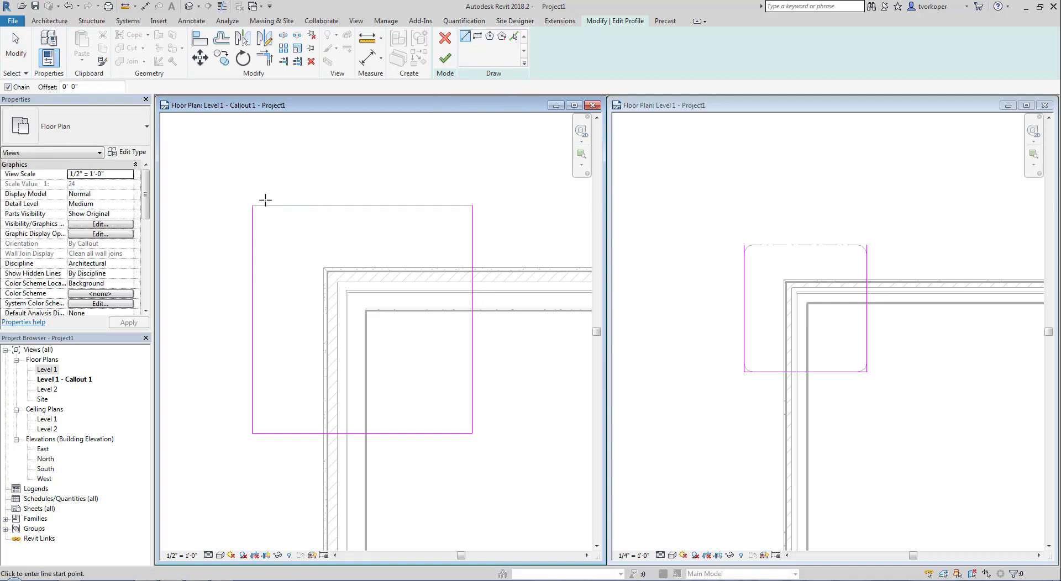
{"action": "left_click", "coordinate": [253, 205]}
{"action": "left_click", "coordinate": [370, 150]}
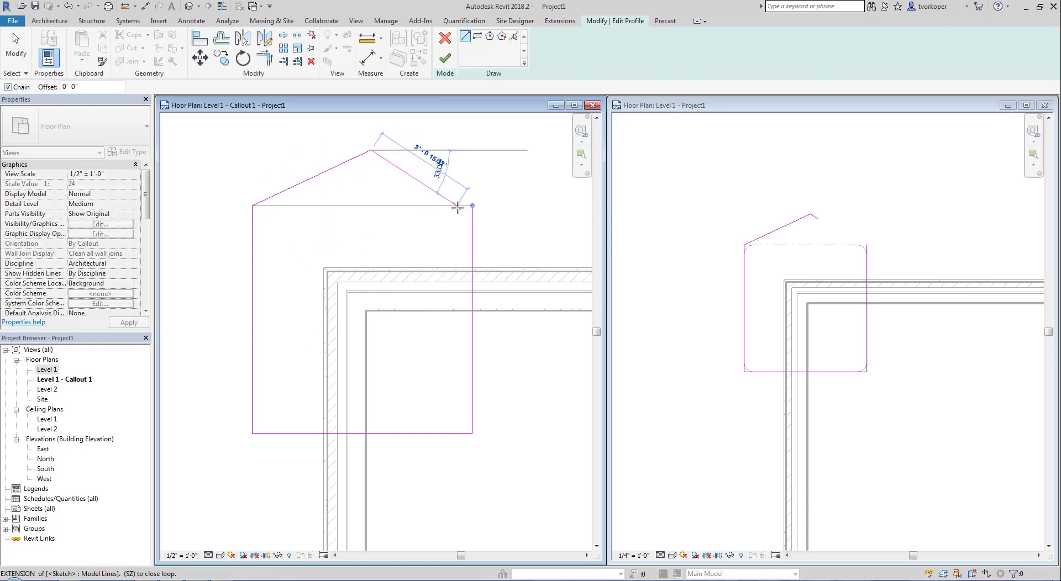
{"action": "left_click", "coordinate": [472, 206]}
{"action": "key", "text": "Escape"}
{"action": "key", "text": "Escape"}
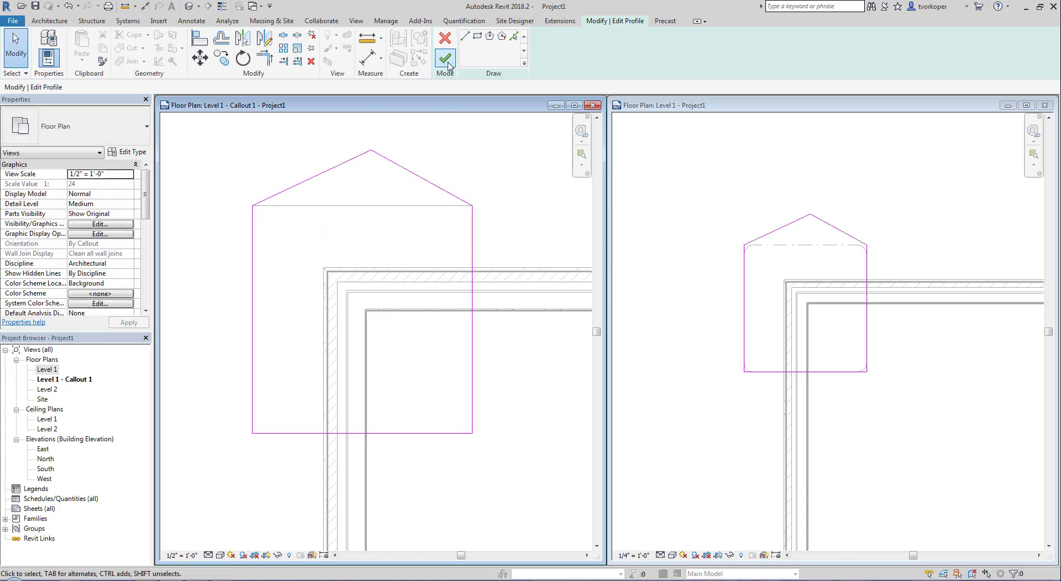
{"action": "left_click", "coordinate": [445, 58]}
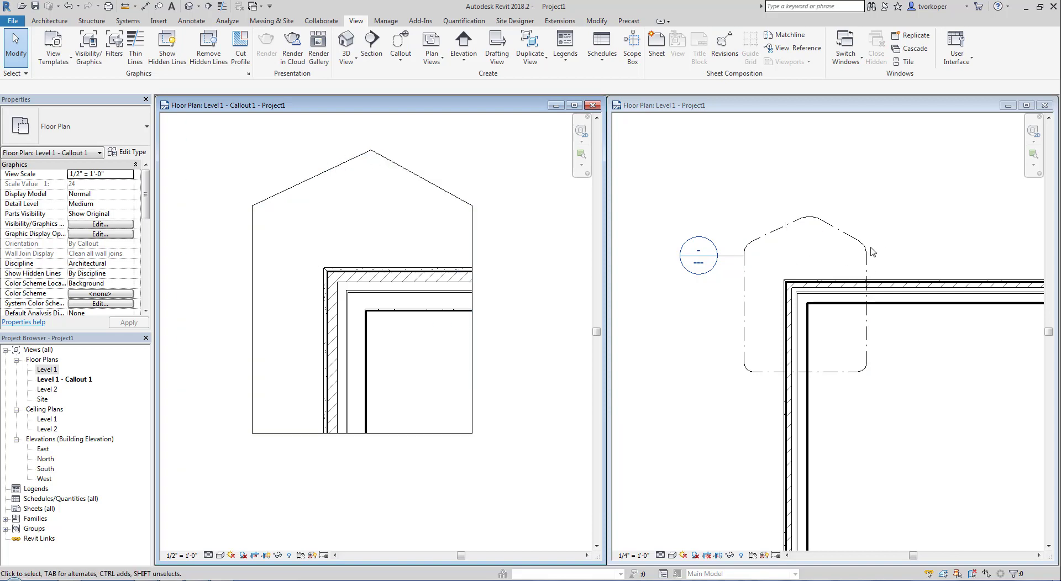
- Undo the peaked outline so the callout crop is rectangular again
{"action": "left_click_drag", "start_coordinate": [677, 197], "coordinate": [895, 412]}
{"action": "left_click_drag", "start_coordinate": [222, 138], "coordinate": [507, 266]}
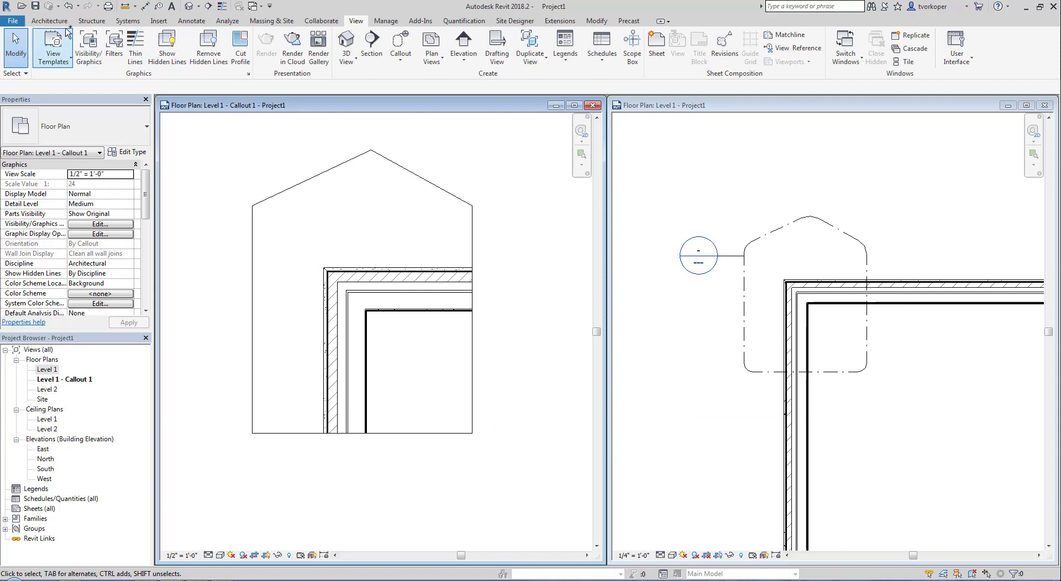
{"action": "left_click", "coordinate": [68, 6]}
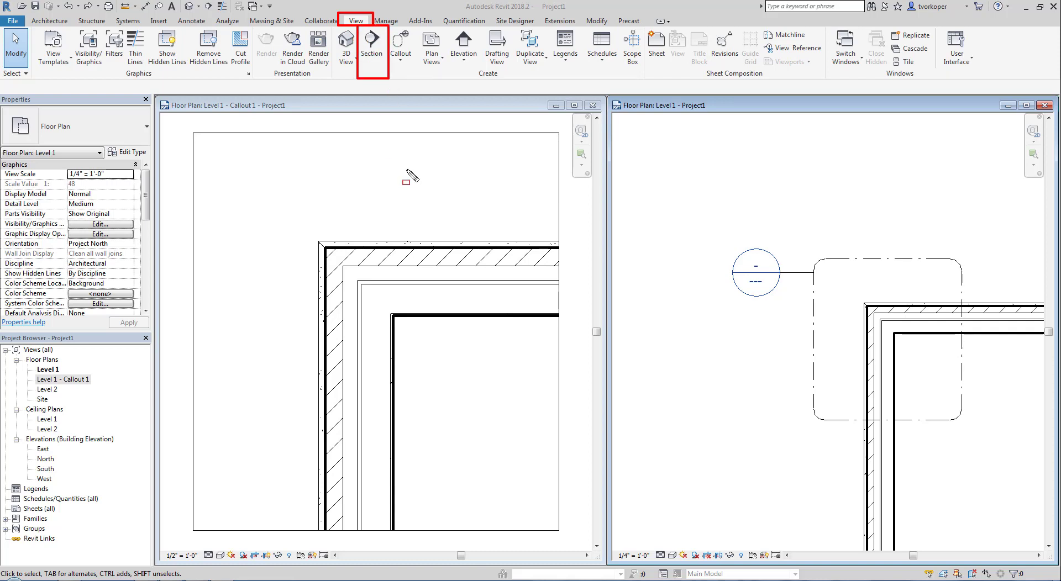
- Draw a Detail-type section across the wall below the callout and extend its view depth
{"action": "left_click", "coordinate": [372, 47]}
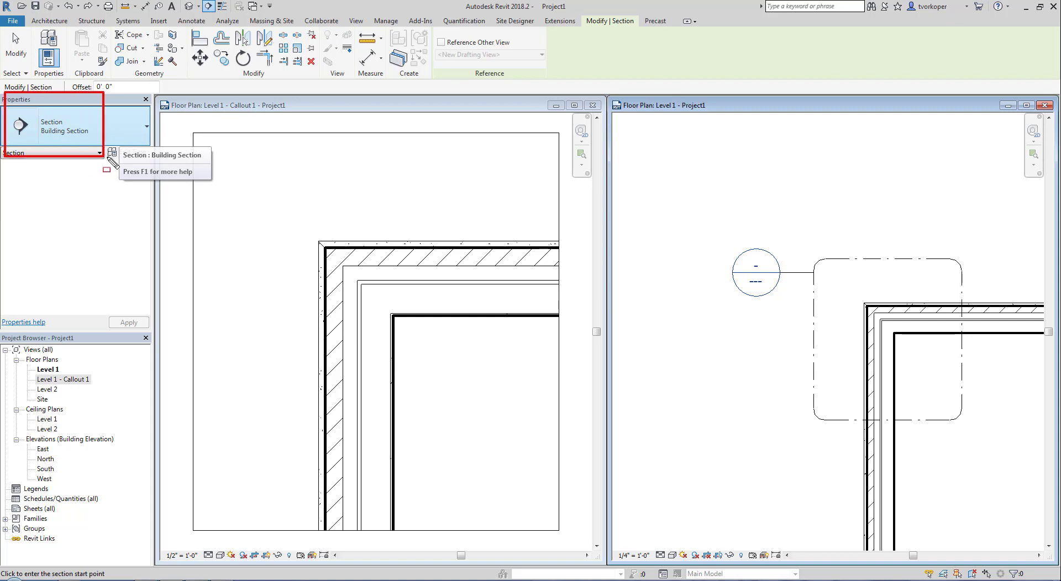
{"action": "left_click", "coordinate": [138, 136]}
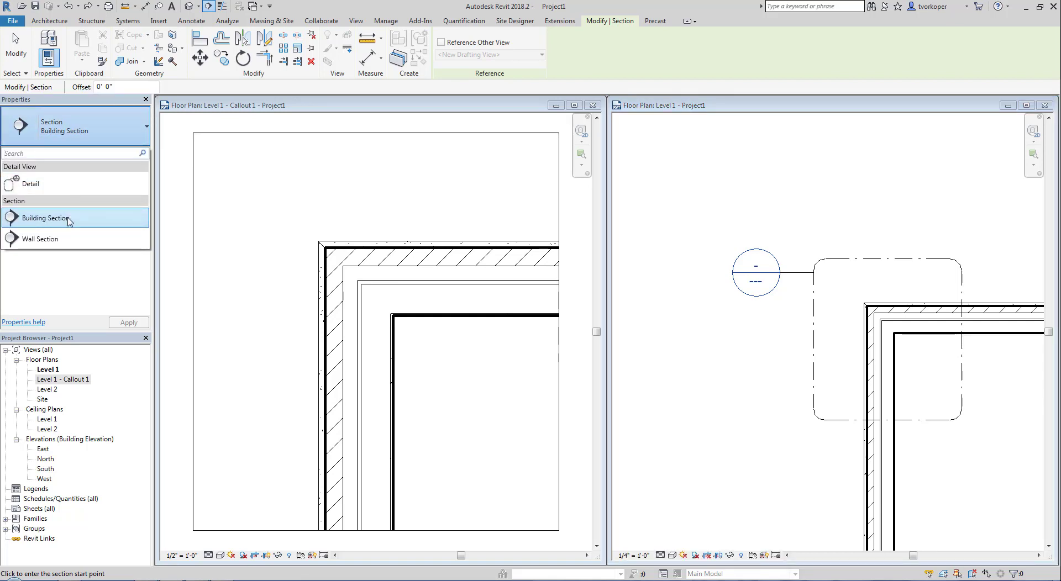
{"action": "mouse_move", "coordinate": [70, 222]}
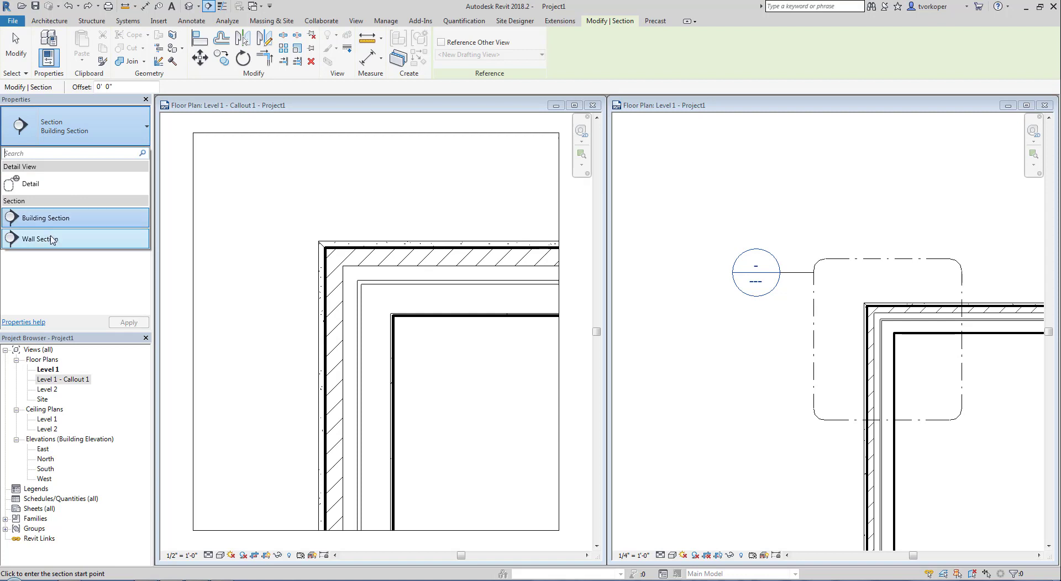
{"action": "left_click", "coordinate": [34, 184]}
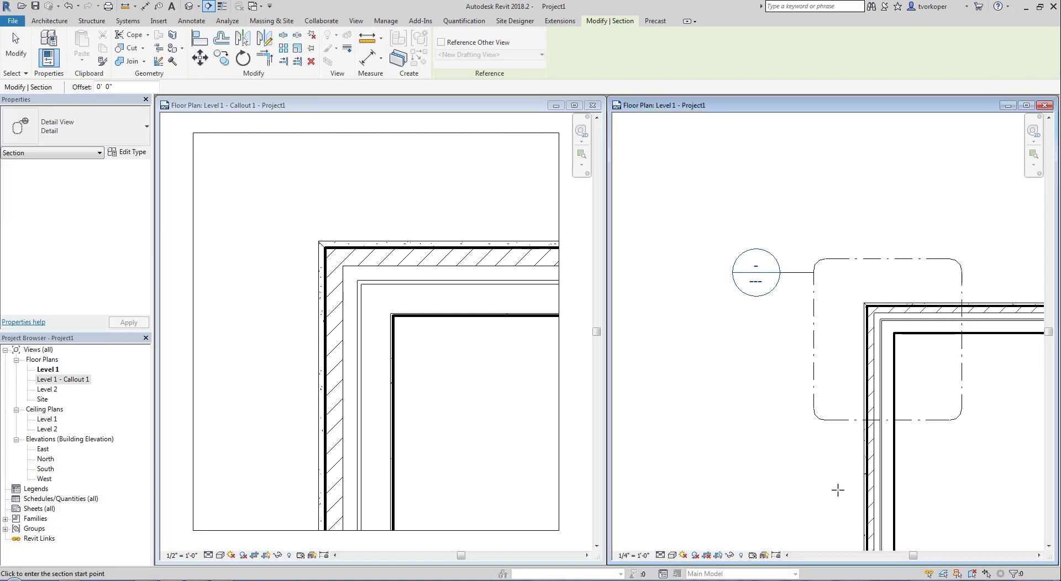
{"action": "left_click", "coordinate": [807, 486]}
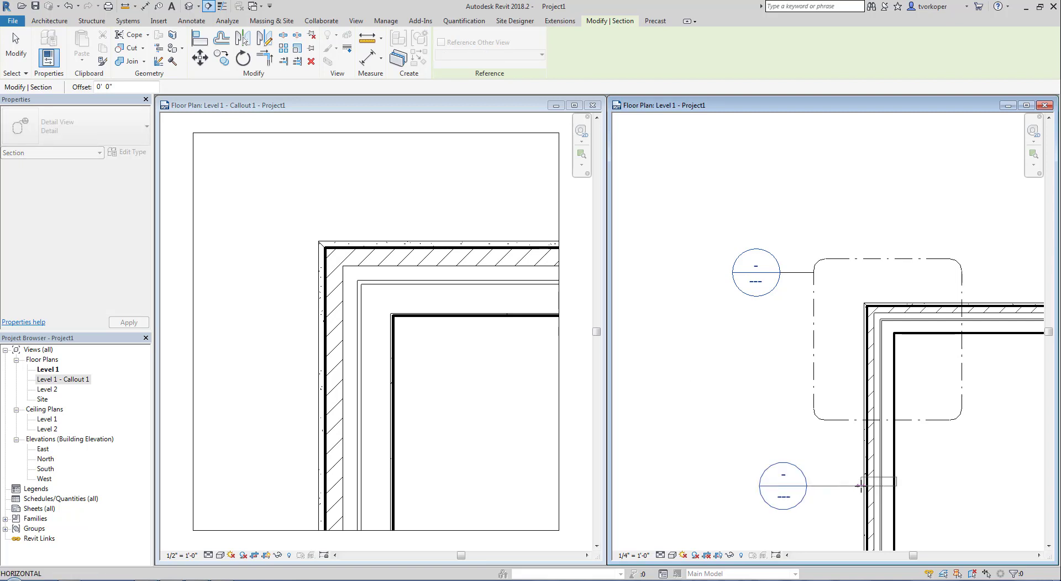
{"action": "left_click", "coordinate": [939, 486]}
{"action": "key", "text": "Escape"}
{"action": "key", "text": "Escape"}
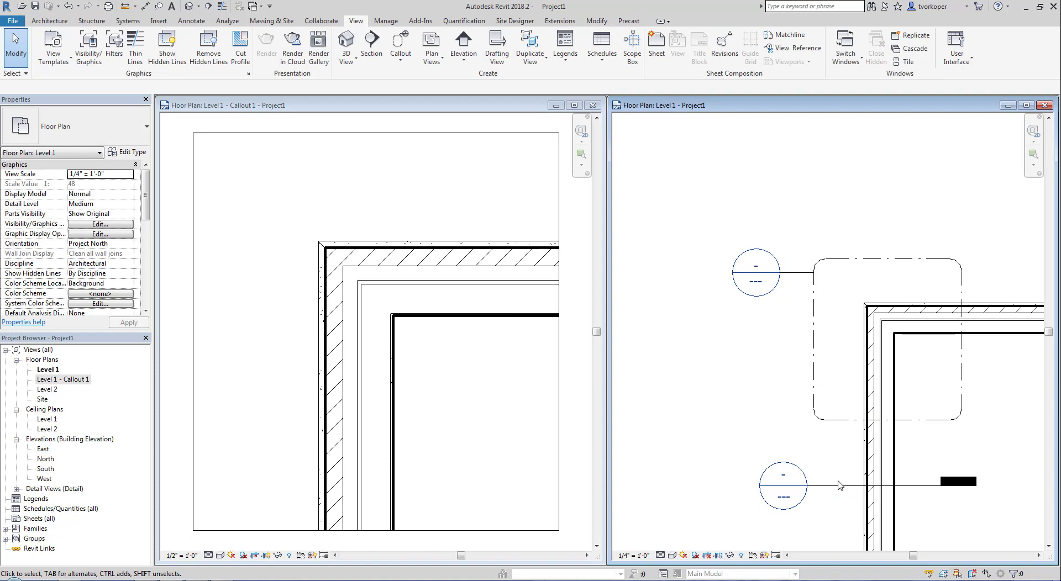
{"action": "left_click", "coordinate": [840, 485]}
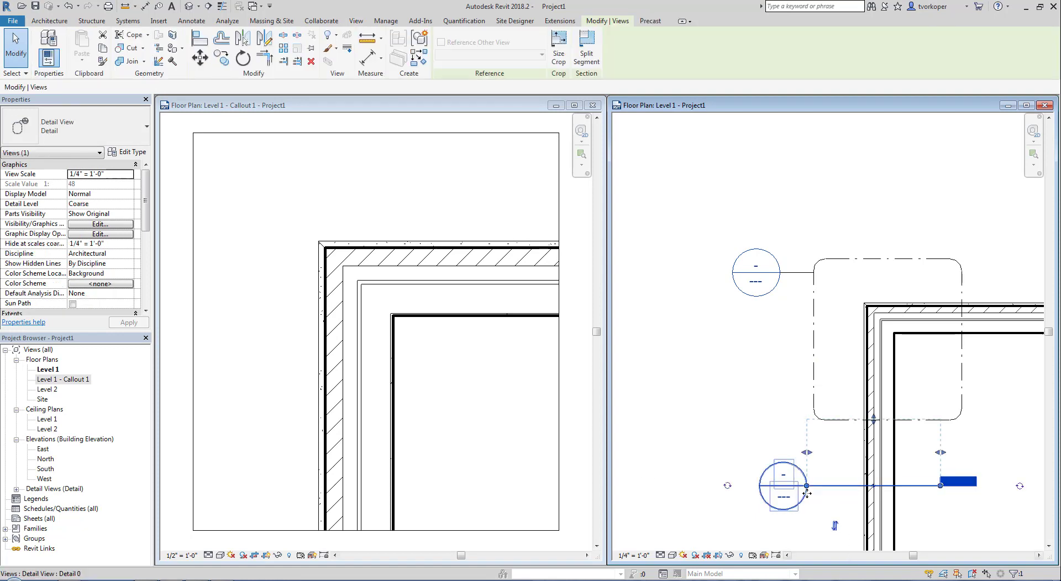
{"action": "left_click_drag", "start_coordinate": [873, 422], "coordinate": [873, 437]}
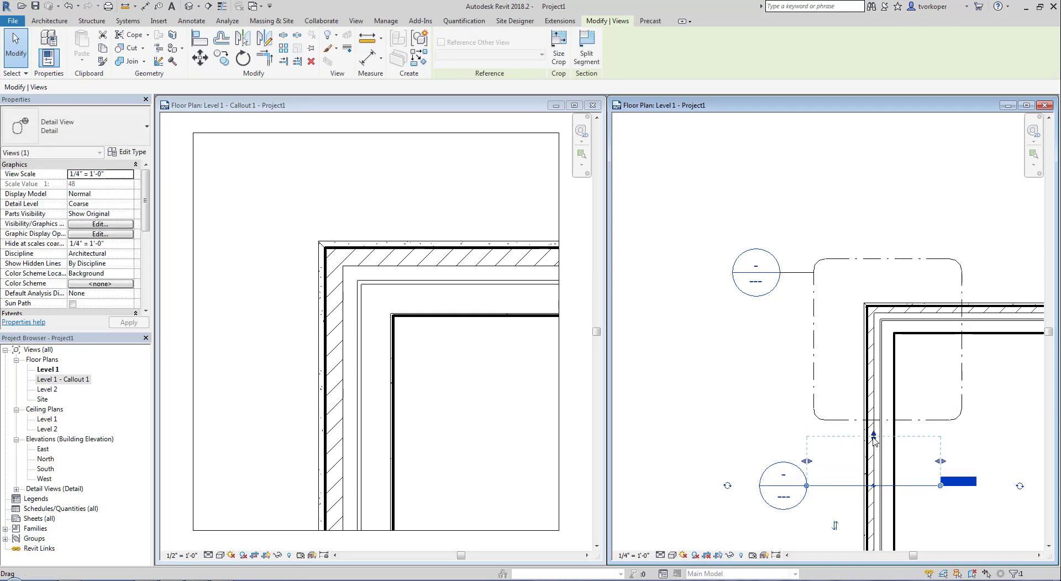
{"action": "left_click", "coordinate": [744, 416]}
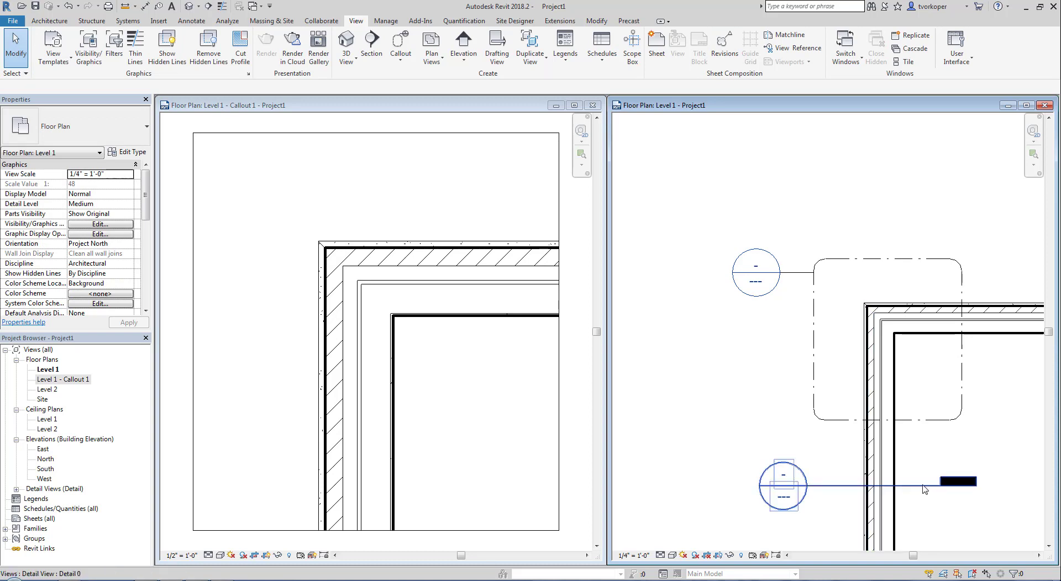
- Set the Detail 0 view to Medium detail and 1 1/2" = 1'-0" scale, then close it
{"action": "double_click", "coordinate": [776, 478]}
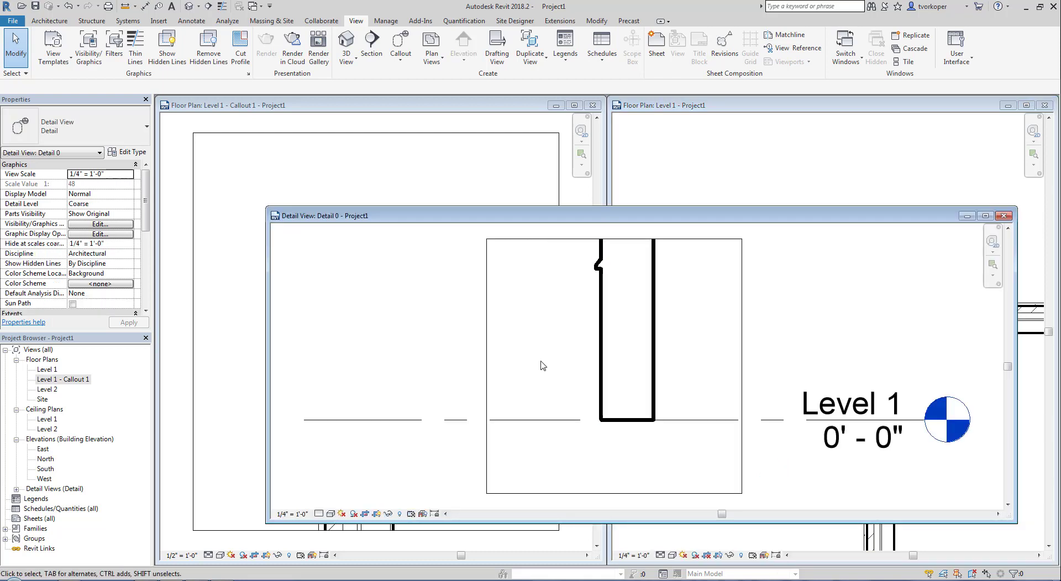
{"action": "scroll", "coordinate": [532, 401], "scroll_direction": "down", "scroll_amount": 3}
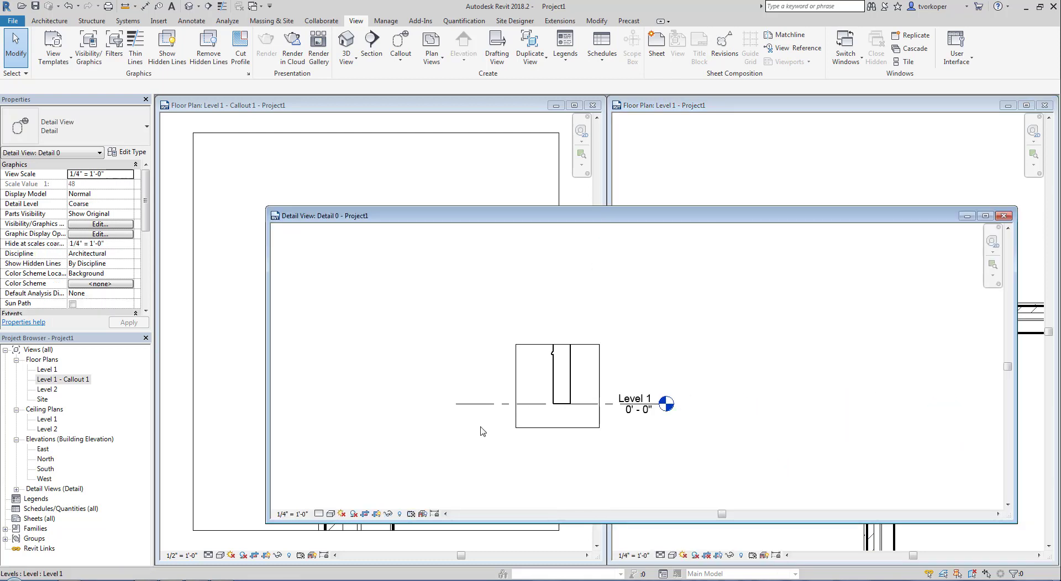
{"action": "left_click", "coordinate": [318, 514]}
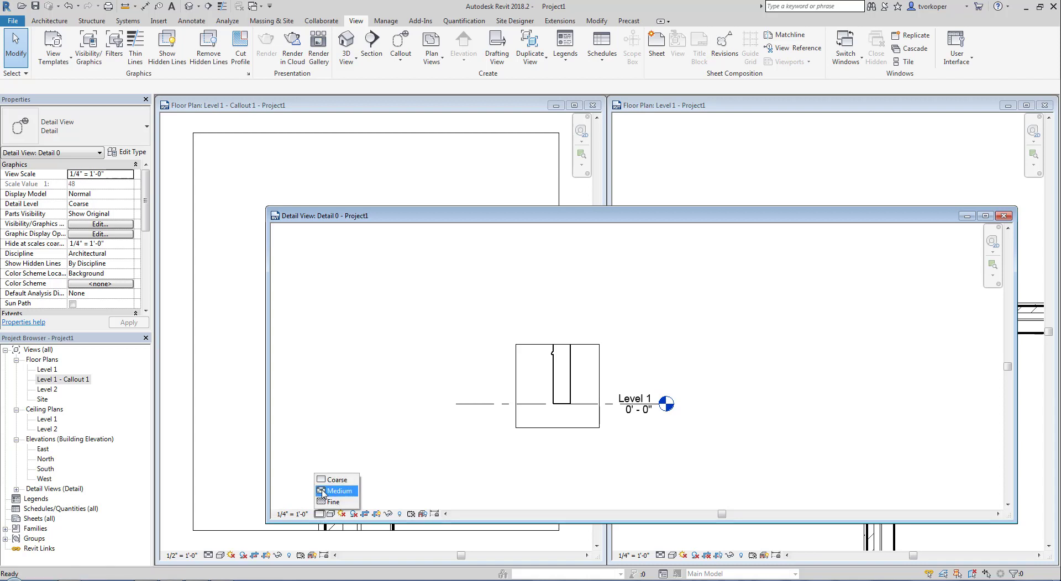
{"action": "left_click", "coordinate": [324, 491]}
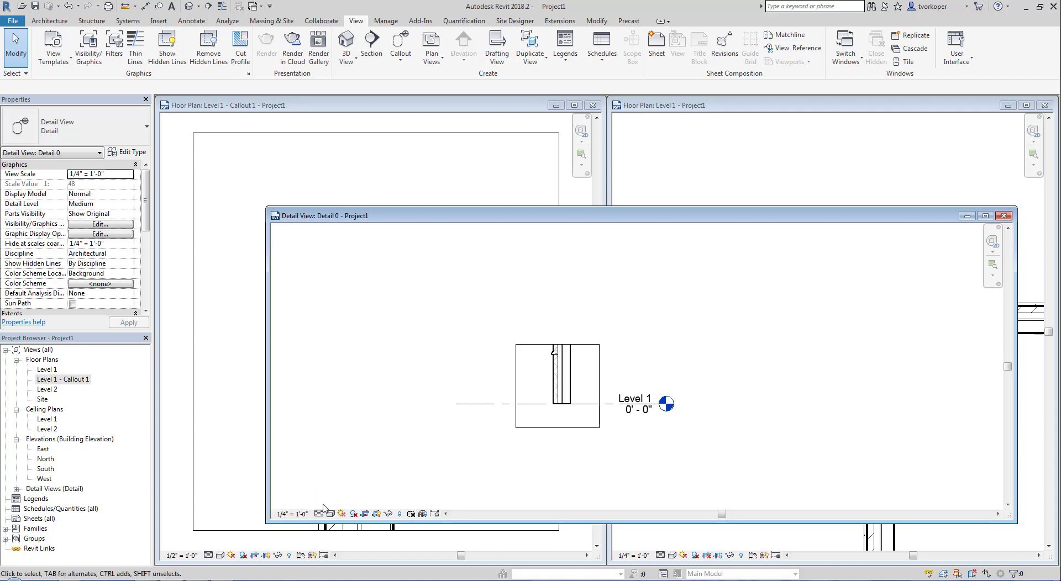
{"action": "left_click", "coordinate": [293, 514]}
{"action": "left_click", "coordinate": [313, 208]}
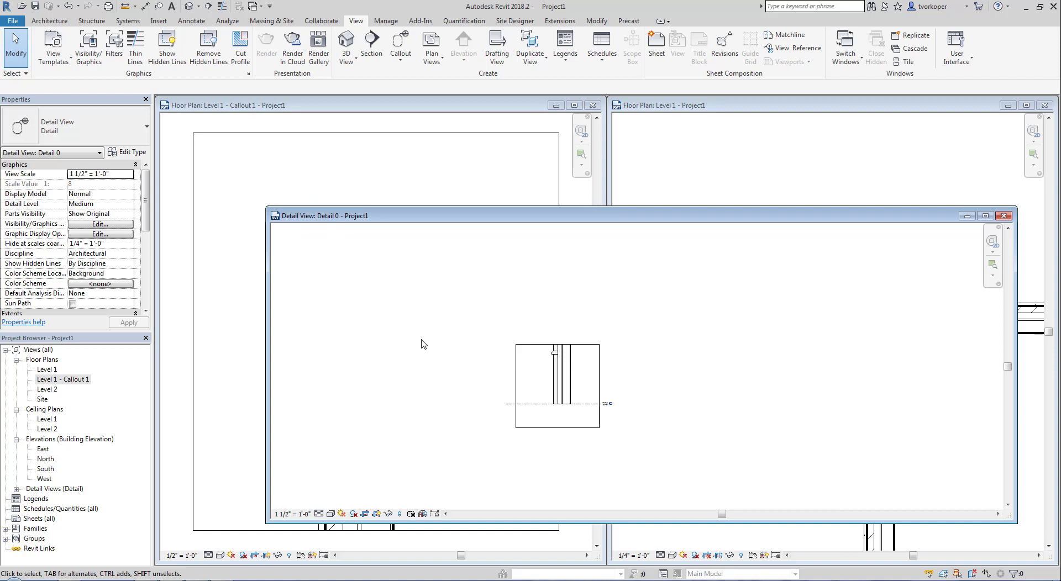
{"action": "scroll", "coordinate": [429, 353], "scroll_direction": "down", "scroll_amount": 4}
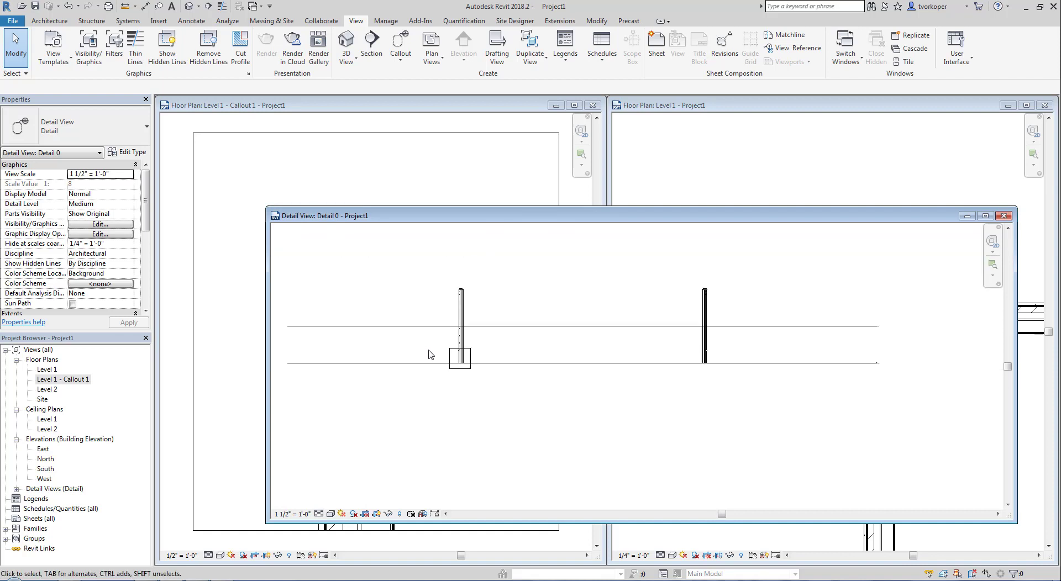
{"action": "scroll", "coordinate": [460, 354], "scroll_direction": "up", "scroll_amount": 4}
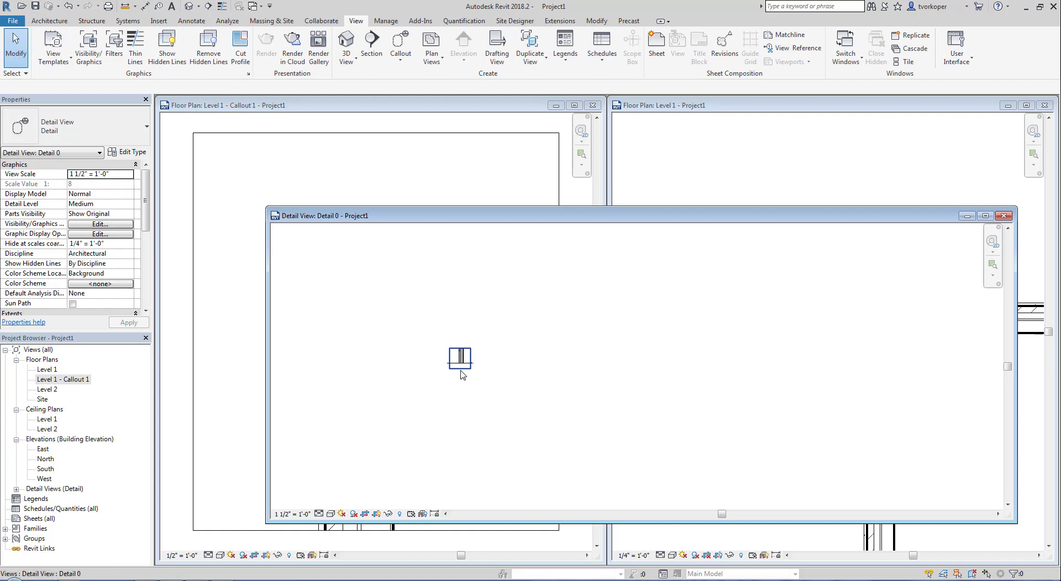
{"action": "scroll", "coordinate": [461, 355], "scroll_direction": "up", "scroll_amount": 5}
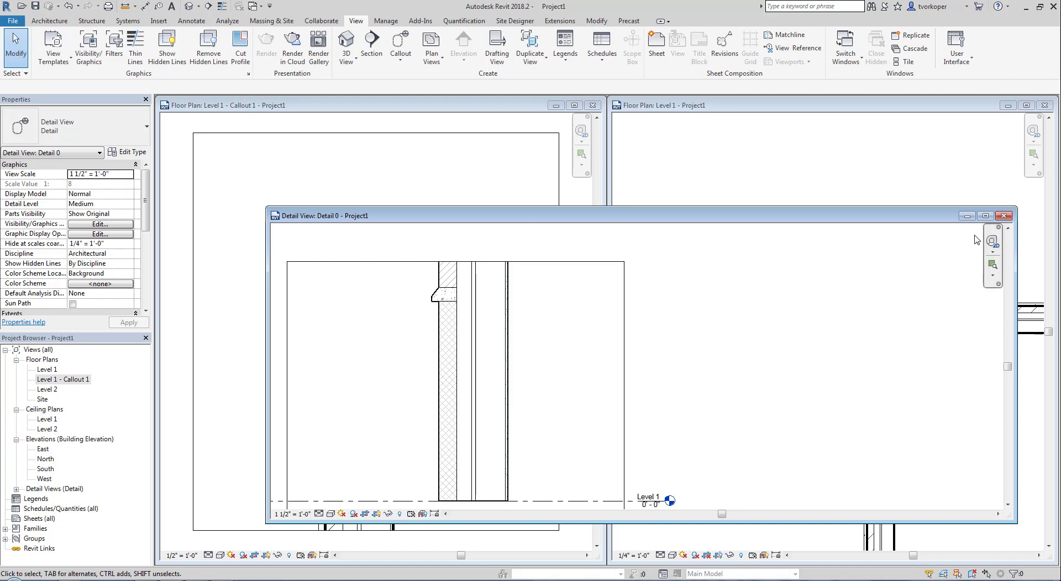
{"action": "left_click", "coordinate": [1003, 215]}
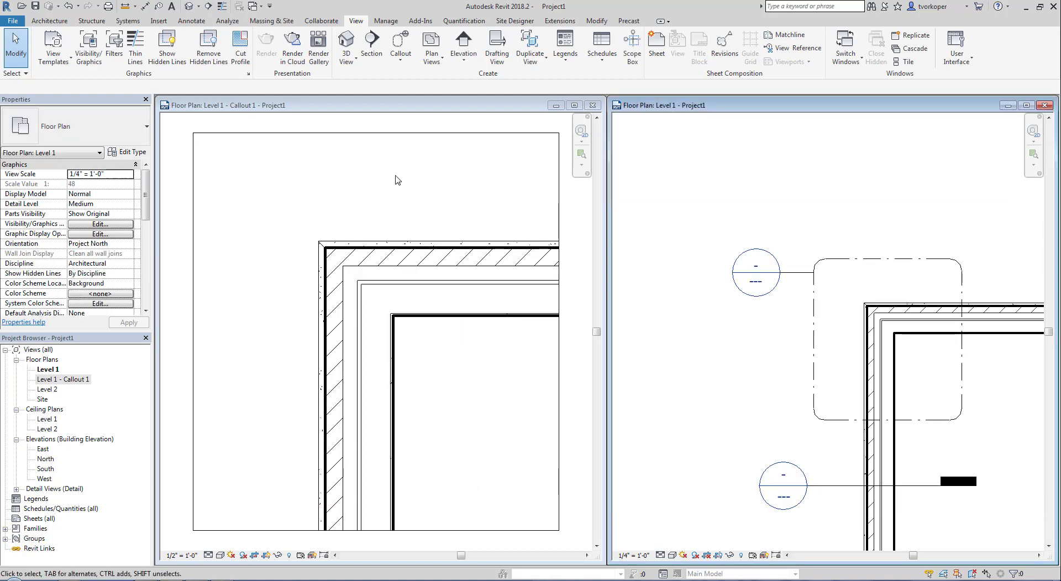
{"action": "left_click", "coordinate": [280, 180]}
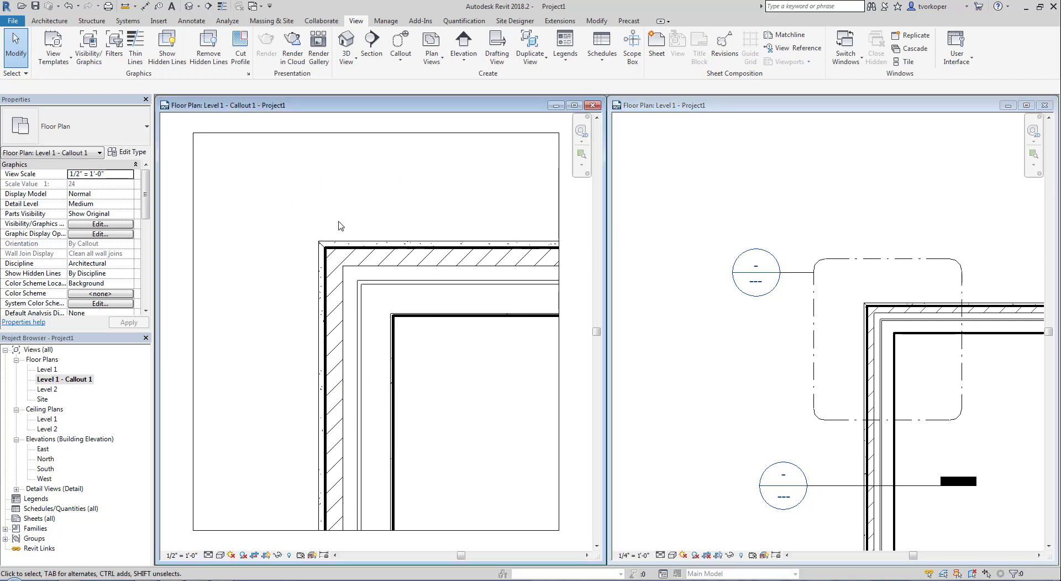
{"action": "scroll", "coordinate": [338, 224], "scroll_direction": "down", "scroll_amount": 3}
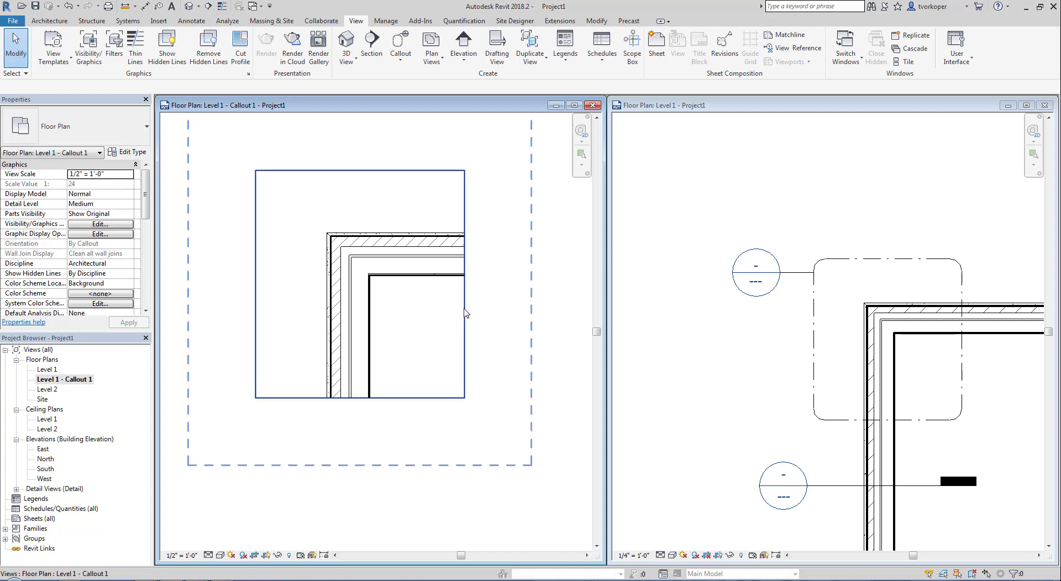
{"action": "left_click", "coordinate": [464, 301]}
{"action": "left_click_drag", "start_coordinate": [465, 284], "coordinate": [504, 284]}
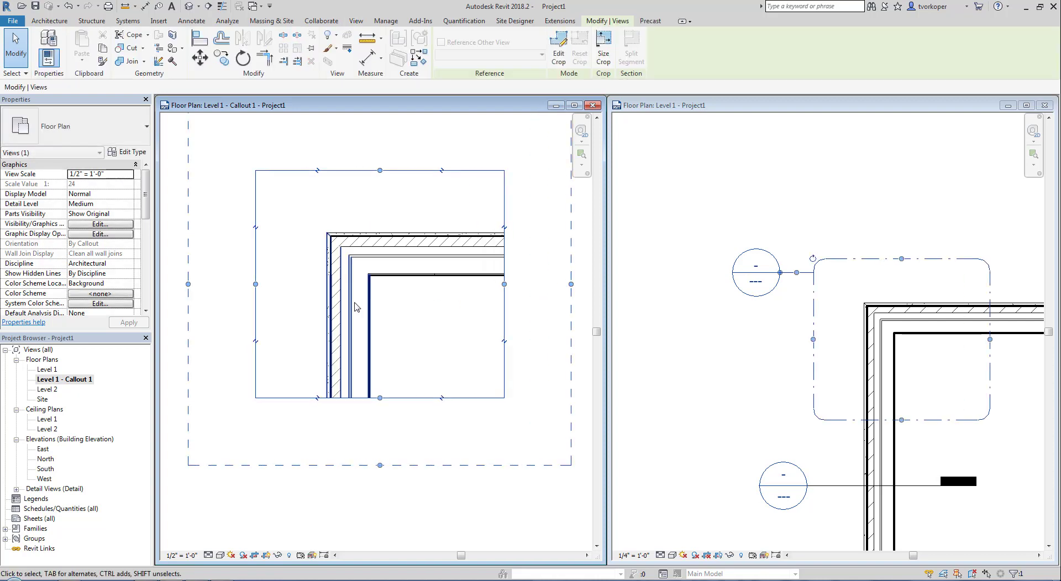
{"action": "left_click", "coordinate": [311, 293]}
{"action": "left_click", "coordinate": [316, 401]}
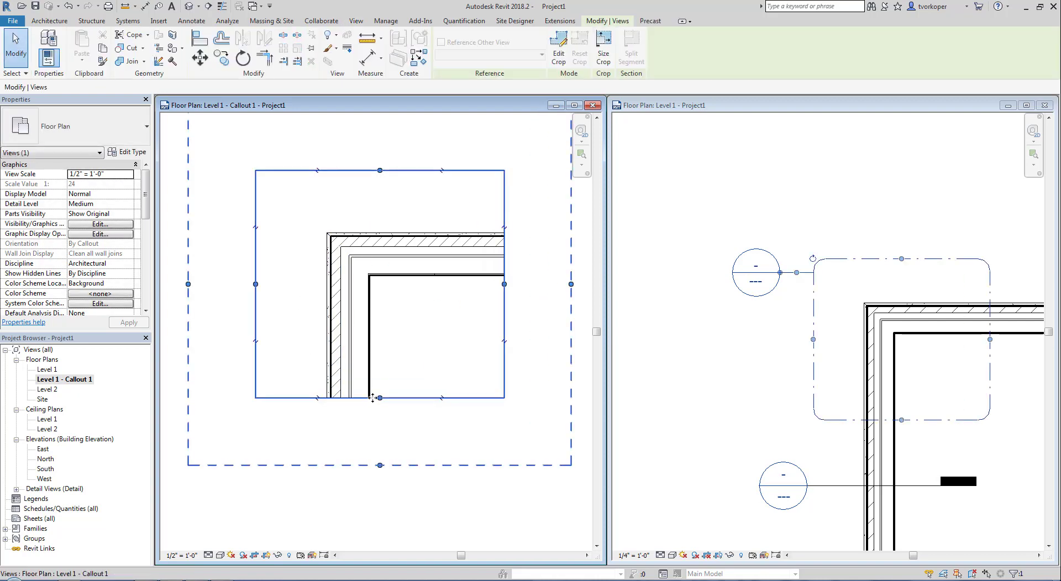
{"action": "left_click_drag", "start_coordinate": [380, 398], "coordinate": [380, 418]}
{"action": "left_click", "coordinate": [425, 435]}
{"action": "left_click", "coordinate": [717, 392]}
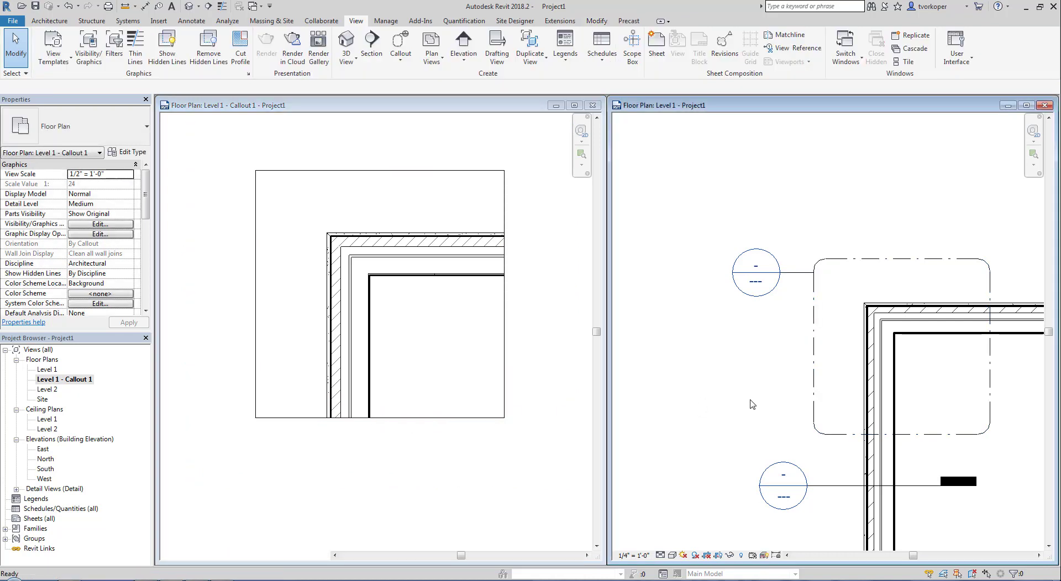
{"action": "middle_click_drag", "start_coordinate": [755, 404], "coordinate": [661, 351]}
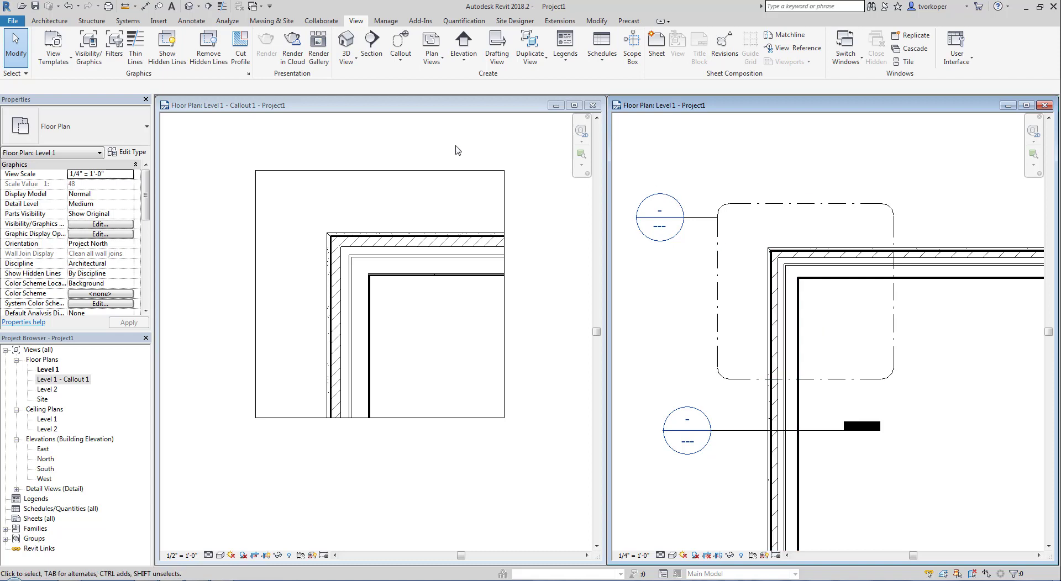
{"action": "left_click", "coordinate": [346, 198]}
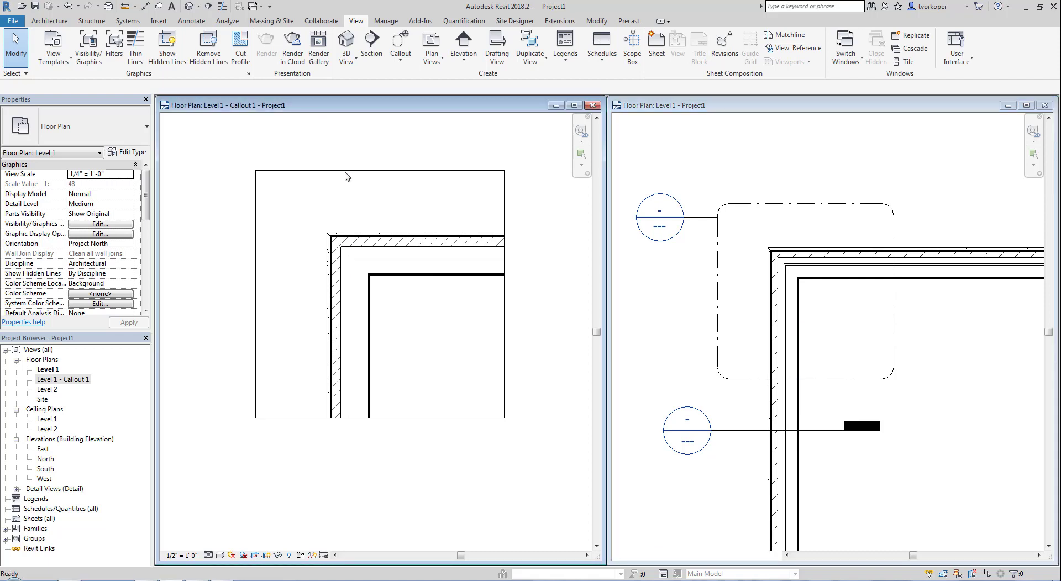
{"action": "left_click", "coordinate": [345, 171]}
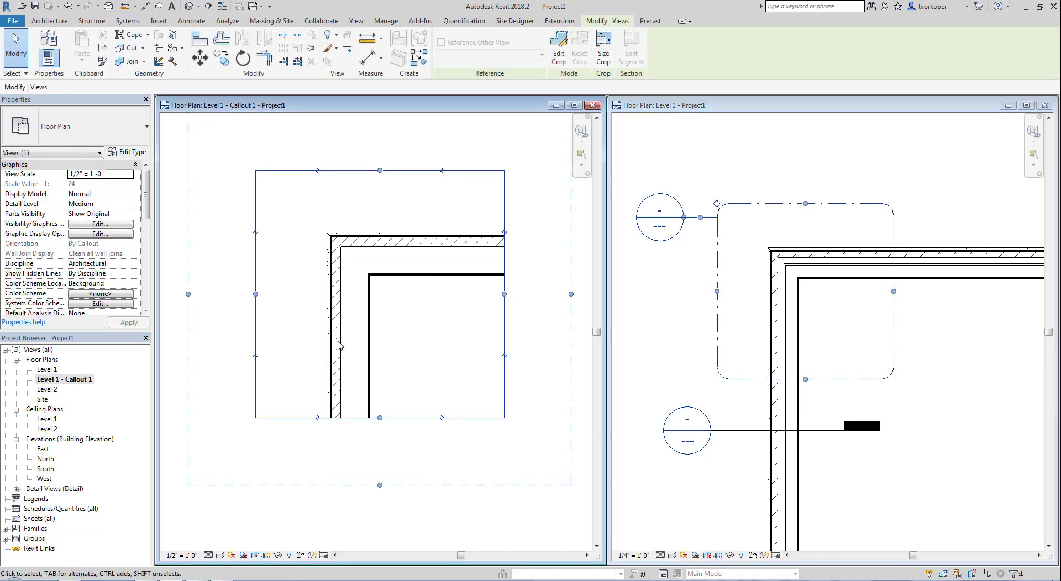
{"action": "middle_click_drag", "start_coordinate": [338, 341], "coordinate": [338, 374]}
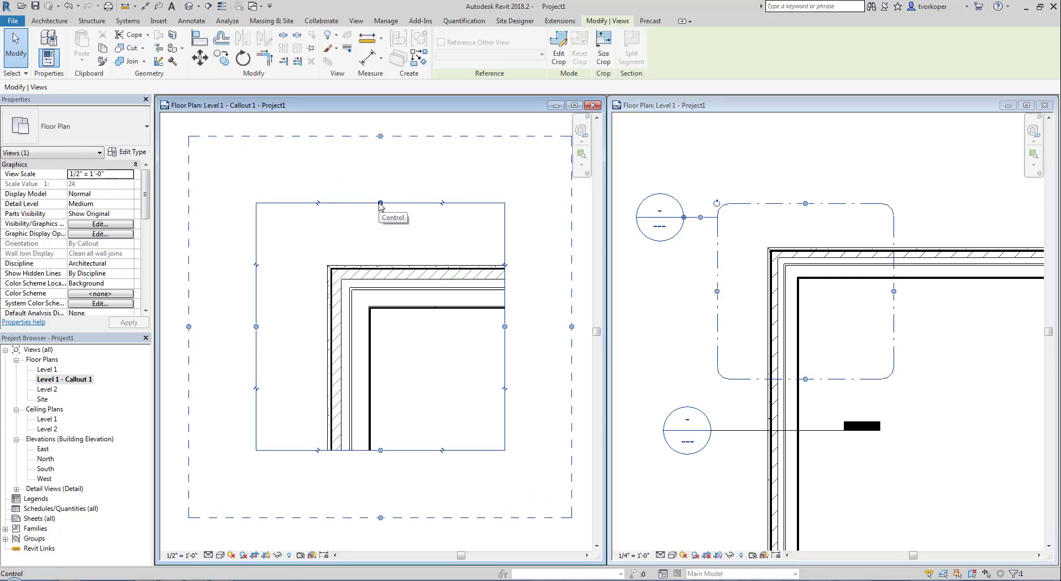
{"action": "scroll", "coordinate": [376, 243], "scroll_direction": "down", "scroll_amount": 2}
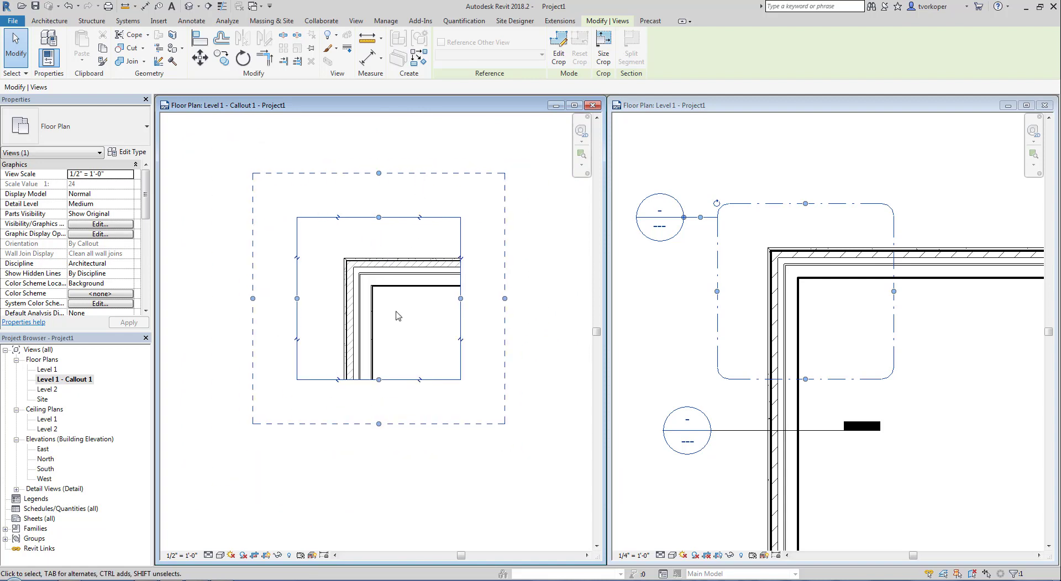
- Place an 'air cavity' text note with an elbowed leader pointing into the wall cavity
{"action": "key", "text": "t"}
{"action": "key", "text": "x"}
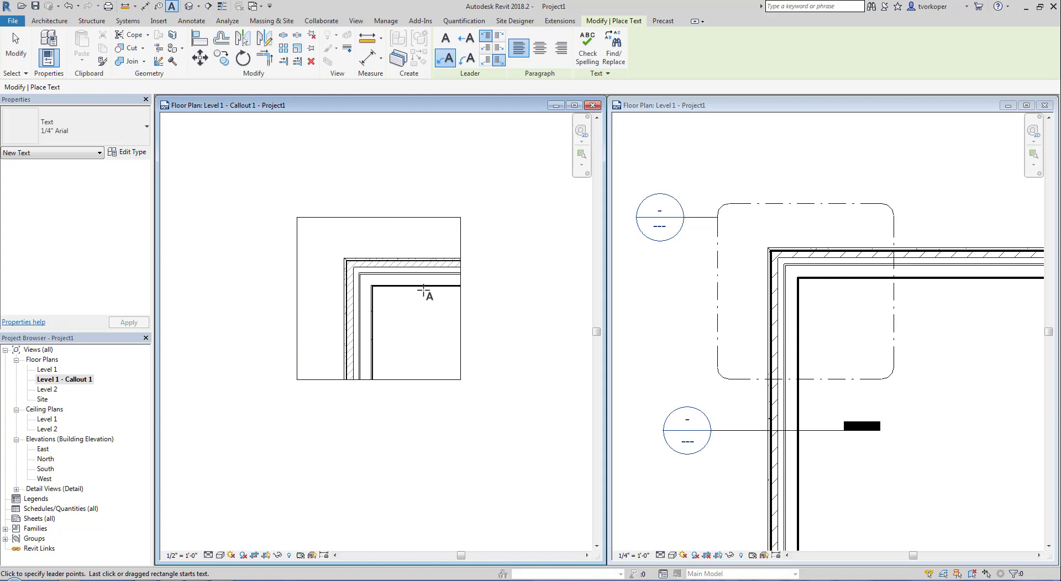
{"action": "left_click", "coordinate": [423, 283]}
{"action": "left_click", "coordinate": [435, 314]}
{"action": "left_click", "coordinate": [468, 315]}
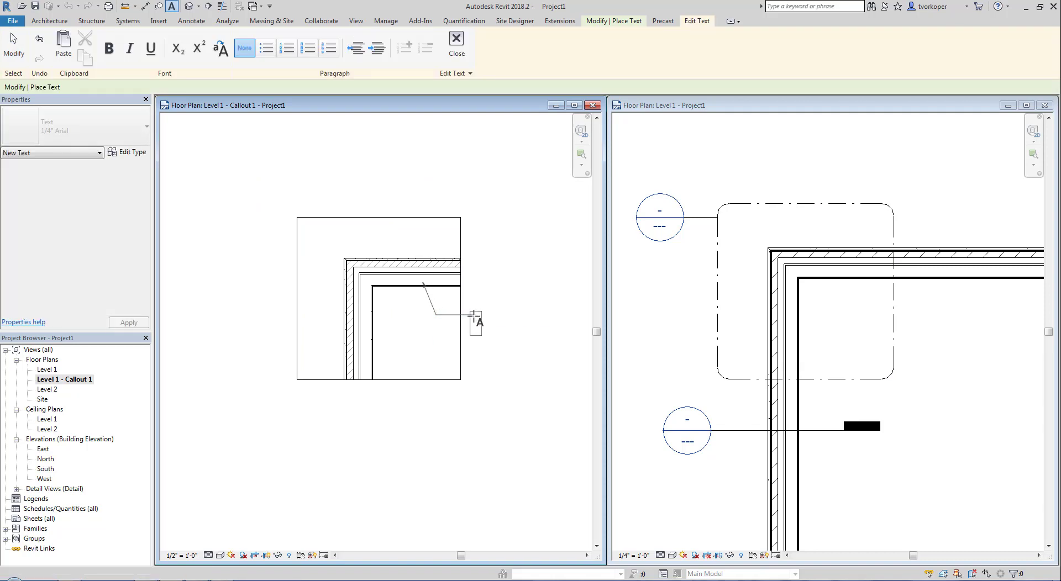
{"action": "type", "text": "air cavity"}
{"action": "key", "text": "Return"}
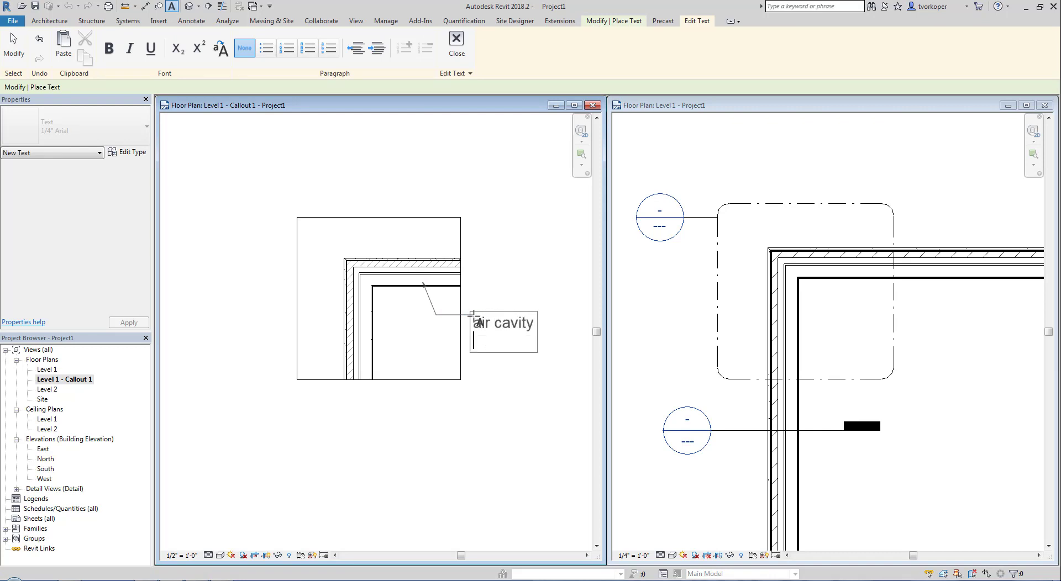
{"action": "key", "text": "BackSpace"}
{"action": "left_click", "coordinate": [496, 250]}
{"action": "key", "text": "Escape"}
{"action": "key", "text": "Escape"}
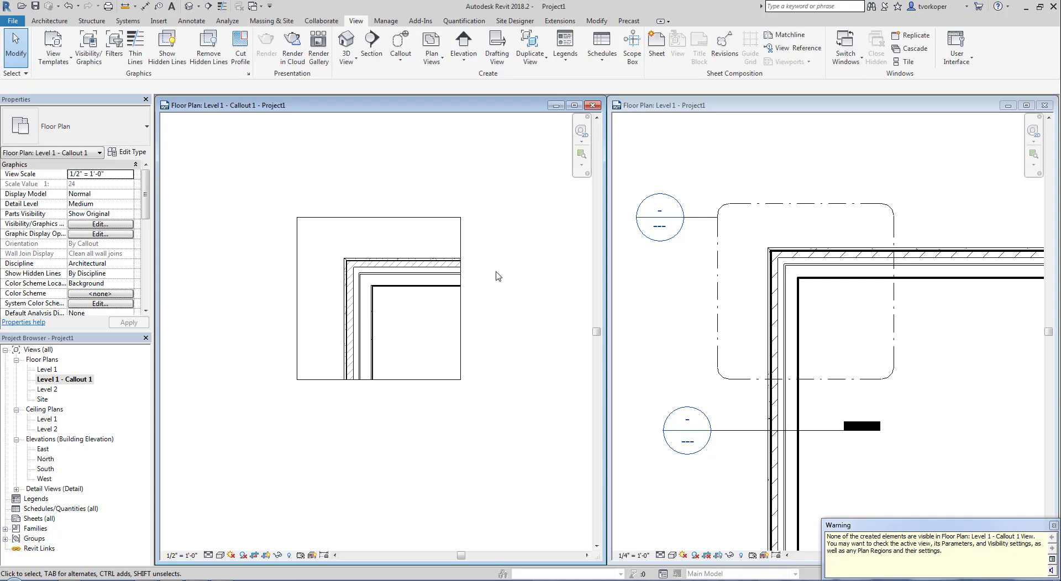
- Widen the callout's annotation crop to the right so the note shows
{"action": "left_click", "coordinate": [463, 343]}
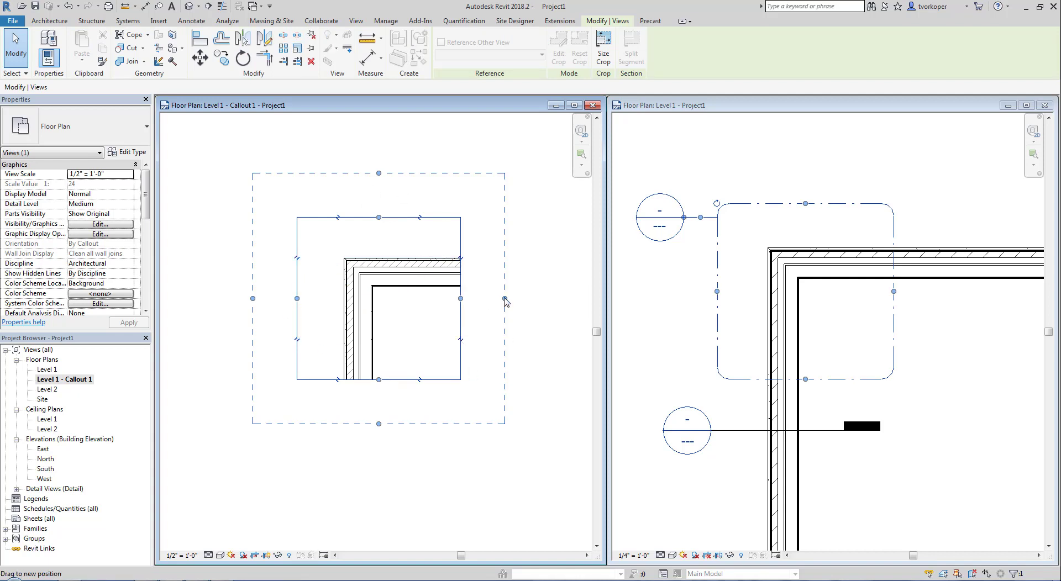
{"action": "left_click_drag", "start_coordinate": [504, 299], "coordinate": [562, 299]}
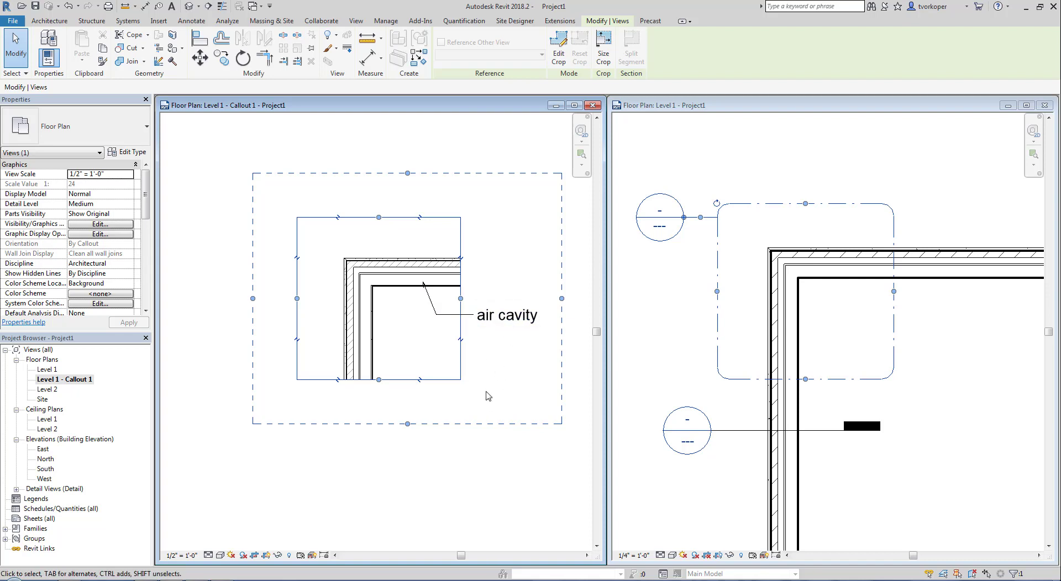
{"action": "left_click_drag", "start_coordinate": [560, 299], "coordinate": [522, 298]}
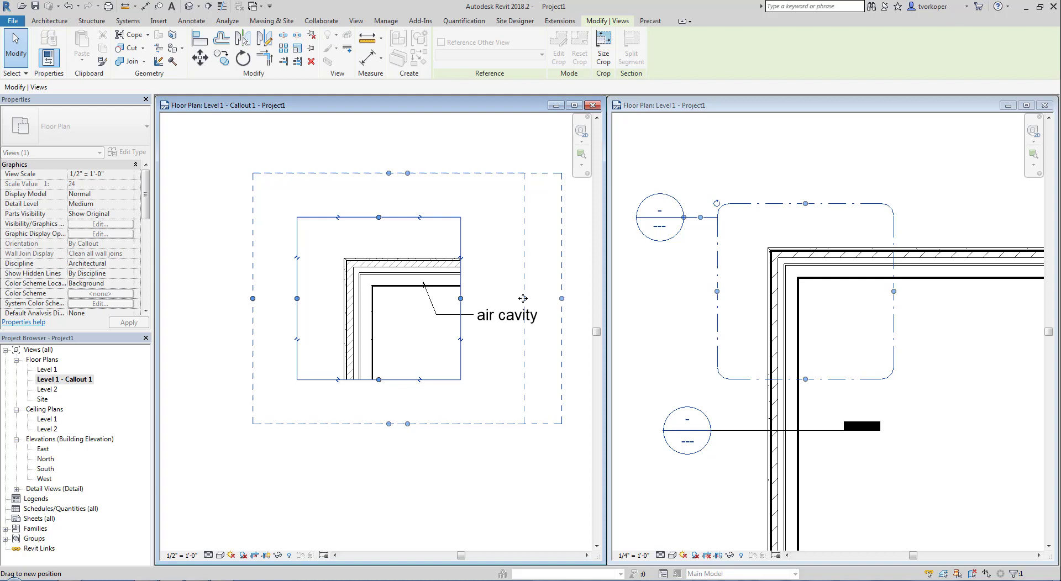
{"action": "left_click_drag", "start_coordinate": [523, 298], "coordinate": [524, 298]}
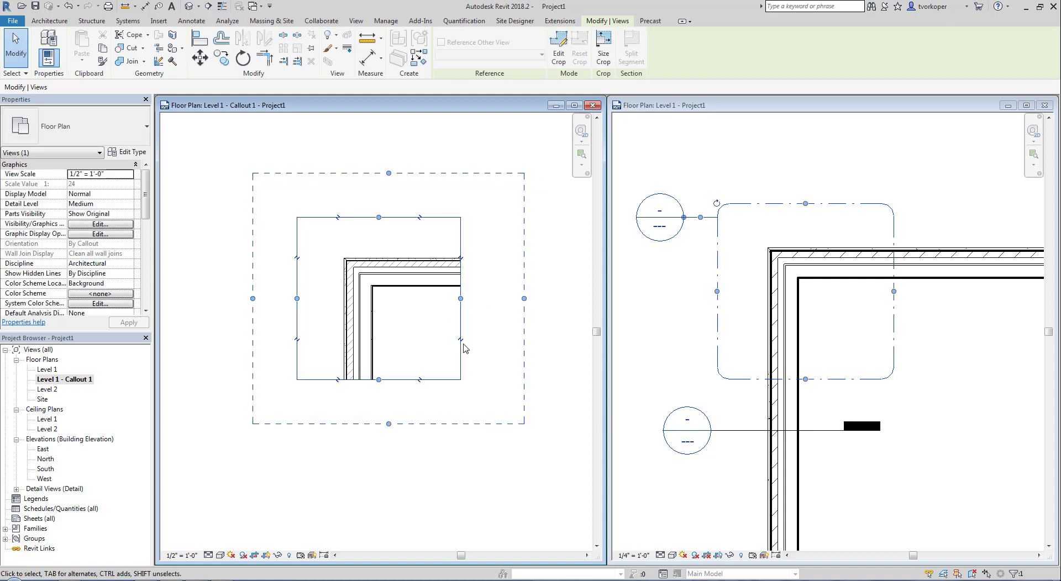
{"action": "left_click_drag", "start_coordinate": [523, 298], "coordinate": [553, 298]}
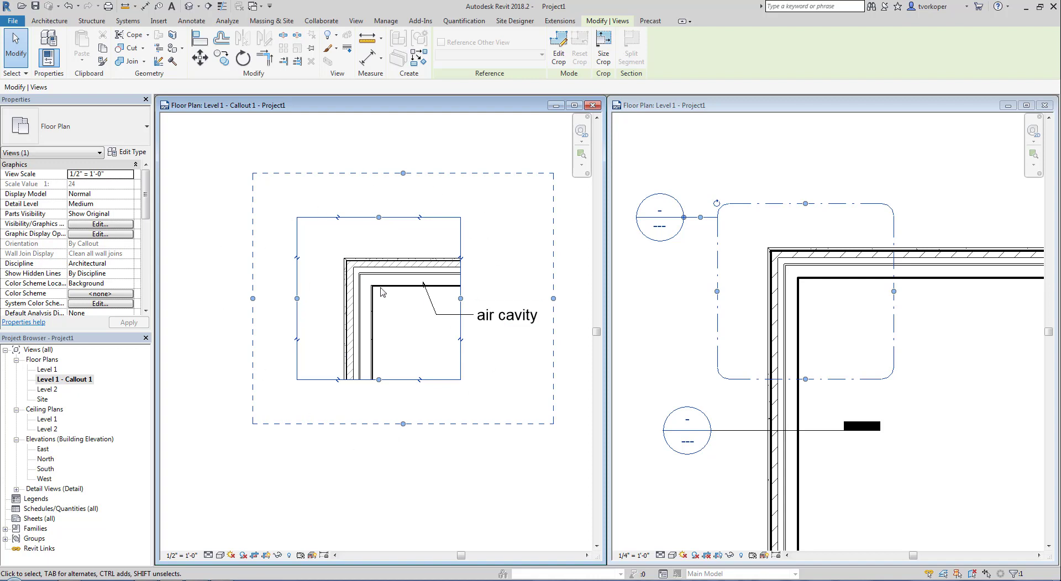
{"action": "left_click", "coordinate": [456, 358]}
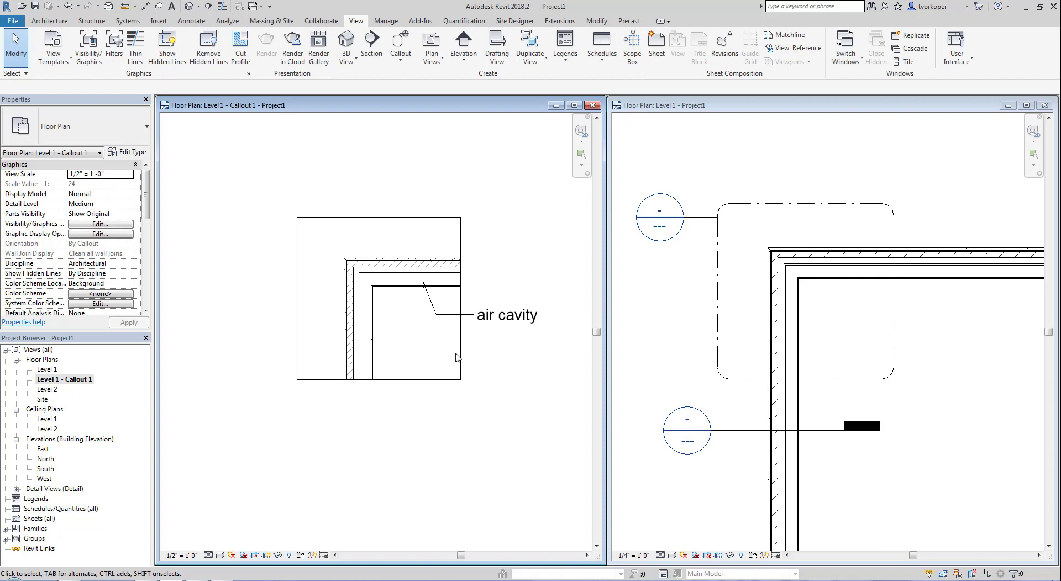
- Start sketching a Diagonal Crosshatch filled region with Thin Lines in the callout view
{"action": "scroll", "coordinate": [489, 327], "scroll_direction": "up", "scroll_amount": 2}
{"action": "middle_click_drag", "start_coordinate": [489, 326], "coordinate": [500, 392]}
{"action": "scroll", "coordinate": [511, 384], "scroll_direction": "down", "scroll_amount": 2}
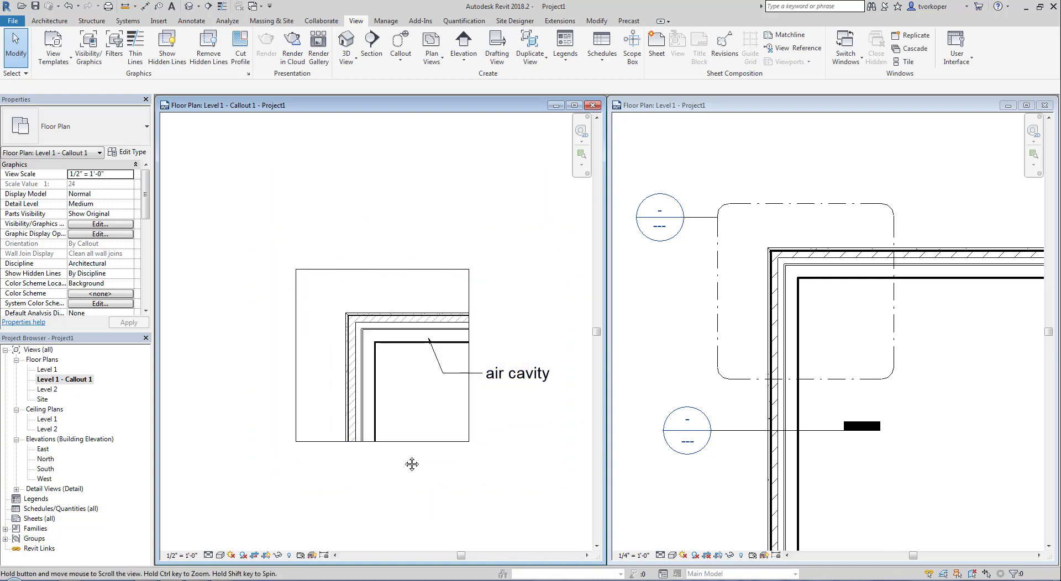
{"action": "middle_click_drag", "start_coordinate": [414, 468], "coordinate": [411, 453]}
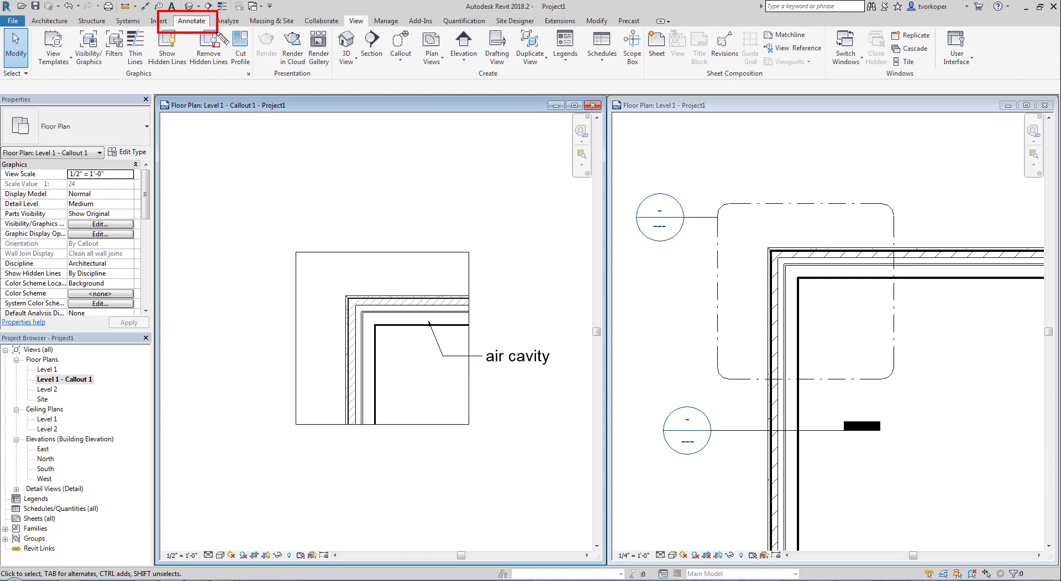
{"action": "left_click", "coordinate": [191, 21]}
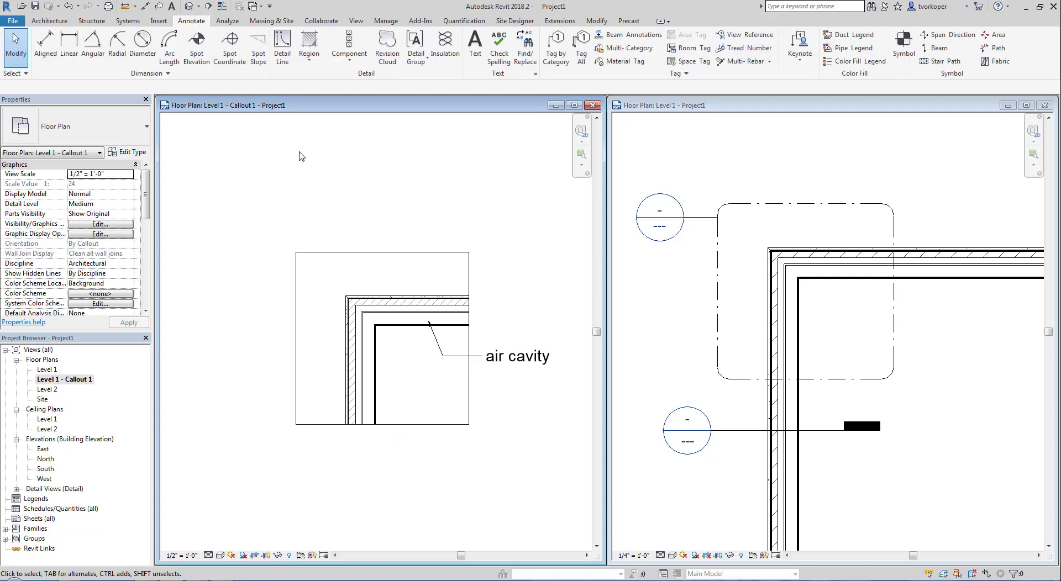
{"action": "left_click", "coordinate": [313, 66]}
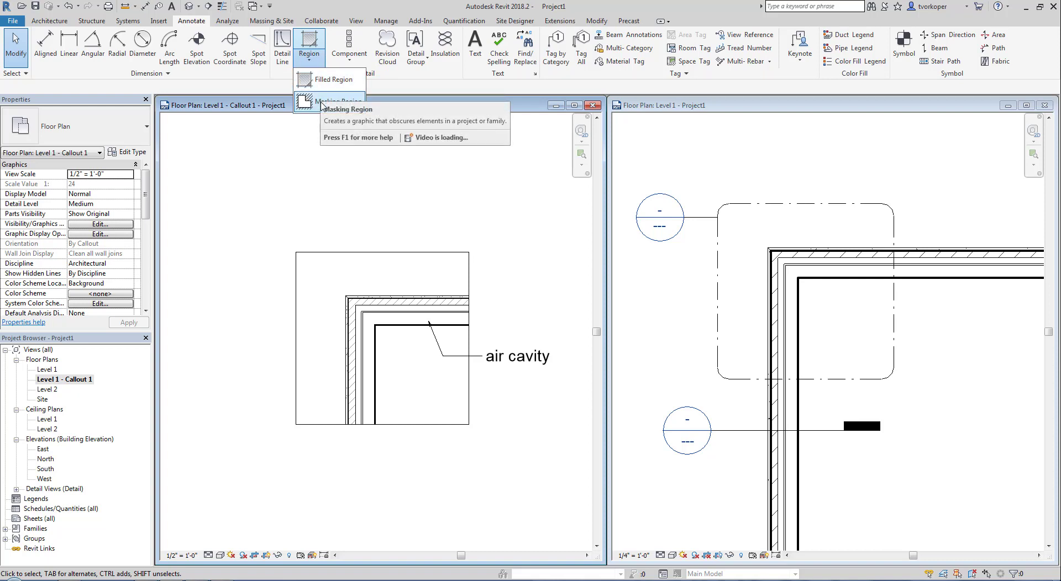
{"action": "left_click", "coordinate": [327, 80]}
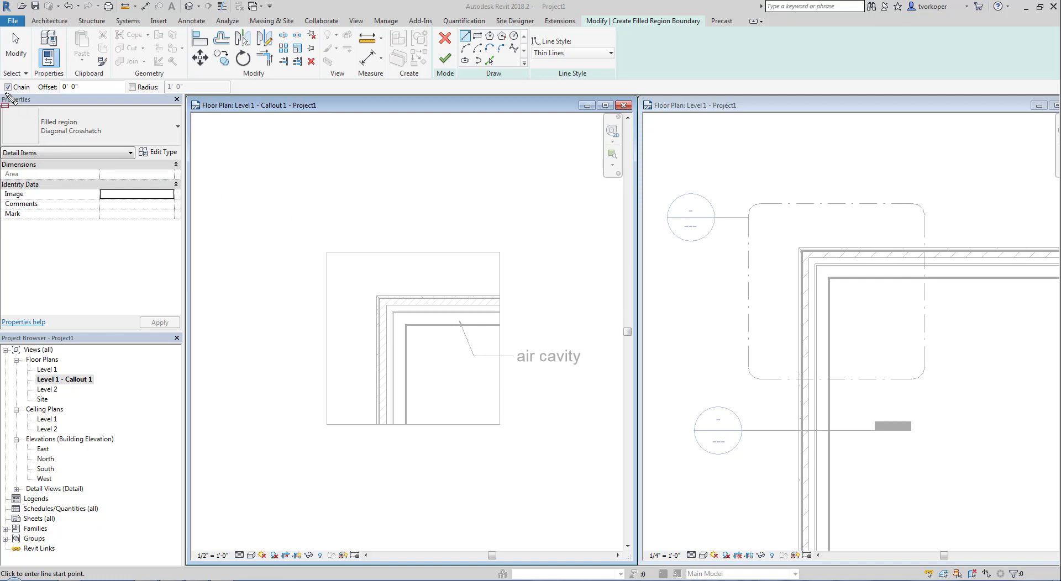
- Check the filled region pattern list, then cancel the first filled region sketch
{"action": "left_click", "coordinate": [175, 141]}
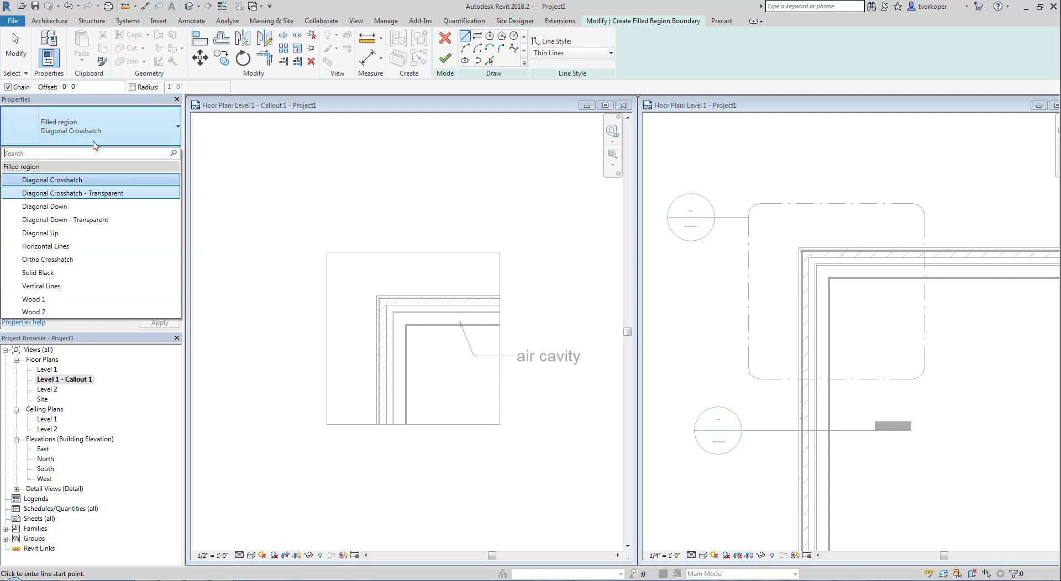
{"action": "left_click", "coordinate": [218, 155]}
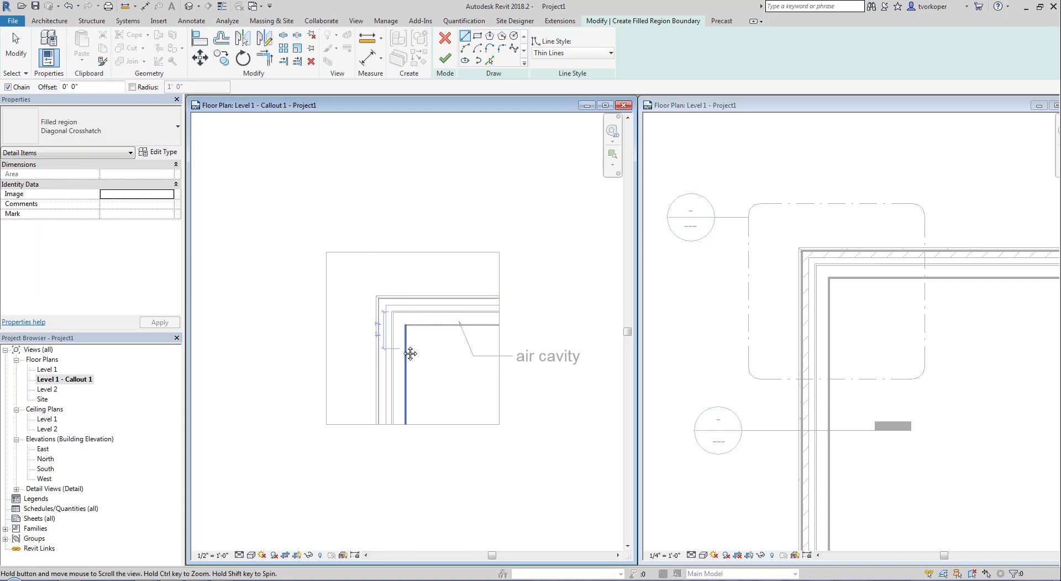
{"action": "middle_click_drag", "start_coordinate": [410, 351], "coordinate": [339, 309]}
{"action": "key", "text": "Escape"}
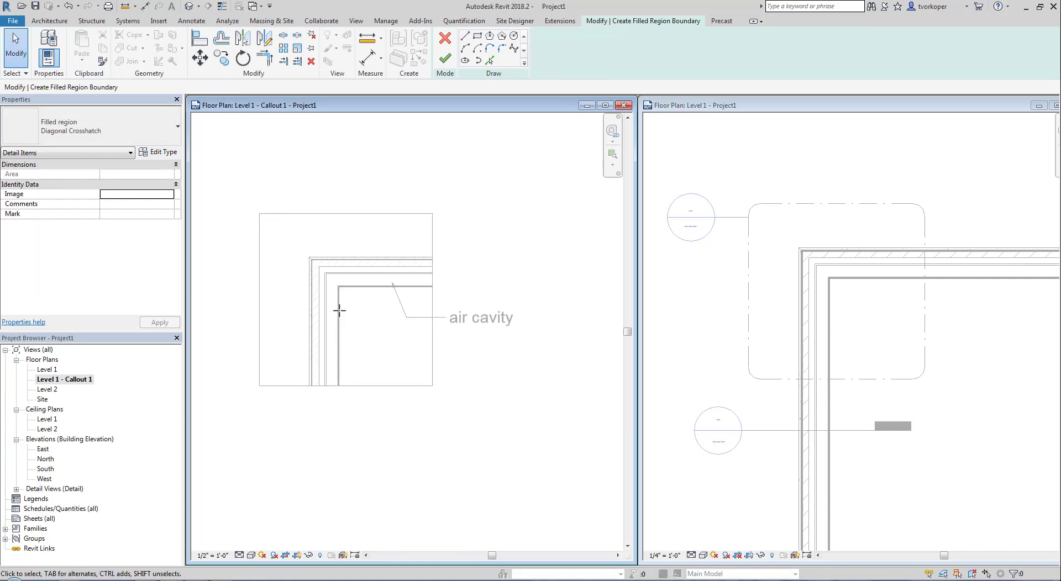
{"action": "scroll", "coordinate": [354, 307], "scroll_direction": "up", "scroll_amount": 2}
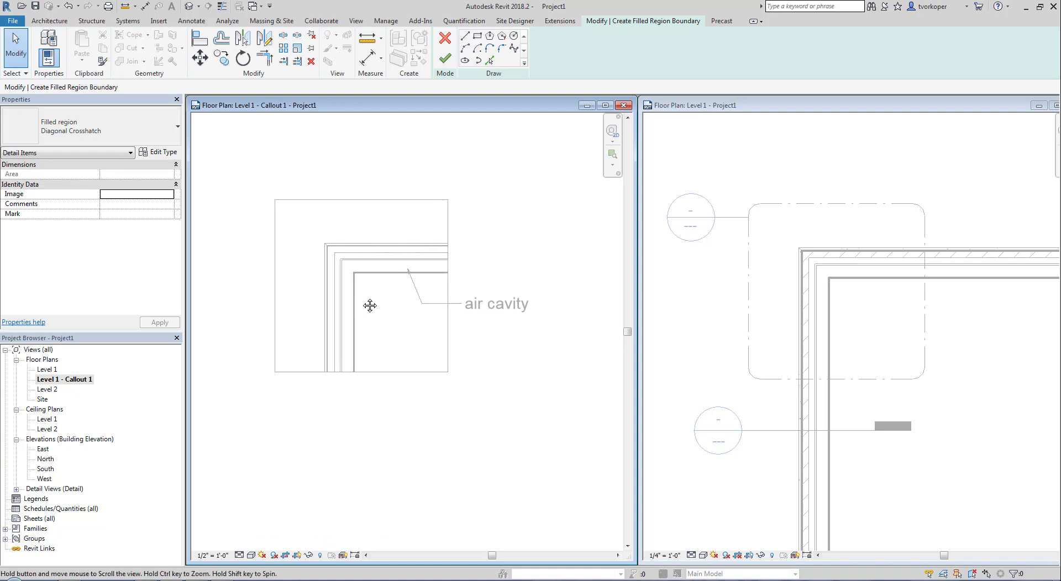
{"action": "scroll", "coordinate": [363, 301], "scroll_direction": "up", "scroll_amount": 1}
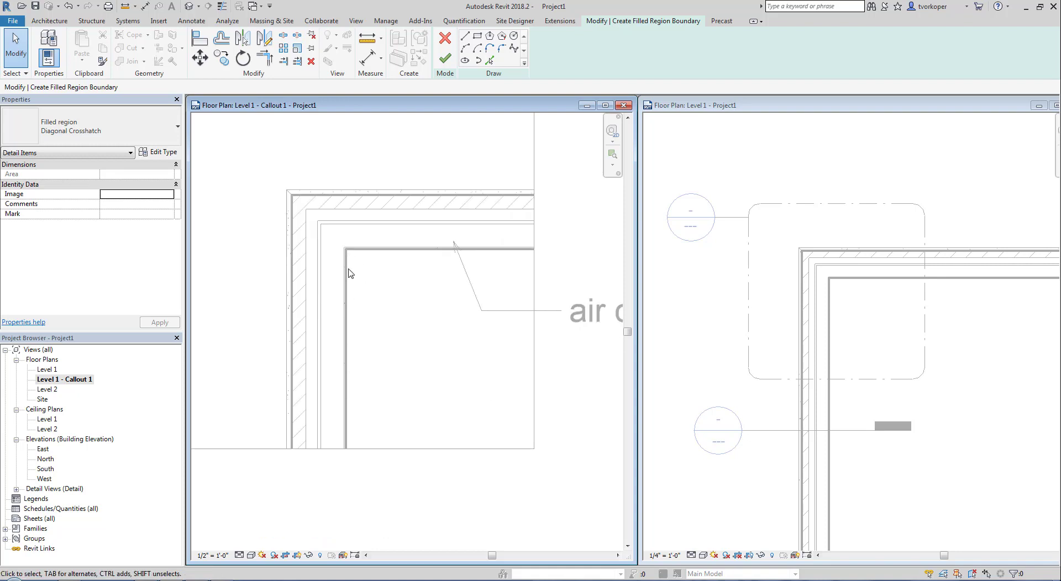
{"action": "scroll", "coordinate": [379, 266], "scroll_direction": "down", "scroll_amount": 2}
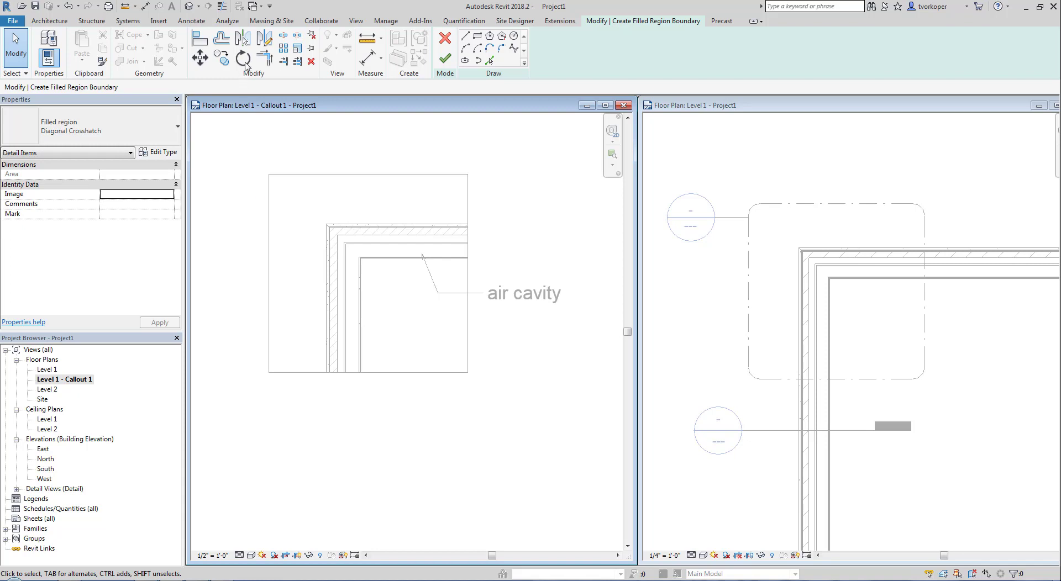
{"action": "left_click", "coordinate": [445, 38]}
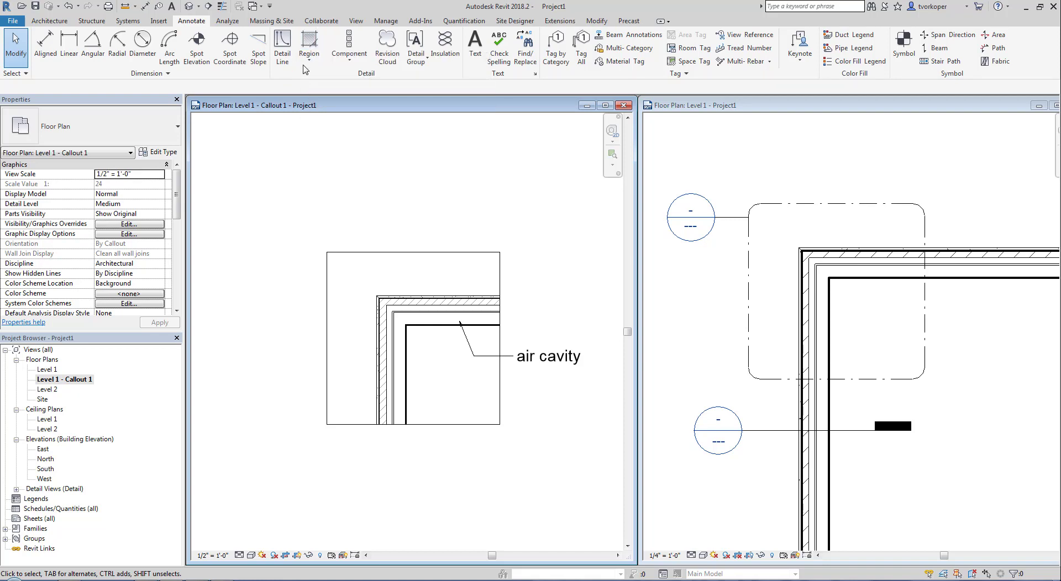
- Sketch a new rectangular filled-region boundary from the inner wall corner down-right
{"action": "left_click", "coordinate": [308, 47]}
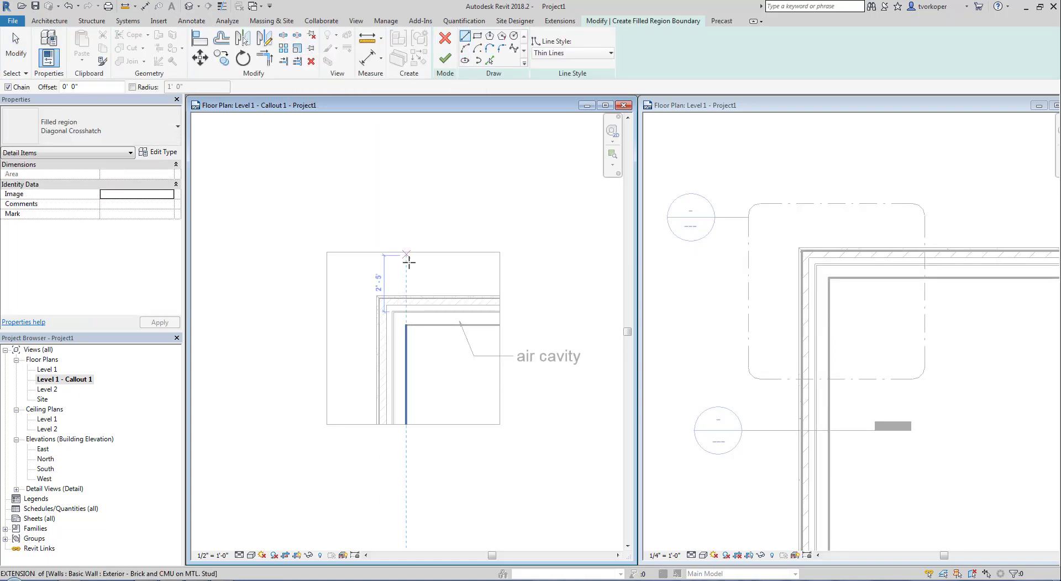
{"action": "left_click", "coordinate": [478, 37]}
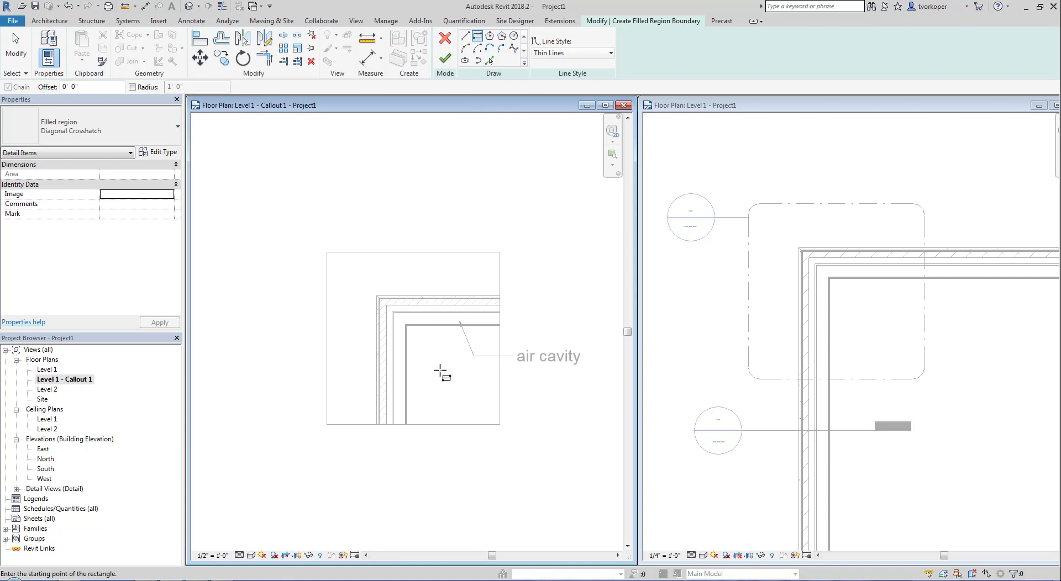
{"action": "left_click", "coordinate": [406, 326]}
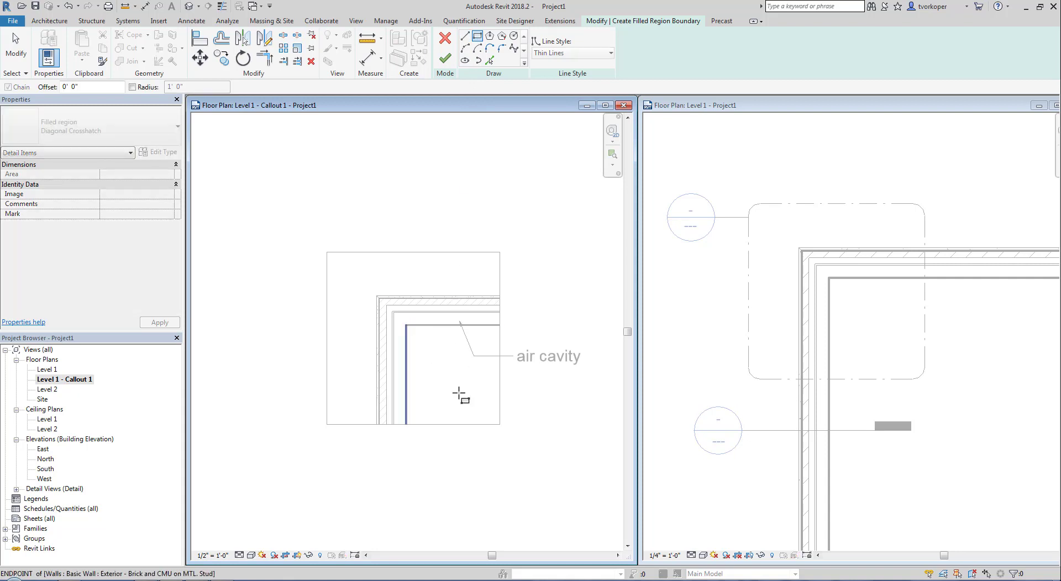
{"action": "left_click", "coordinate": [509, 439]}
{"action": "key", "text": "Escape"}
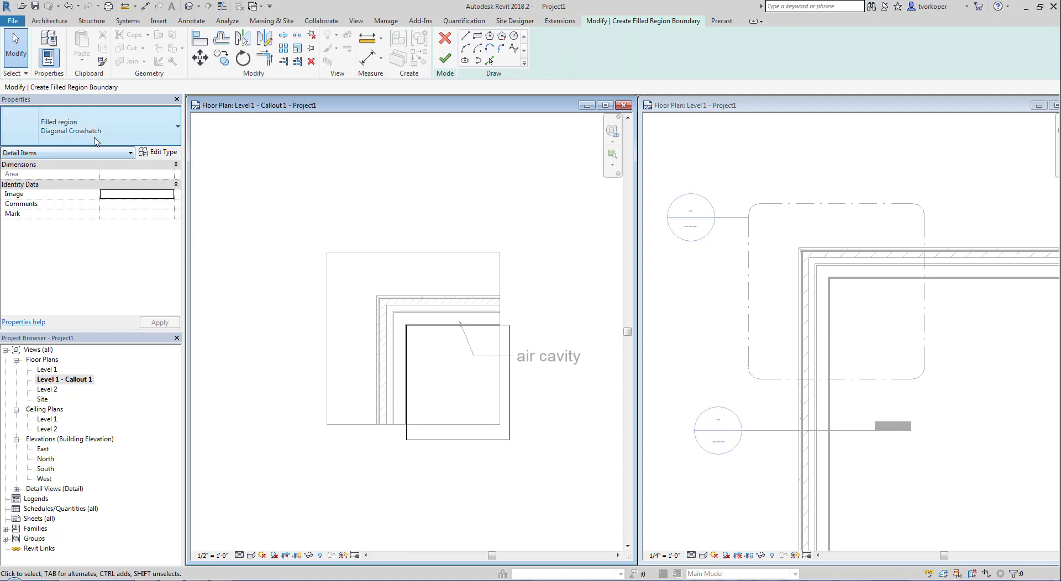
{"action": "left_click", "coordinate": [162, 153]}
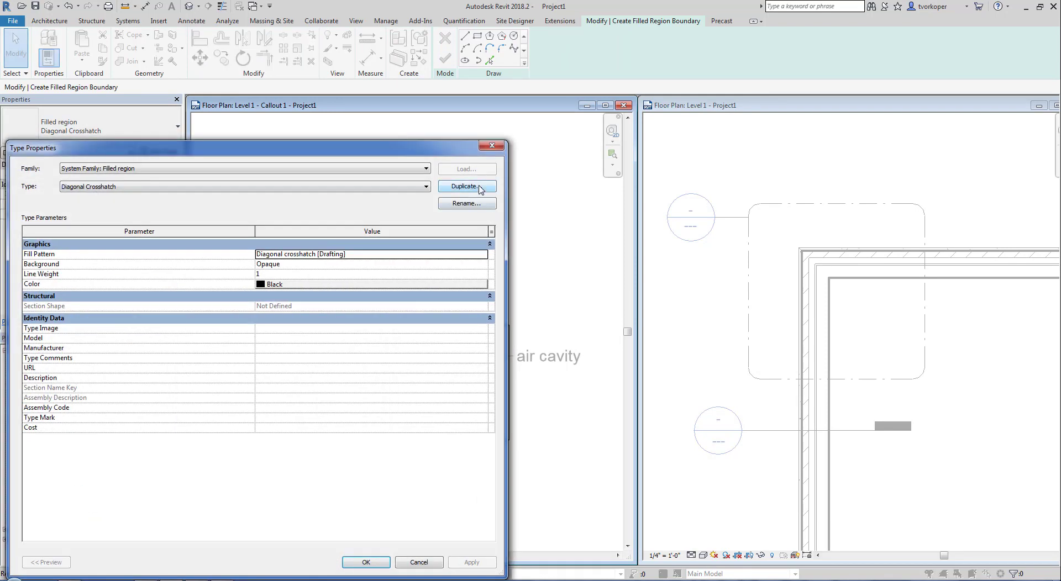
- Duplicate Solid Black as 'Solid Grey' with colour RGB 191-191-191 and finish the filled region
{"action": "left_click", "coordinate": [352, 189]}
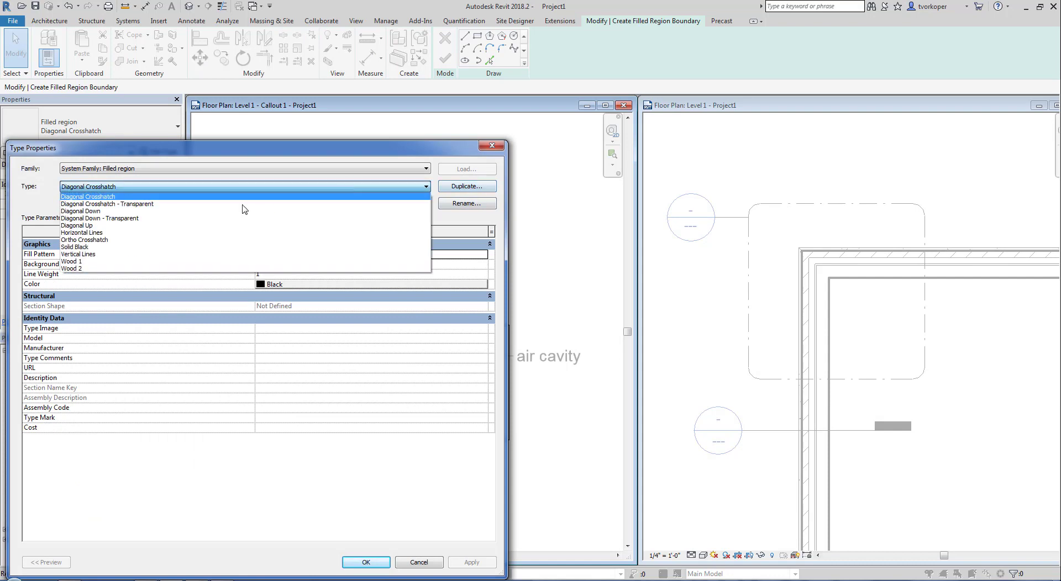
{"action": "left_click", "coordinate": [183, 252]}
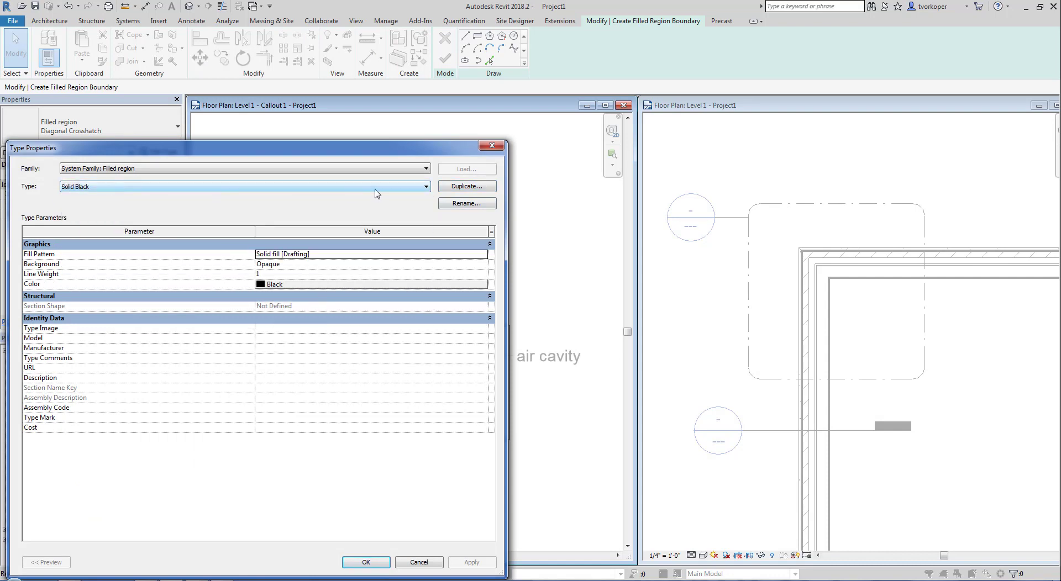
{"action": "left_click", "coordinate": [446, 188]}
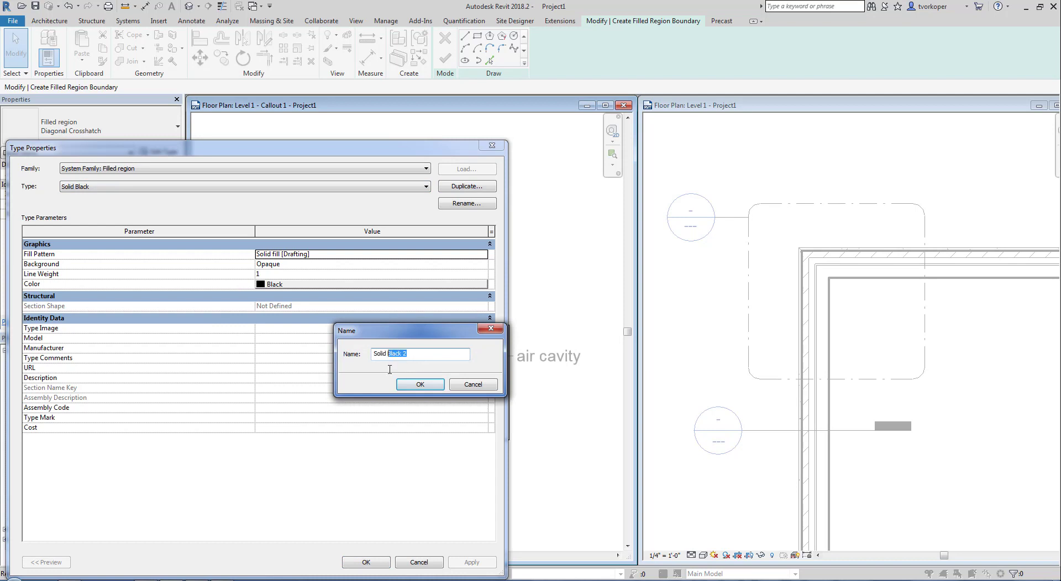
{"action": "type", "text": "Grey"}
{"action": "key", "text": "Return"}
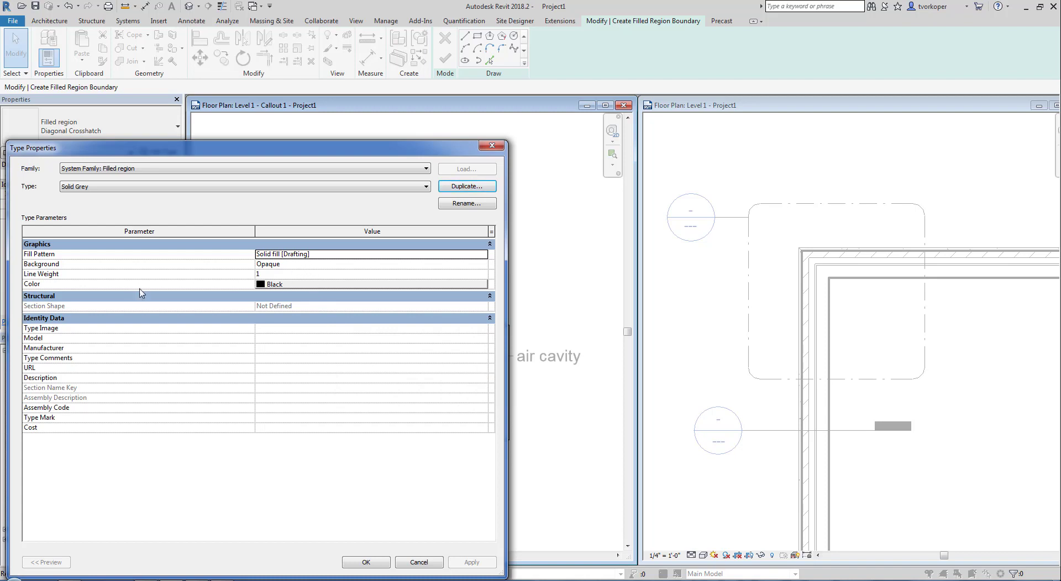
{"action": "left_click", "coordinate": [275, 285]}
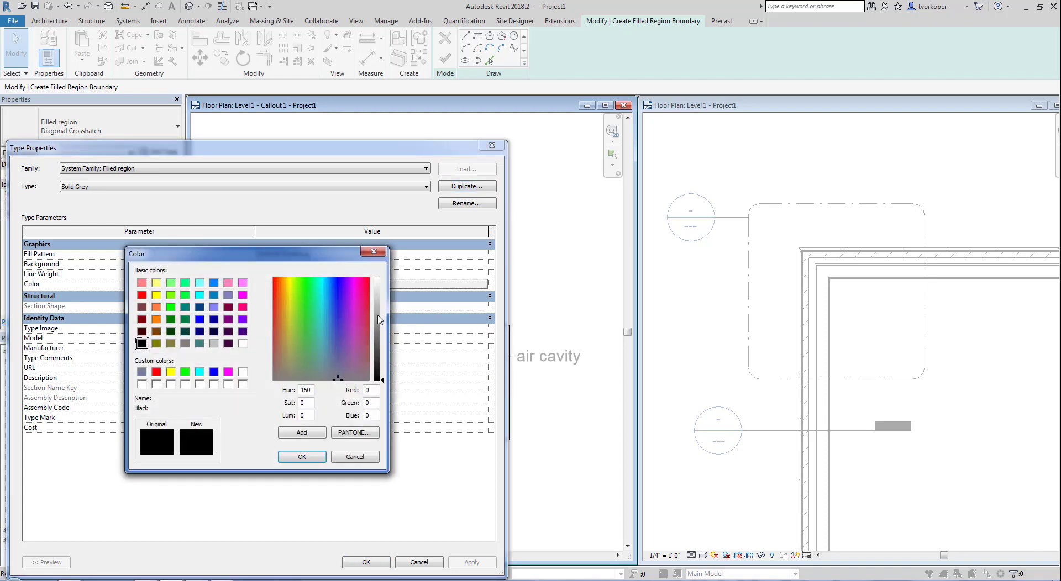
{"action": "left_click", "coordinate": [379, 303]}
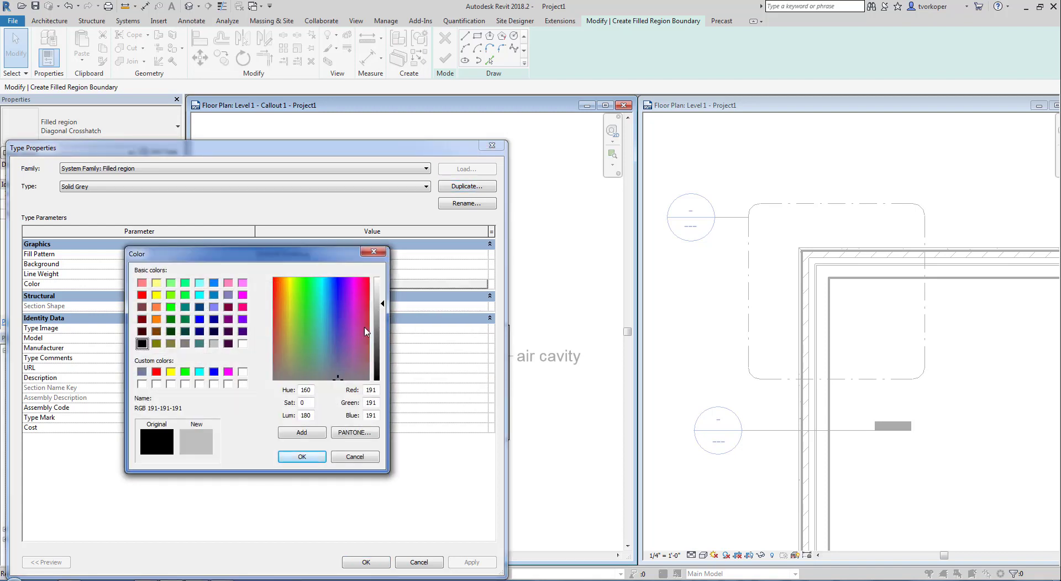
{"action": "left_click", "coordinate": [320, 458]}
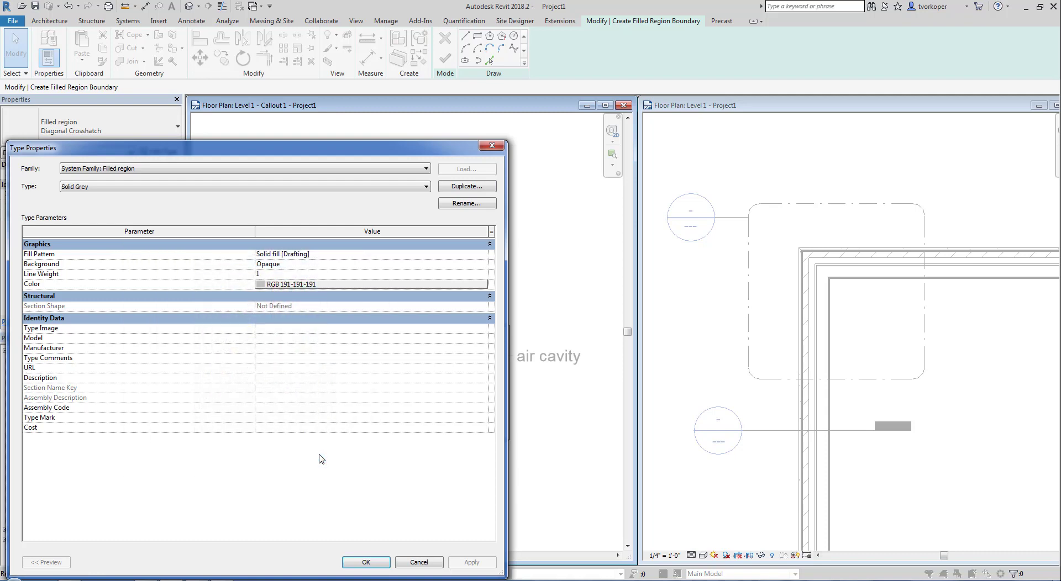
{"action": "left_click", "coordinate": [365, 561]}
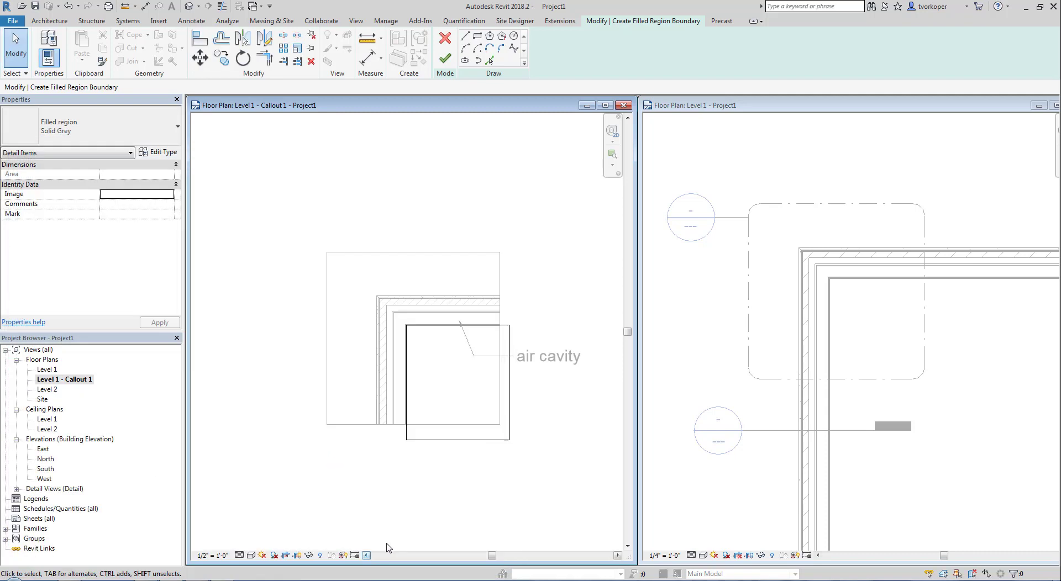
{"action": "left_click", "coordinate": [446, 65]}
{"action": "left_click", "coordinate": [450, 218]}
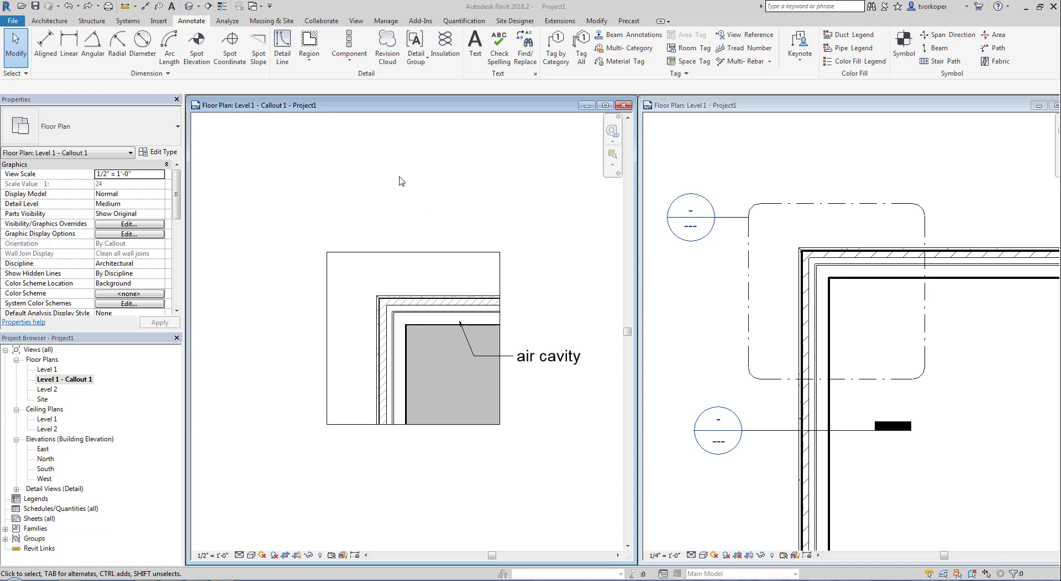
{"action": "left_click", "coordinate": [308, 59]}
{"action": "left_click", "coordinate": [318, 103]}
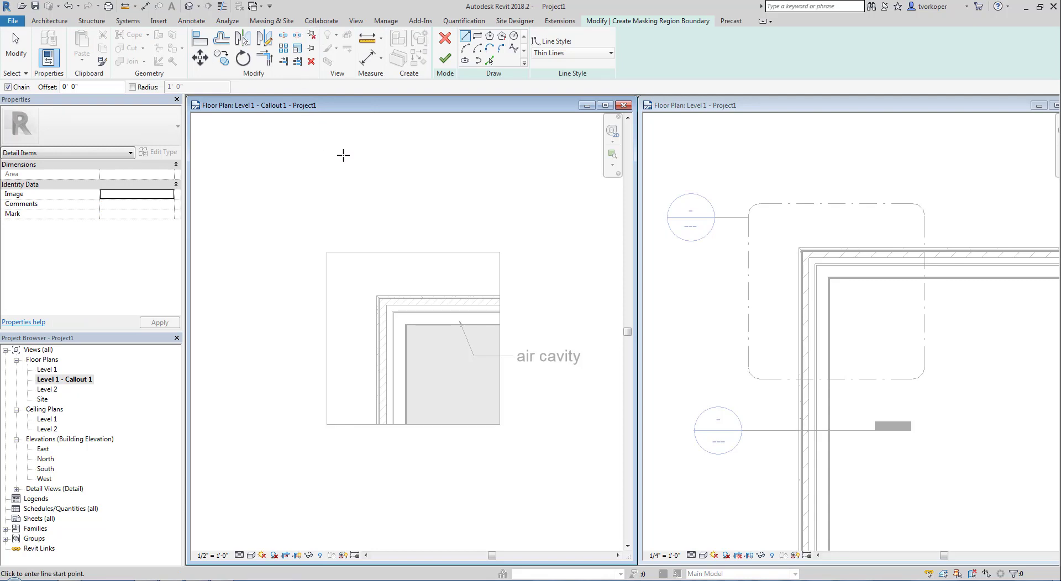
{"action": "left_click", "coordinate": [552, 55]}
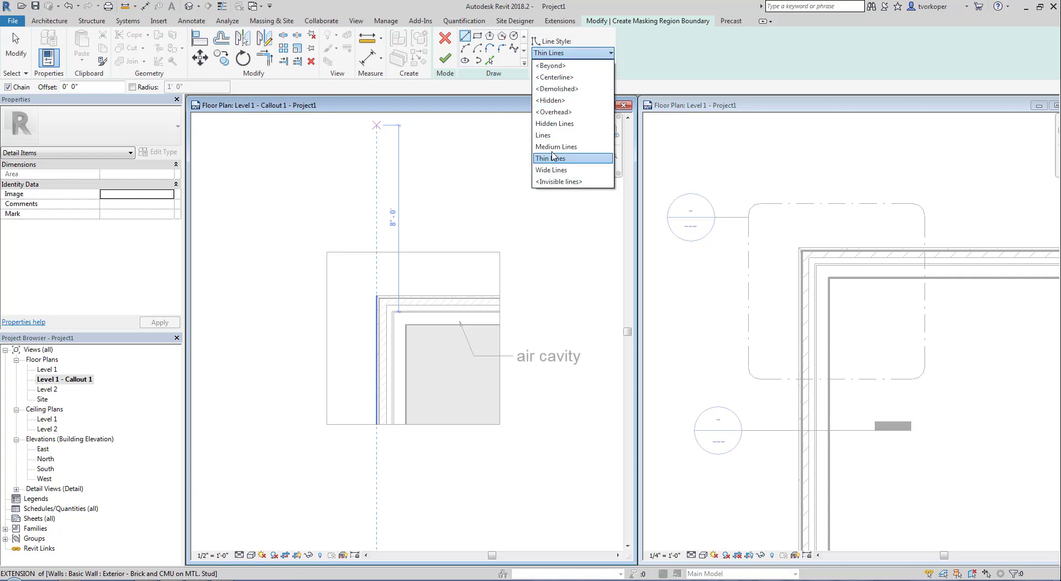
{"action": "left_click", "coordinate": [553, 182]}
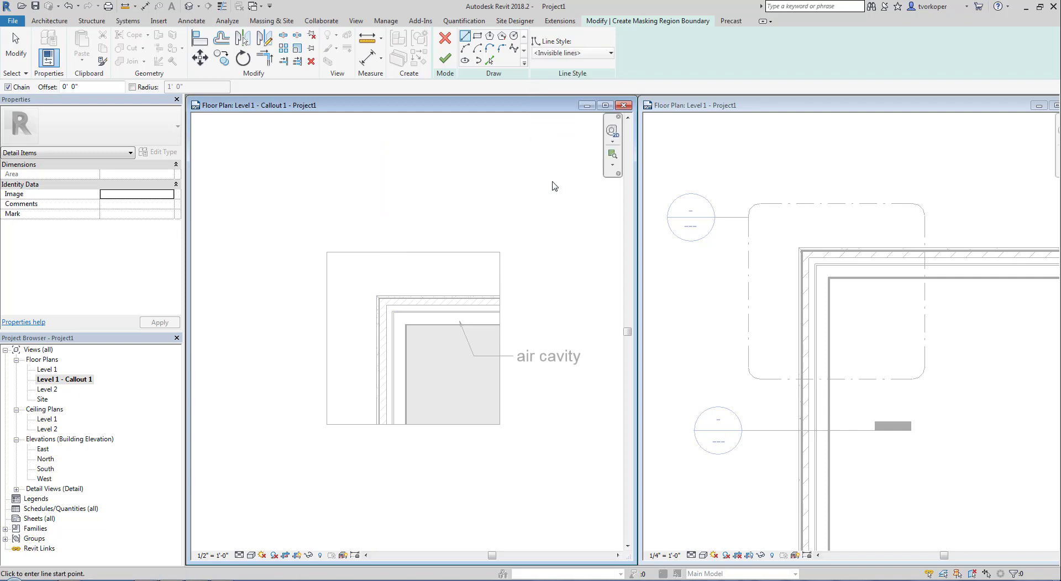
{"action": "left_click", "coordinate": [477, 39]}
{"action": "scroll", "coordinate": [417, 398], "scroll_direction": "up", "scroll_amount": 4}
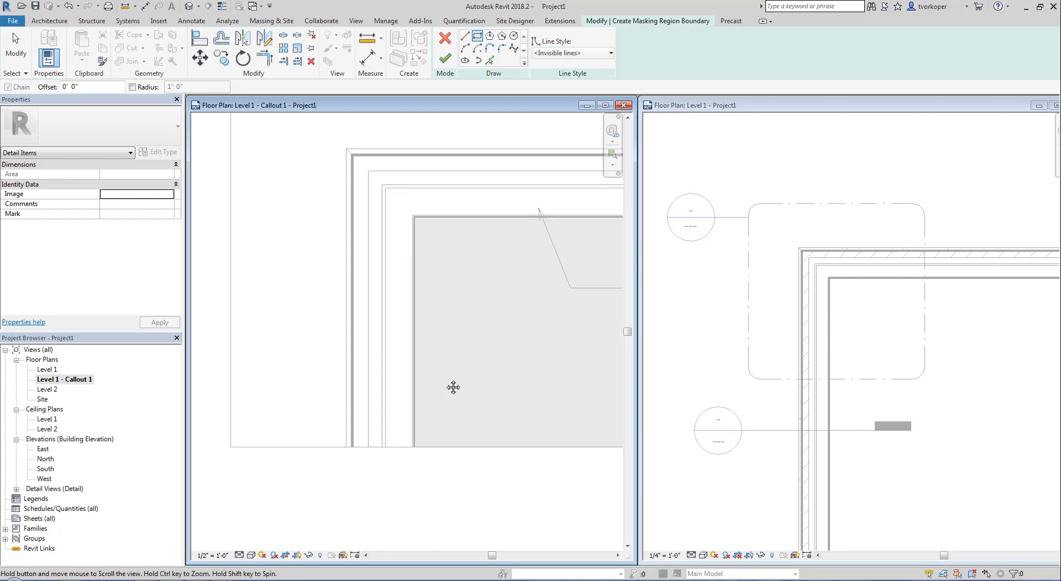
{"action": "scroll", "coordinate": [451, 377], "scroll_direction": "down", "scroll_amount": 2}
{"action": "left_click", "coordinate": [359, 348]}
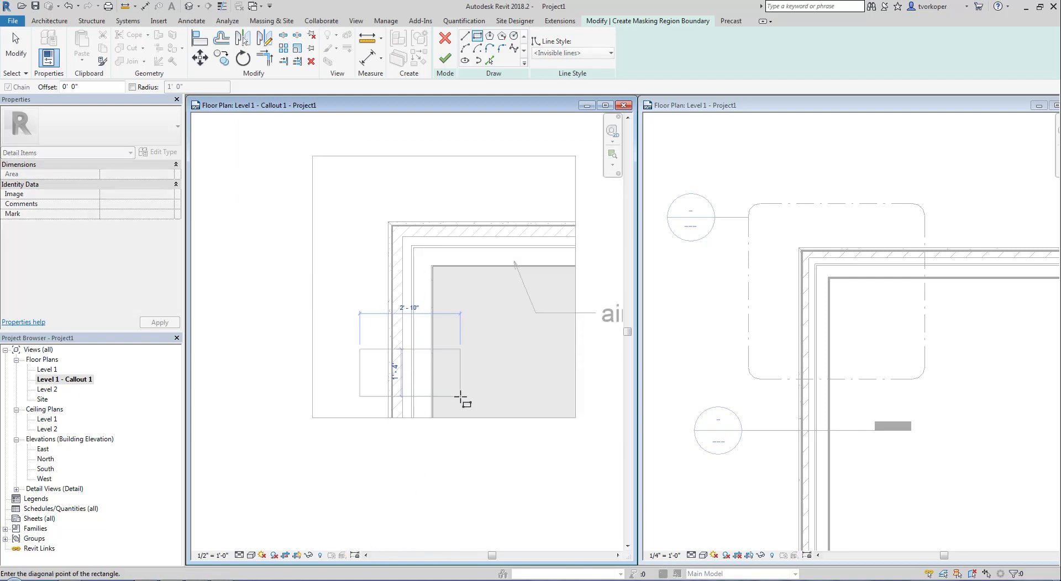
{"action": "left_click", "coordinate": [459, 396]}
{"action": "left_click", "coordinate": [444, 58]}
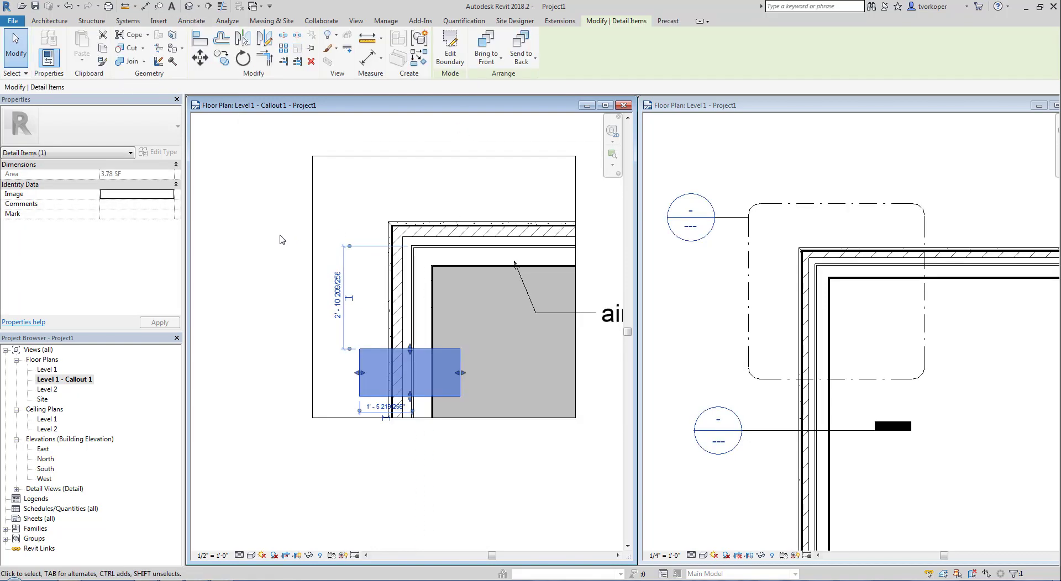
{"action": "left_click", "coordinate": [280, 240]}
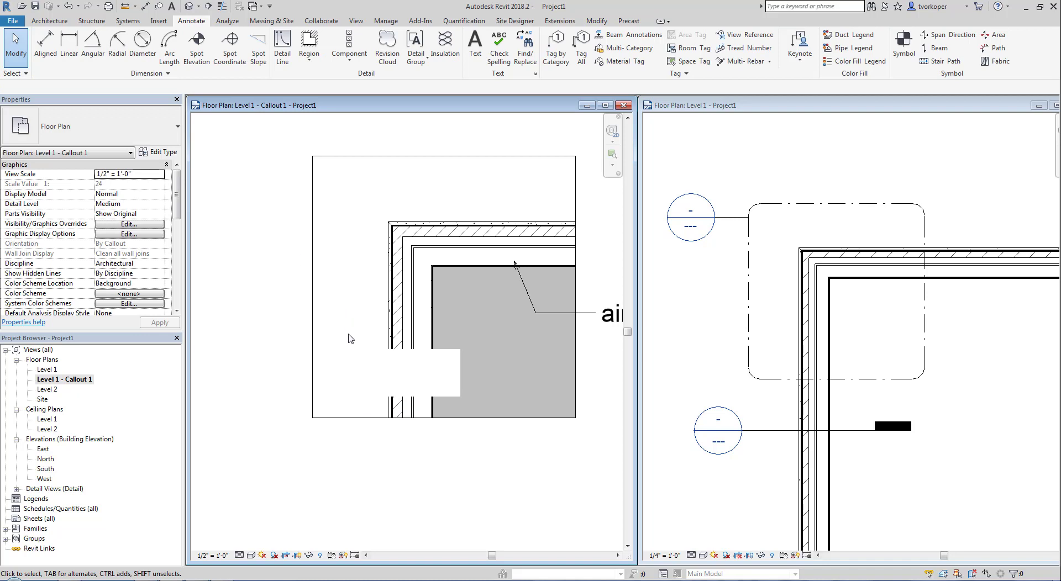
{"action": "left_click", "coordinate": [367, 356]}
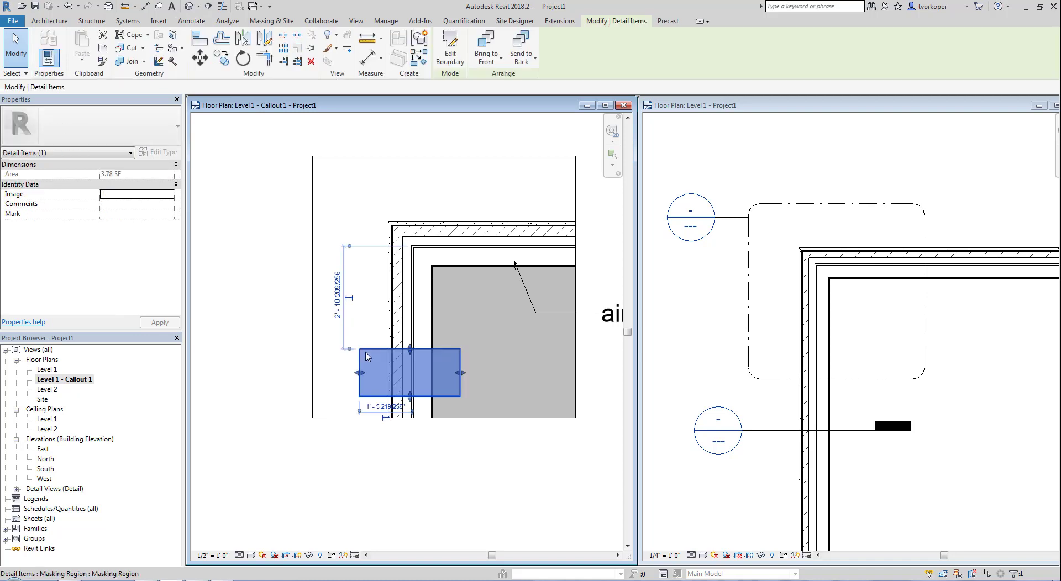
{"action": "key", "text": "Delete"}
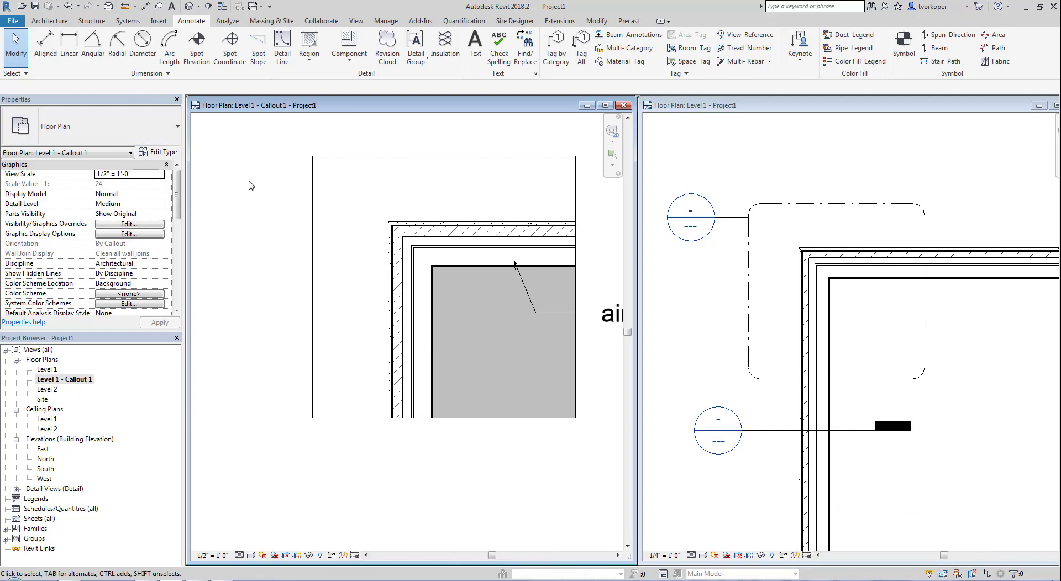
- Recentre the wall corner in the callout view and start the batt Insulation tool
{"action": "mouse_move", "coordinate": [412, 297]}
{"action": "middle_mouse_down"}
{"action": "mouse_move", "coordinate": [379, 331]}
{"action": "mouse_move", "coordinate": [347, 336]}
{"action": "middle_mouse_up"}
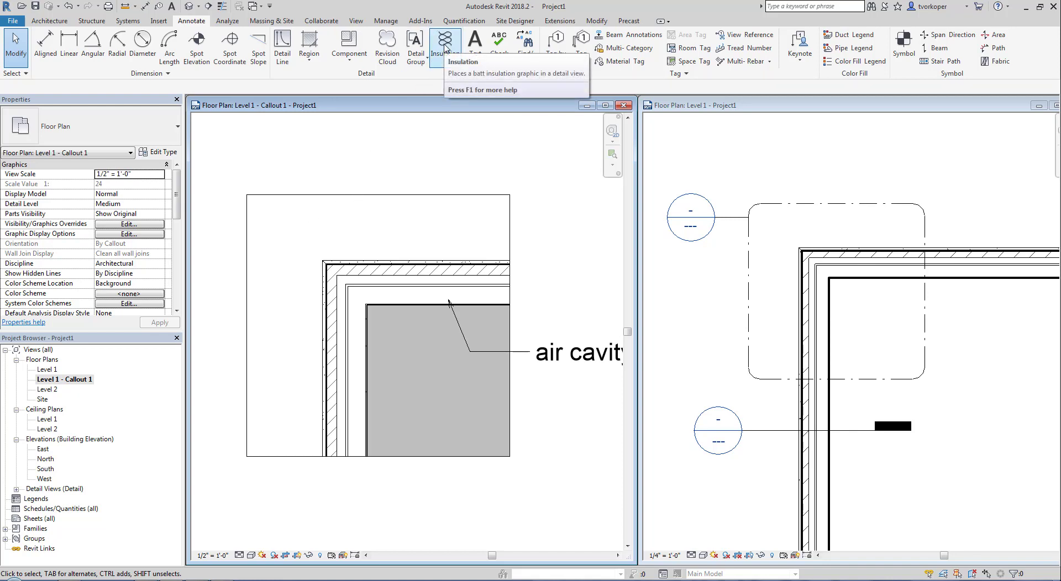
{"action": "left_click_drag", "start_coordinate": [160, 7], "coordinate": [212, 33]}
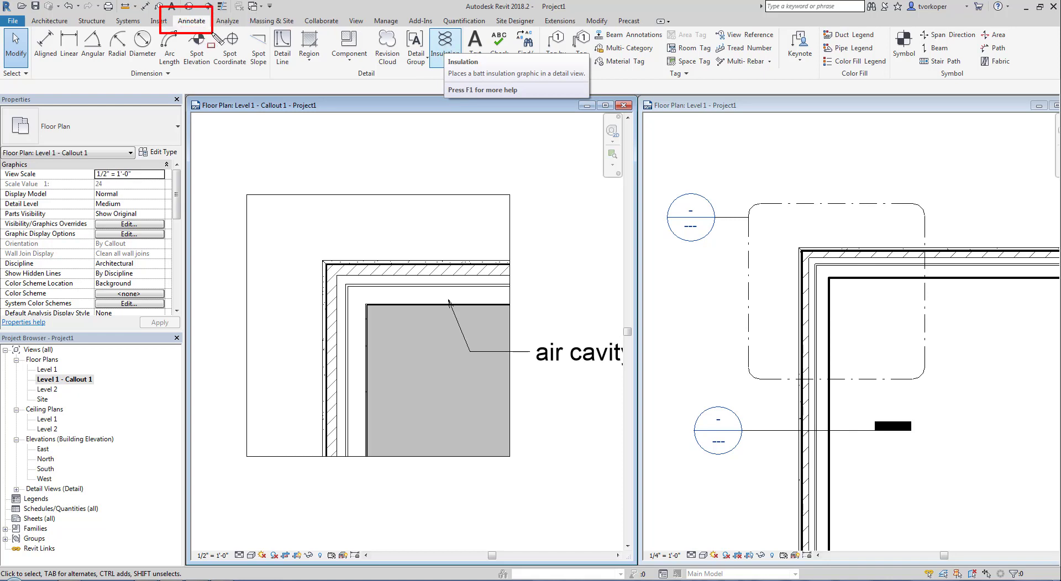
{"action": "key", "text": "Escape"}
{"action": "key", "text": "ctrl+2"}
{"action": "left_click_drag", "start_coordinate": [343, 66], "coordinate": [377, 86]}
{"action": "left_click_drag", "start_coordinate": [435, 34], "coordinate": [465, 77]}
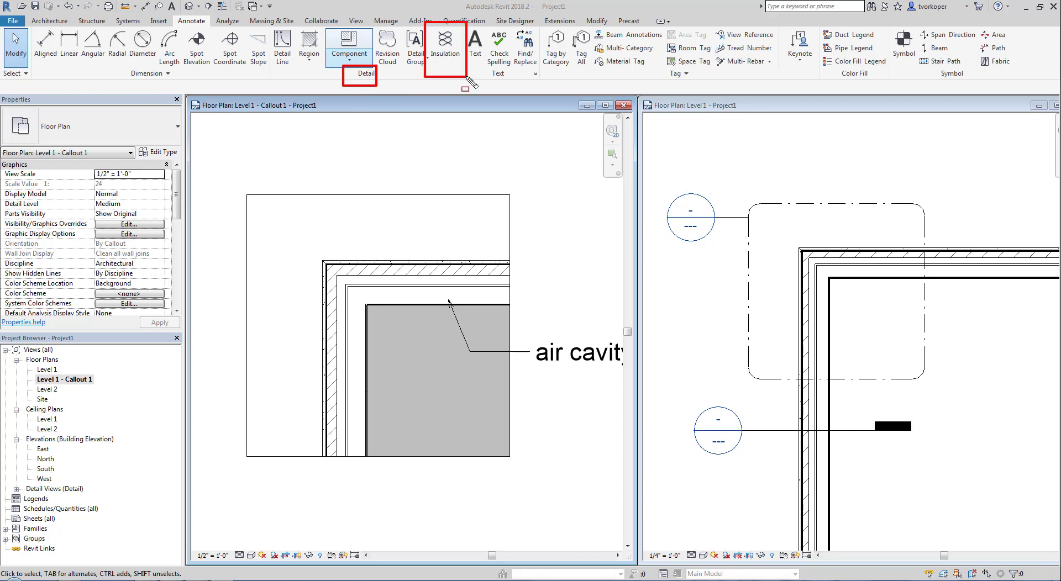
{"action": "key", "text": "Escape"}
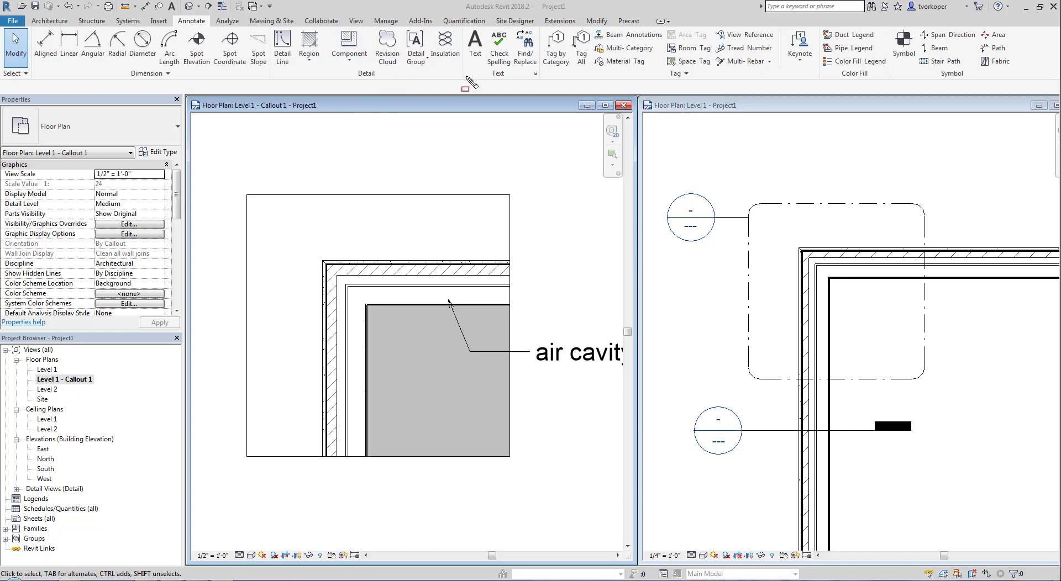
{"action": "left_click", "coordinate": [451, 53]}
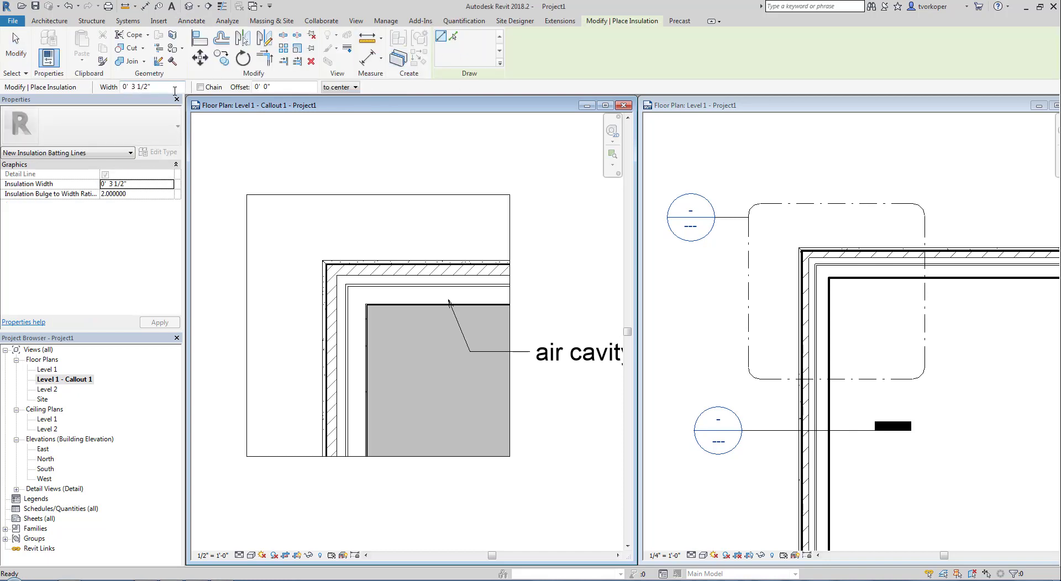
- Draw 4 1/2" batt insulation along the top wall's cavity from the inner corner to the wall's far end
{"action": "mouse_move", "coordinate": [108, 69]}
{"action": "left_mouse_down"}
{"action": "mouse_move", "coordinate": [271, 110]}
{"action": "mouse_move", "coordinate": [365, 118]}
{"action": "left_mouse_up"}
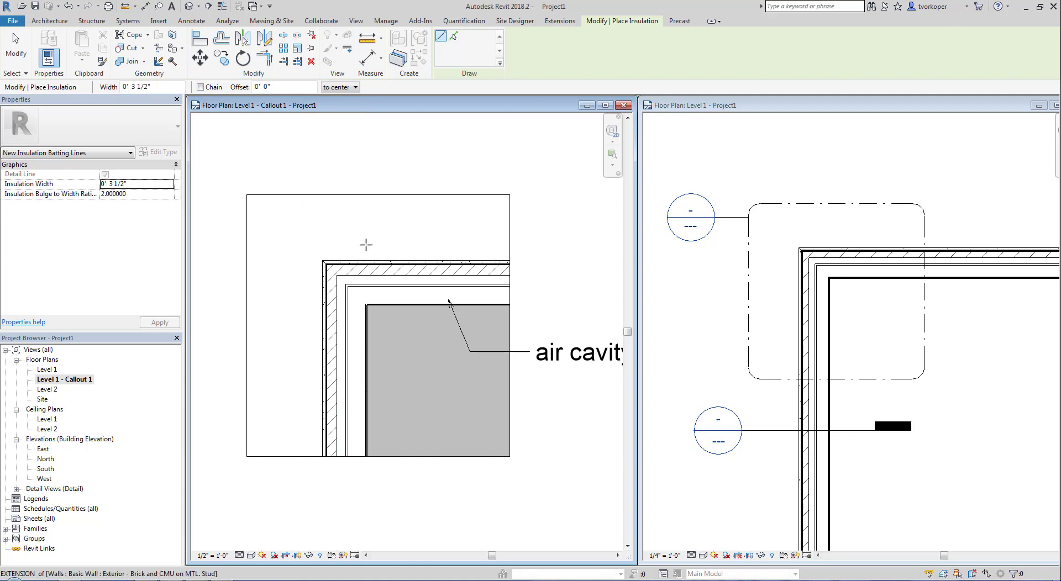
{"action": "scroll", "coordinate": [365, 244], "scroll_direction": "up", "scroll_amount": 5}
{"action": "scroll", "coordinate": [343, 204], "scroll_direction": "down", "scroll_amount": 2}
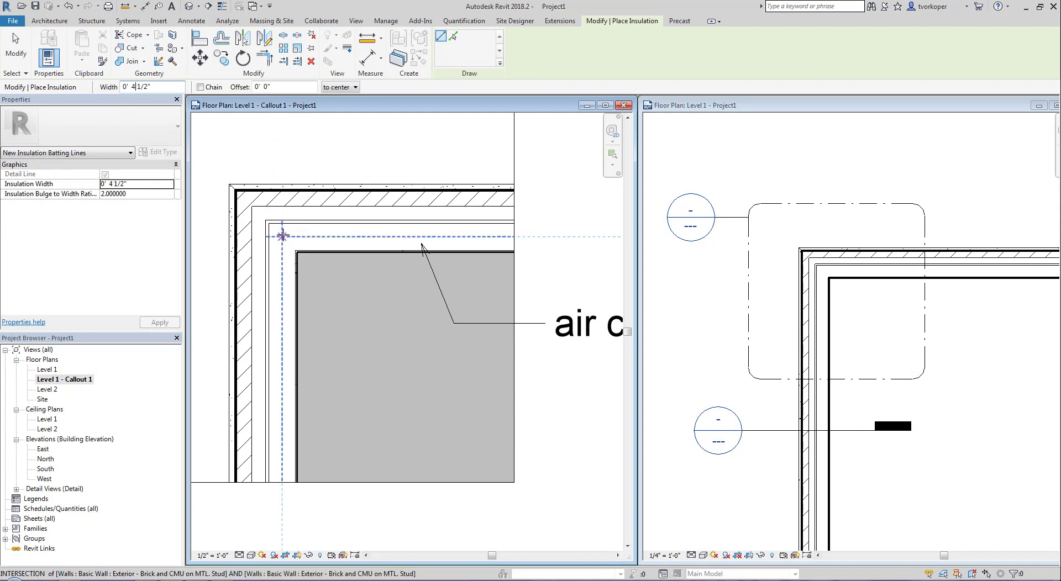
{"action": "middle_click_drag", "start_coordinate": [281, 235], "coordinate": [307, 243]}
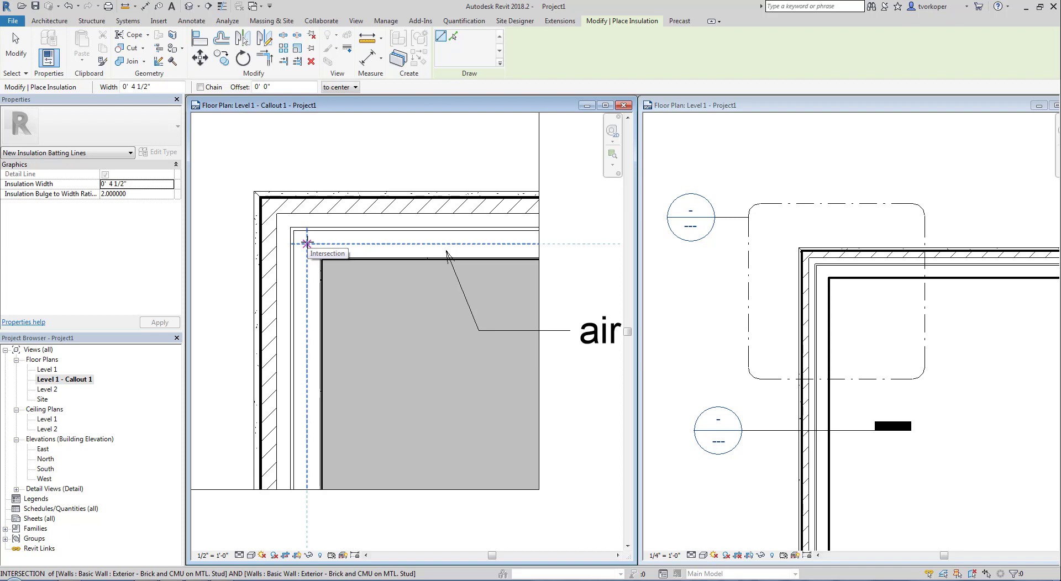
{"action": "left_click", "coordinate": [307, 243]}
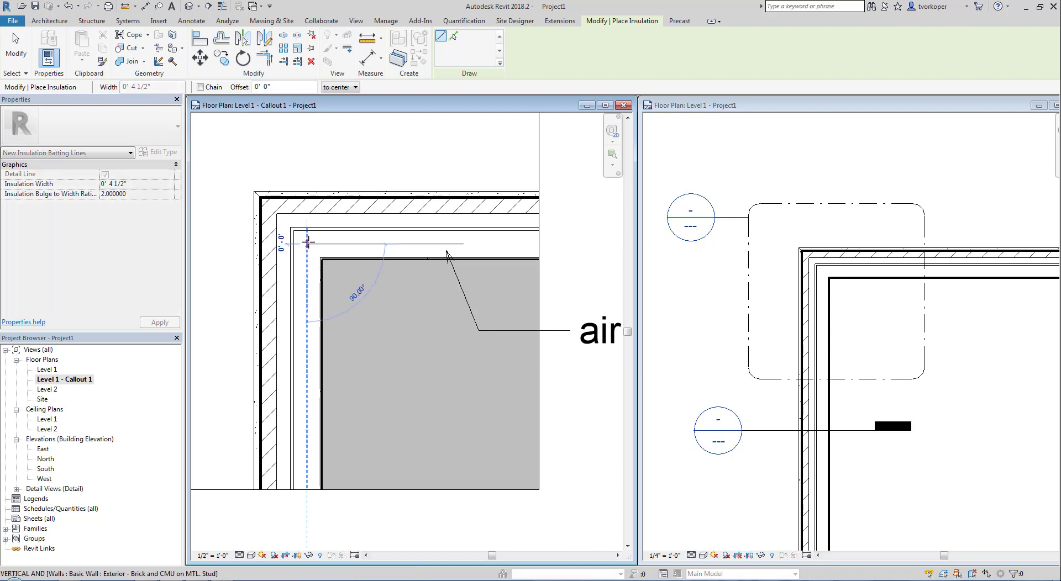
{"action": "left_click", "coordinate": [552, 243]}
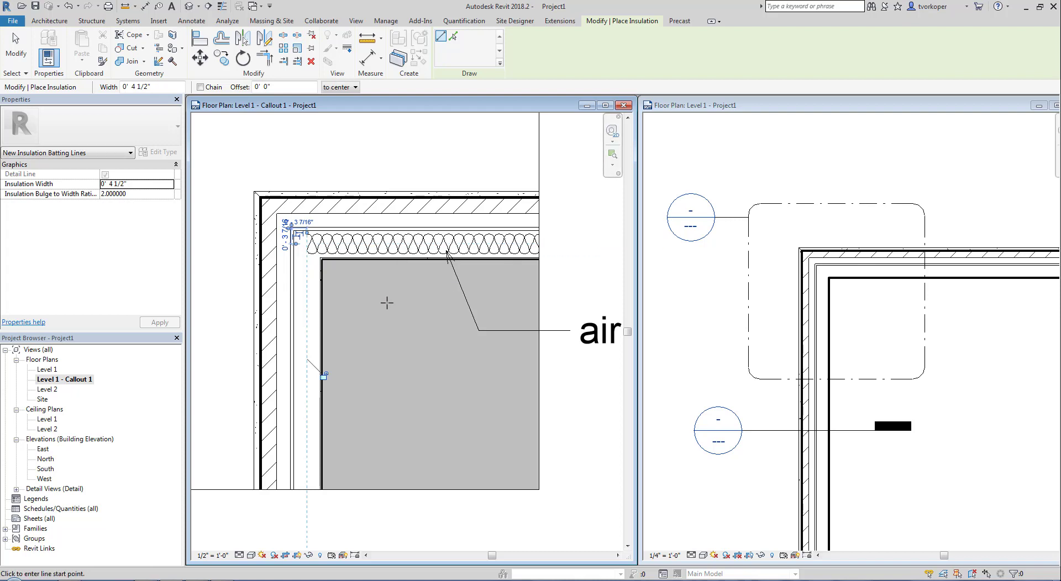
{"action": "key", "text": "Escape"}
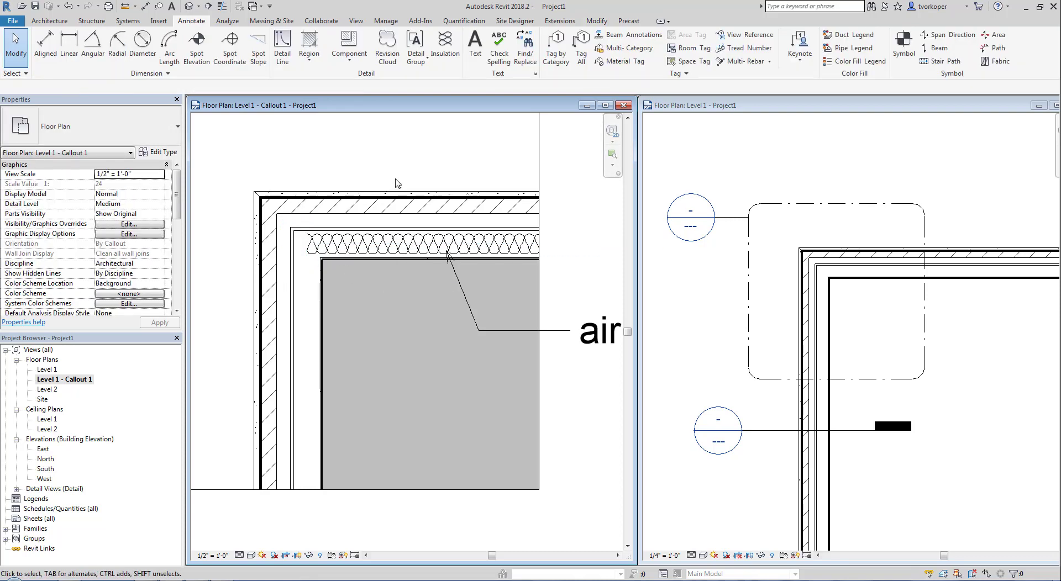
{"action": "scroll", "coordinate": [395, 175], "scroll_direction": "down", "scroll_amount": 3}
- Shift the top wall upward in the Level 1 plan
{"action": "left_click", "coordinate": [820, 245]}
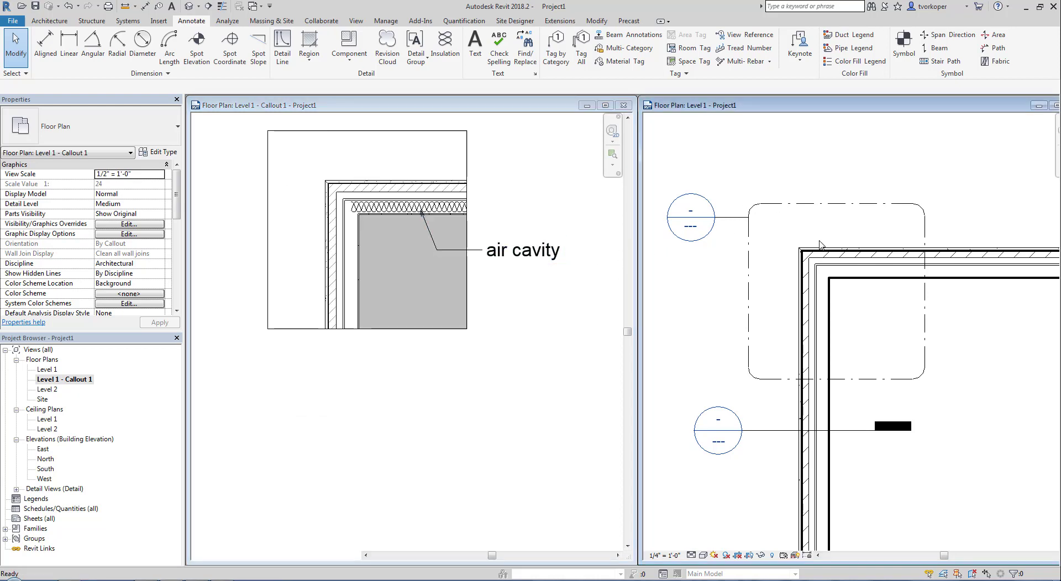
{"action": "left_click", "coordinate": [503, 355]}
{"action": "middle_click_drag", "start_coordinate": [446, 386], "coordinate": [445, 454]}
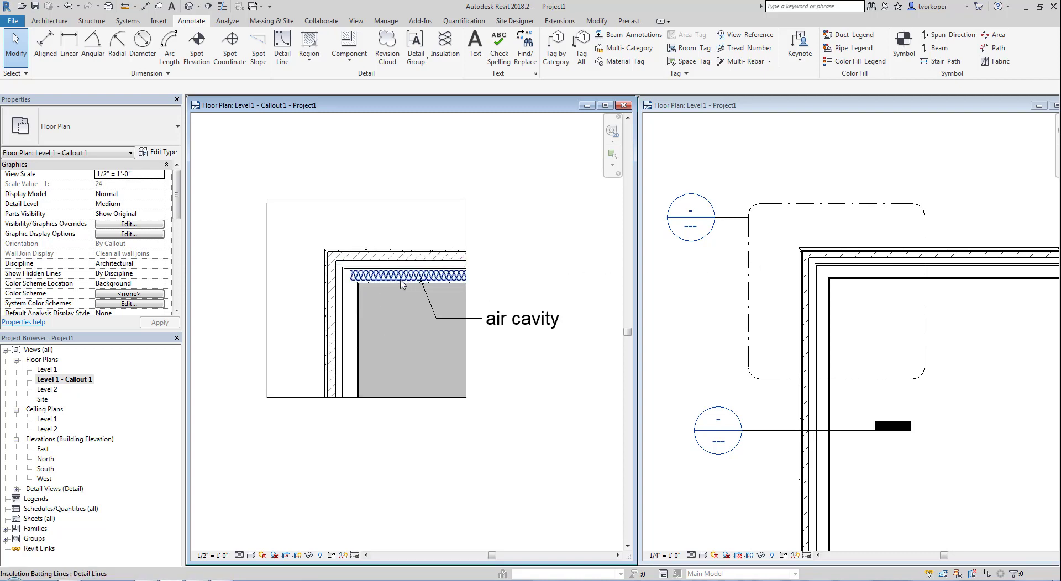
{"action": "left_click", "coordinate": [882, 268]}
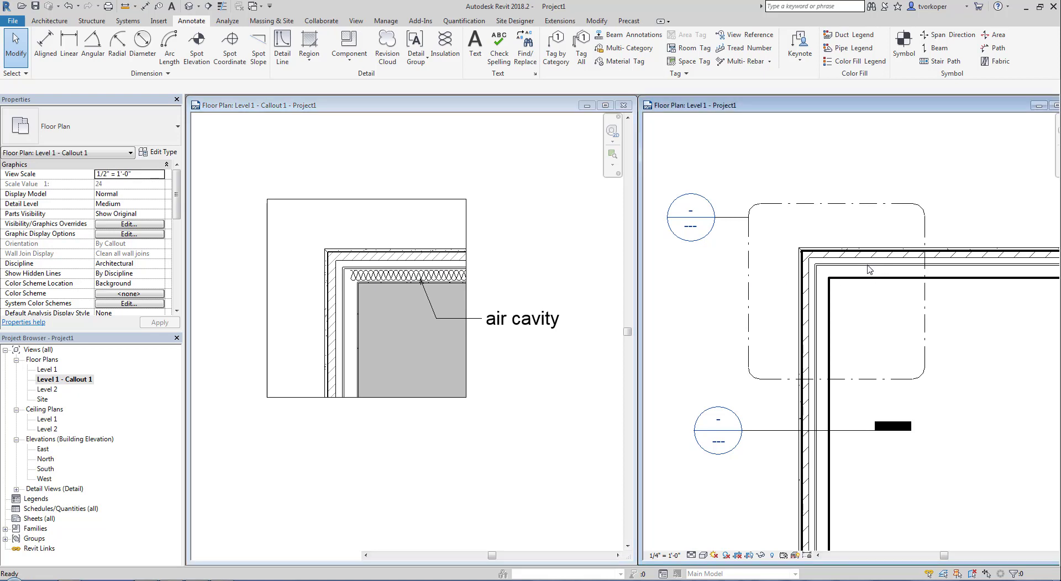
{"action": "left_click", "coordinate": [869, 270]}
{"action": "left_click_drag", "start_coordinate": [867, 251], "coordinate": [866, 230]}
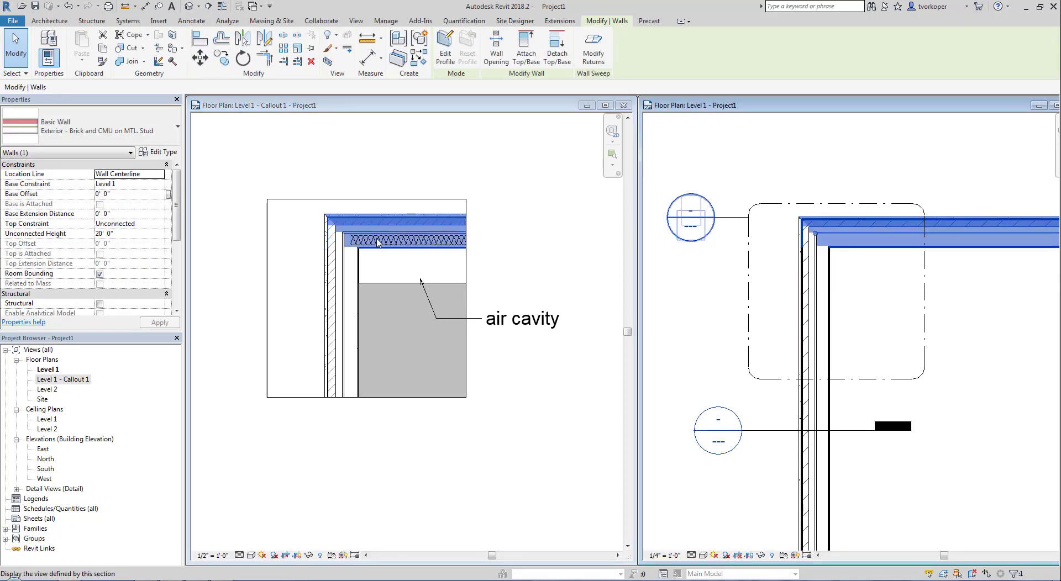
{"action": "key", "text": "Escape"}
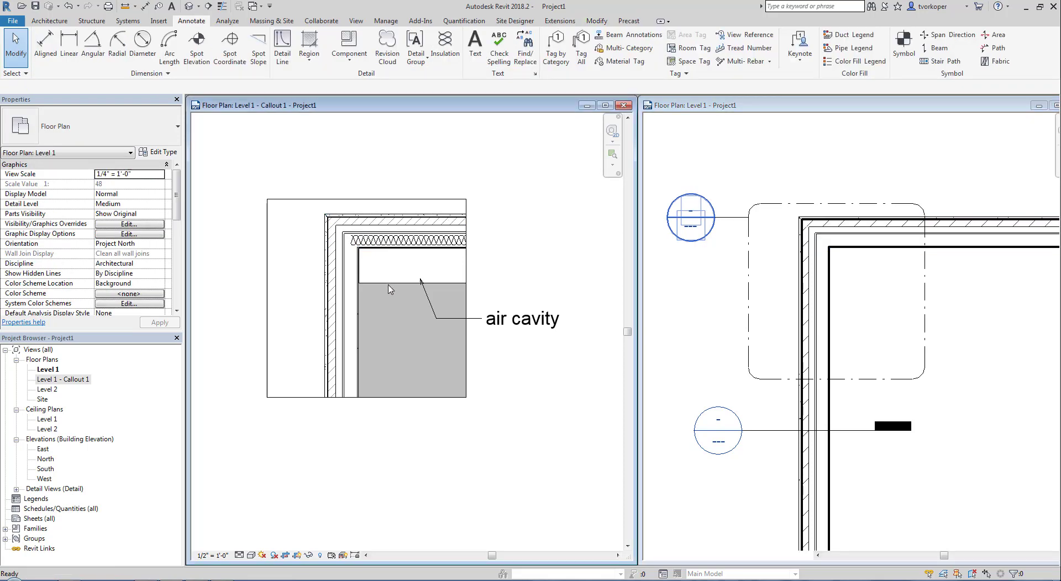
- Stretch the grey filled region's top edge up to meet the insulation
{"action": "left_click", "coordinate": [389, 285]}
{"action": "key", "text": "Escape"}
{"action": "left_click", "coordinate": [407, 284]}
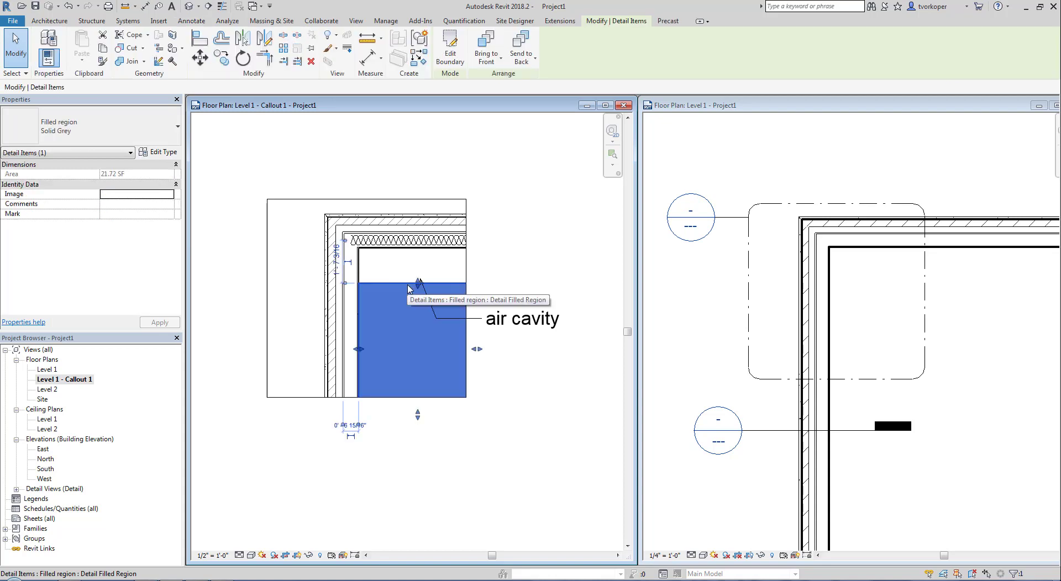
{"action": "left_click_drag", "start_coordinate": [418, 281], "coordinate": [418, 248]}
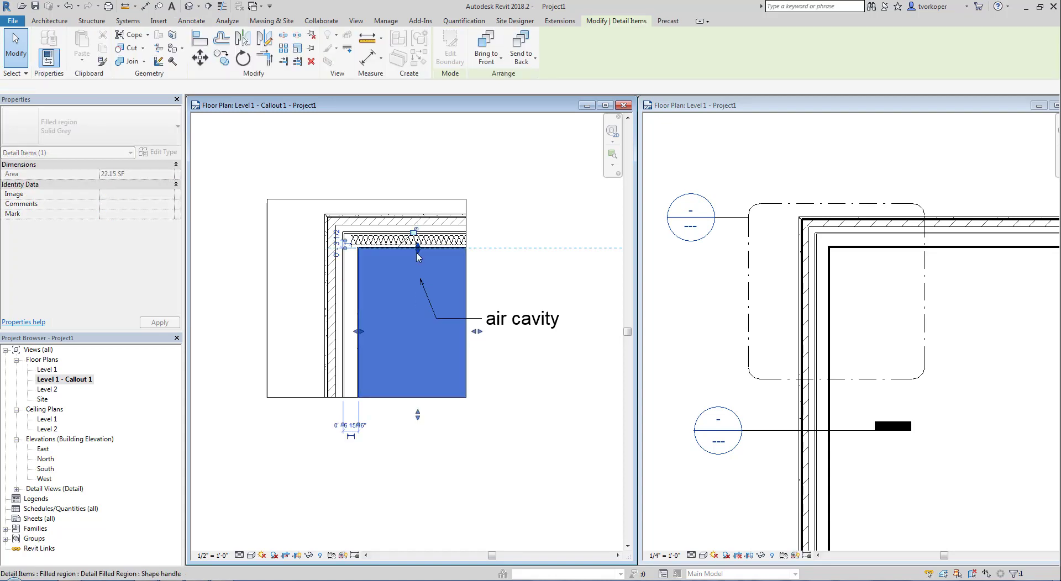
{"action": "key", "text": "Escape"}
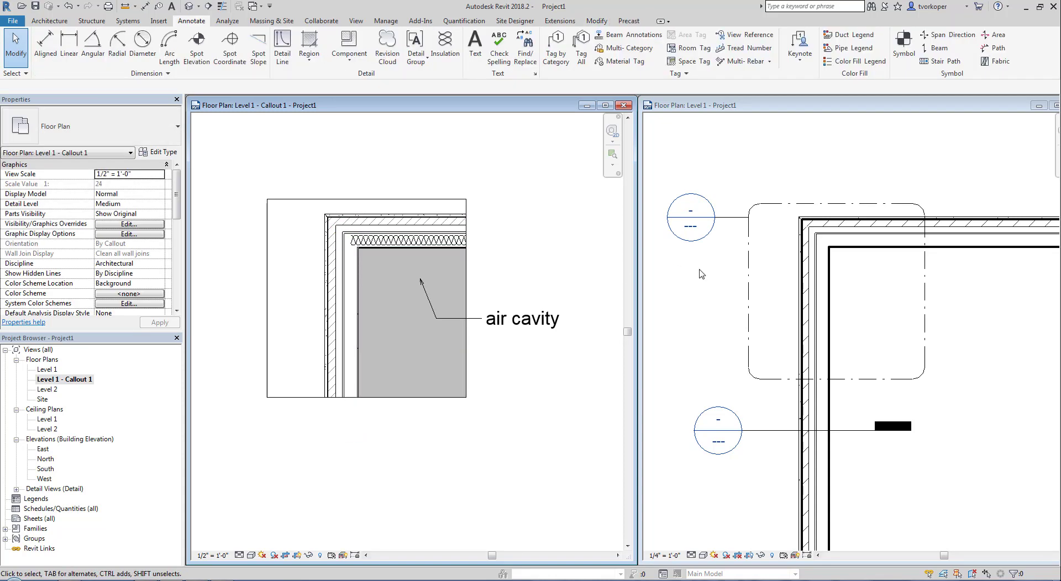
- Move the top wall back down in line with the insulation in the Level 1 plan
{"action": "left_click", "coordinate": [863, 238]}
{"action": "left_click", "coordinate": [857, 229]}
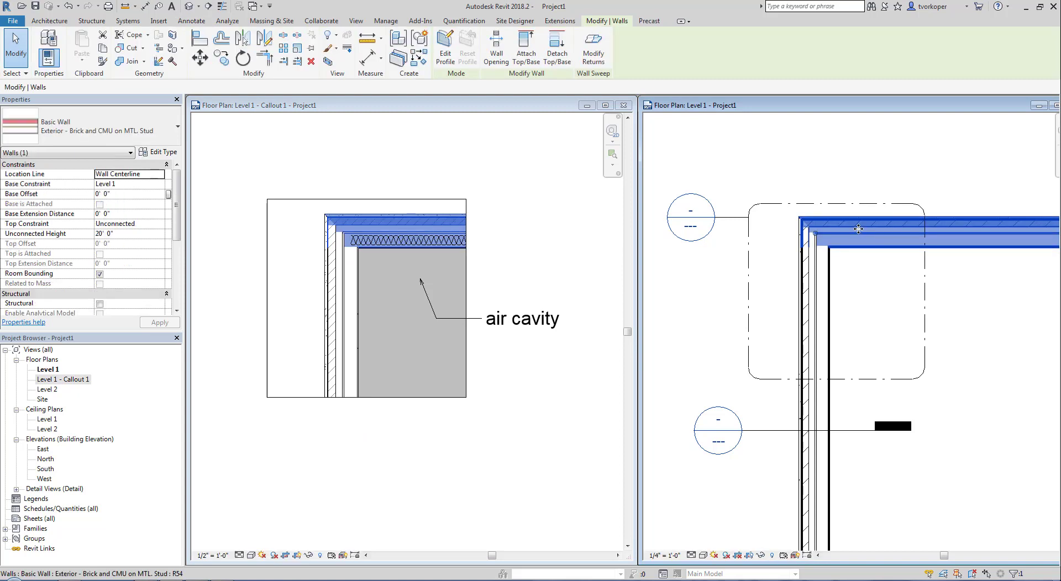
{"action": "left_click_drag", "start_coordinate": [858, 252], "coordinate": [857, 279]}
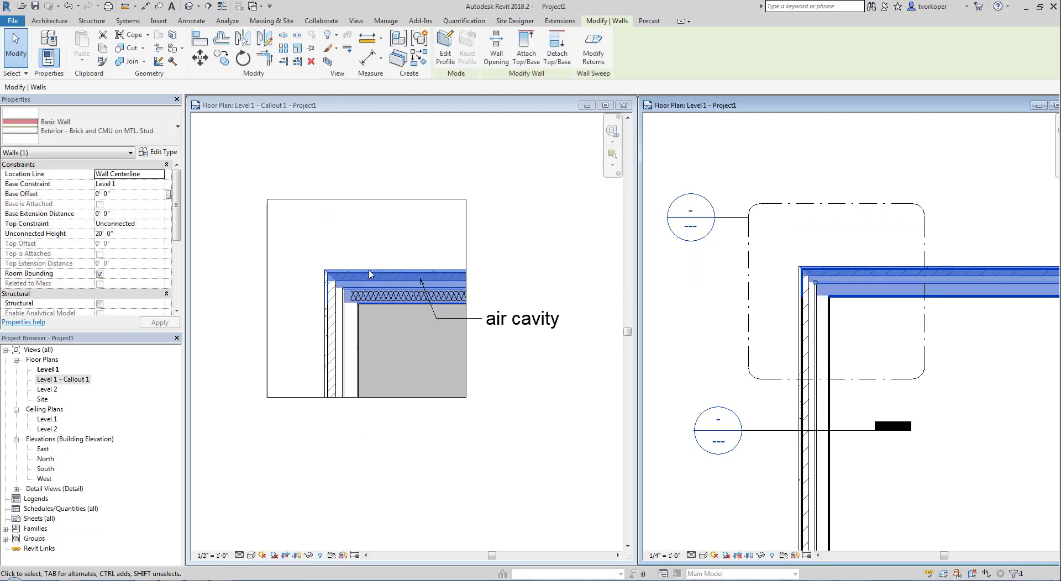
{"action": "key", "text": "Escape"}
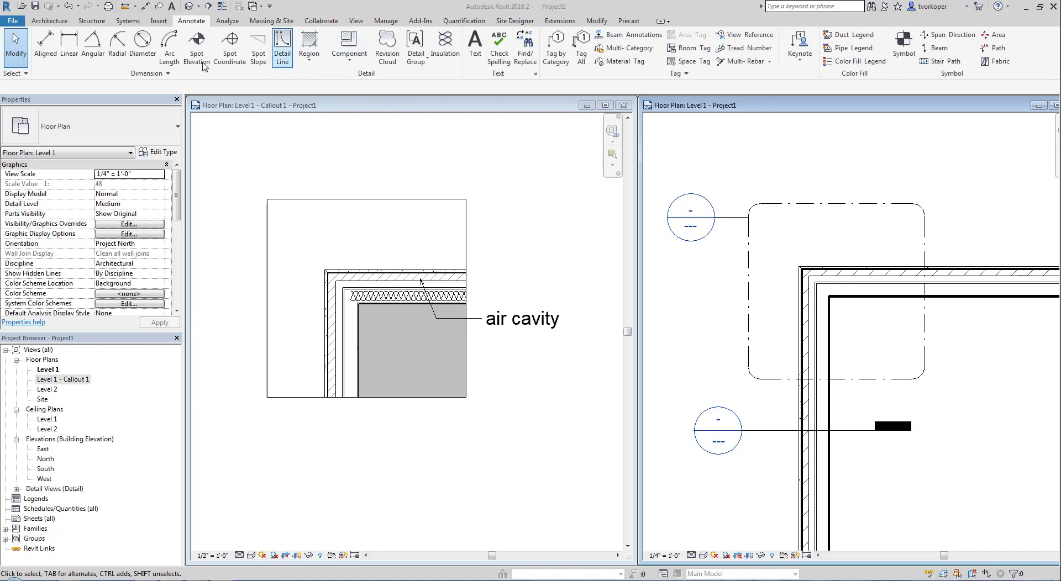
- Start a detail component from the Annotate Component menu, with W Shapes-Section W12X26 loaded
{"action": "left_click", "coordinate": [49, 20]}
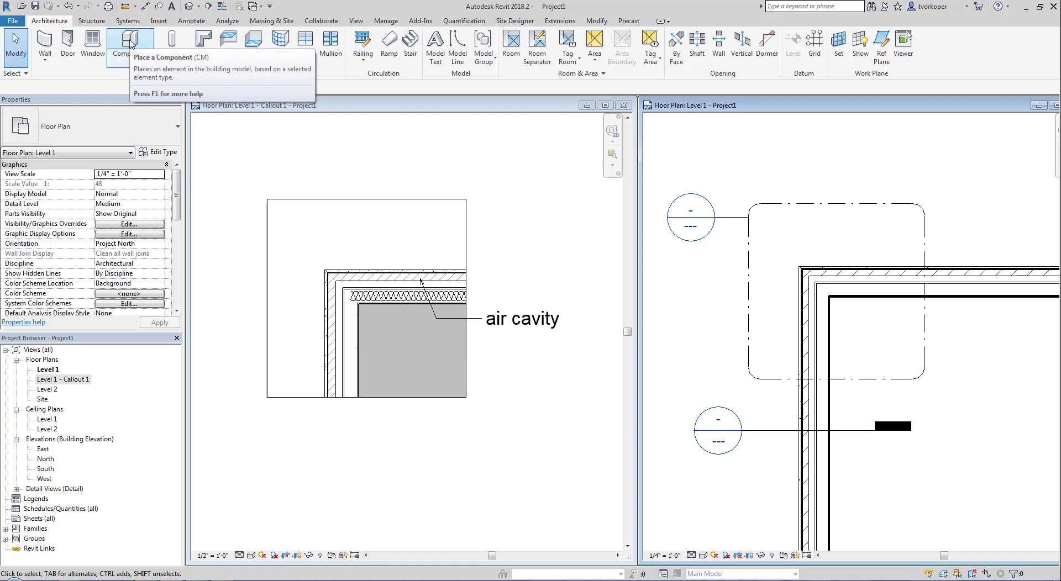
{"action": "left_click", "coordinate": [192, 20]}
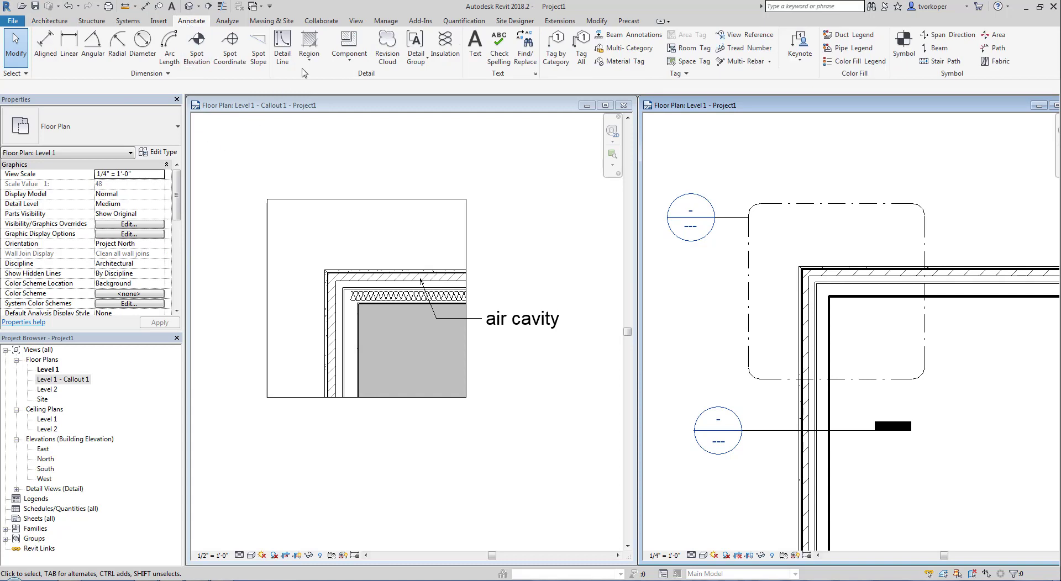
{"action": "left_click", "coordinate": [349, 56]}
{"action": "left_click", "coordinate": [371, 71]}
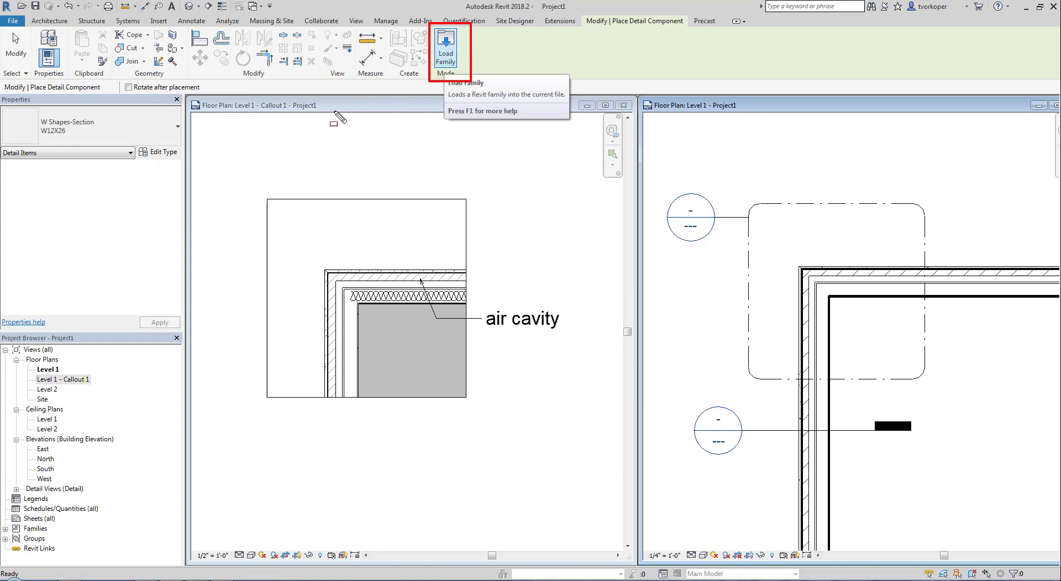
- Load Break Line.rfa from Detail Items > Div 01-General and start placing it
{"action": "left_click", "coordinate": [442, 56]}
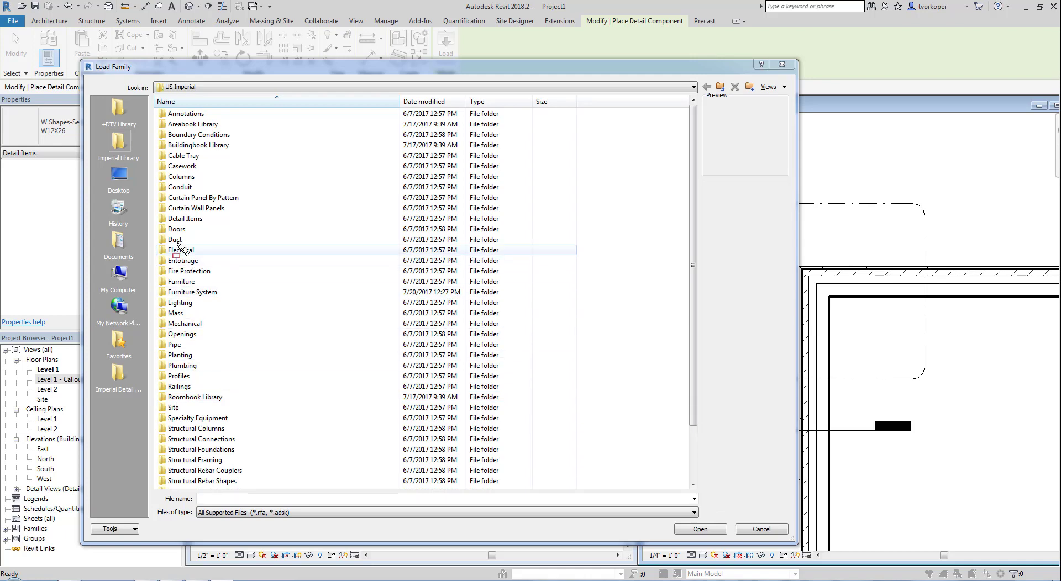
{"action": "left_click_drag", "start_coordinate": [151, 207], "coordinate": [213, 232]}
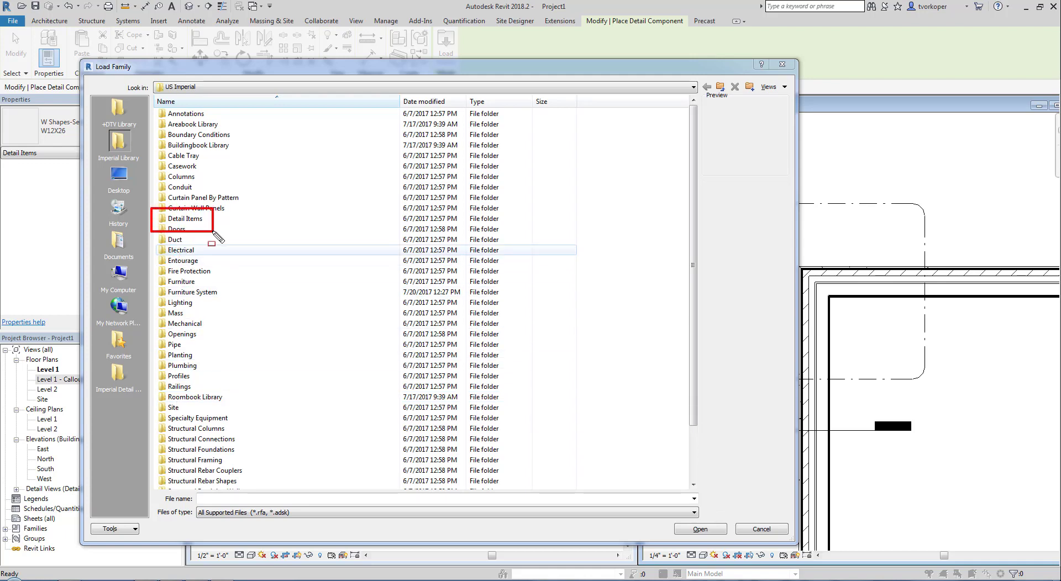
{"action": "key", "text": "Escape"}
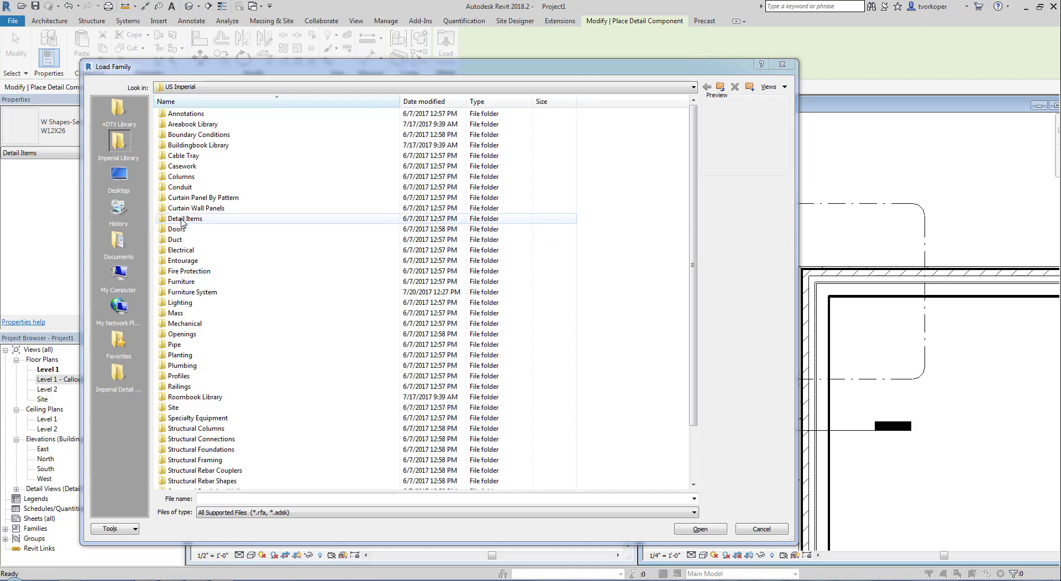
{"action": "double_click", "coordinate": [182, 220]}
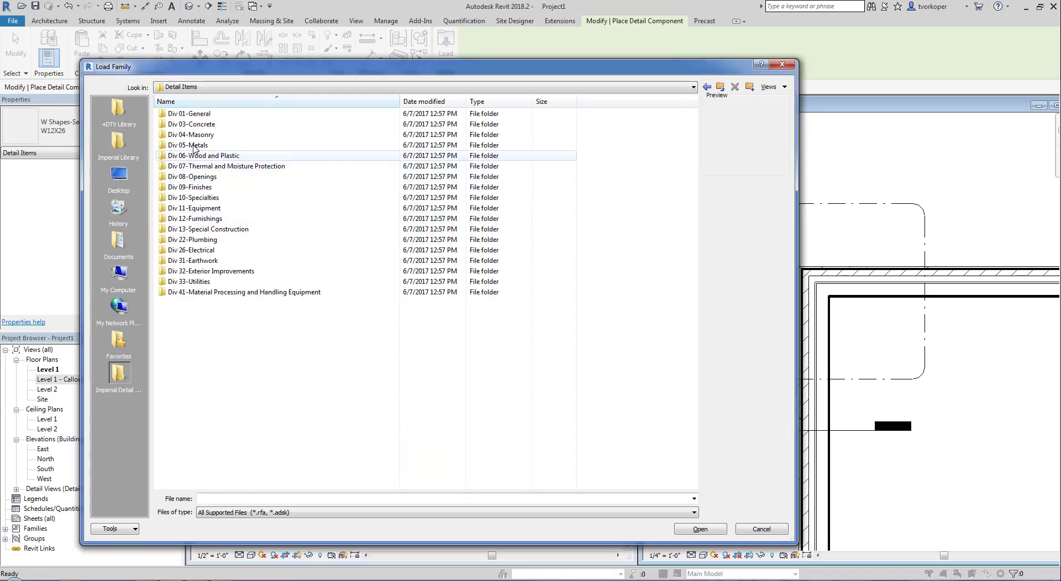
{"action": "double_click", "coordinate": [198, 115]}
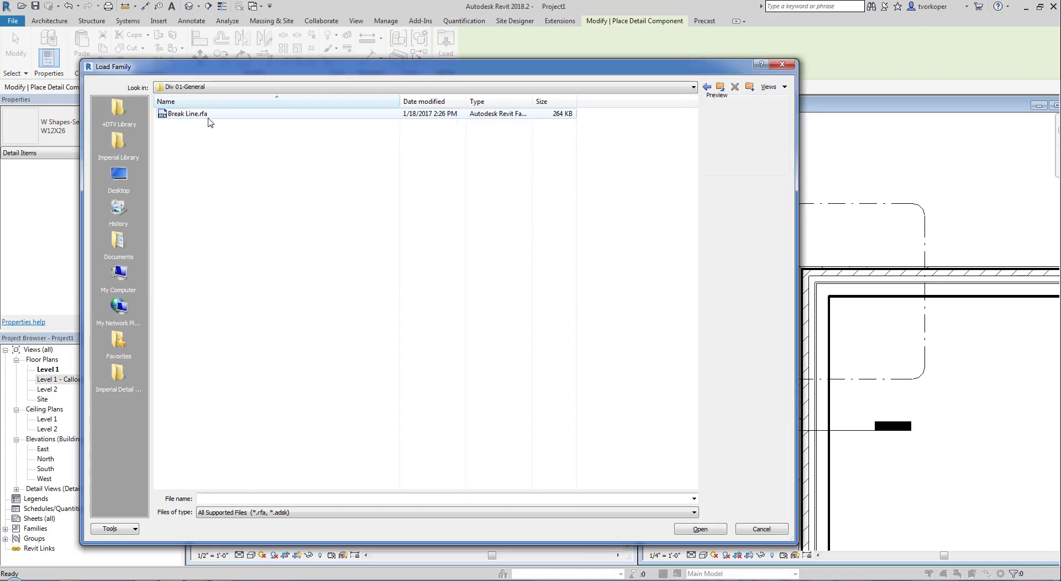
{"action": "left_click", "coordinate": [179, 116]}
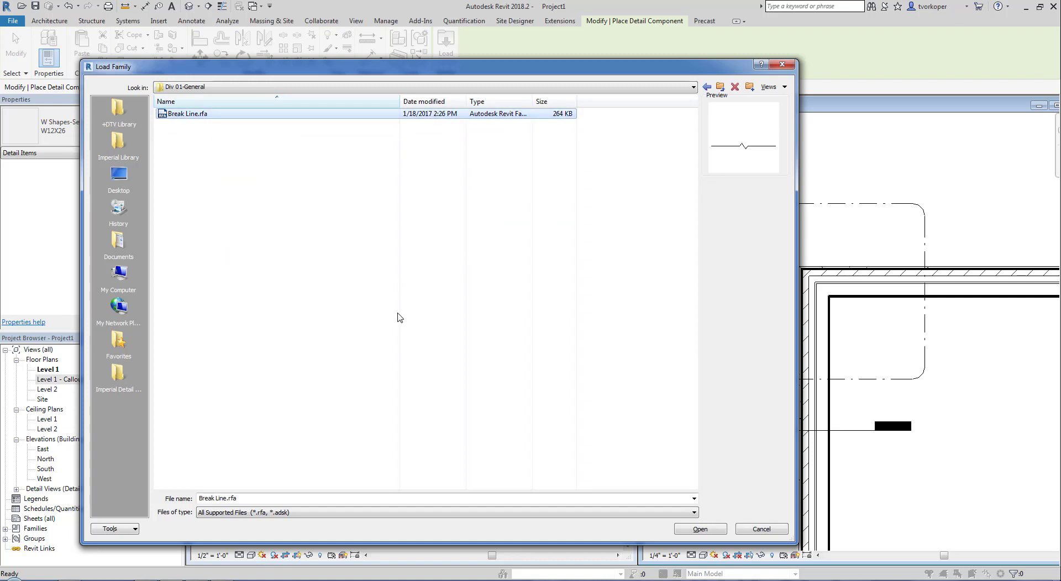
{"action": "left_click", "coordinate": [697, 530]}
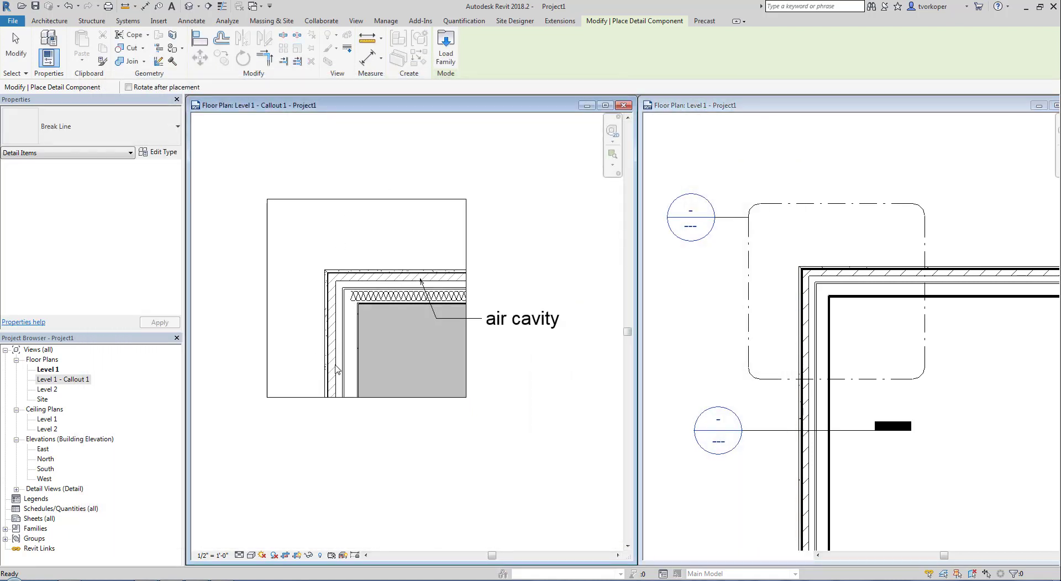
{"action": "key", "text": "Escape"}
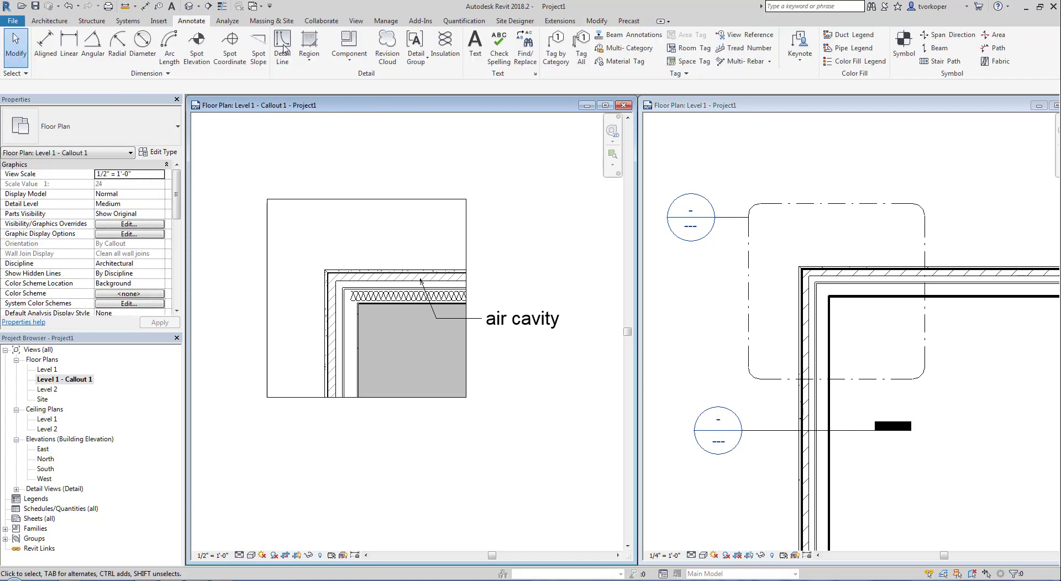
{"action": "left_click", "coordinate": [350, 44]}
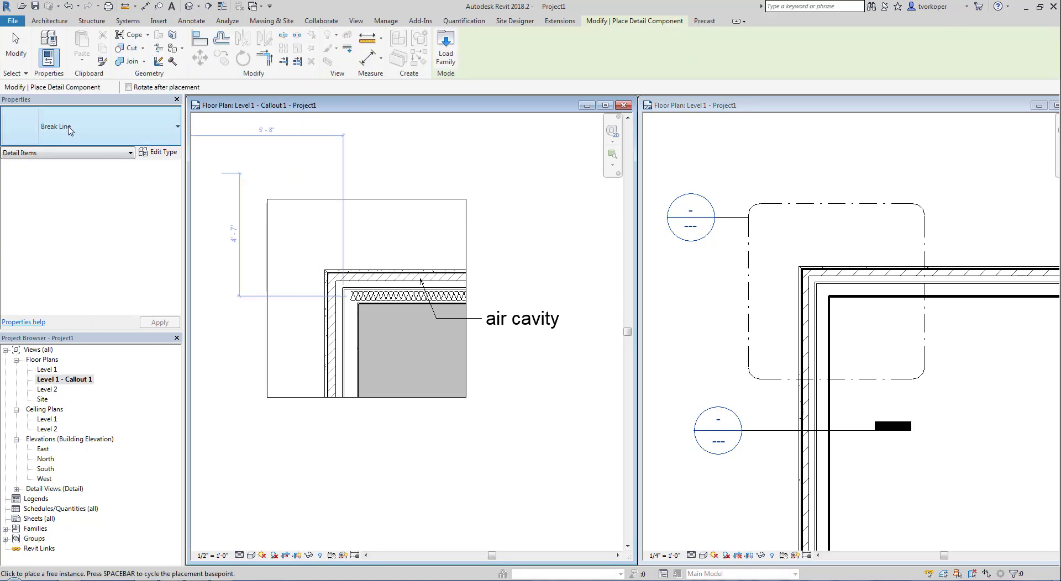
- Place the break line across the side wall near the bottom and flip it to mask below
{"action": "left_click", "coordinate": [342, 380]}
{"action": "key", "text": "Escape"}
{"action": "scroll", "coordinate": [334, 411], "scroll_direction": "up", "scroll_amount": 3}
{"action": "scroll", "coordinate": [356, 425], "scroll_direction": "down", "scroll_amount": 3}
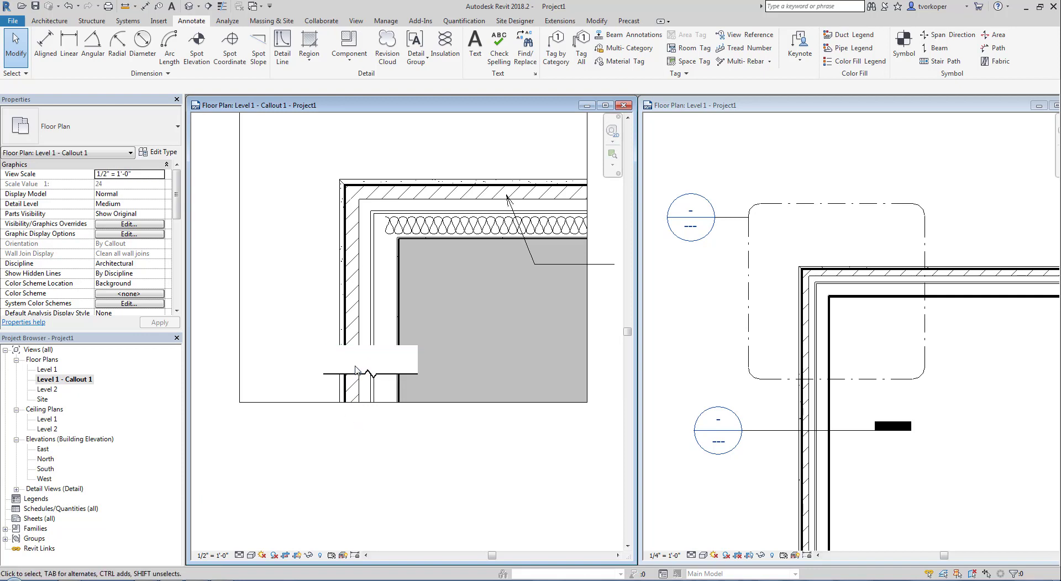
{"action": "left_click", "coordinate": [326, 351]}
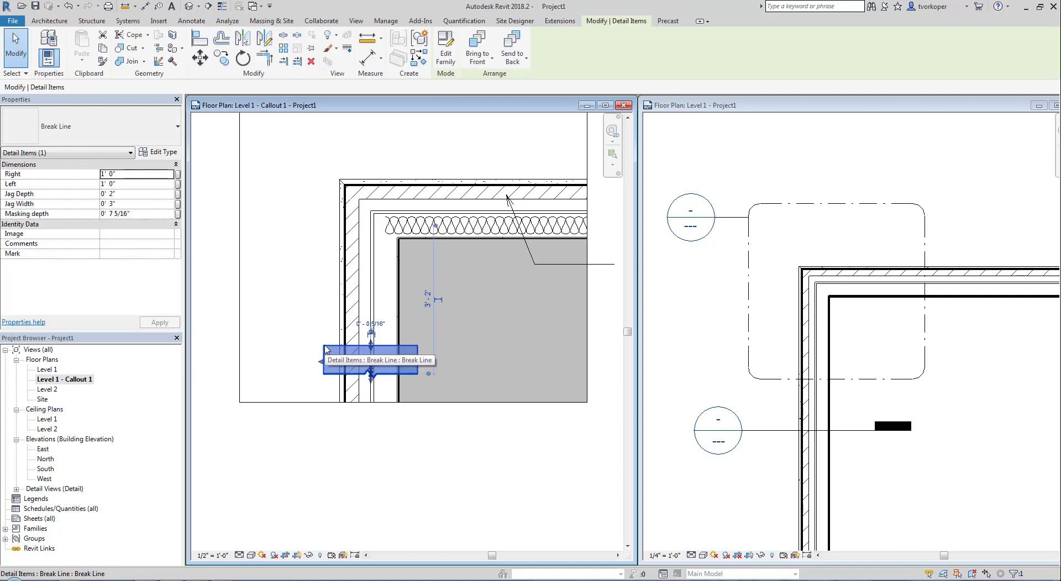
{"action": "key", "text": "space"}
{"action": "key", "text": "space"}
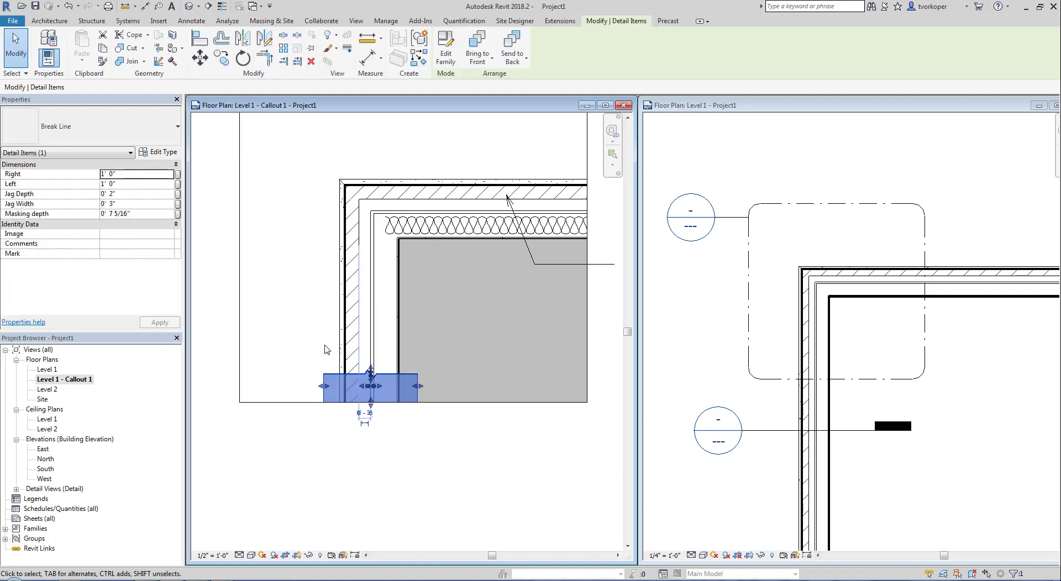
{"action": "key", "text": "Escape"}
{"action": "scroll", "coordinate": [358, 424], "scroll_direction": "up", "scroll_amount": 3}
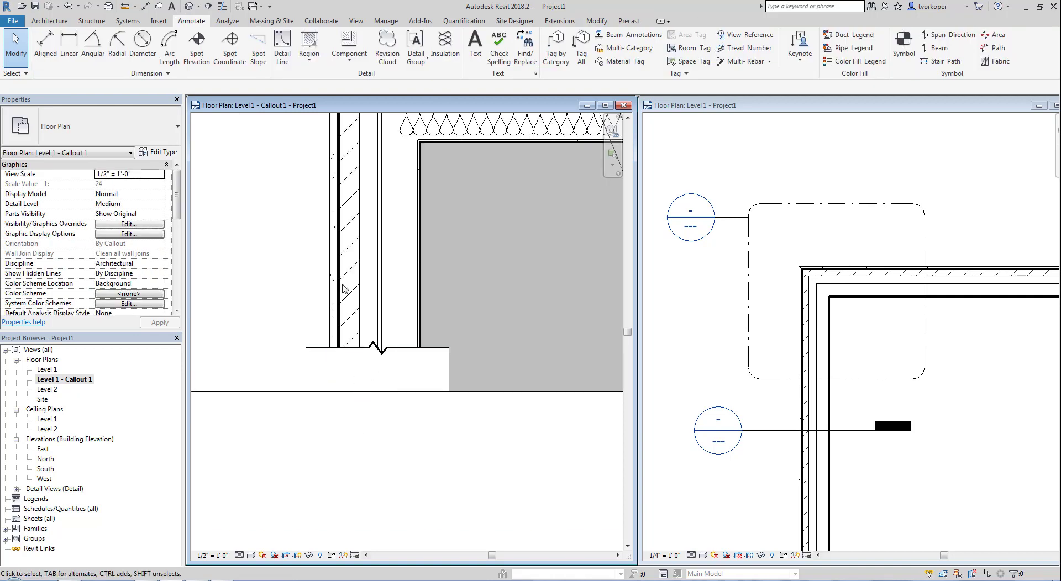
{"action": "scroll", "coordinate": [329, 453], "scroll_direction": "down", "scroll_amount": 4}
- Drag the break line down to the wall's lower end in the callout plan
{"action": "middle_click_drag", "start_coordinate": [330, 454], "coordinate": [338, 488]}
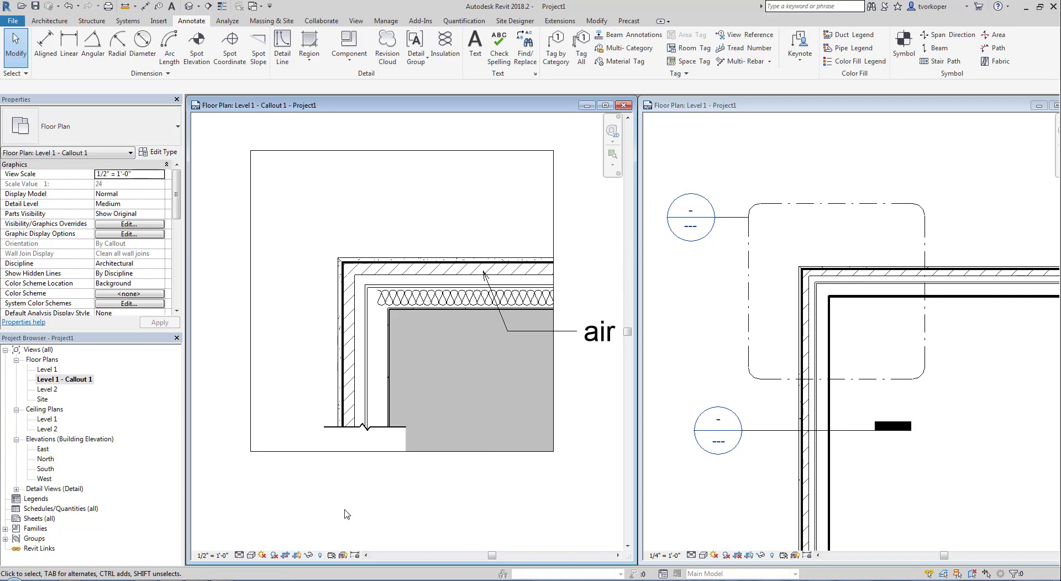
{"action": "left_click", "coordinate": [334, 434]}
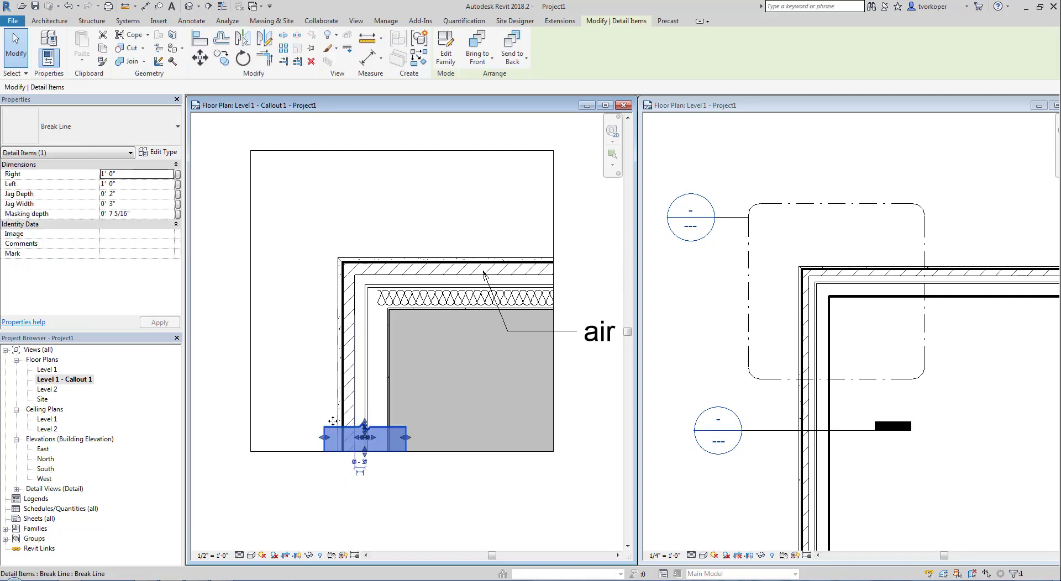
{"action": "left_click_drag", "start_coordinate": [333, 422], "coordinate": [330, 388]}
{"action": "scroll", "coordinate": [329, 426], "scroll_direction": "up", "scroll_amount": 3}
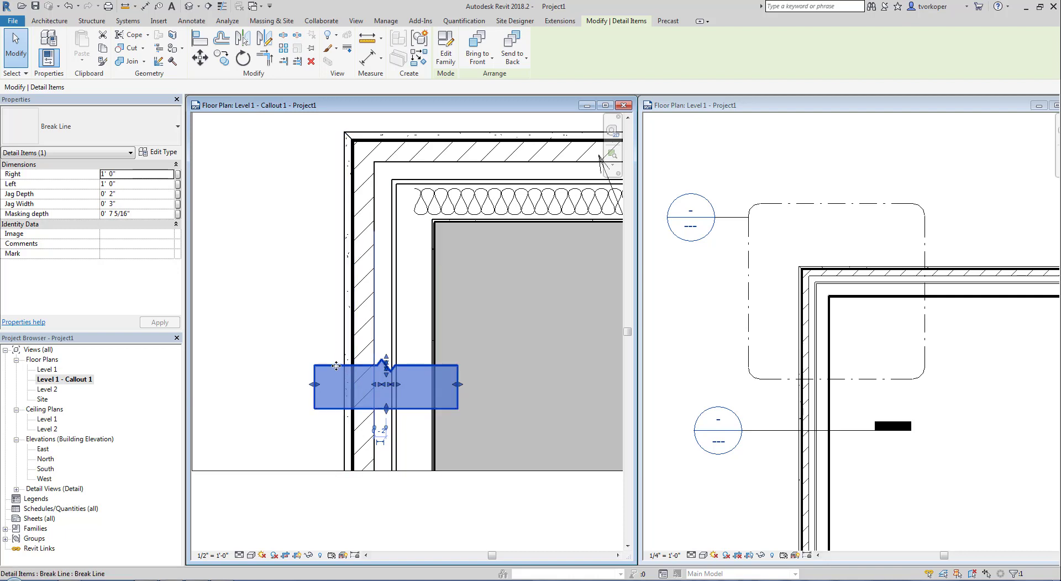
{"action": "left_click_drag", "start_coordinate": [336, 365], "coordinate": [341, 446]}
{"action": "left_click", "coordinate": [296, 427]}
{"action": "scroll", "coordinate": [297, 427], "scroll_direction": "down", "scroll_amount": 2}
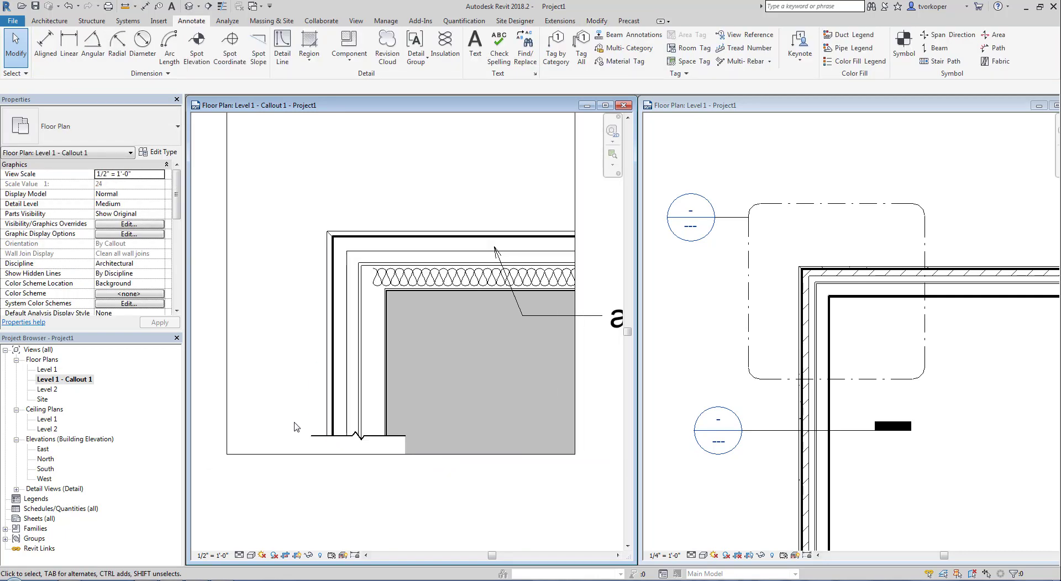
{"action": "middle_click_drag", "start_coordinate": [339, 474], "coordinate": [338, 458]}
{"action": "scroll", "coordinate": [338, 458], "scroll_direction": "down", "scroll_amount": 2}
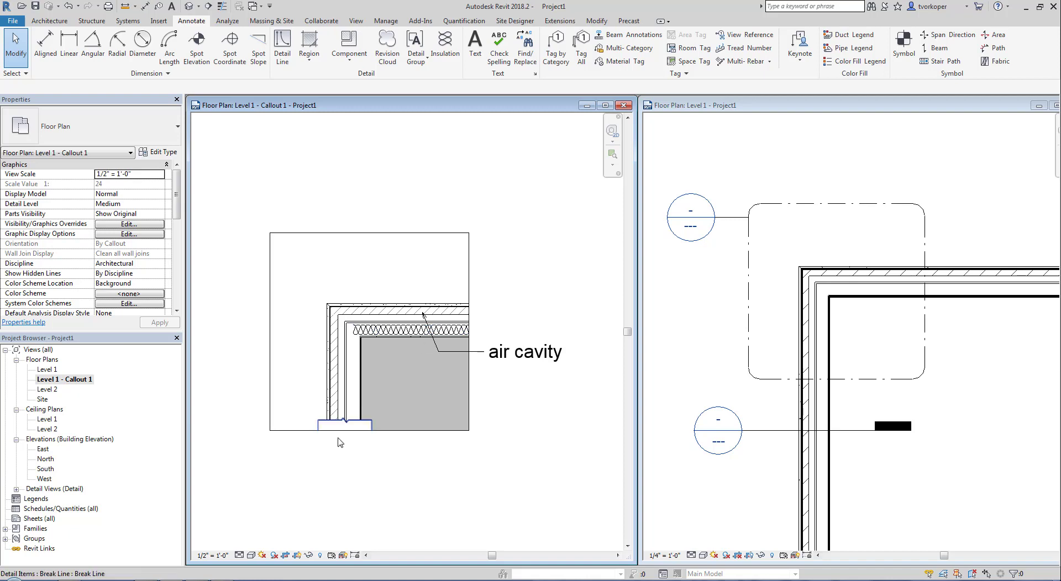
{"action": "left_click", "coordinate": [675, 356]}
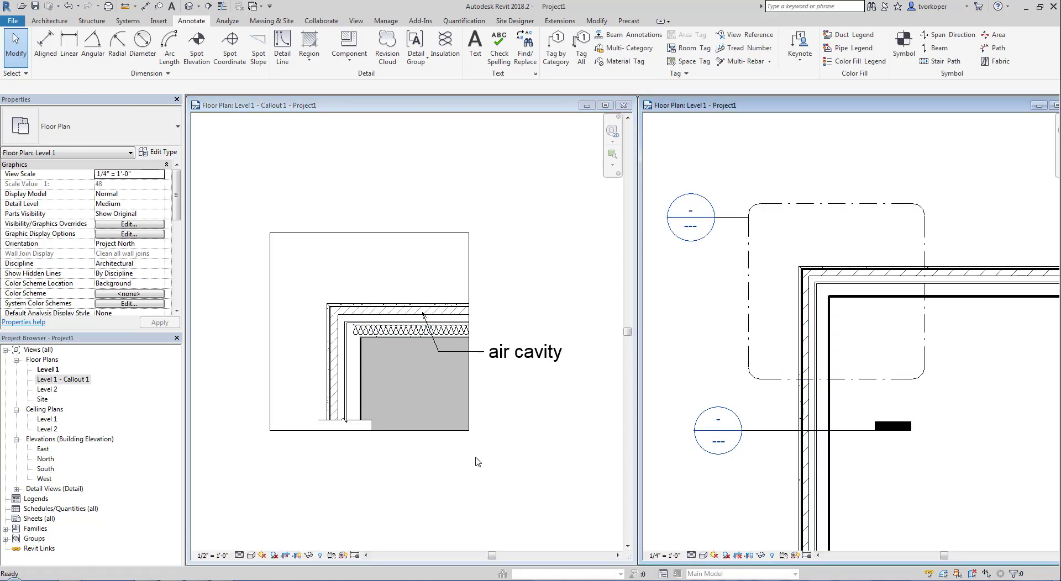
{"action": "left_click", "coordinate": [369, 454]}
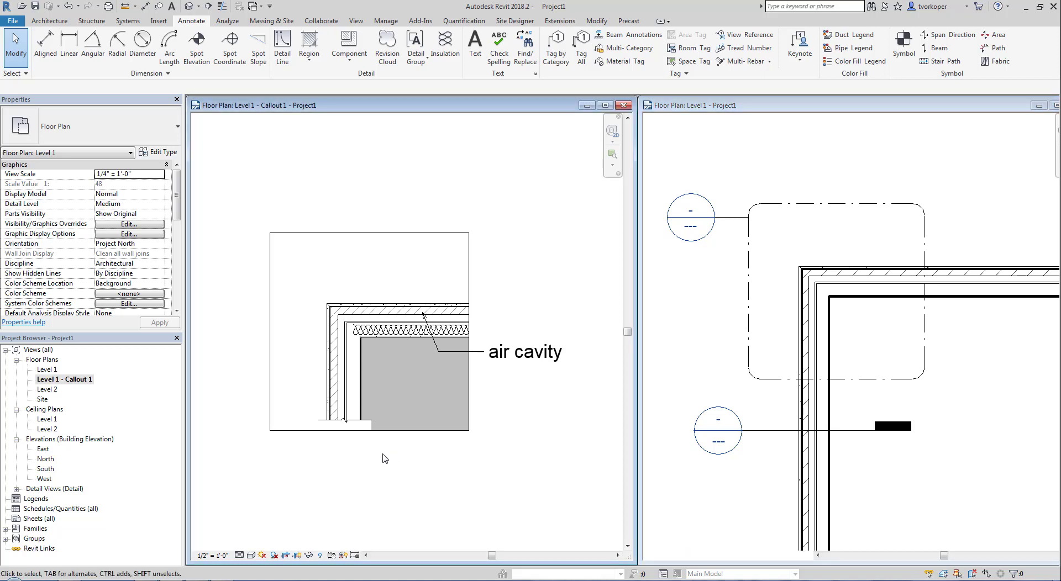
{"action": "middle_click_drag", "start_coordinate": [391, 462], "coordinate": [406, 464]}
- Place a W Shapes-Section W12X26 detail component inside the wall corner
{"action": "left_click", "coordinate": [349, 43]}
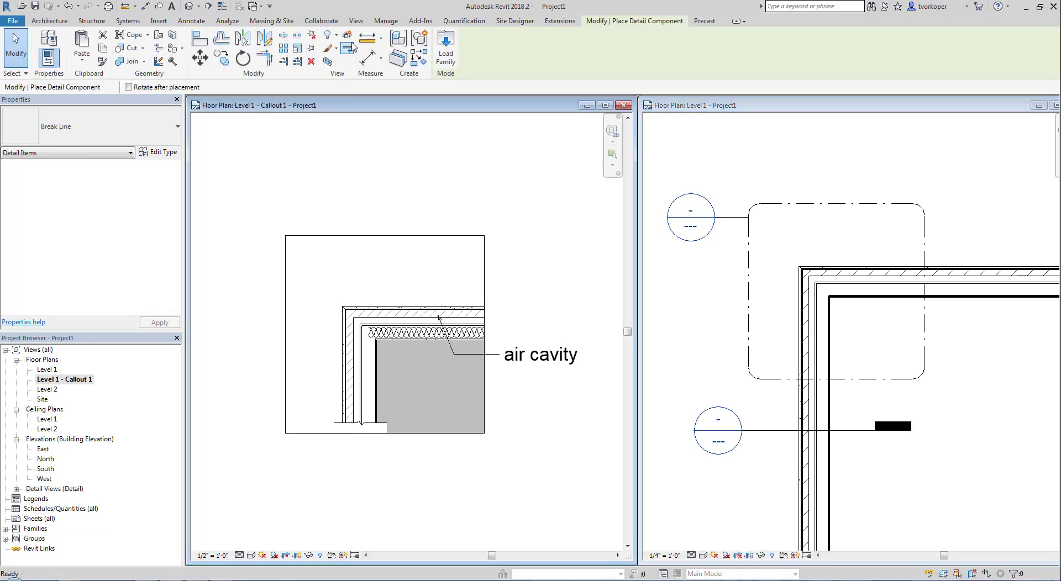
{"action": "left_click", "coordinate": [128, 134]}
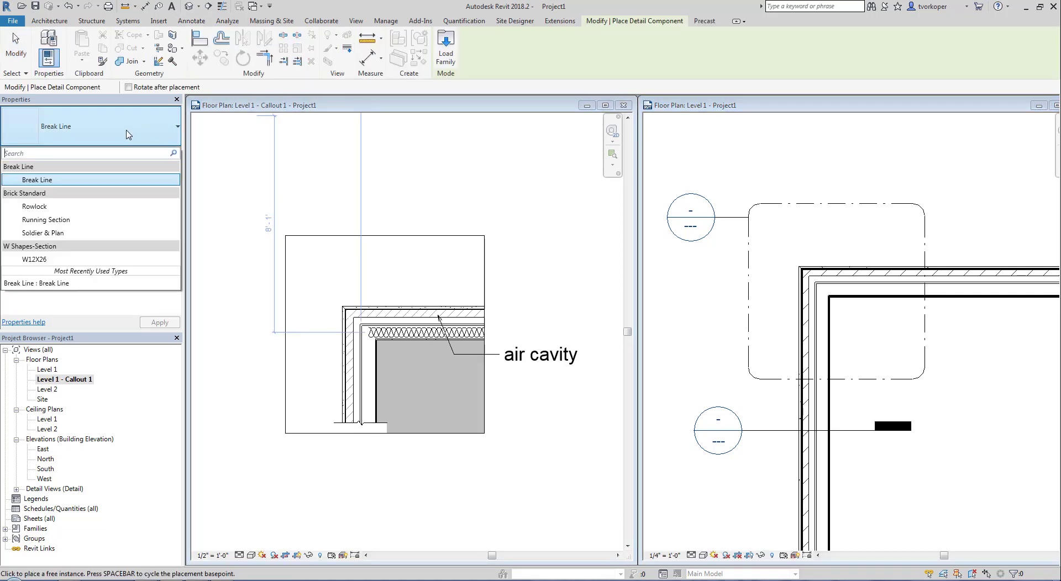
{"action": "left_click", "coordinate": [49, 259]}
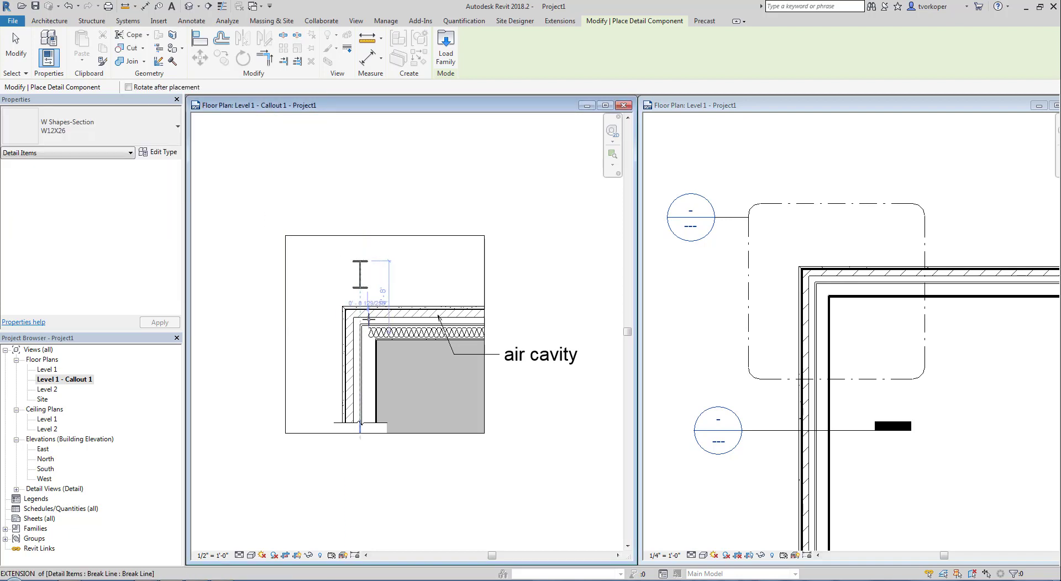
{"action": "scroll", "coordinate": [399, 361], "scroll_direction": "up", "scroll_amount": 4}
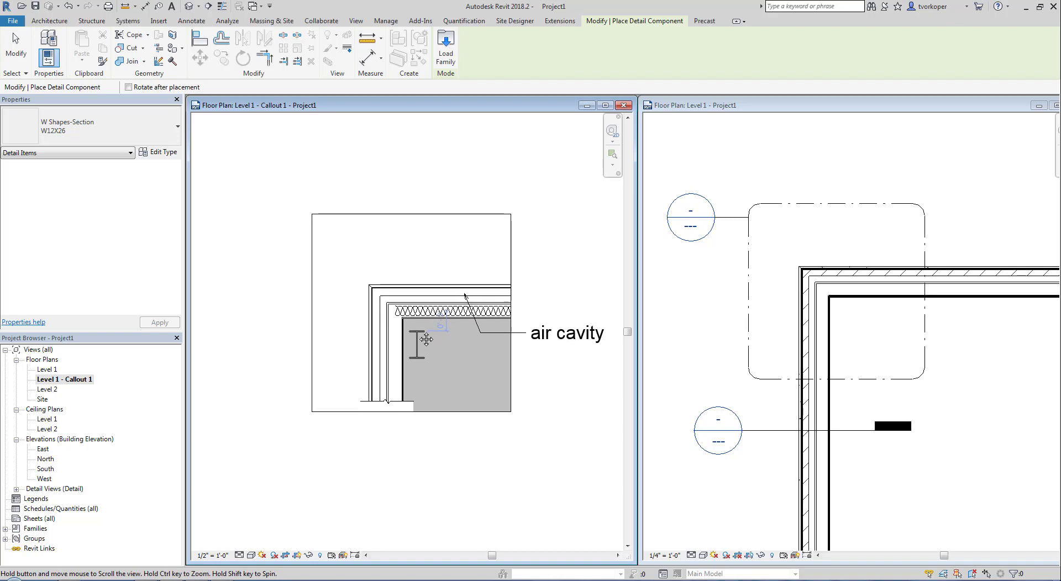
{"action": "middle_click_drag", "start_coordinate": [417, 329], "coordinate": [403, 319]}
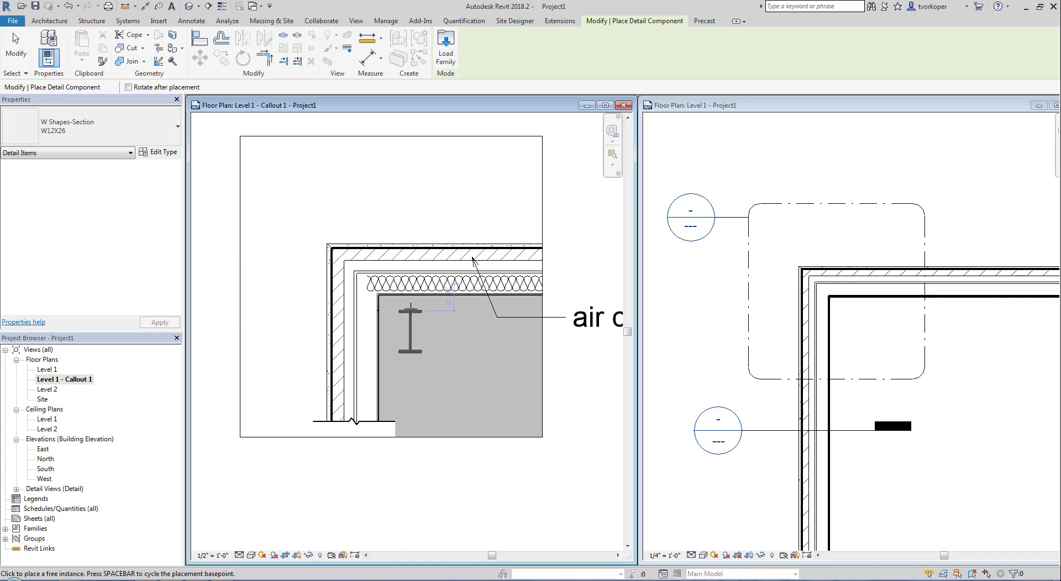
{"action": "left_click", "coordinate": [410, 328]}
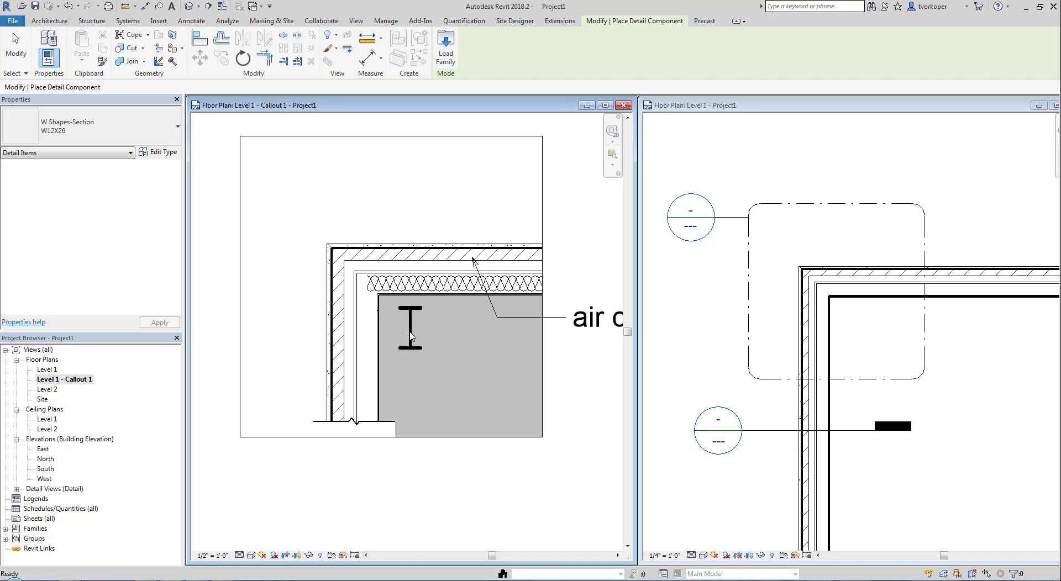
{"action": "key", "text": "Escape"}
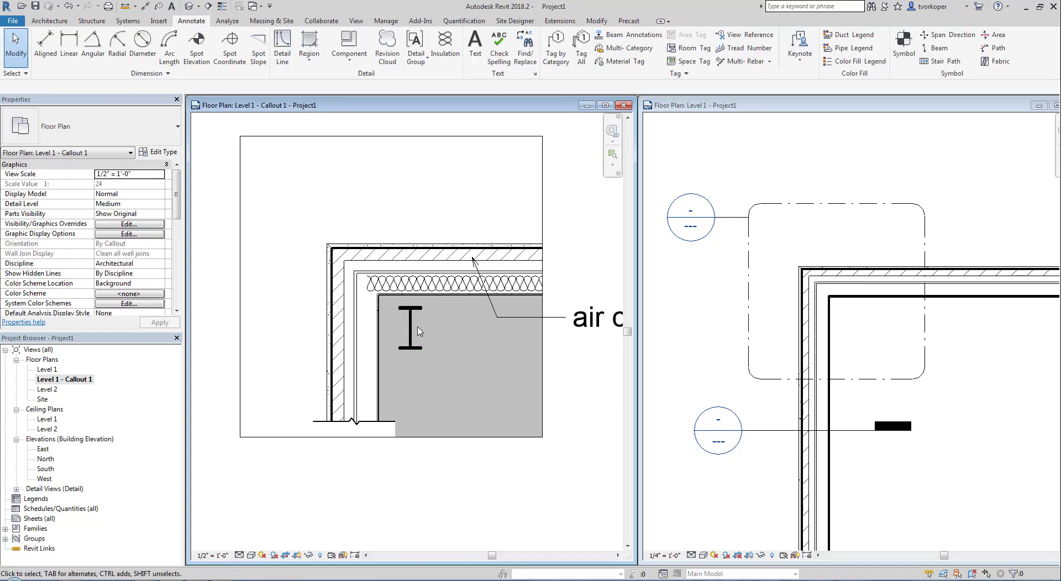
- Reactivate the callout plan, re-centre the corner, and start the Grid tool with GR
{"action": "left_click", "coordinate": [870, 341]}
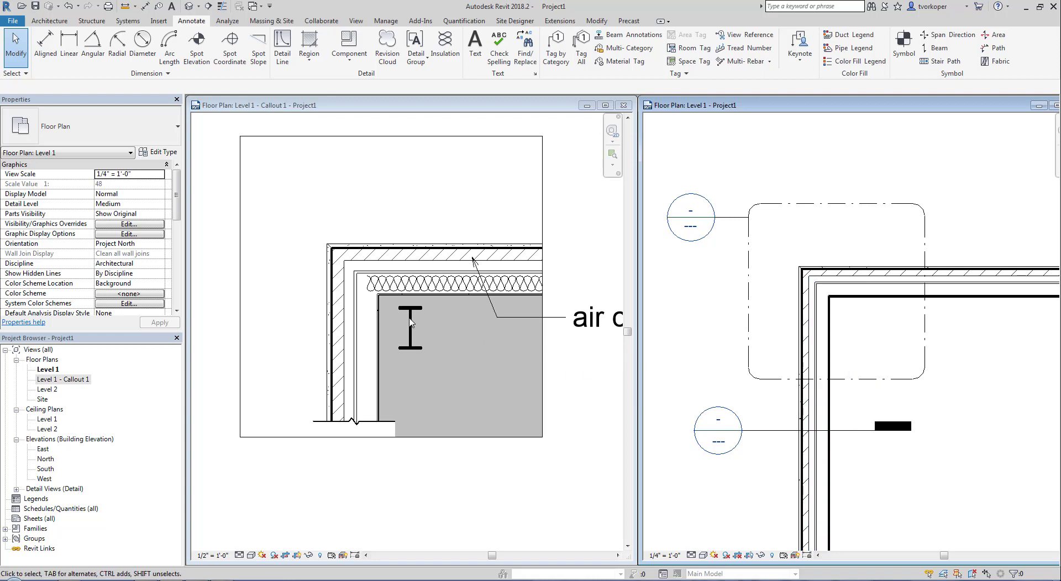
{"action": "left_click", "coordinate": [397, 218]}
{"action": "scroll", "coordinate": [407, 287], "scroll_direction": "down", "scroll_amount": 3}
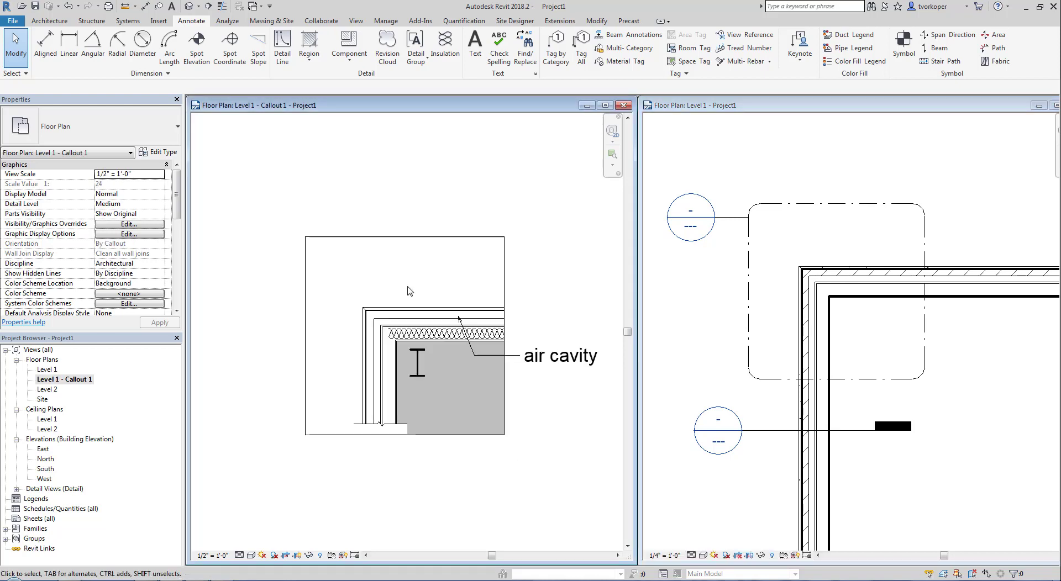
{"action": "middle_click_drag", "start_coordinate": [408, 288], "coordinate": [393, 254]}
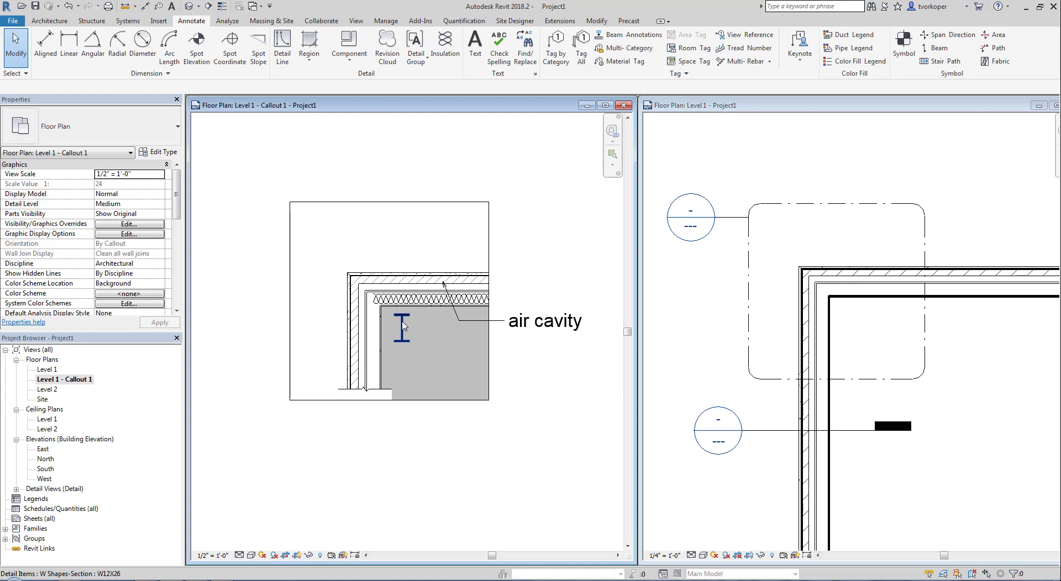
{"action": "key", "text": "g"}
{"action": "key", "text": "r"}
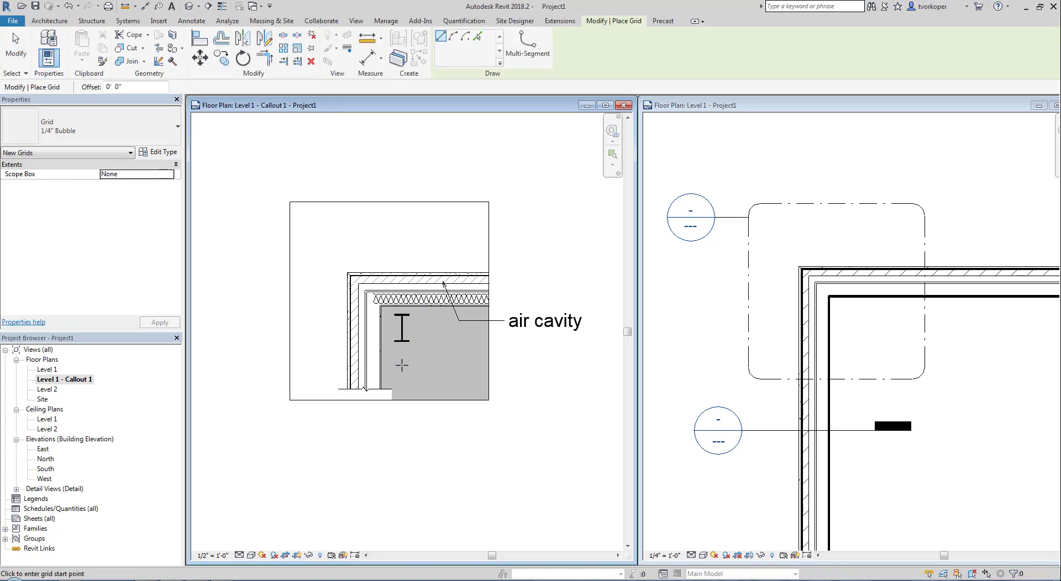
- Draw vertical grid 1 through the column and extend its bubble end upward
{"action": "left_click", "coordinate": [401, 365]}
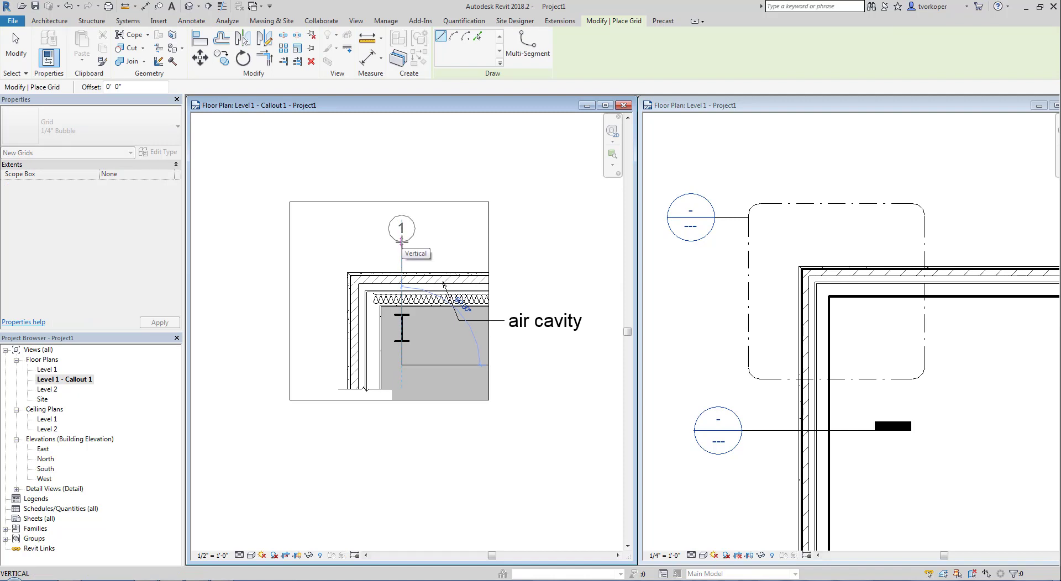
{"action": "left_click", "coordinate": [402, 241]}
{"action": "key", "text": "Escape"}
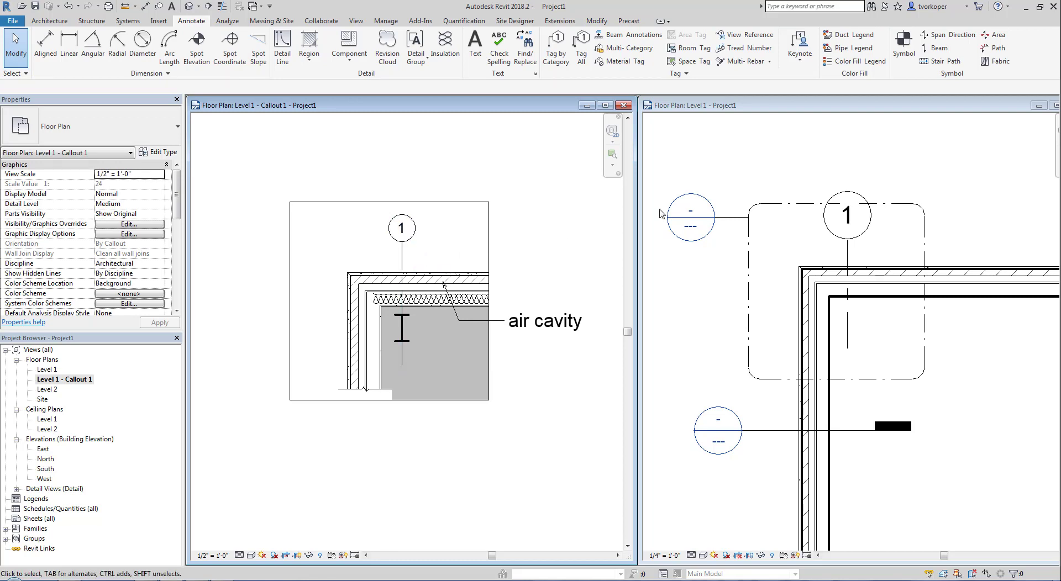
{"action": "left_click", "coordinate": [771, 153]}
{"action": "scroll", "coordinate": [832, 287], "scroll_direction": "down", "scroll_amount": 3}
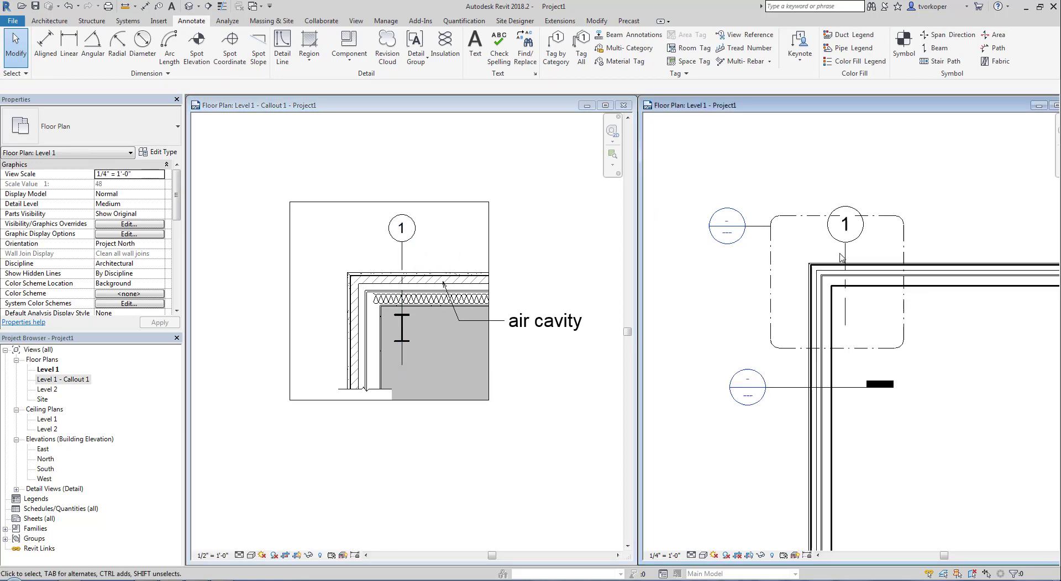
{"action": "left_click", "coordinate": [831, 301]}
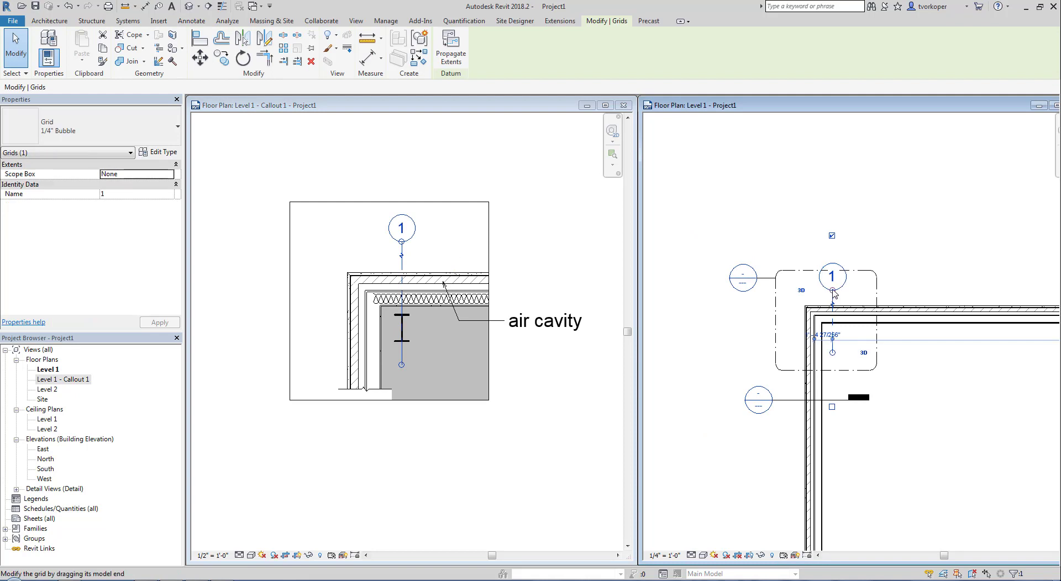
{"action": "left_click_drag", "start_coordinate": [831, 290], "coordinate": [830, 226]}
{"action": "key", "text": "Escape"}
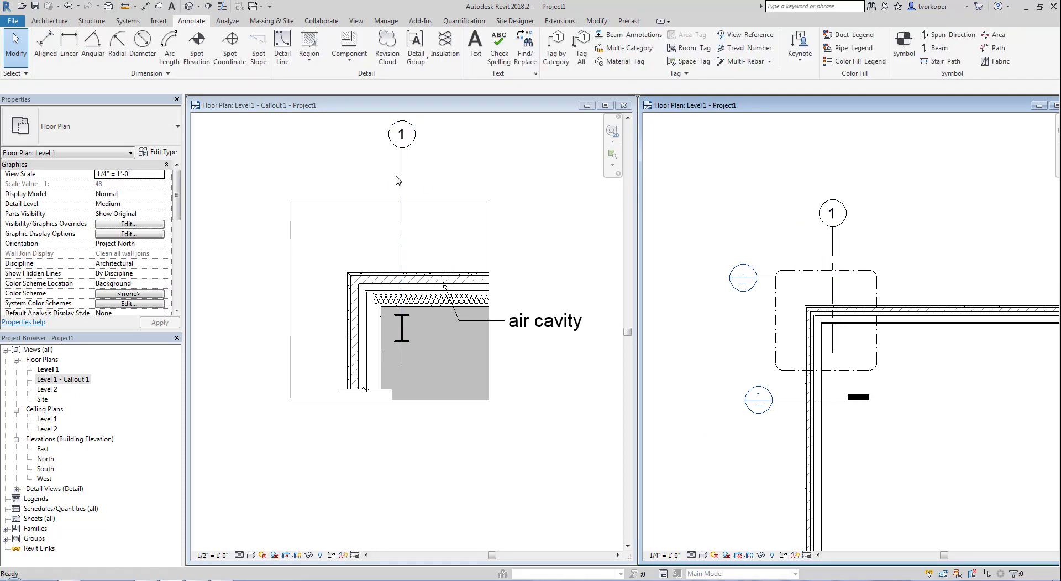
{"action": "left_click", "coordinate": [403, 222]}
{"action": "left_click", "coordinate": [403, 223]}
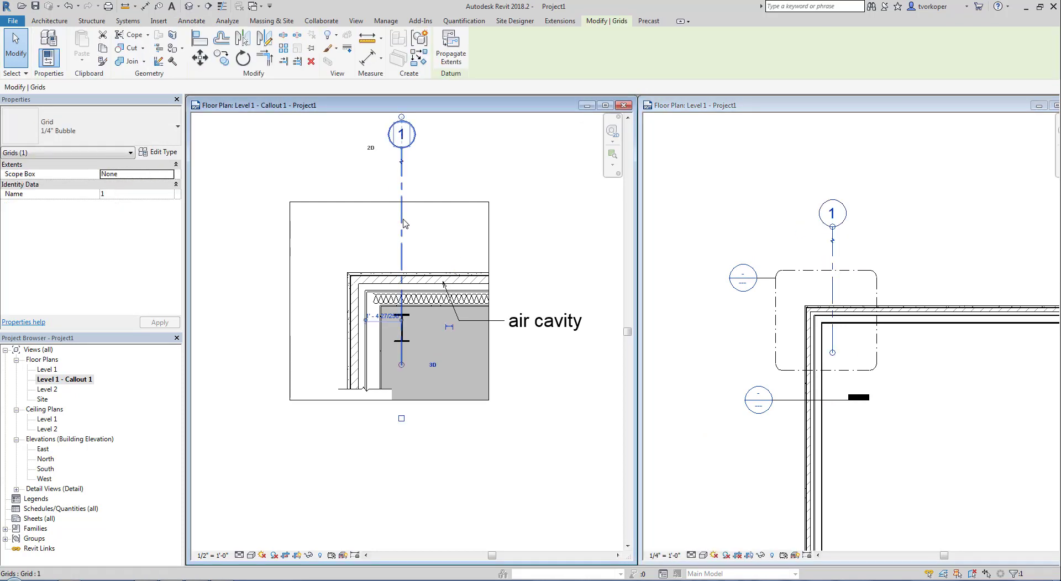
- Draw horizontal grid 2 from the column's midpoint leftward past the wall
{"action": "key", "text": "g"}
{"action": "key", "text": "r"}
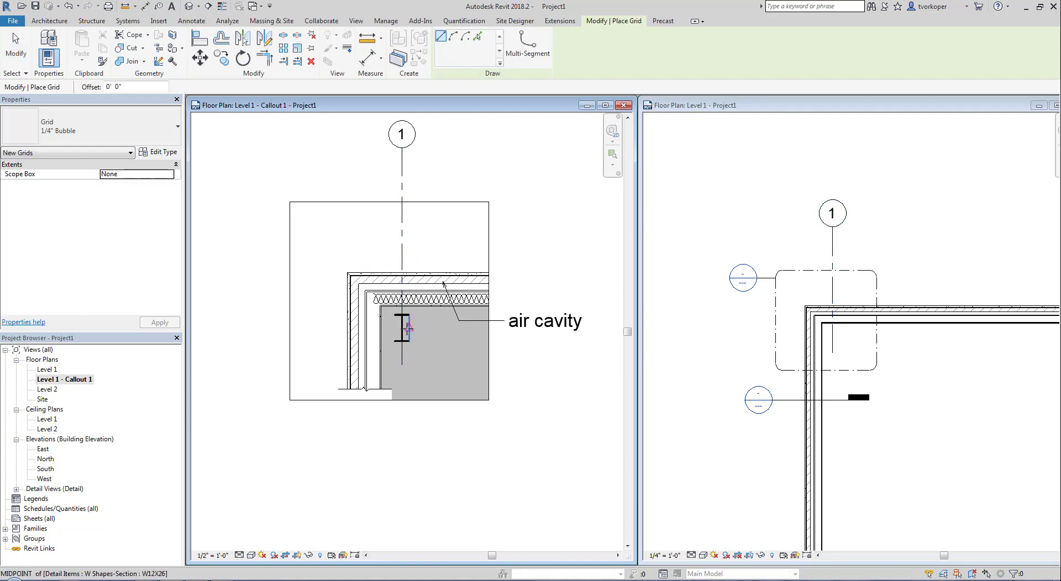
{"action": "left_click", "coordinate": [401, 328]}
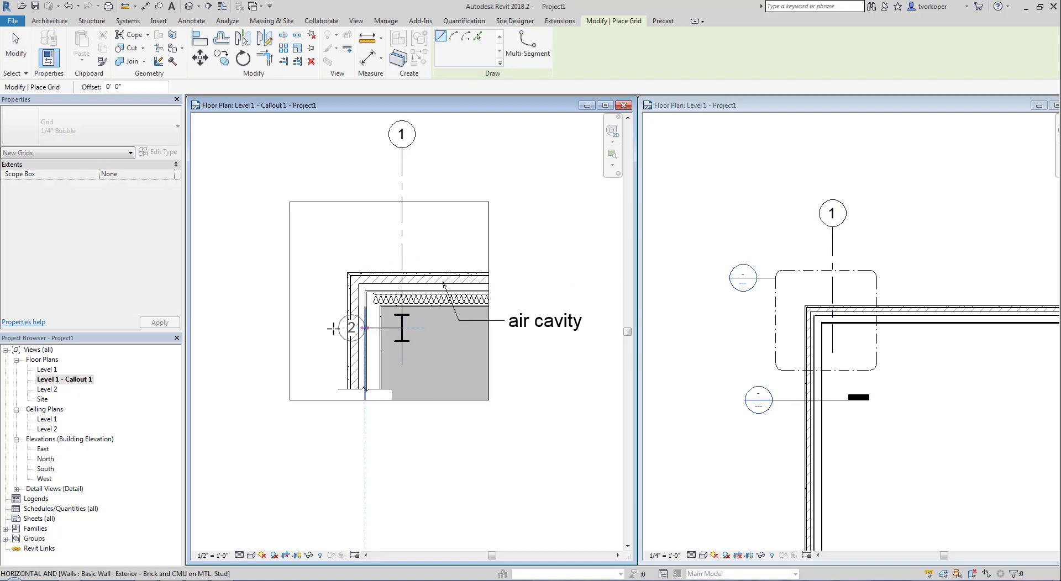
{"action": "left_click", "coordinate": [273, 328]}
{"action": "key", "text": "Escape"}
{"action": "key", "text": "Escape"}
{"action": "scroll", "coordinate": [307, 395], "scroll_direction": "up", "scroll_amount": 1}
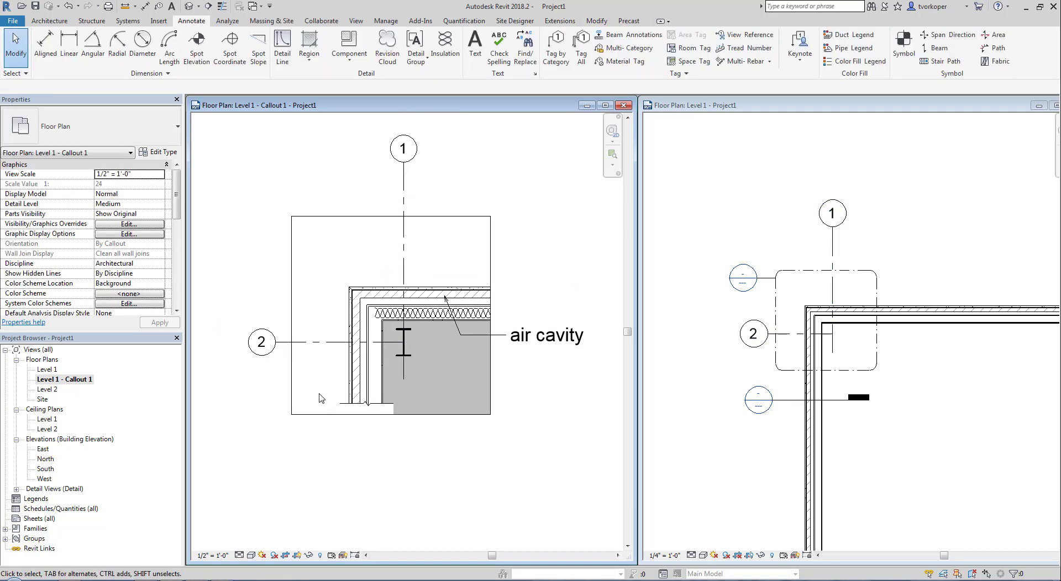
{"action": "scroll", "coordinate": [321, 398], "scroll_direction": "up", "scroll_amount": 1}
{"action": "middle_click_drag", "start_coordinate": [321, 398], "coordinate": [350, 477]}
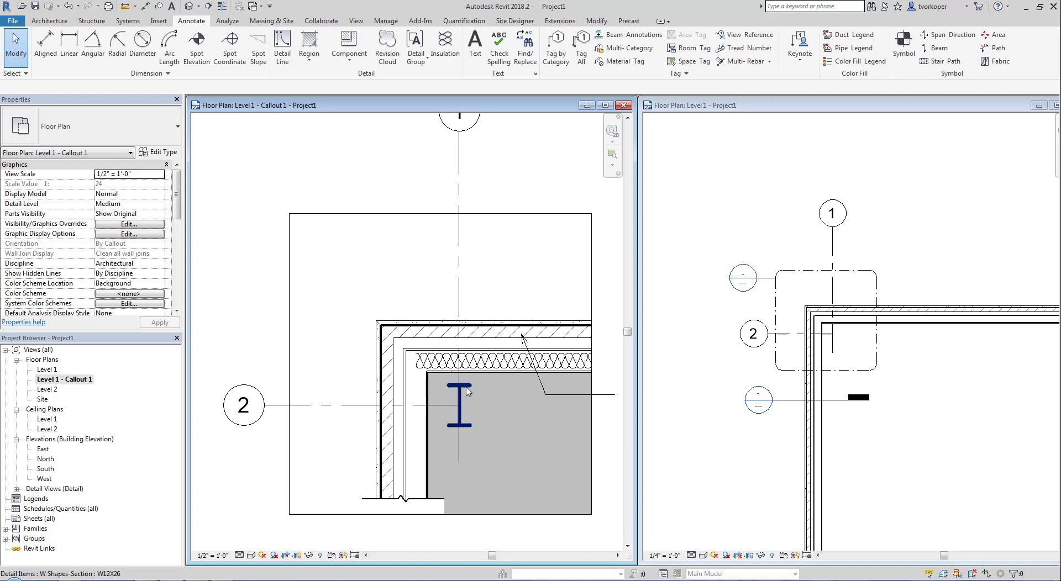
- Add a matching vertical batt insulation run down the side wall to near its bottom
{"action": "left_click", "coordinate": [433, 366]}
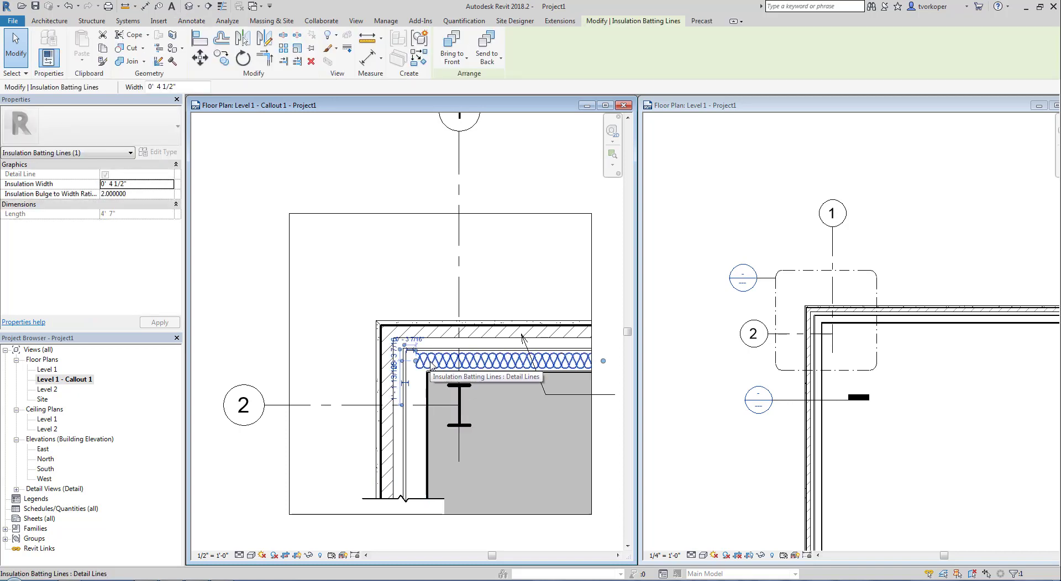
{"action": "key", "text": "s"}
{"action": "left_click", "coordinate": [415, 360]}
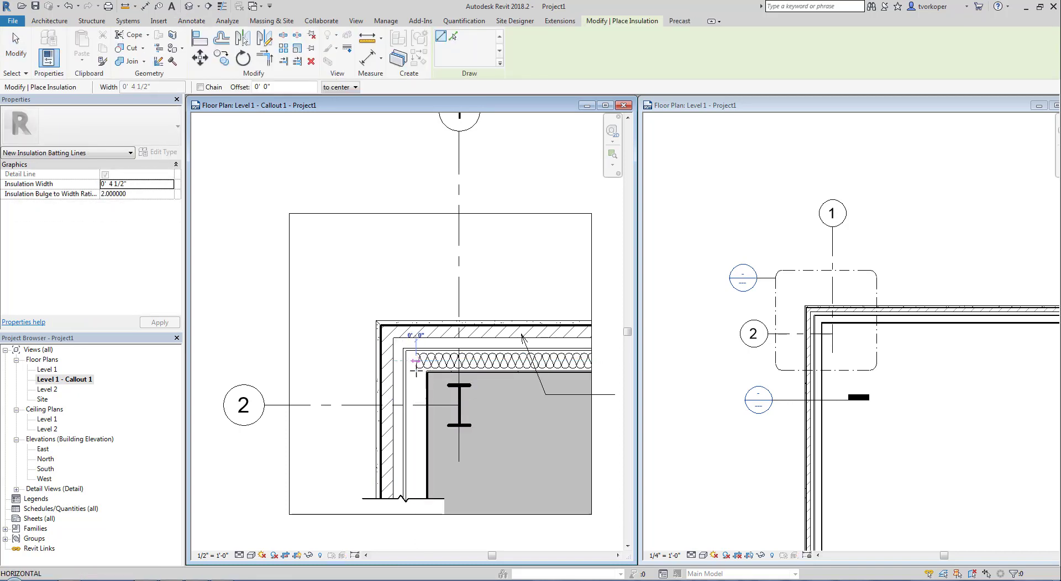
{"action": "left_click", "coordinate": [415, 504]}
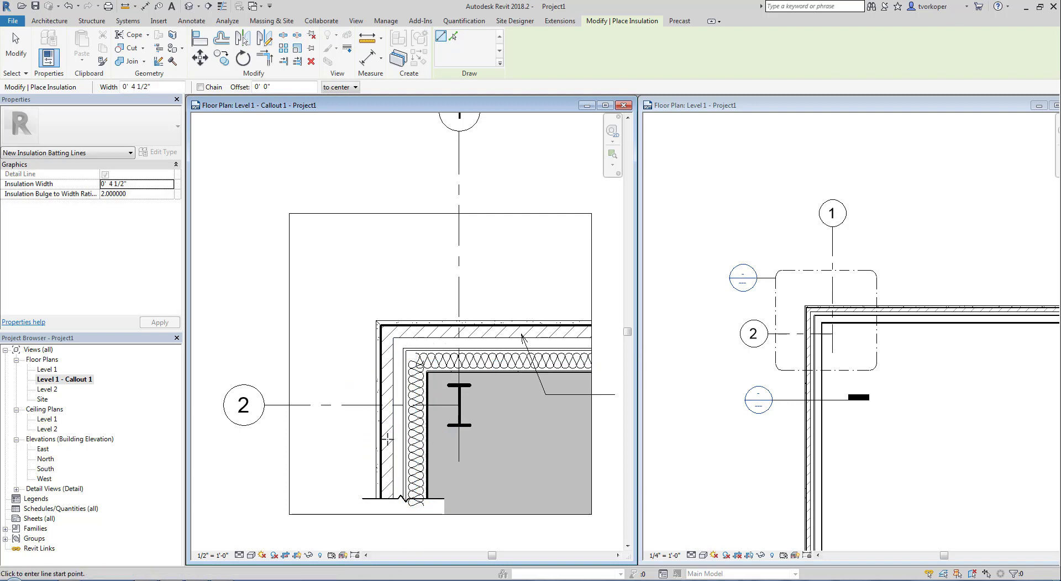
{"action": "scroll", "coordinate": [388, 439], "scroll_direction": "up", "scroll_amount": 3}
{"action": "key", "text": "Escape"}
{"action": "key", "text": "Escape"}
{"action": "mouse_move", "coordinate": [303, 277]}
{"action": "middle_mouse_down"}
{"action": "mouse_move", "coordinate": [417, 412]}
{"action": "mouse_move", "coordinate": [425, 480]}
{"action": "middle_mouse_up"}
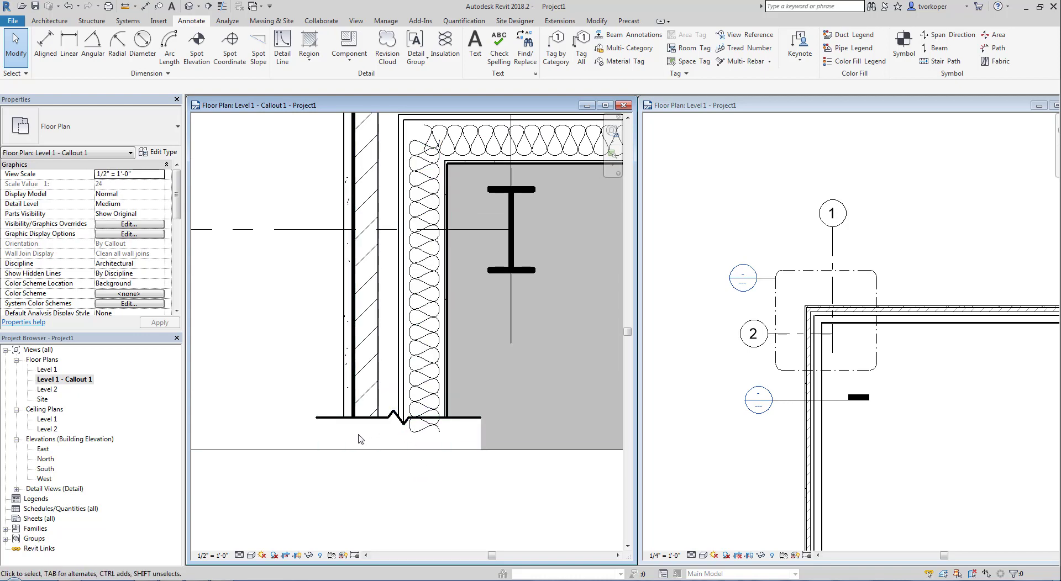
- Bring the break line to front and frame the full callout with grids and air cavity note
{"action": "left_click", "coordinate": [327, 431]}
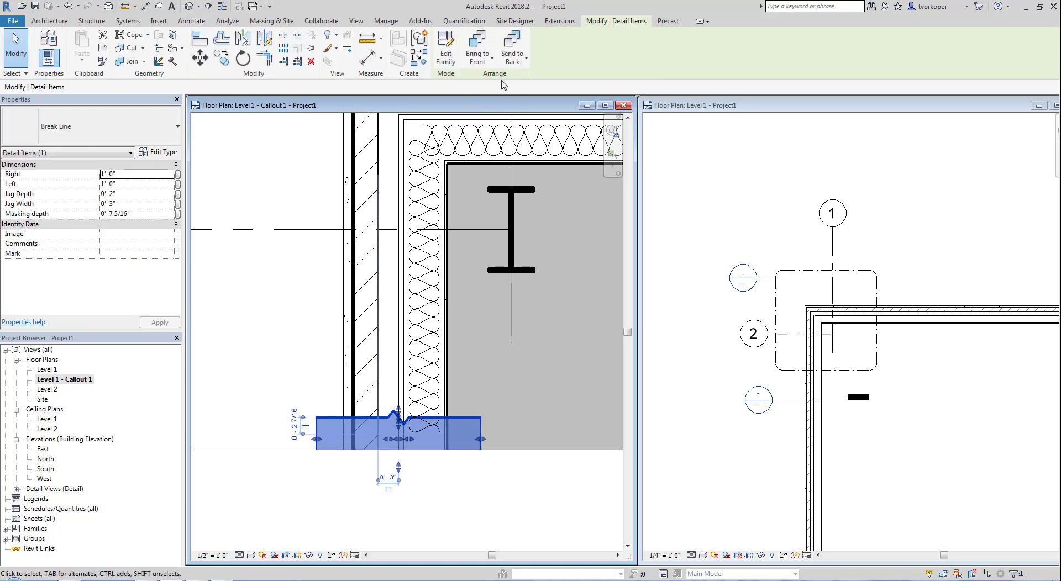
{"action": "left_click", "coordinate": [476, 46]}
{"action": "left_click", "coordinate": [269, 362]}
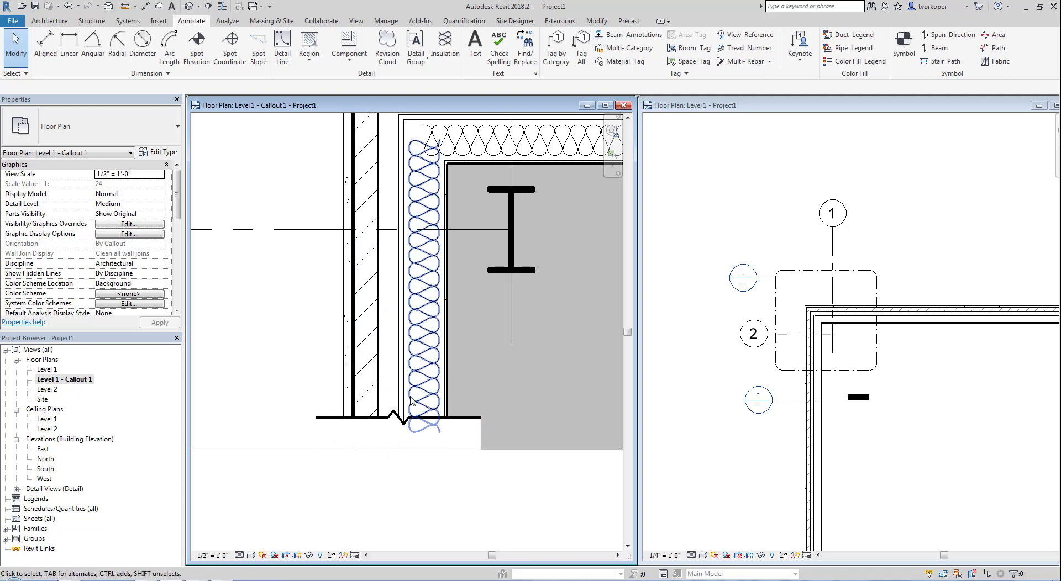
{"action": "scroll", "coordinate": [386, 531], "scroll_direction": "down", "scroll_amount": 5}
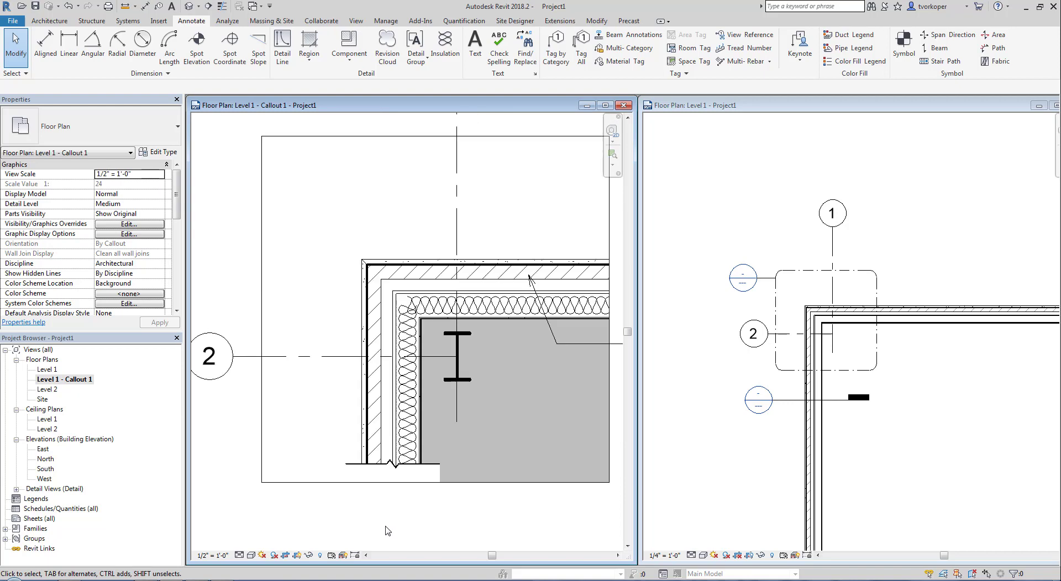
{"action": "middle_click_drag", "start_coordinate": [370, 538], "coordinate": [406, 485]}
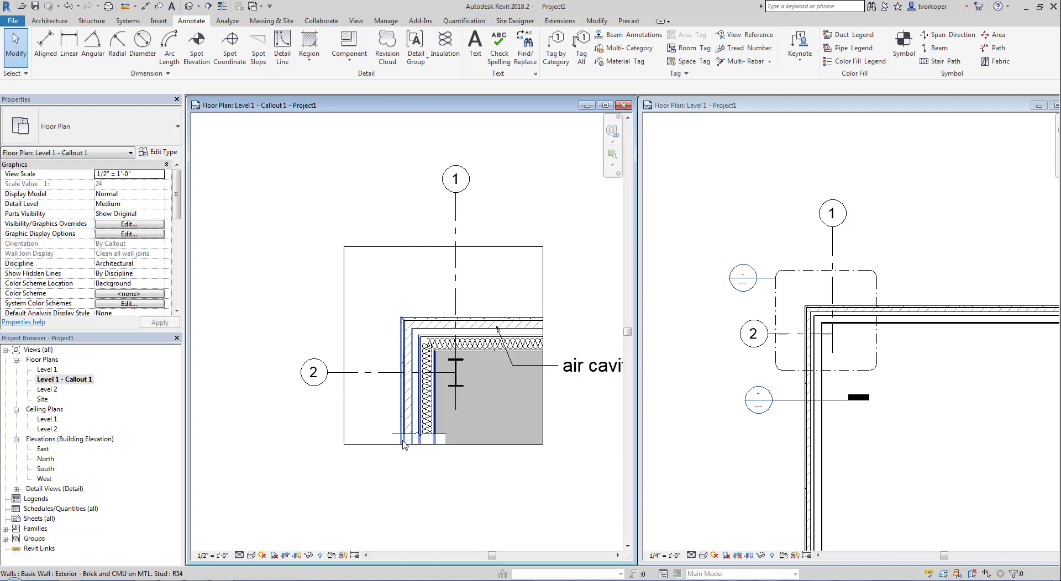
{"action": "middle_click_drag", "start_coordinate": [370, 468], "coordinate": [352, 433]}
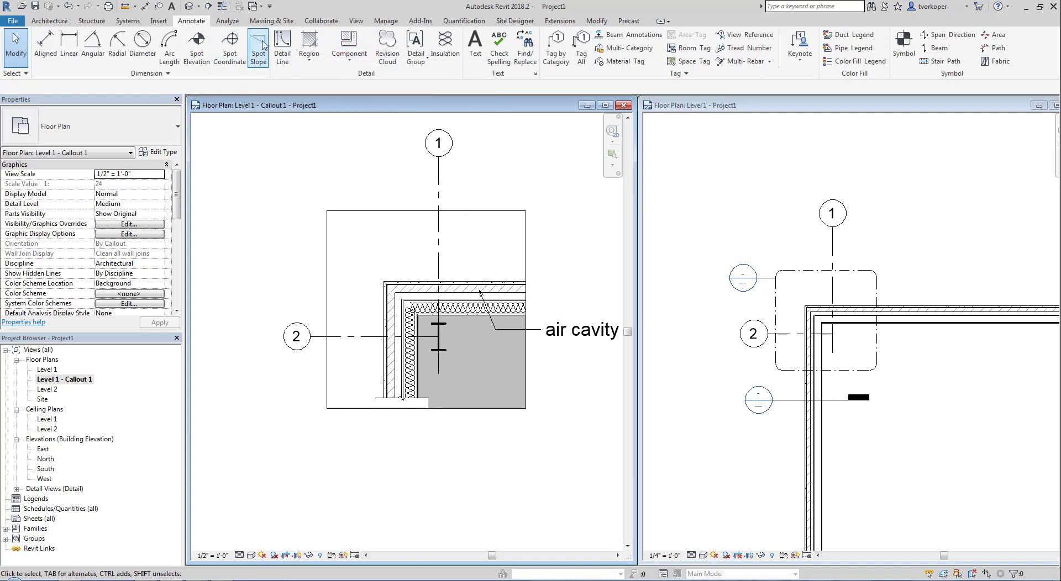
- Draw a 4'-0" Brick repeating detail just above the top wall
{"action": "left_click", "coordinate": [351, 63]}
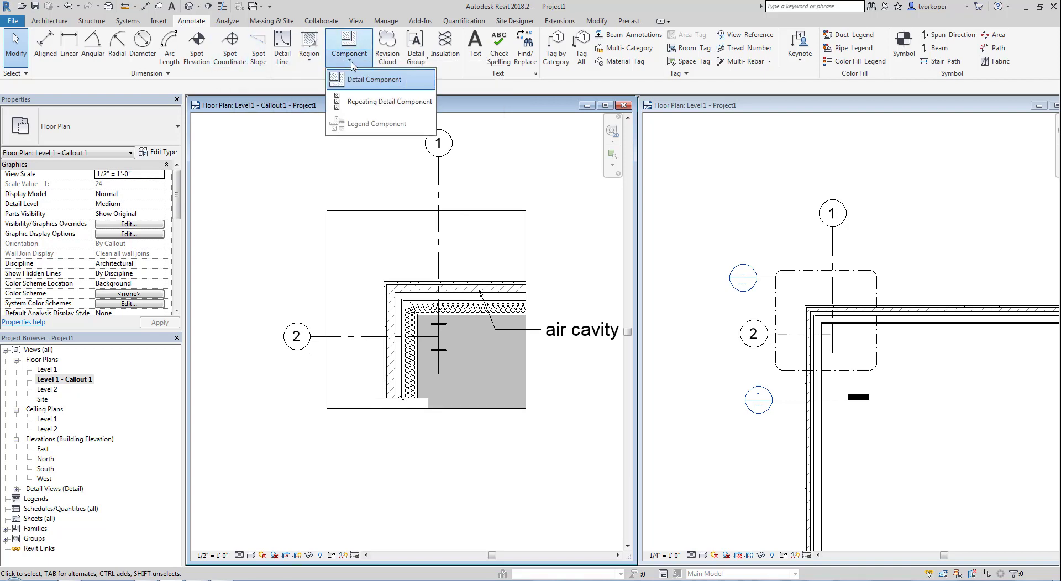
{"action": "left_click", "coordinate": [356, 104]}
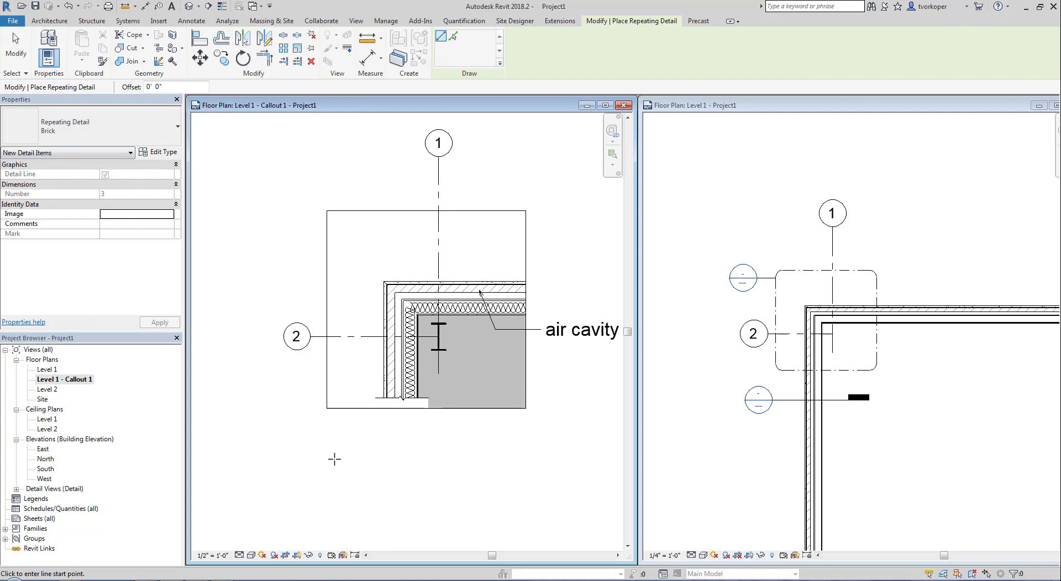
{"action": "left_click", "coordinate": [350, 250]}
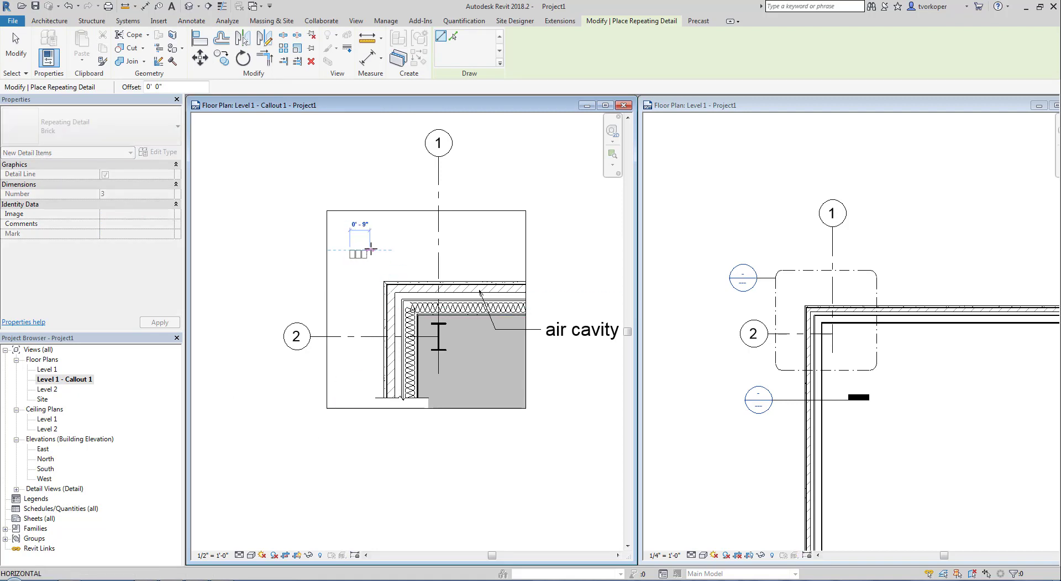
{"action": "left_click", "coordinate": [457, 249]}
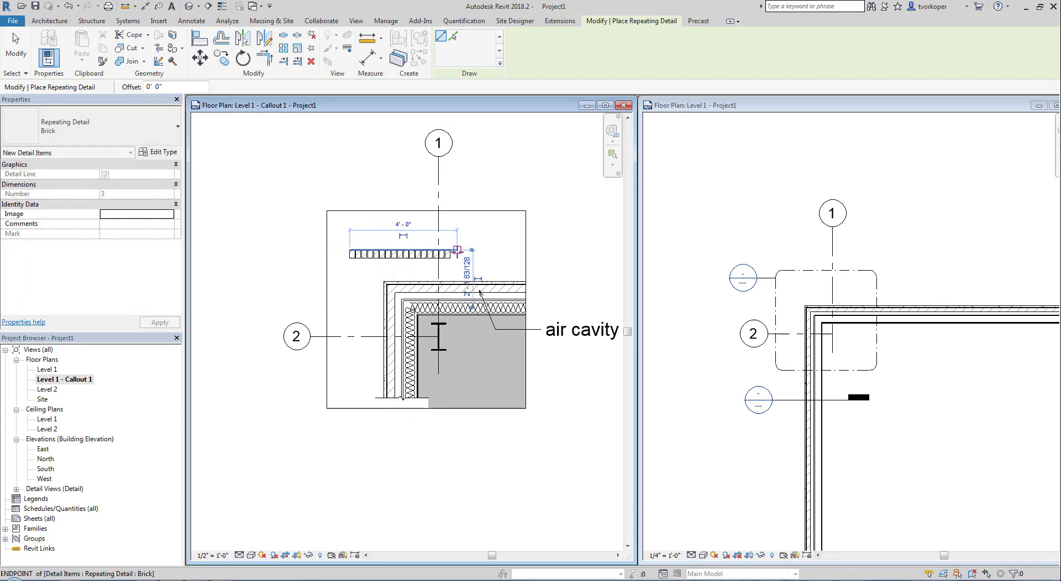
{"action": "key", "text": "Escape"}
{"action": "key", "text": "Escape"}
{"action": "scroll", "coordinate": [381, 271], "scroll_direction": "up", "scroll_amount": 5}
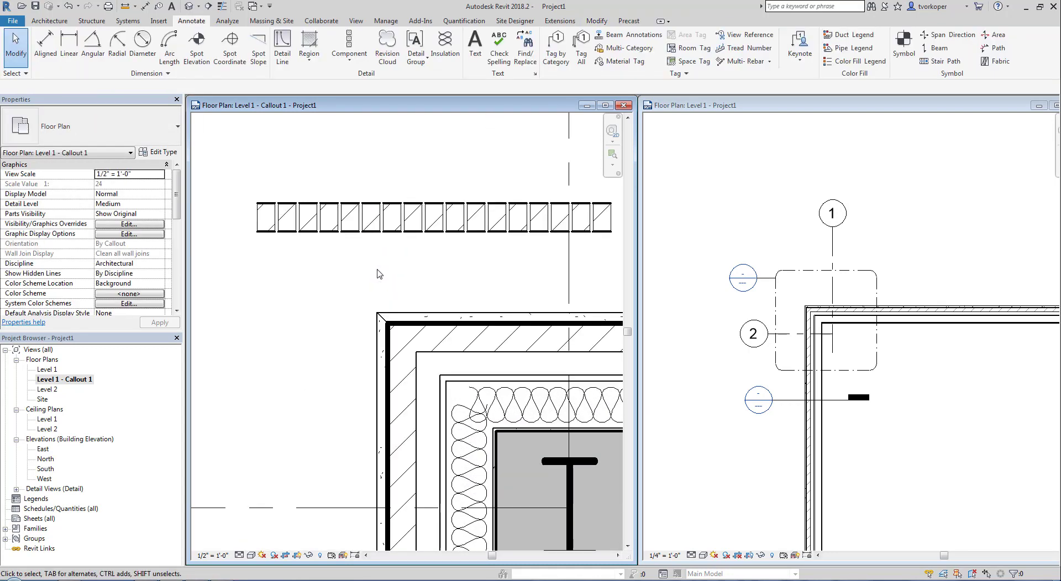
{"action": "scroll", "coordinate": [379, 274], "scroll_direction": "down", "scroll_amount": 5}
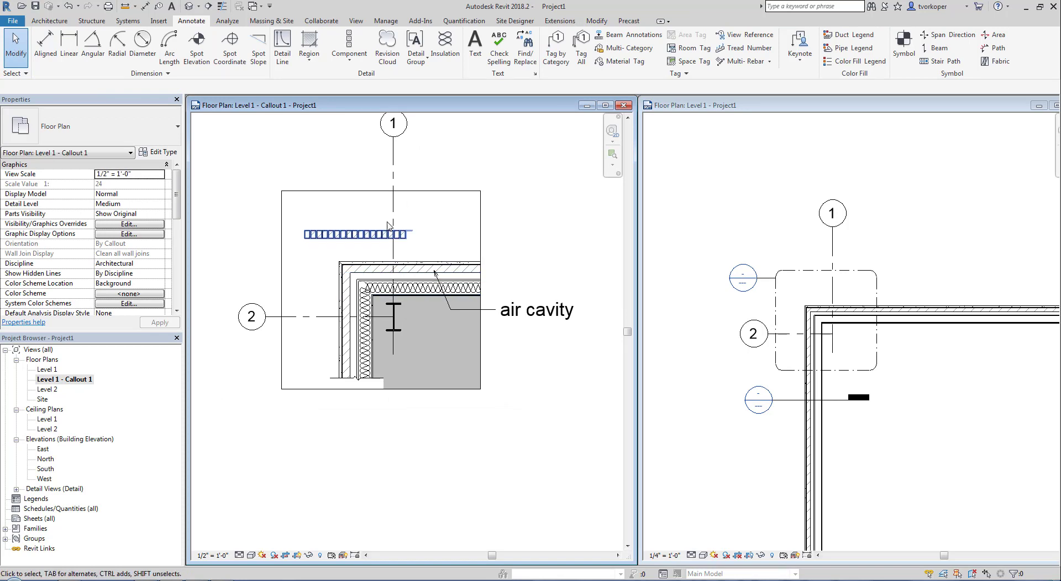
- Move the brick repeating detail onto the top wall's outer face
{"action": "left_click", "coordinate": [386, 234]}
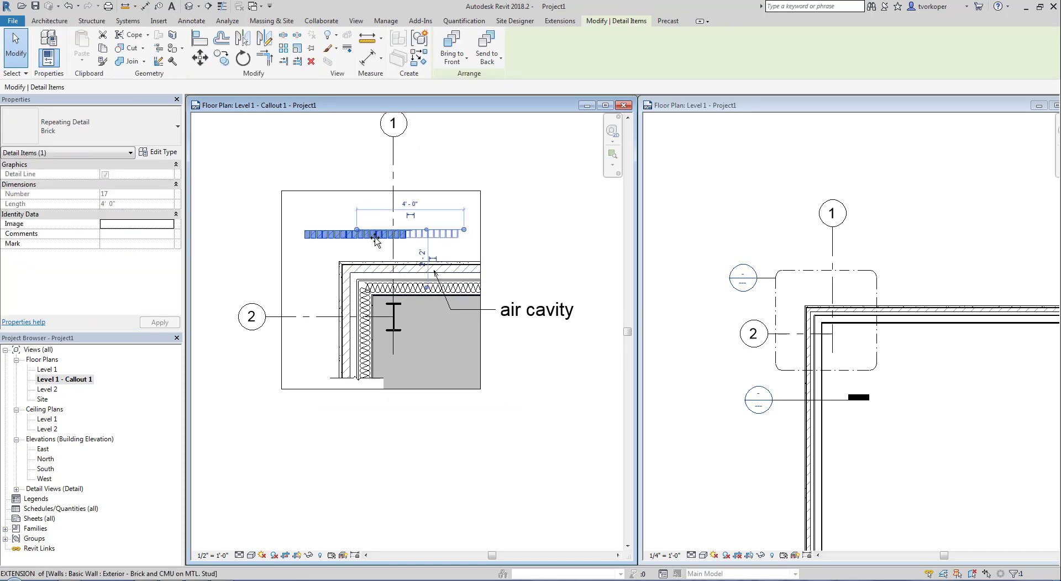
{"action": "left_click_drag", "start_coordinate": [376, 239], "coordinate": [383, 263]}
{"action": "scroll", "coordinate": [381, 263], "scroll_direction": "up", "scroll_amount": 5}
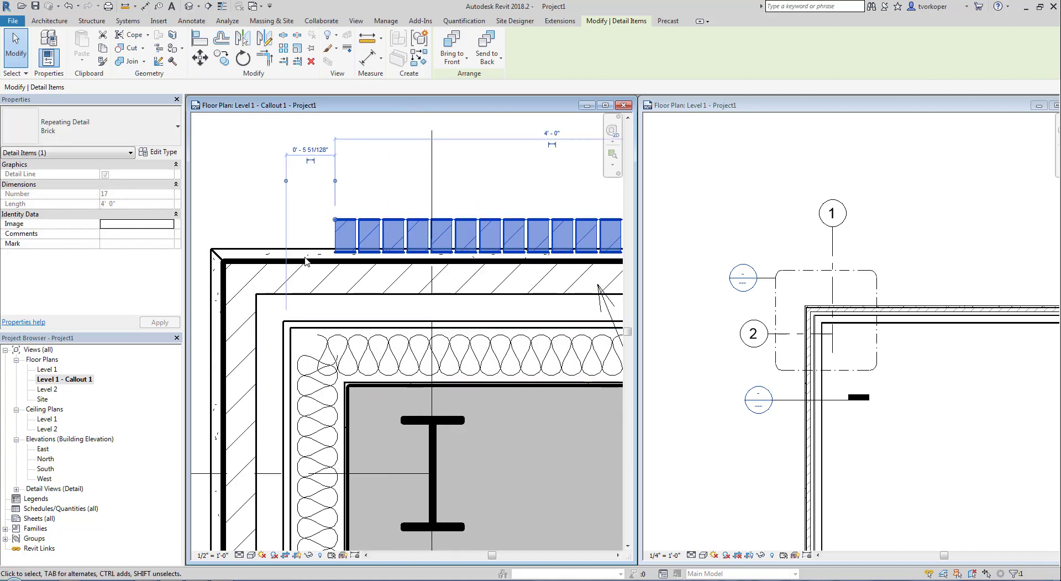
{"action": "scroll", "coordinate": [305, 261], "scroll_direction": "up", "scroll_amount": 2}
{"action": "mouse_move", "coordinate": [341, 233]}
{"action": "left_mouse_down"}
{"action": "mouse_move", "coordinate": [343, 220]}
{"action": "mouse_move", "coordinate": [337, 228]}
{"action": "left_mouse_up"}
{"action": "scroll", "coordinate": [326, 218], "scroll_direction": "down", "scroll_amount": 2}
{"action": "left_click", "coordinate": [324, 216]}
{"action": "scroll", "coordinate": [323, 216], "scroll_direction": "down", "scroll_amount": 3}
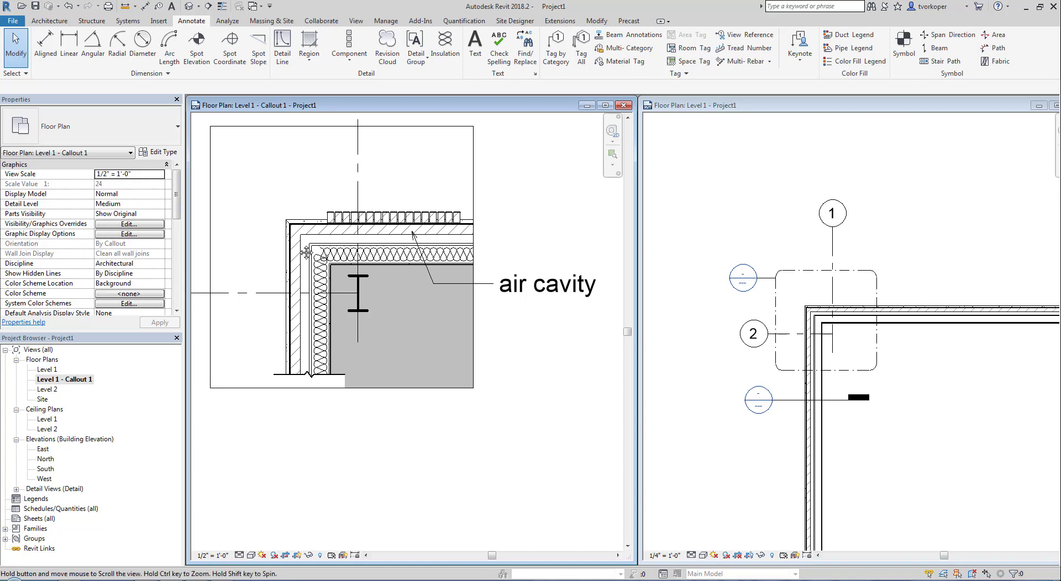
{"action": "middle_click_drag", "start_coordinate": [323, 218], "coordinate": [364, 231]}
{"action": "left_click", "coordinate": [365, 229]}
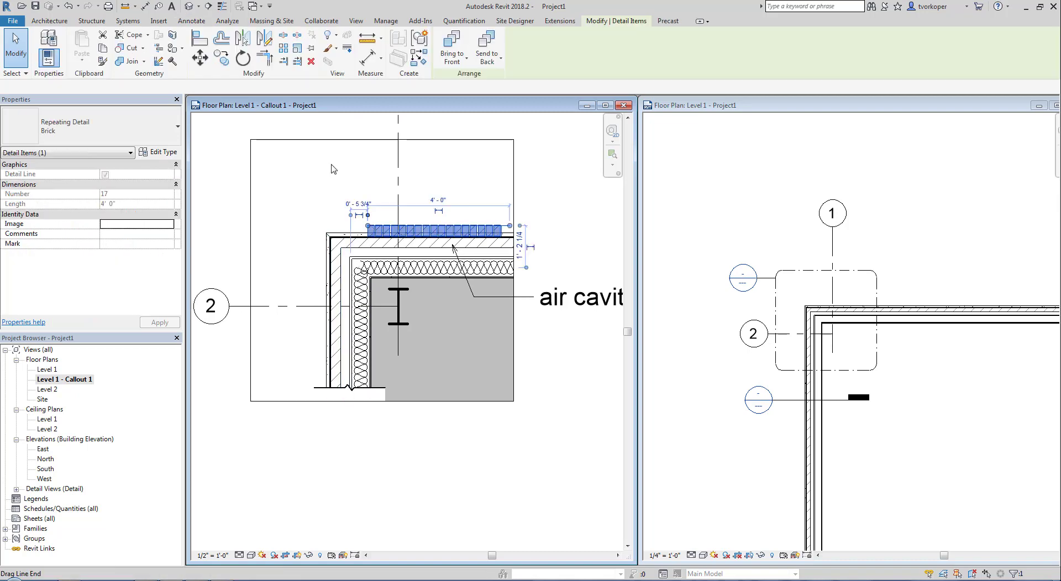
{"action": "left_click", "coordinate": [161, 151]}
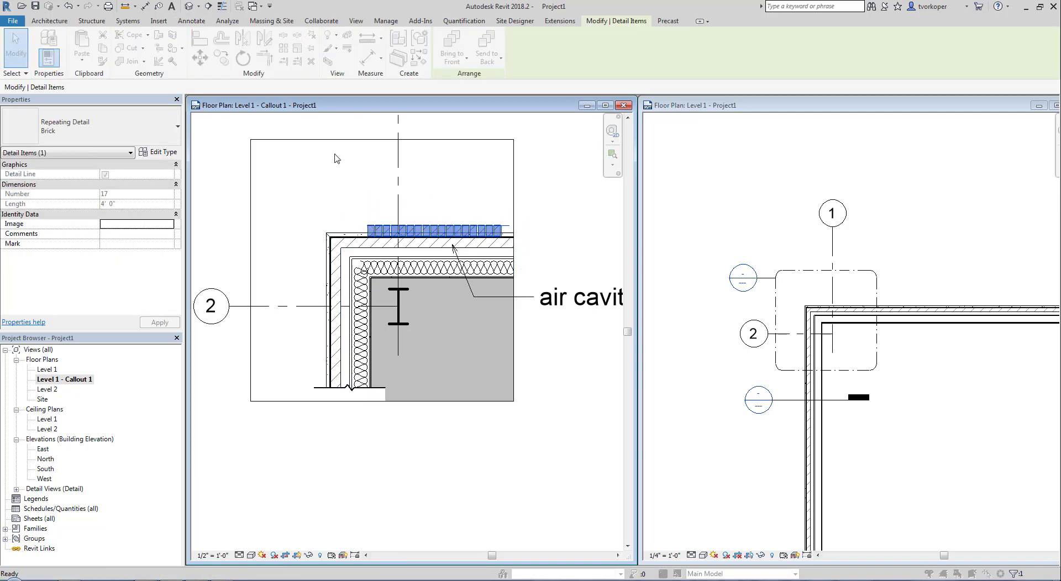
- Duplicate the type as 'W-flange' repeating W Shapes-Section : W12X26 at 14 (1' 2") spacing
{"action": "left_click", "coordinate": [481, 189]}
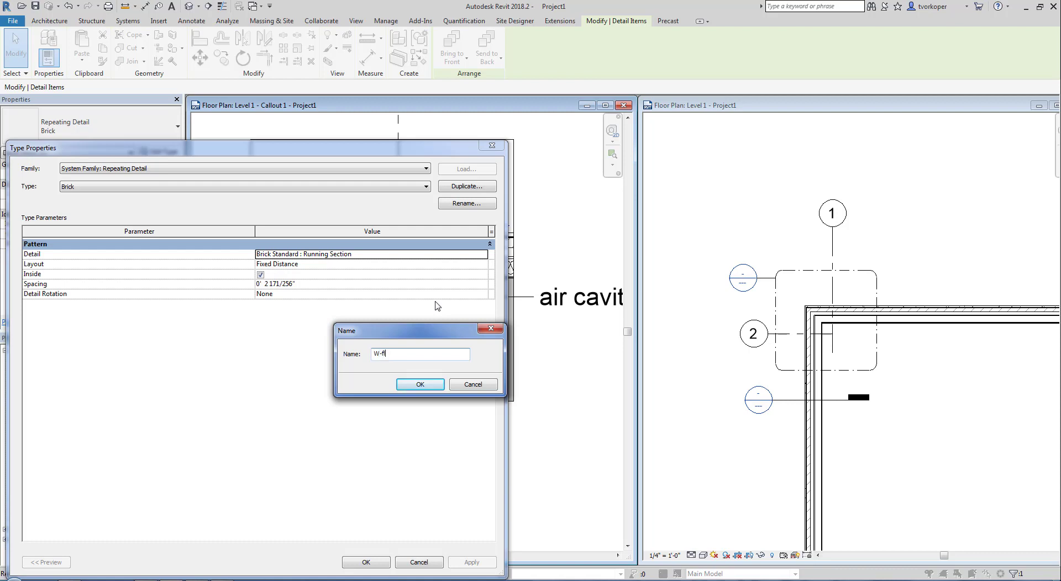
{"action": "key", "text": "Return"}
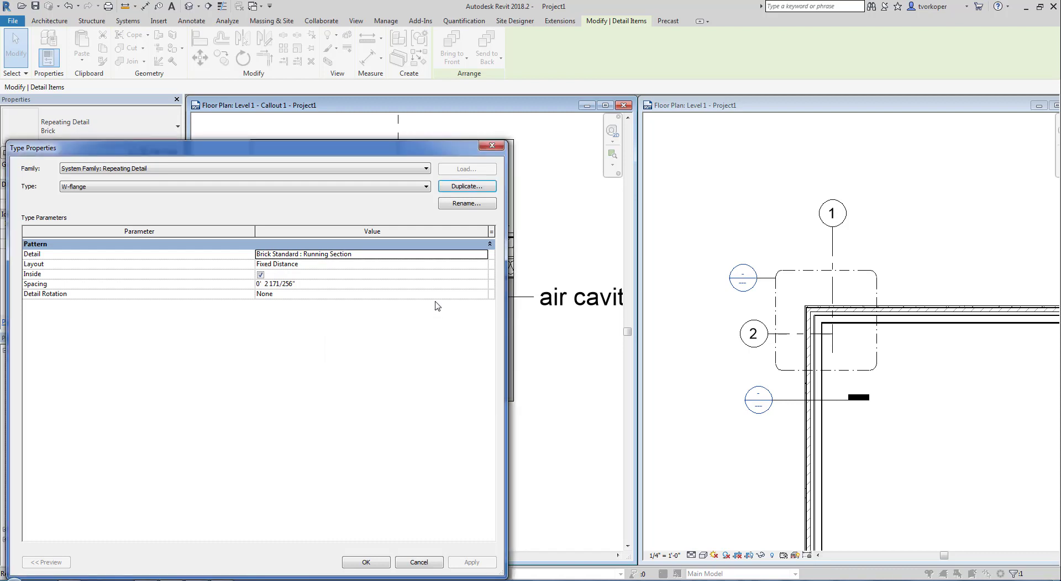
{"action": "left_click_drag", "start_coordinate": [369, 153], "coordinate": [530, 75]}
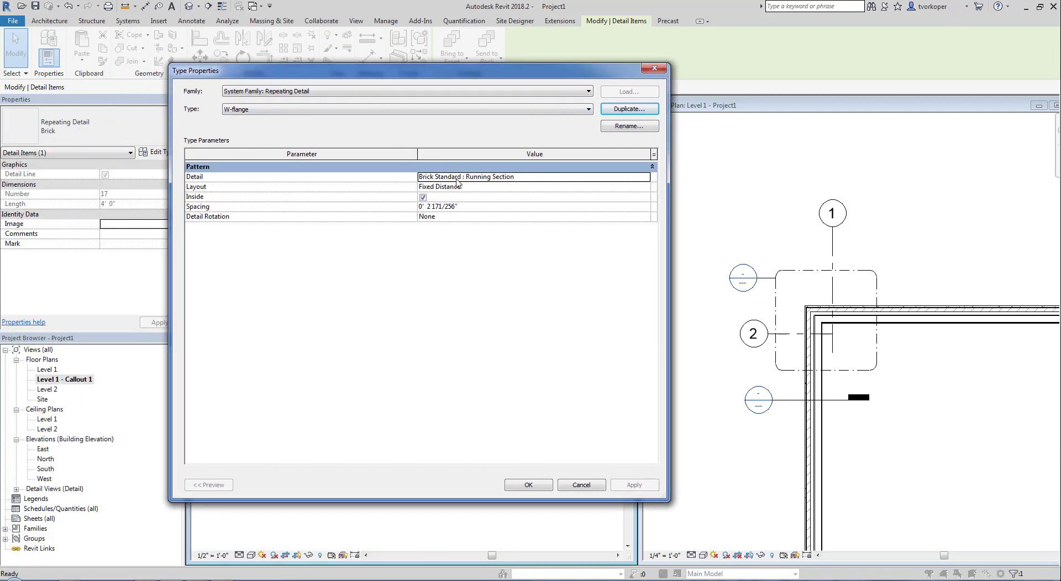
{"action": "left_click", "coordinate": [646, 177]}
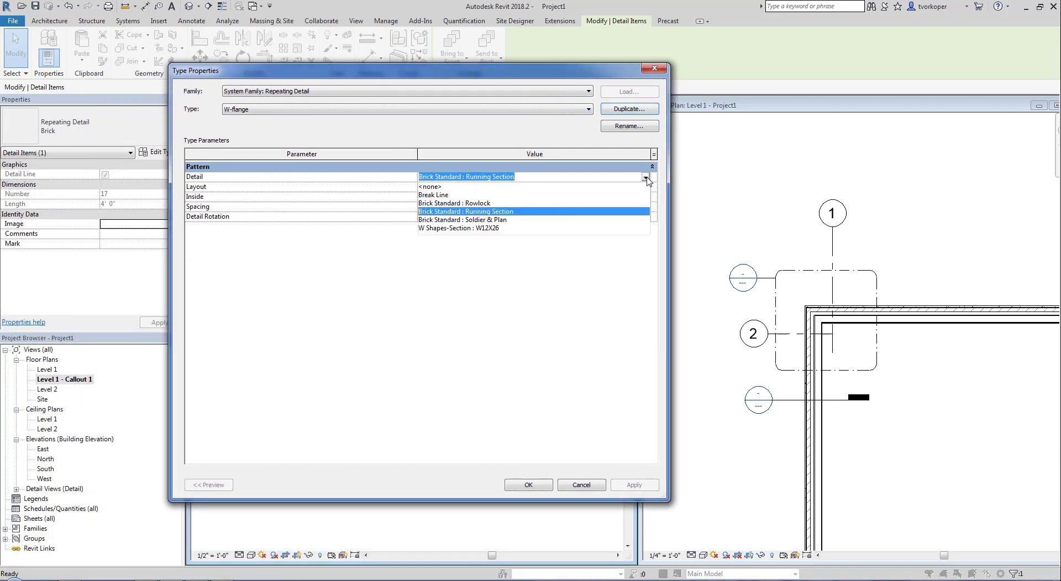
{"action": "left_click", "coordinate": [449, 228]}
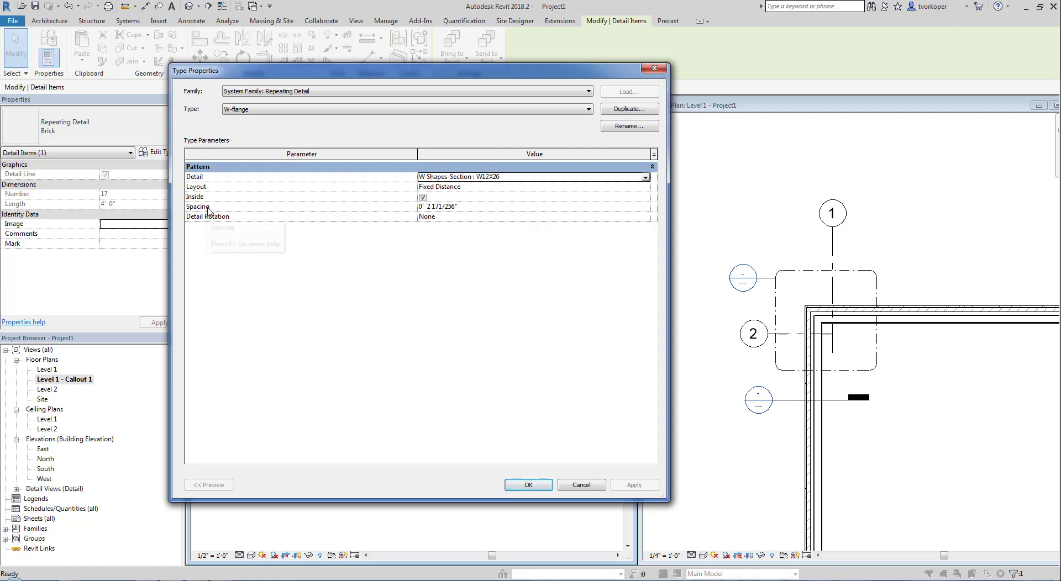
{"action": "left_click", "coordinate": [471, 207]}
{"action": "type", "text": "14"}
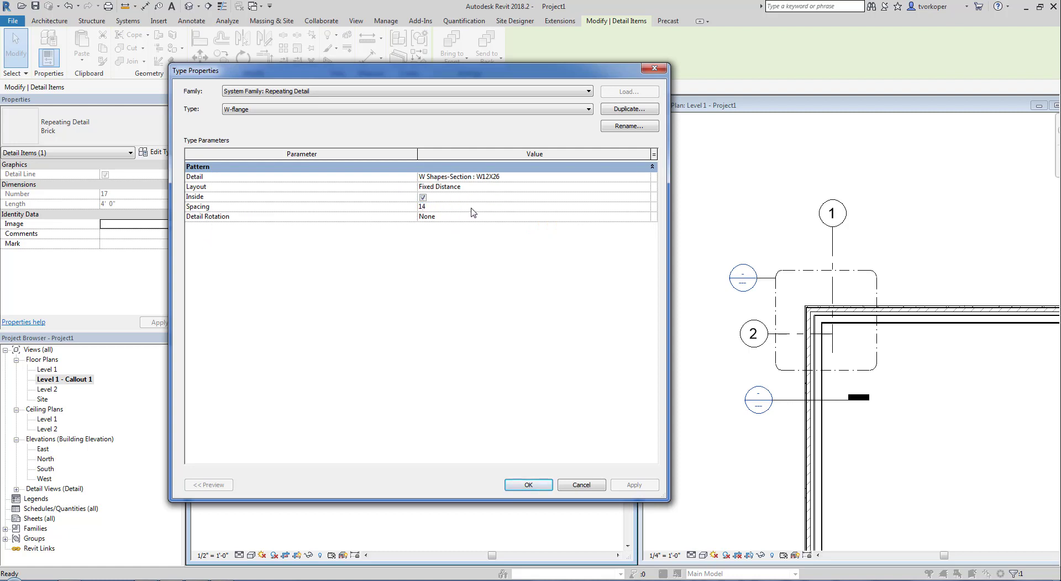
{"action": "key", "text": "Return"}
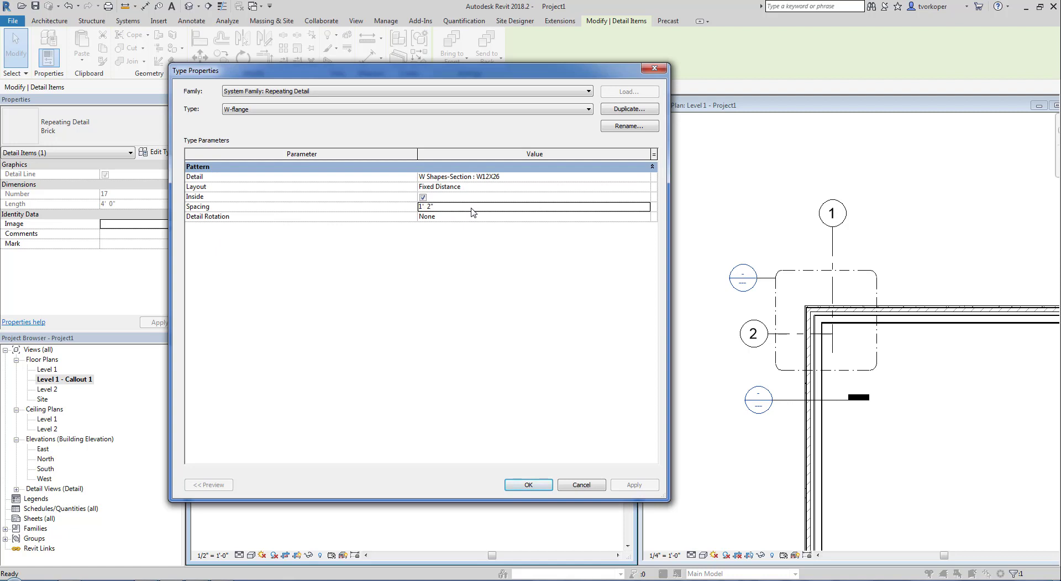
{"action": "left_click", "coordinate": [520, 485]}
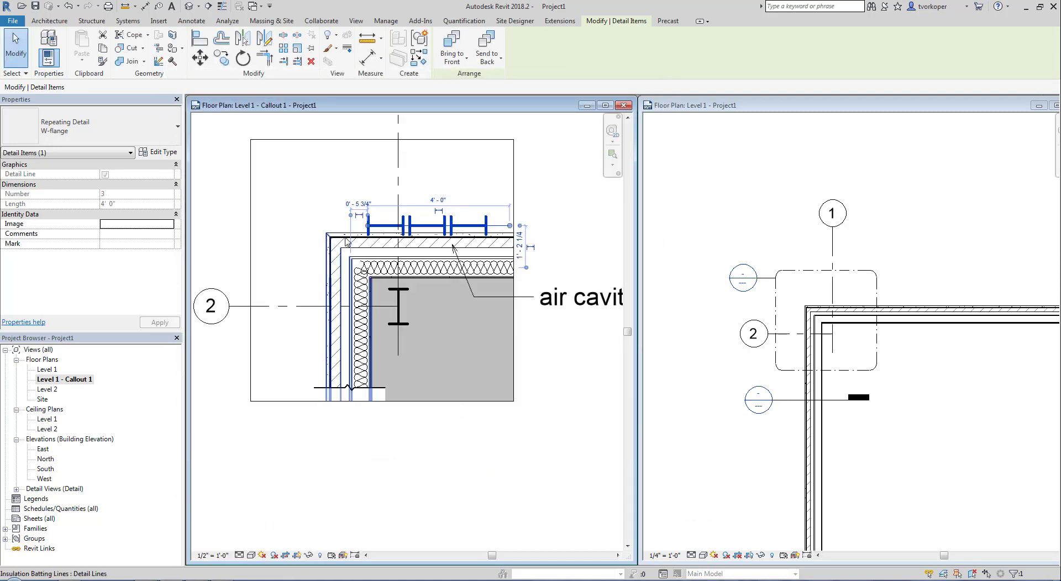
- Select the W-flange repeating detail above the wall
{"action": "key", "text": "Escape"}
{"action": "scroll", "coordinate": [372, 228], "scroll_direction": "up", "scroll_amount": 3}
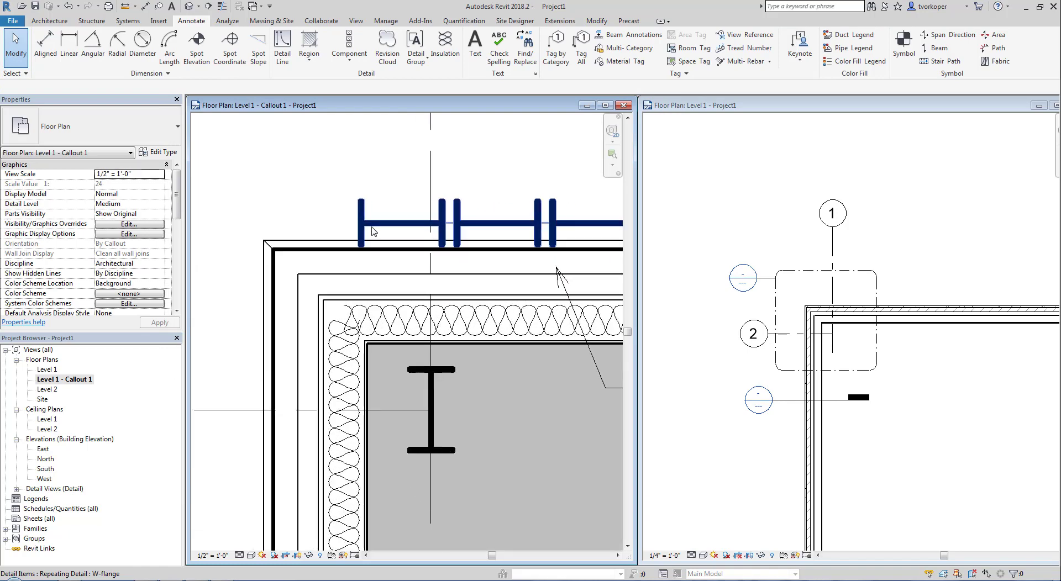
{"action": "scroll", "coordinate": [289, 216], "scroll_direction": "down", "scroll_amount": 2}
{"action": "left_click", "coordinate": [336, 221]}
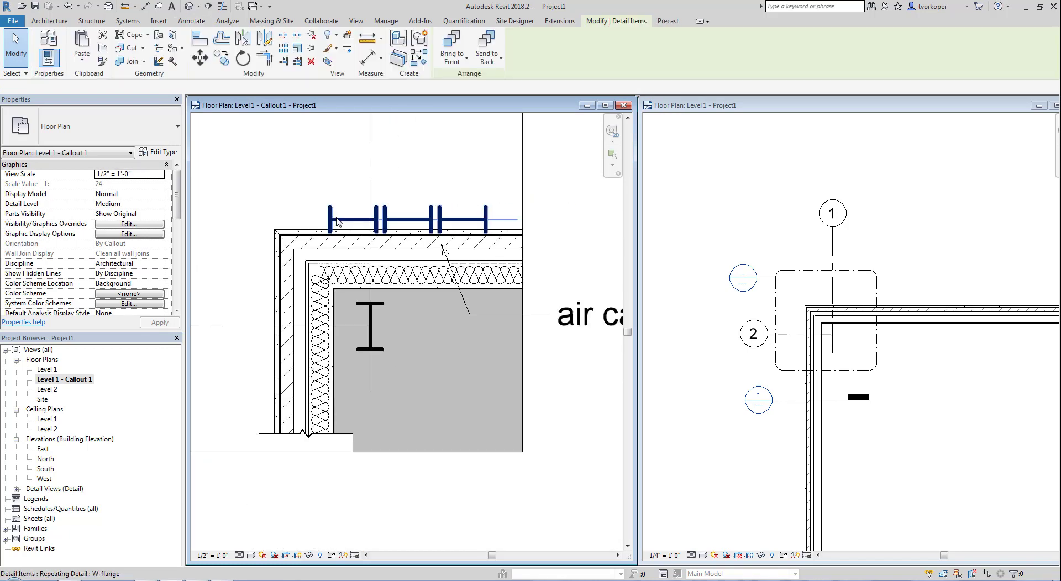
{"action": "key", "text": "Escape"}
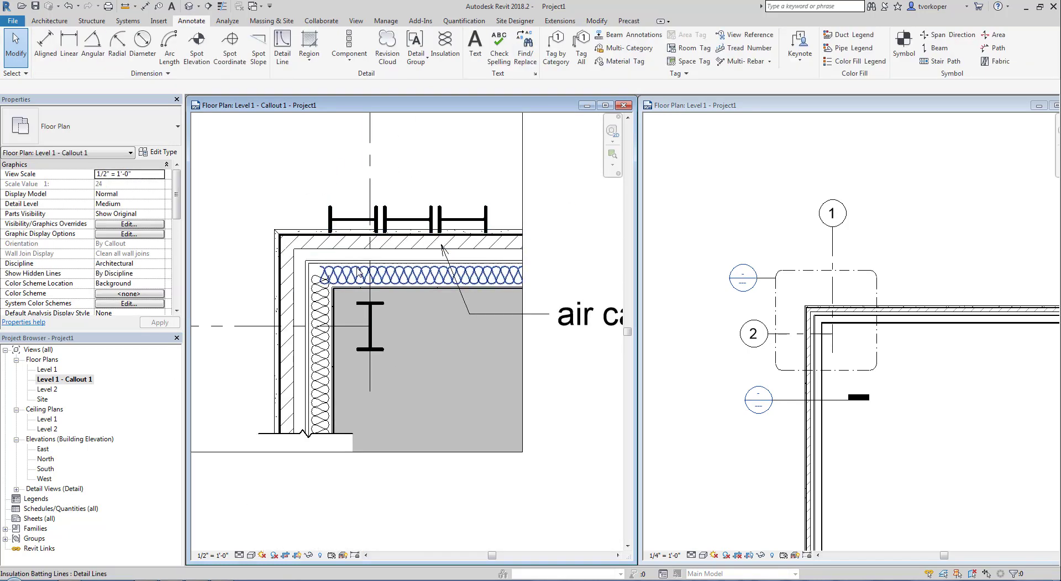
{"action": "scroll", "coordinate": [380, 324], "scroll_direction": "down", "scroll_amount": 2}
{"action": "scroll", "coordinate": [380, 323], "scroll_direction": "up", "scroll_amount": 1}
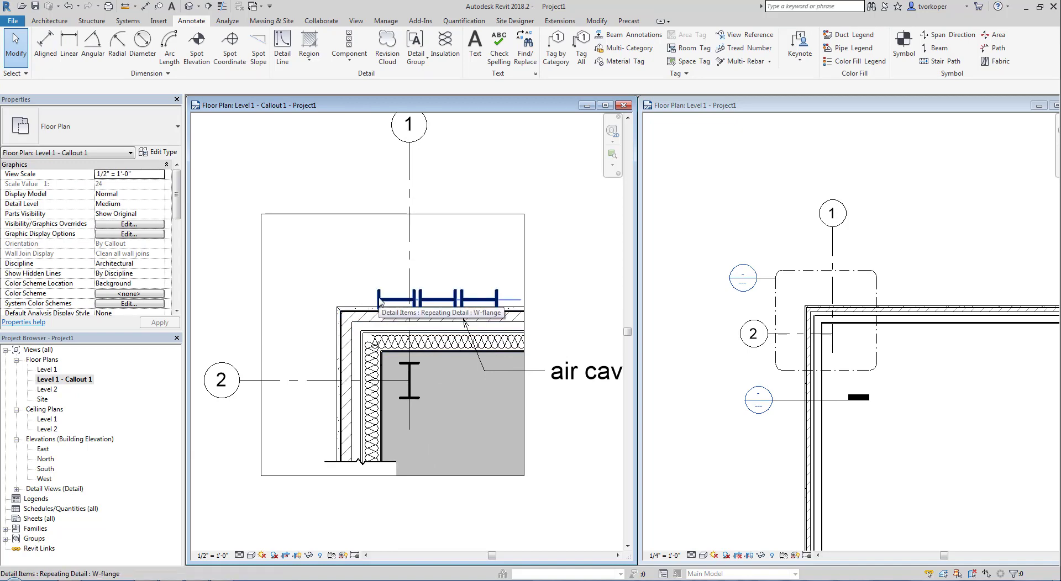
{"action": "left_click", "coordinate": [382, 299]}
- Set the W-flange type's Detail Rotation to 90° Clockwise so the sections stand upright
{"action": "left_click", "coordinate": [158, 152]}
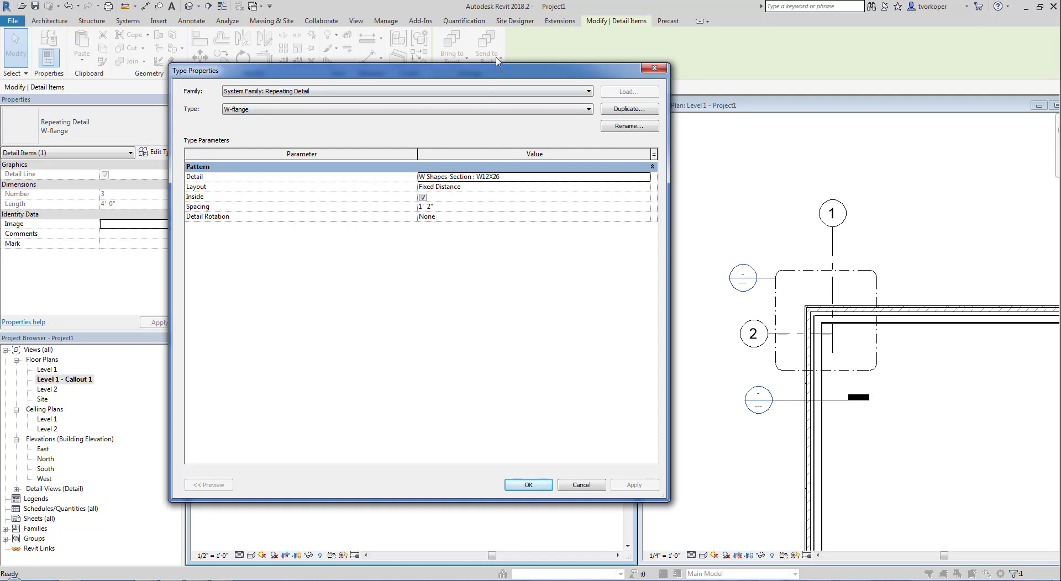
{"action": "left_click_drag", "start_coordinate": [496, 73], "coordinate": [864, 77]}
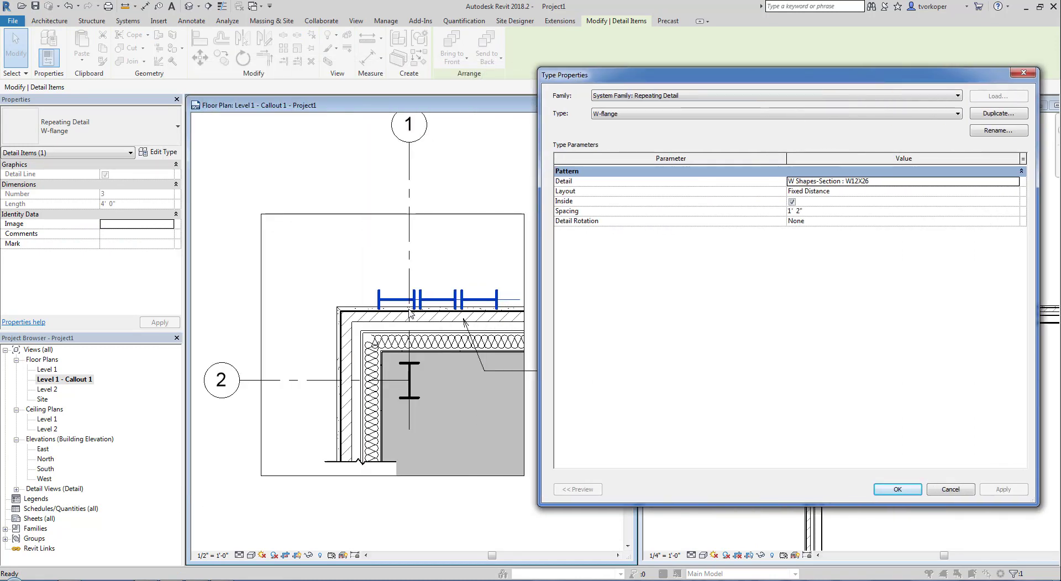
{"action": "left_click_drag", "start_coordinate": [654, 78], "coordinate": [591, 74]}
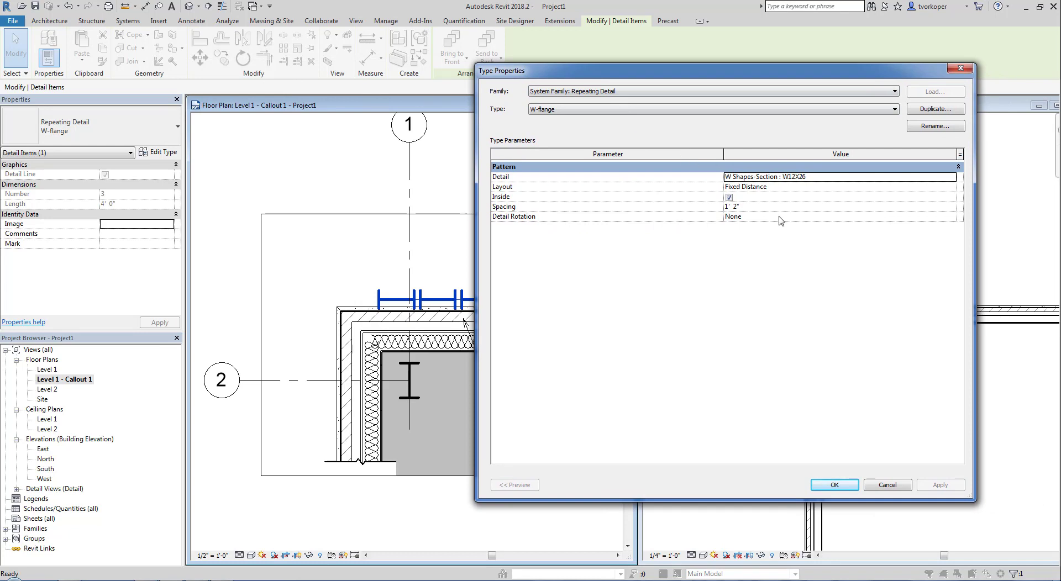
{"action": "left_click", "coordinate": [950, 217]}
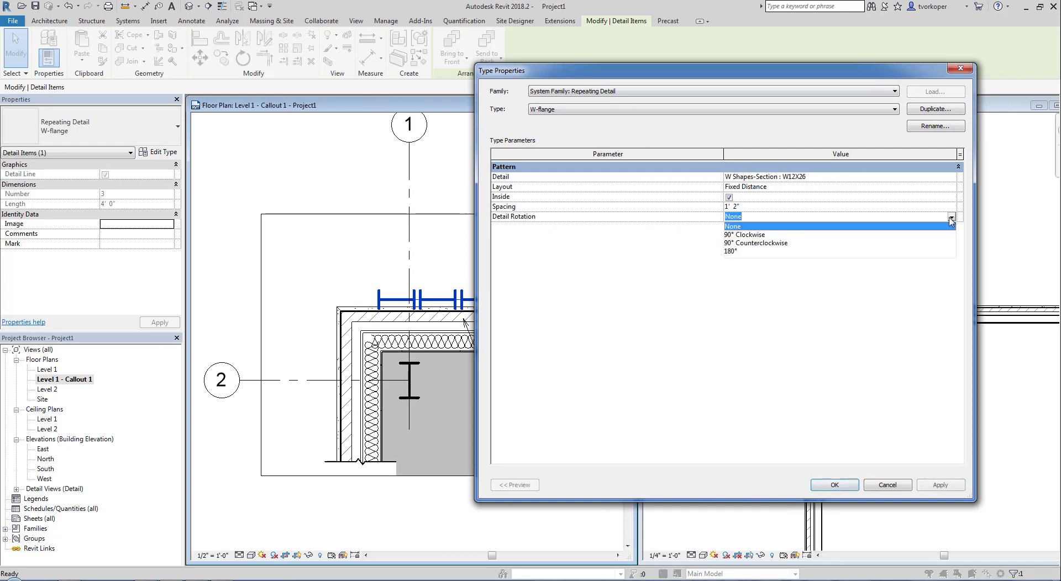
{"action": "left_click", "coordinate": [766, 239]}
{"action": "left_click", "coordinate": [834, 485]}
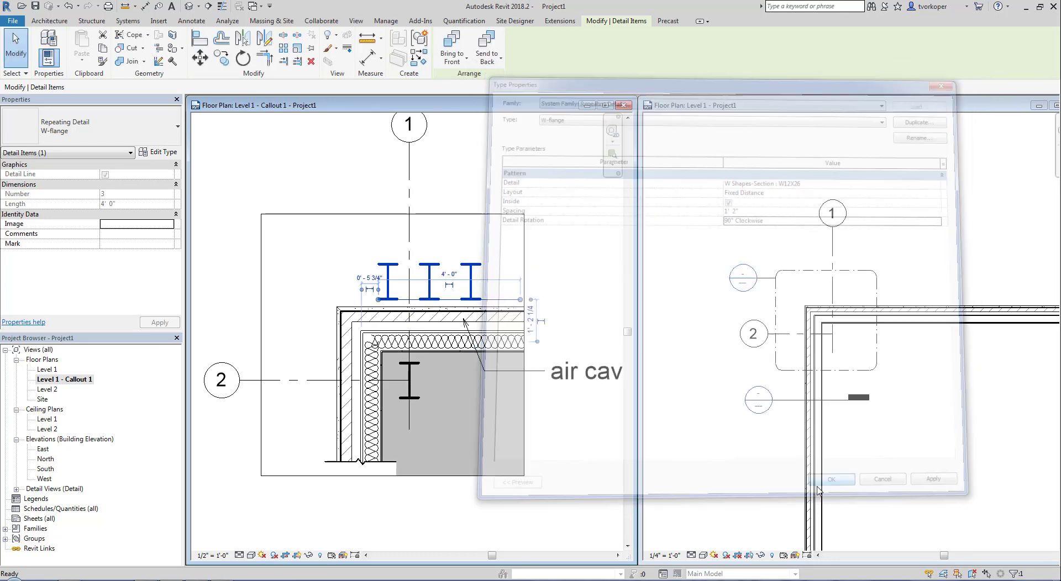
{"action": "left_click", "coordinate": [287, 246]}
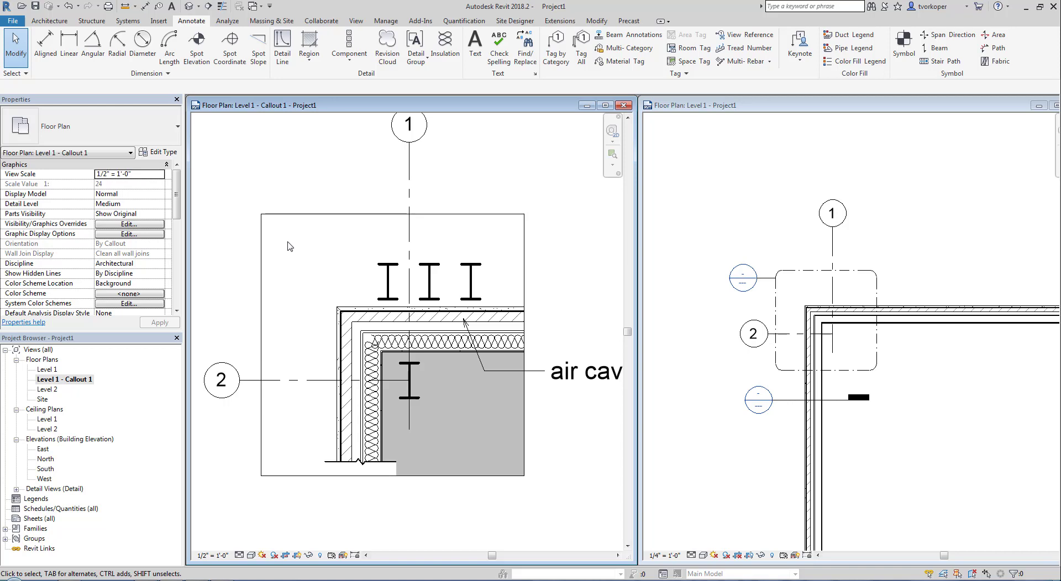
- Draw a second W-flange row above the wall with Create Similar (CS)
{"action": "left_click", "coordinate": [392, 266]}
{"action": "key", "text": "c"}
{"action": "key", "text": "s"}
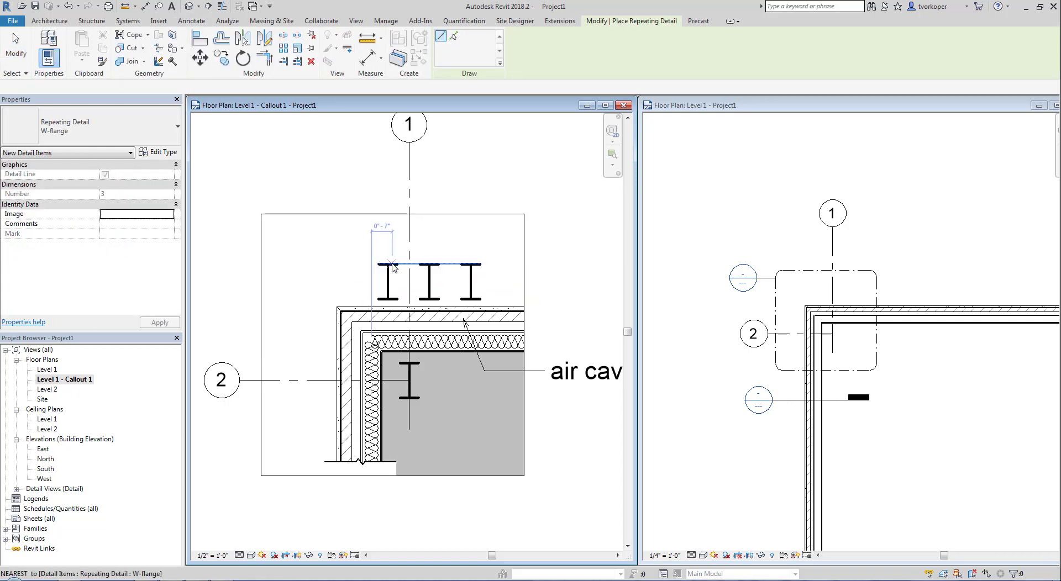
{"action": "left_click", "coordinate": [279, 253]}
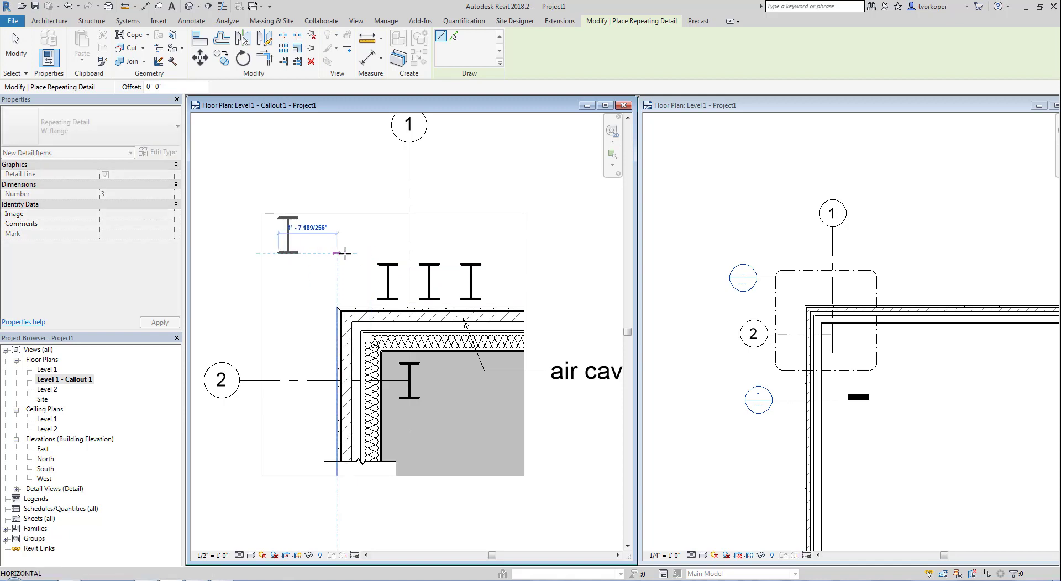
{"action": "left_click", "coordinate": [563, 254]}
{"action": "key", "text": "Escape"}
{"action": "key", "text": "Escape"}
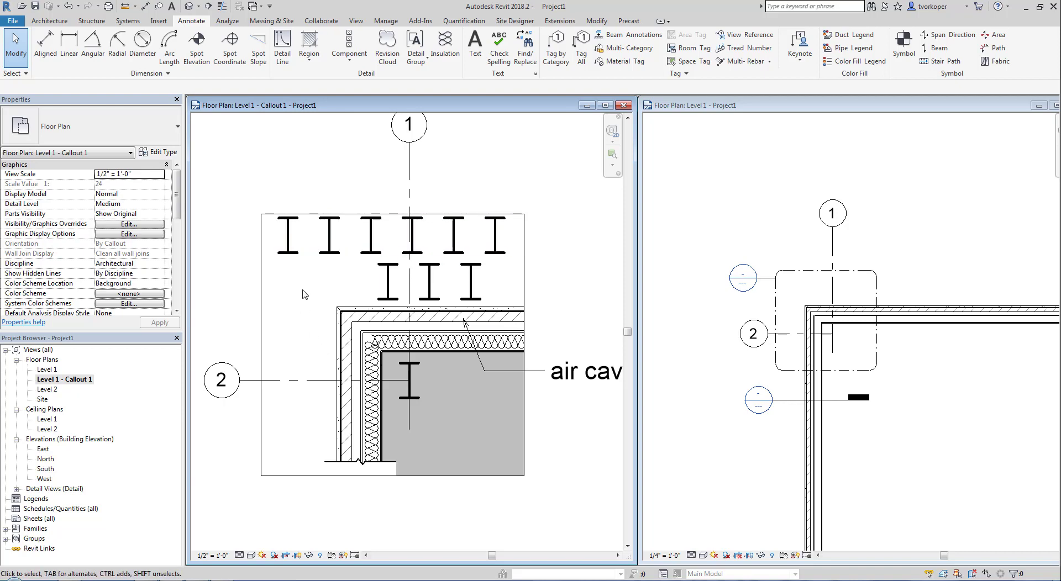
- Delete the upper W-flange row and the row of three flanges
{"action": "left_click", "coordinate": [305, 253]}
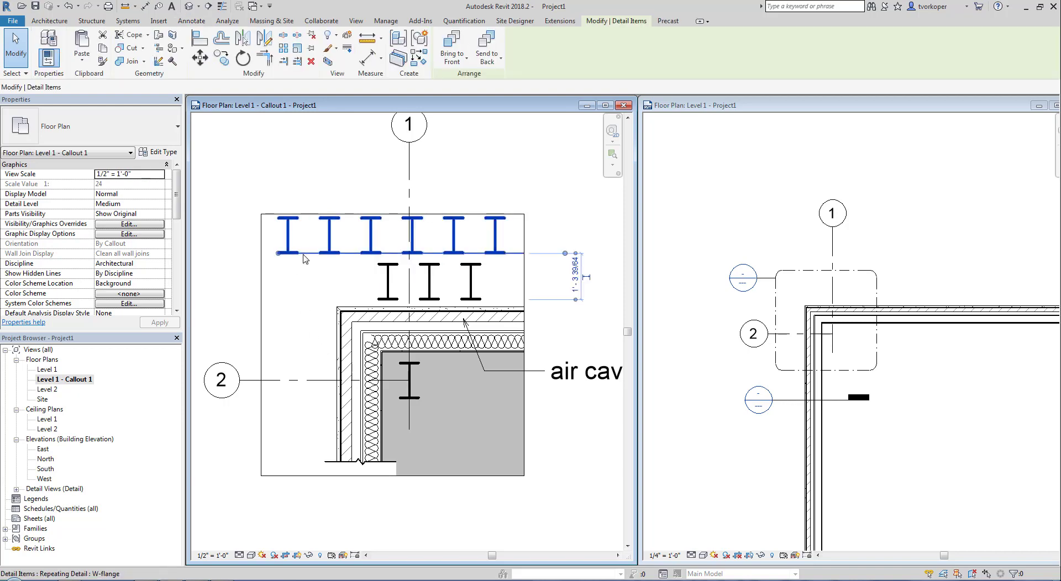
{"action": "key", "text": "Delete"}
{"action": "left_click", "coordinate": [385, 265]}
{"action": "key", "text": "Delete"}
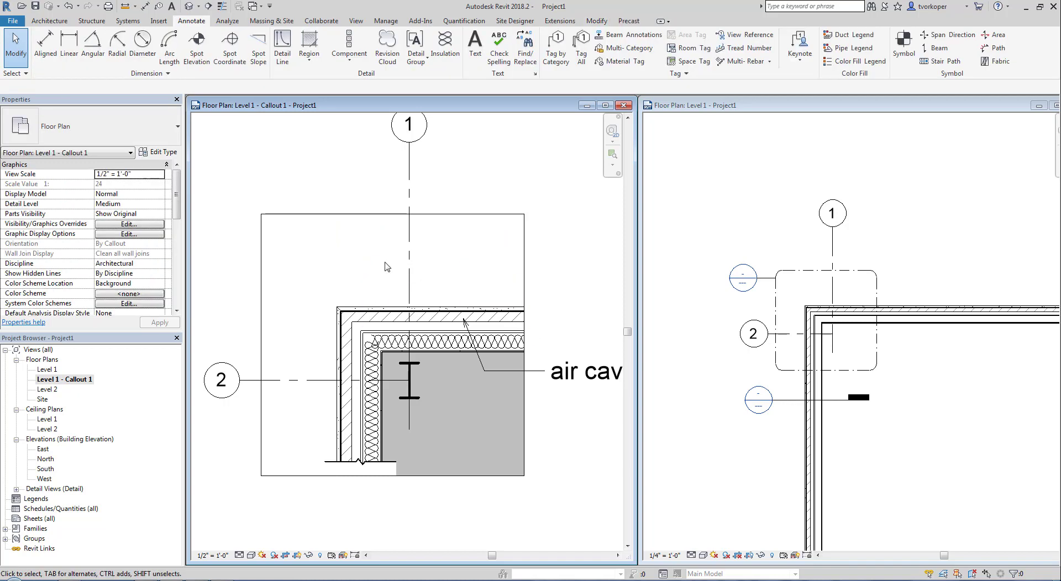
- Dimension grid line 2 to the wall's outer face (2'-0 27/32") using wall faces
{"action": "key", "text": "d"}
{"action": "key", "text": "i"}
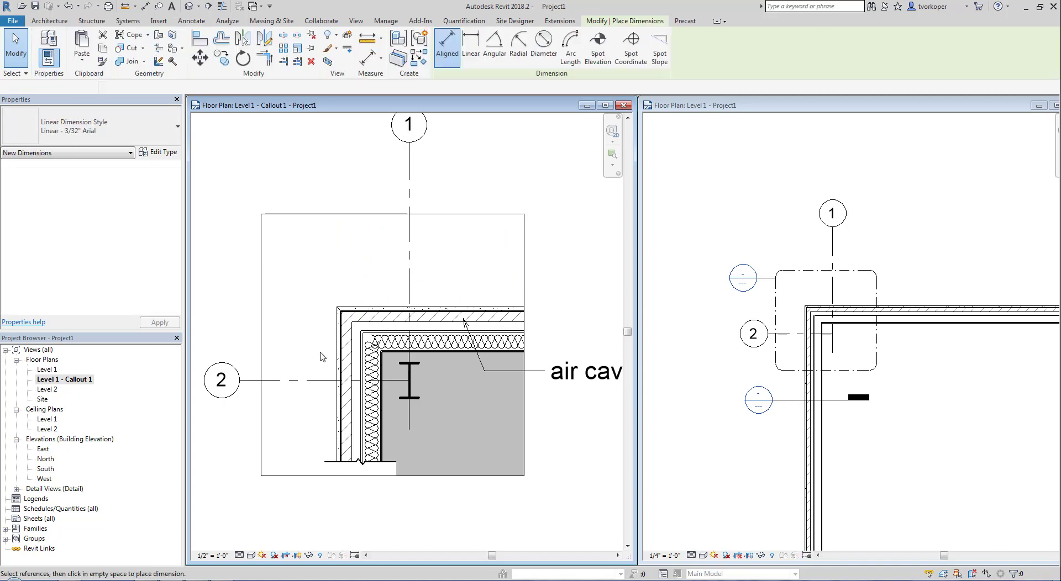
{"action": "scroll", "coordinate": [326, 390], "scroll_direction": "up", "scroll_amount": 2}
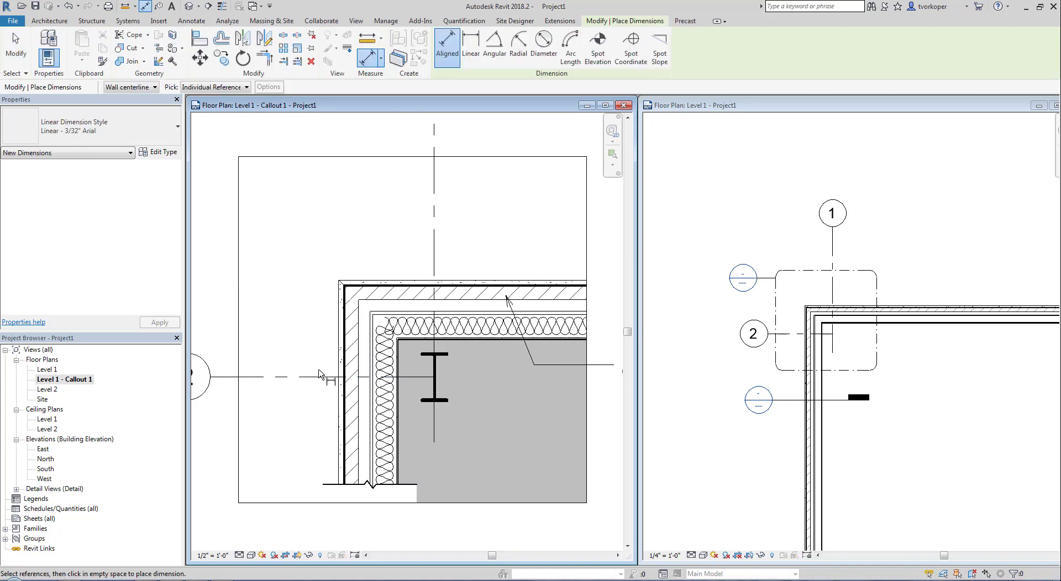
{"action": "left_click", "coordinate": [320, 375]}
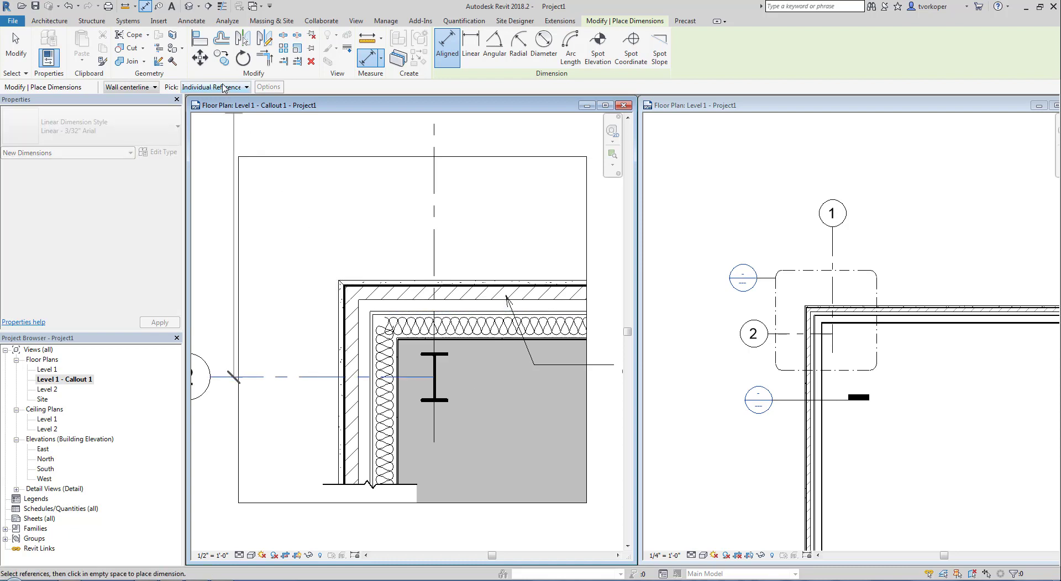
{"action": "left_click", "coordinate": [154, 88]}
{"action": "left_click", "coordinate": [124, 104]}
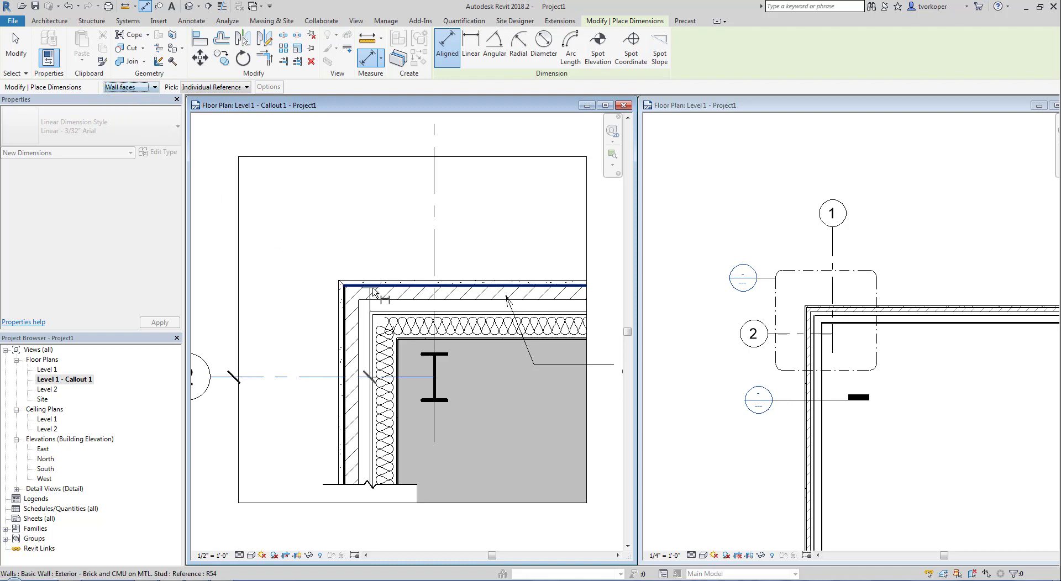
{"action": "left_click", "coordinate": [375, 282]}
{"action": "left_click", "coordinate": [285, 325]}
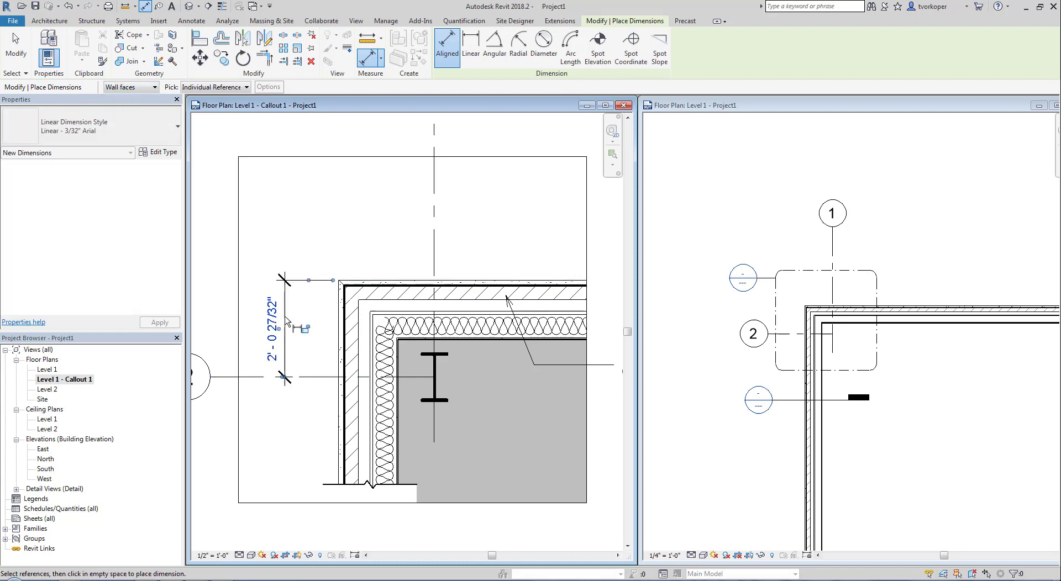
{"action": "key", "text": "Escape"}
- Dimension the wall's outer face to grid line 1, placing 2'-0 13/32" above the wall
{"action": "key", "text": "d"}
{"action": "key", "text": "i"}
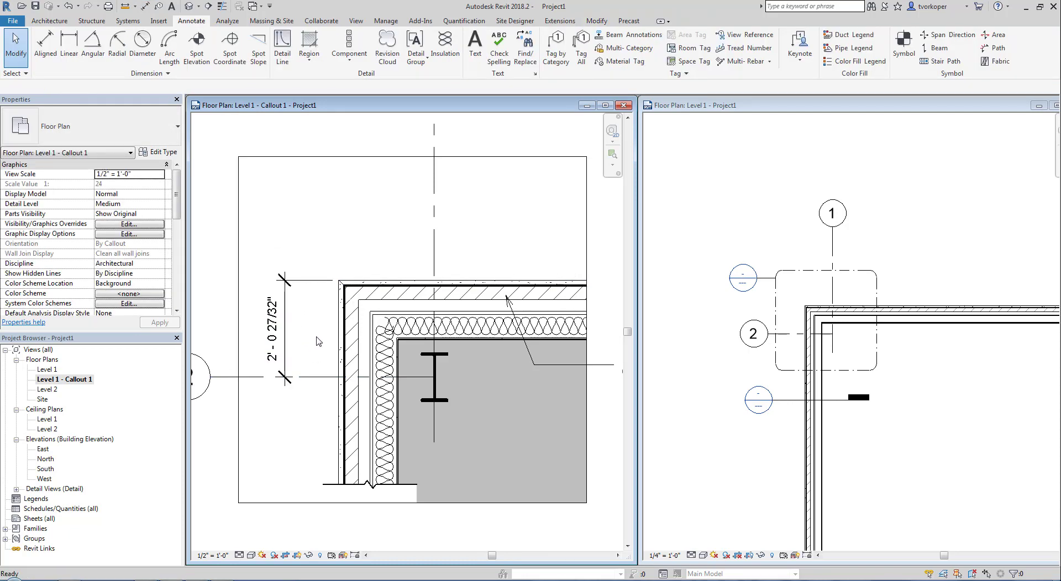
{"action": "left_click", "coordinate": [339, 326]}
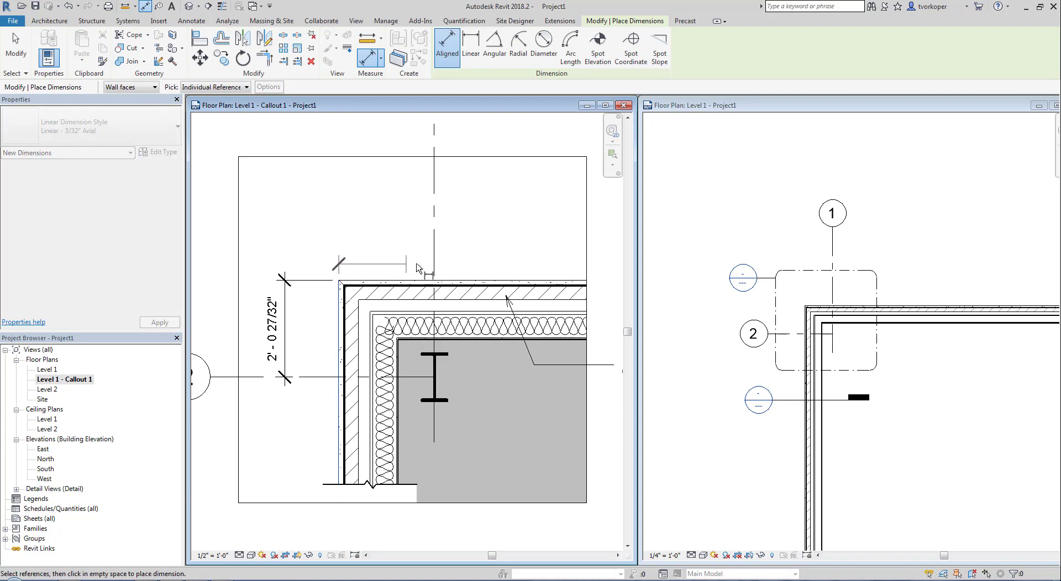
{"action": "left_click", "coordinate": [434, 257]}
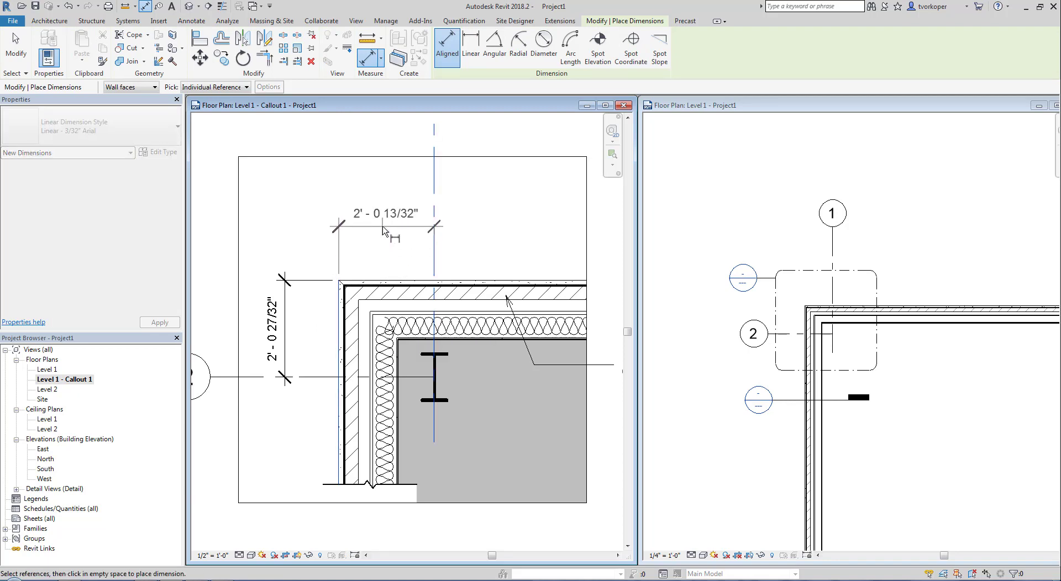
{"action": "left_click", "coordinate": [371, 226]}
{"action": "key", "text": "Escape"}
{"action": "scroll", "coordinate": [371, 271], "scroll_direction": "down", "scroll_amount": 2}
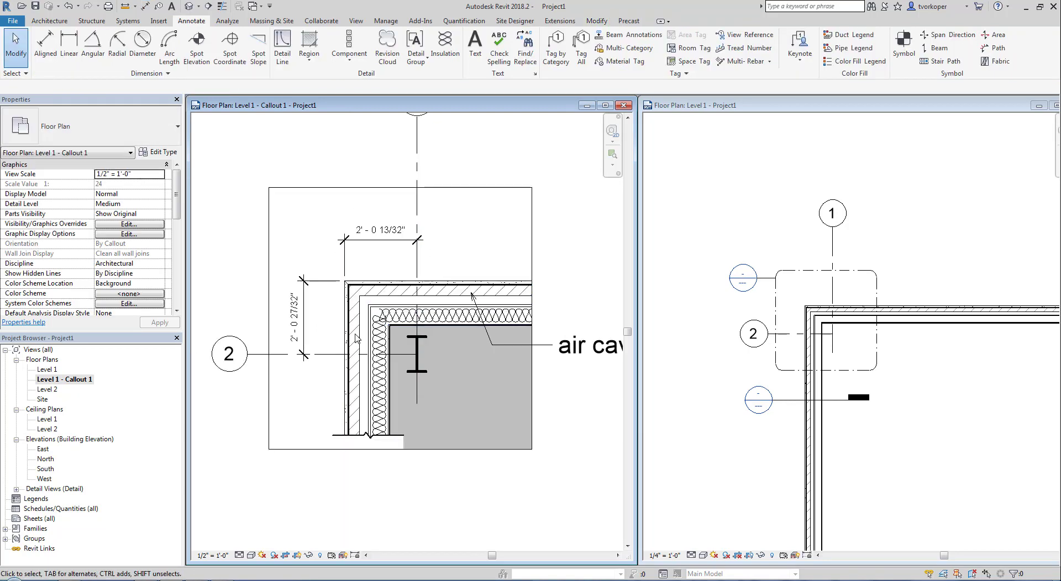
- Add a two-line 3/32" Arial leader note 'Steel col. / per struct' pointing to the column
{"action": "key", "text": "t"}
{"action": "key", "text": "x"}
{"action": "left_click", "coordinate": [89, 125]}
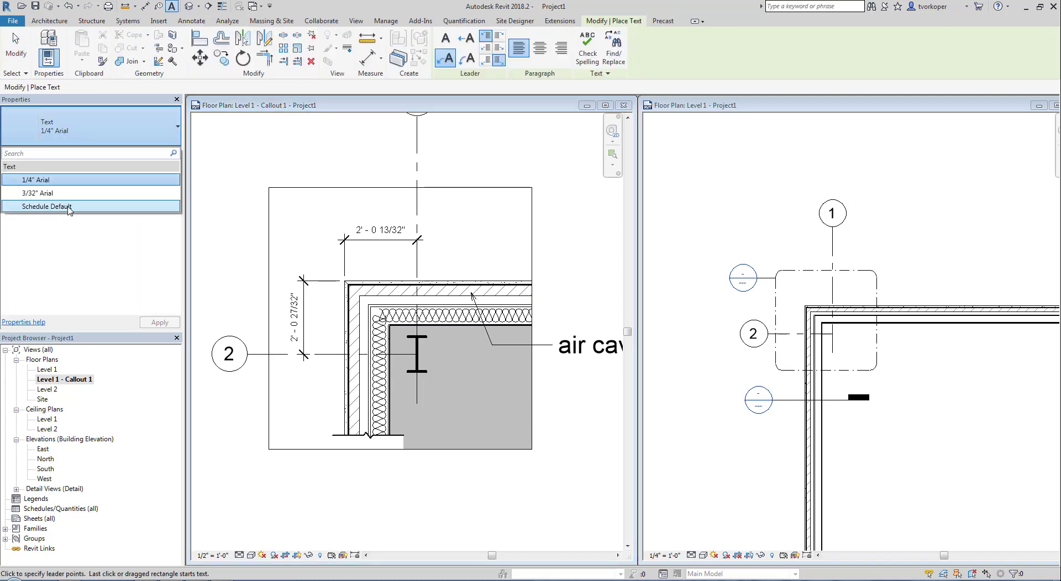
{"action": "left_click", "coordinate": [66, 194]}
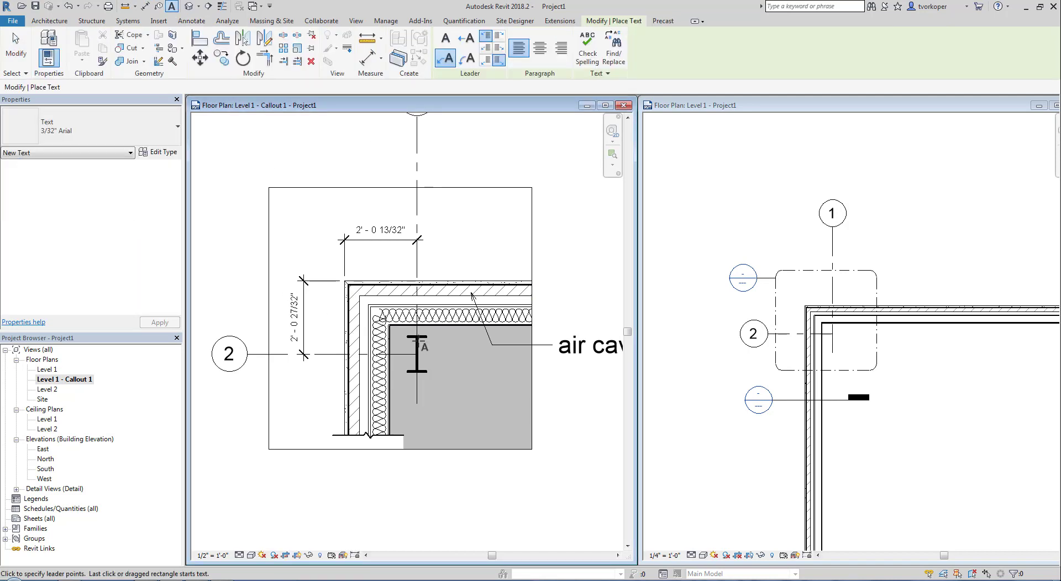
{"action": "left_click", "coordinate": [419, 339]}
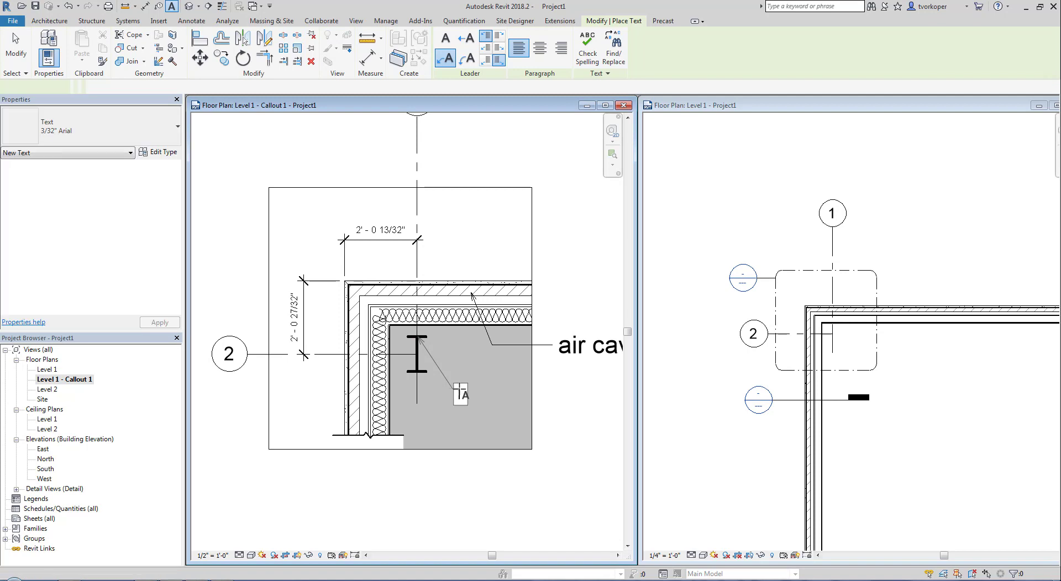
{"action": "left_click", "coordinate": [460, 394]}
{"action": "type", "text": "Ste"}
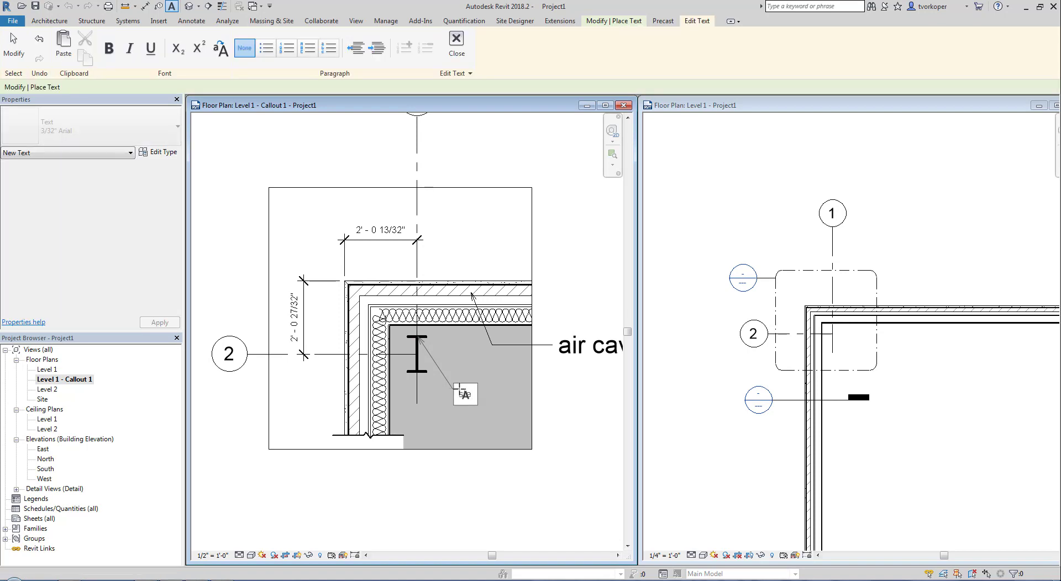
{"action": "type", "text": "el col."}
{"action": "key", "text": "Return"}
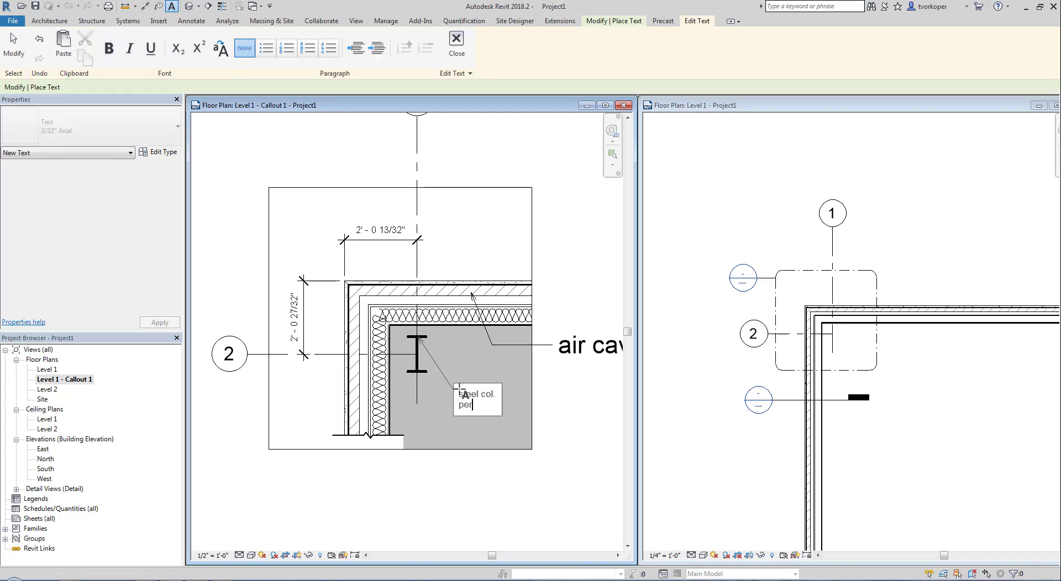
{"action": "type", "text": "per struct."}
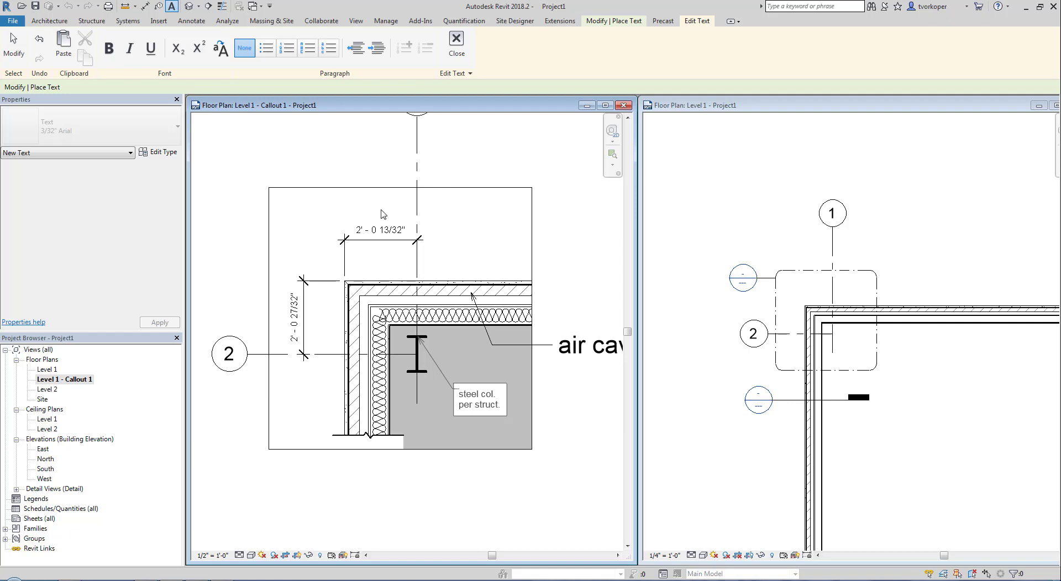
{"action": "left_click", "coordinate": [395, 214]}
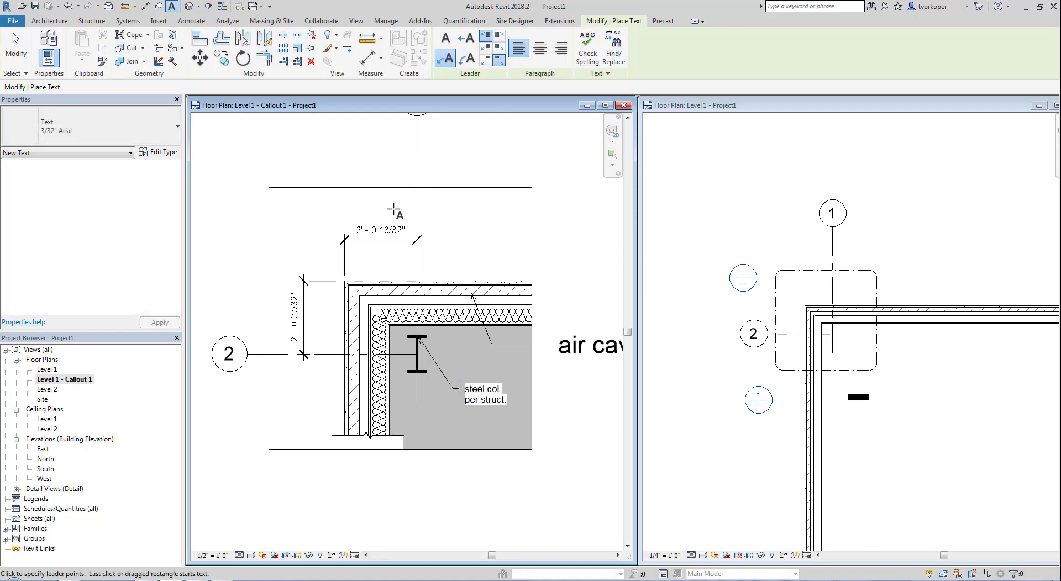
- Exit the Text tool, pan the callout, and review the View tab's creation commands
{"action": "key", "text": "Escape"}
{"action": "key", "text": "Escape"}
{"action": "middle_click_drag", "start_coordinate": [340, 279], "coordinate": [368, 334]}
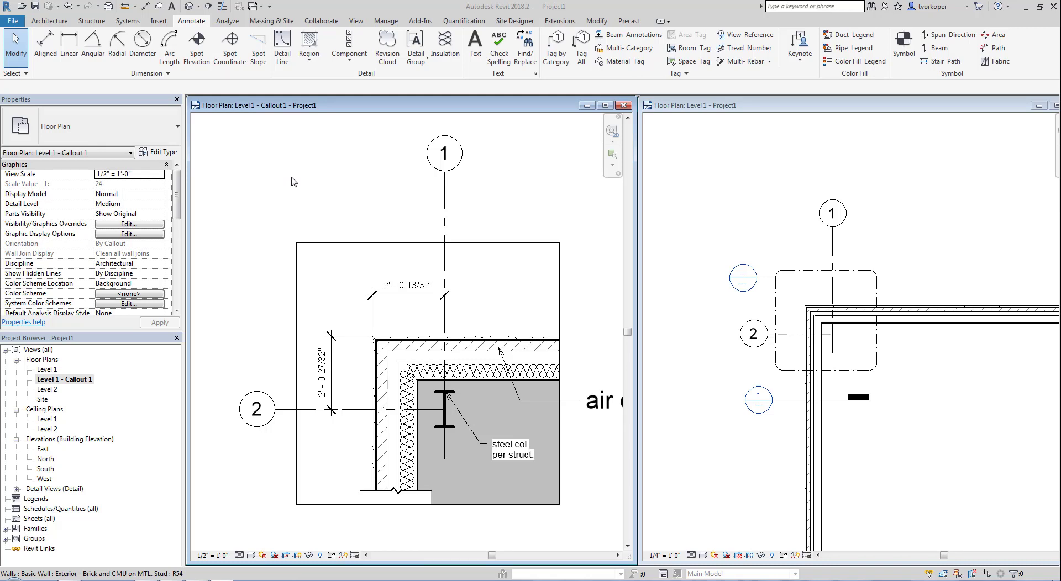
{"action": "left_click", "coordinate": [359, 24]}
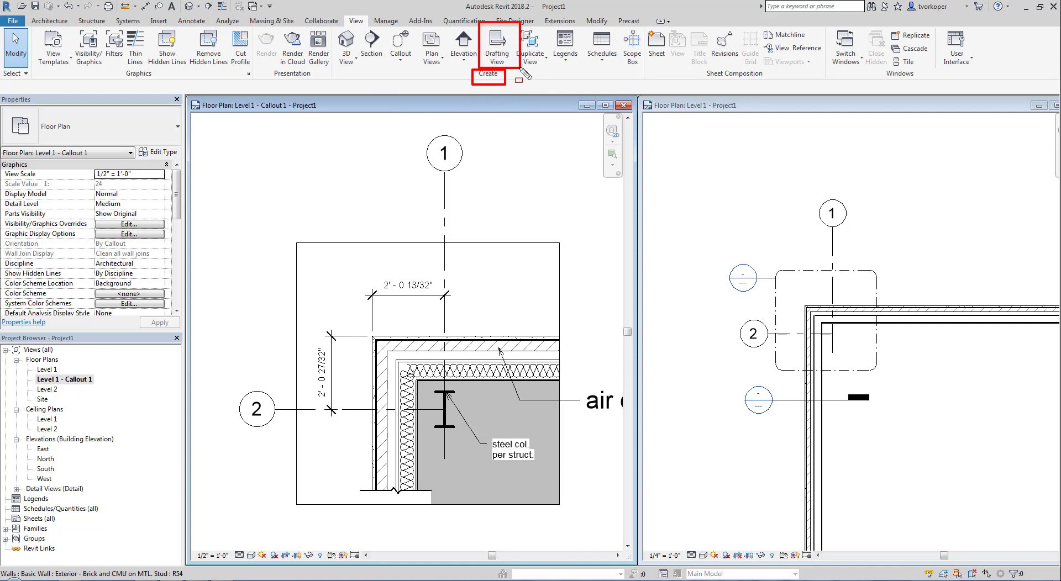
{"action": "key", "text": "Escape"}
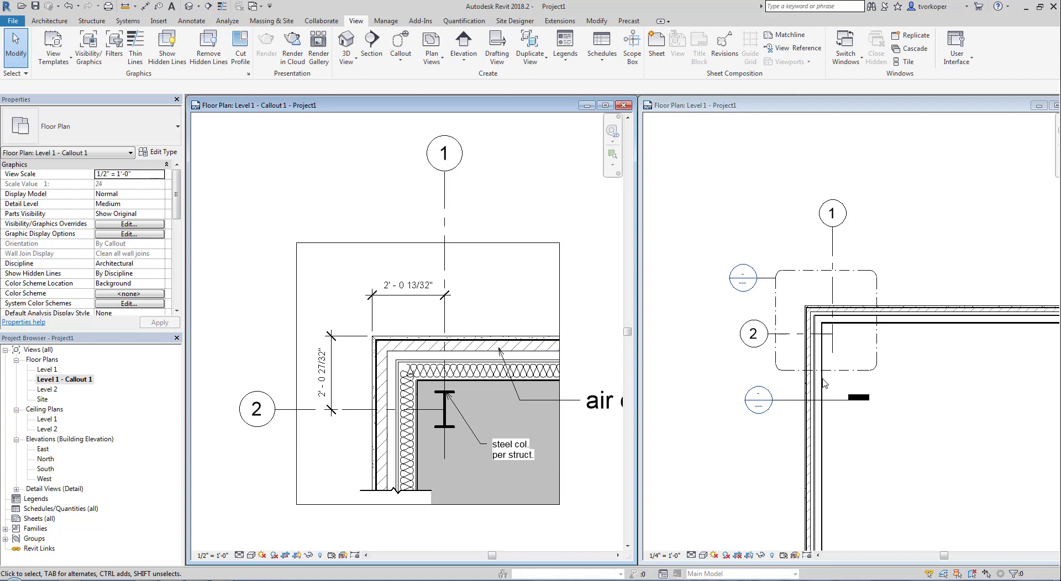
- Make the Level 1 plan the active view and start a new drafting view
{"action": "middle_click_drag", "start_coordinate": [760, 335], "coordinate": [735, 293]}
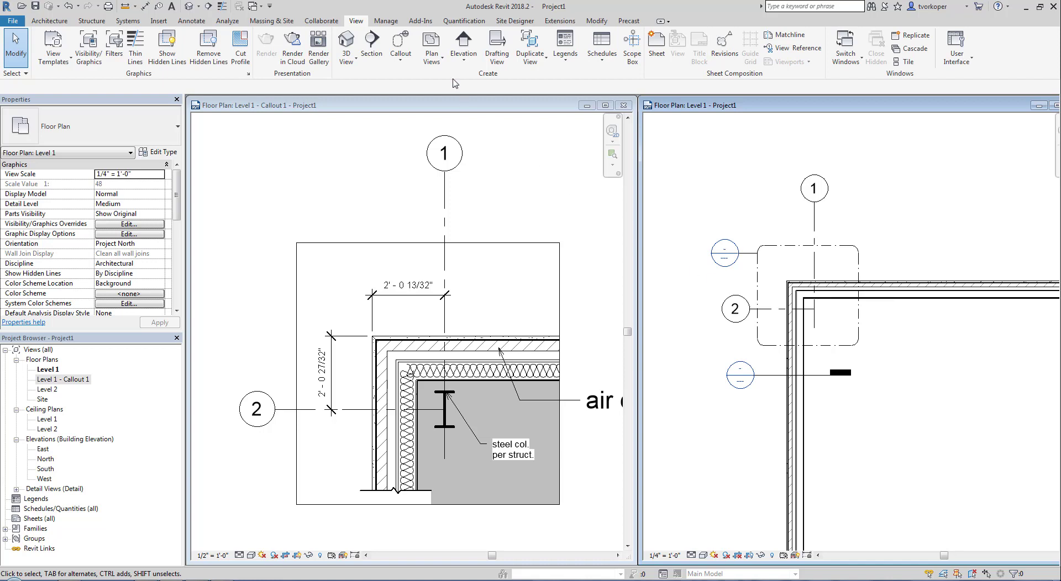
{"action": "left_click", "coordinate": [497, 47]}
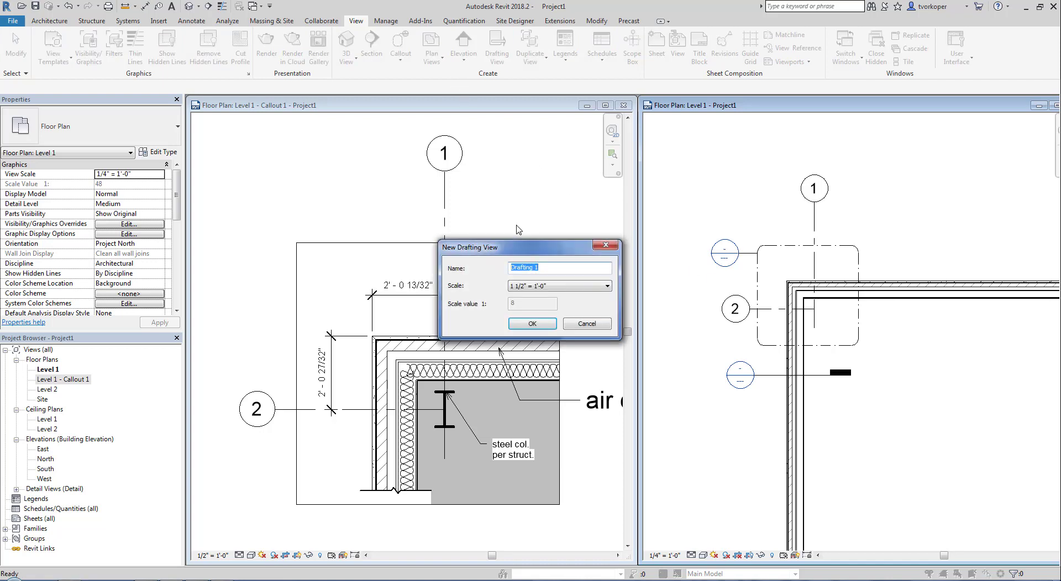
- Name the new drafting view 'Happy Face' and enlarge its window
{"action": "type", "text": "Happy Face"}
{"action": "left_click", "coordinate": [533, 323]}
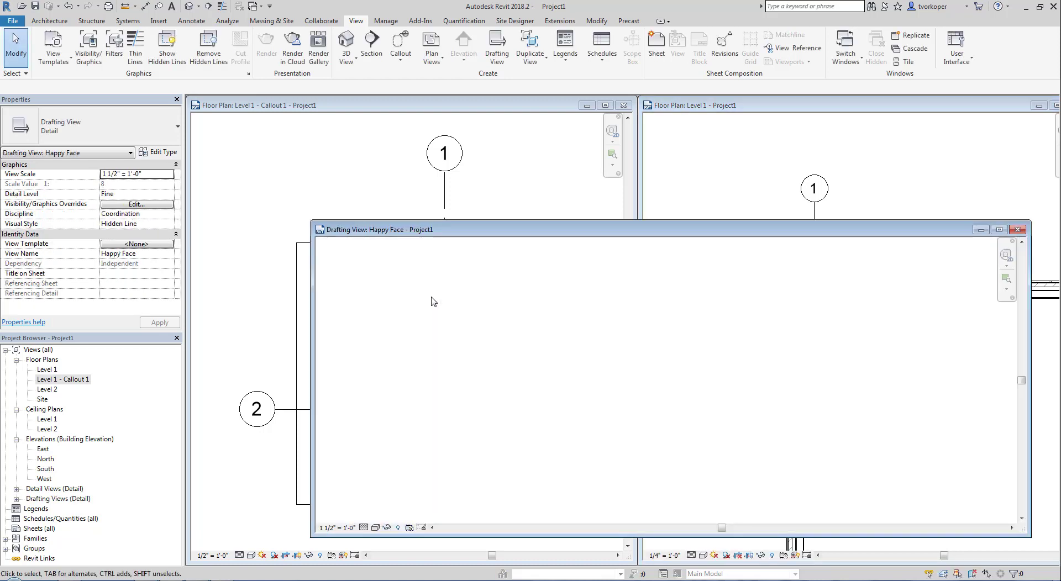
{"action": "left_click_drag", "start_coordinate": [496, 230], "coordinate": [427, 139]}
{"action": "left_click_drag", "start_coordinate": [465, 447], "coordinate": [461, 502]}
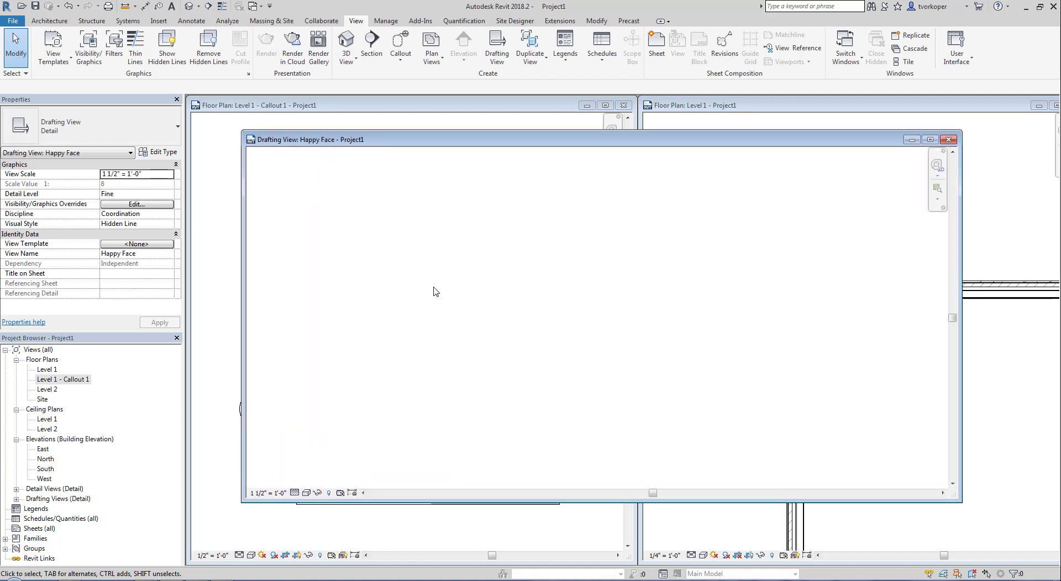
- Draw two detail-line circles as eyes, the right one smaller
{"action": "key", "text": "d"}
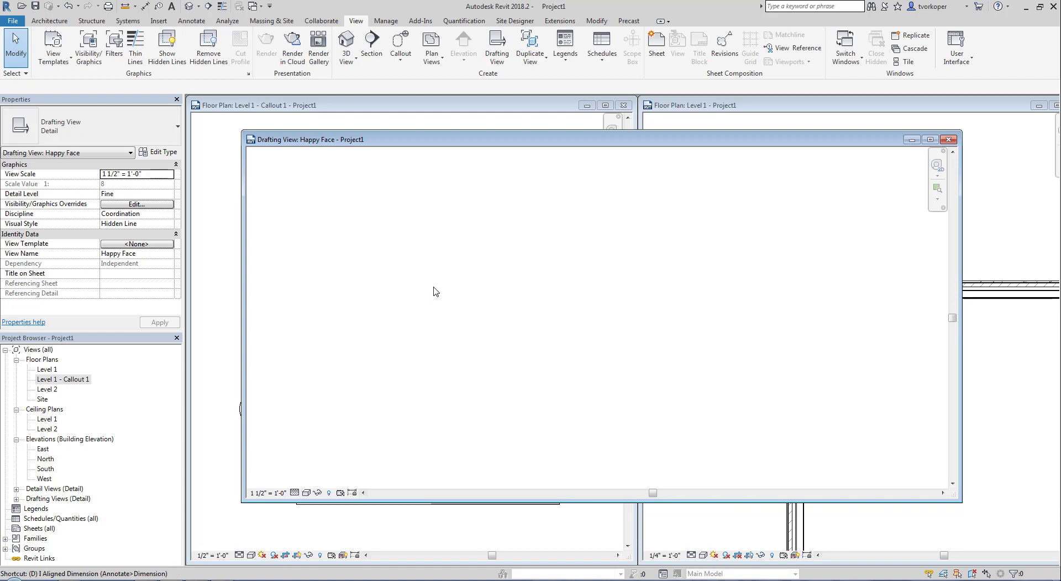
{"action": "key", "text": "l"}
{"action": "left_click", "coordinate": [489, 35]}
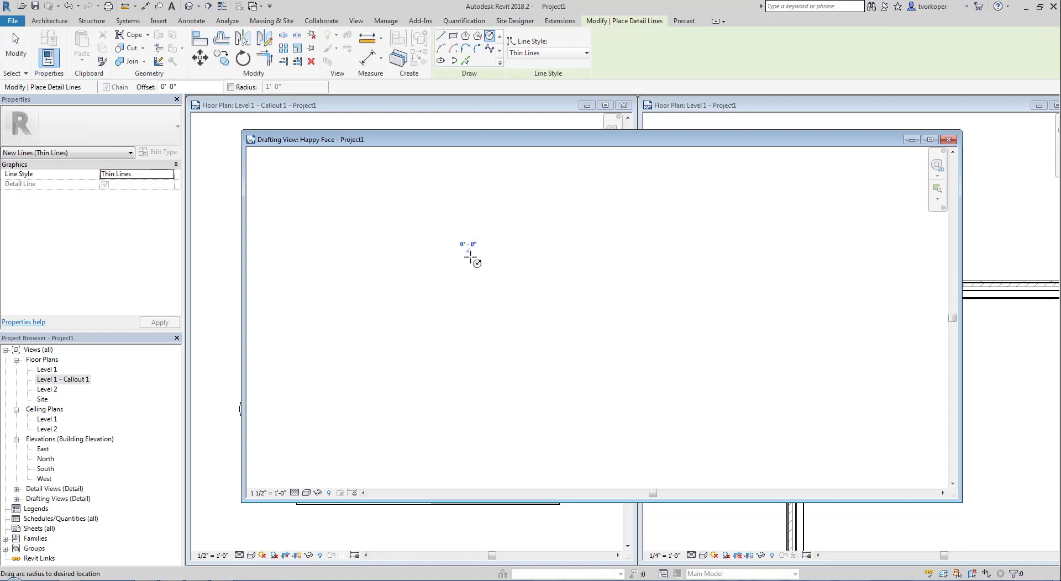
{"action": "left_click", "coordinate": [468, 250]}
{"action": "left_click", "coordinate": [493, 275]}
{"action": "left_click", "coordinate": [571, 248]}
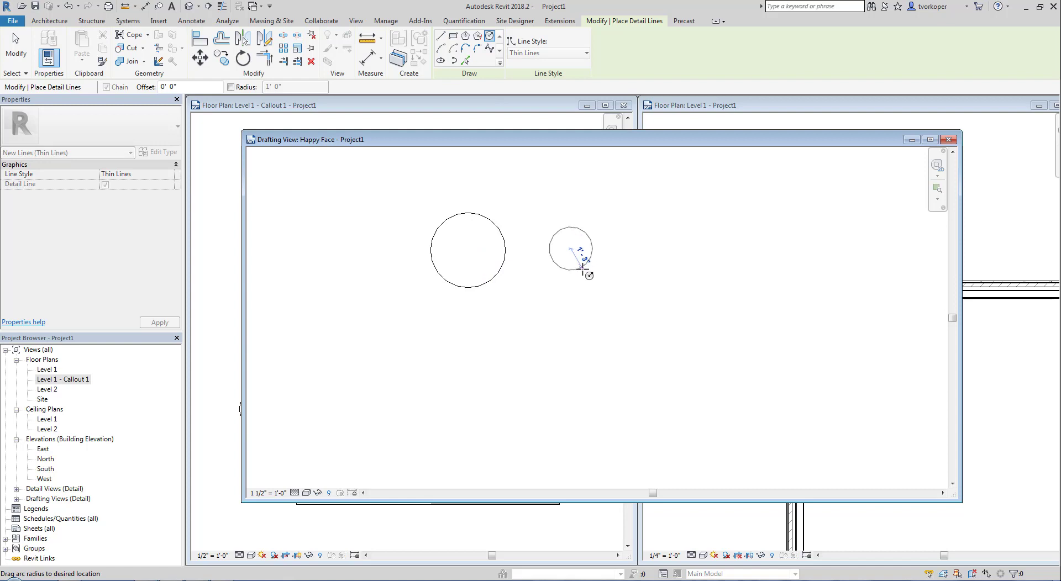
{"action": "left_click", "coordinate": [584, 269]}
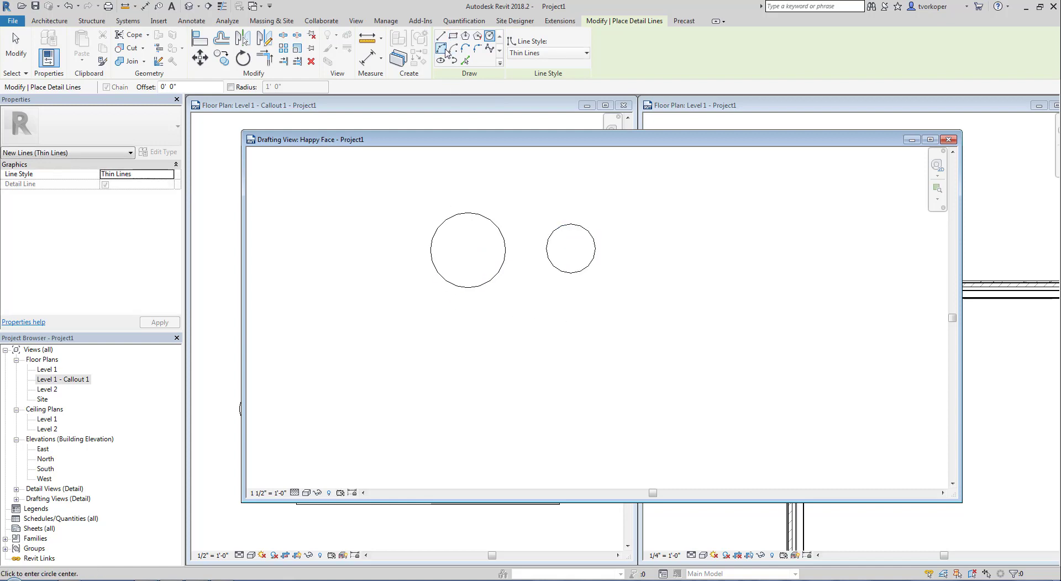
- Add a start-end-radius arc smile below the eyes, then close the view
{"action": "left_click", "coordinate": [440, 48]}
{"action": "left_click", "coordinate": [371, 300]}
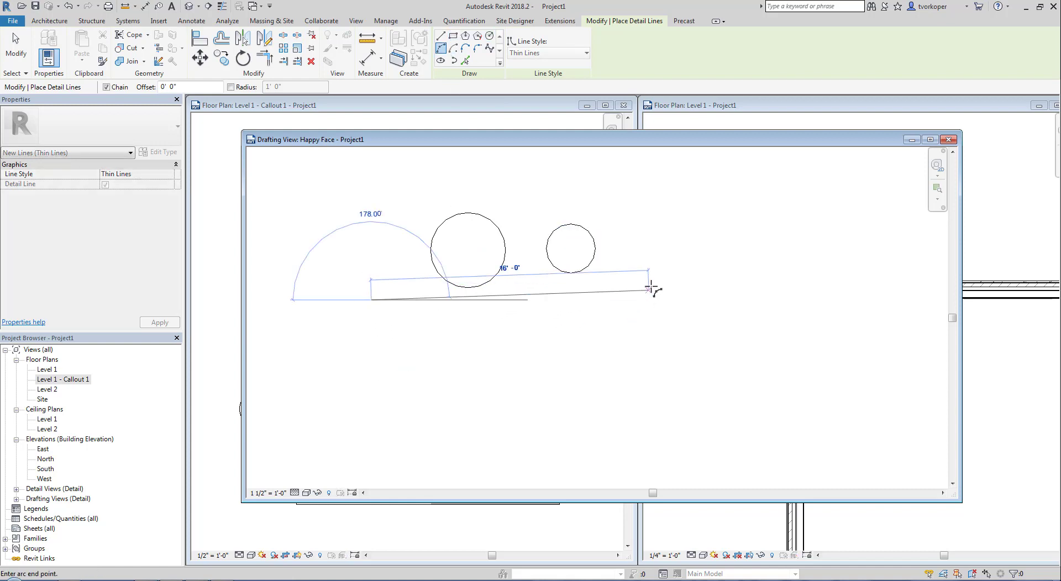
{"action": "left_click", "coordinate": [663, 300]}
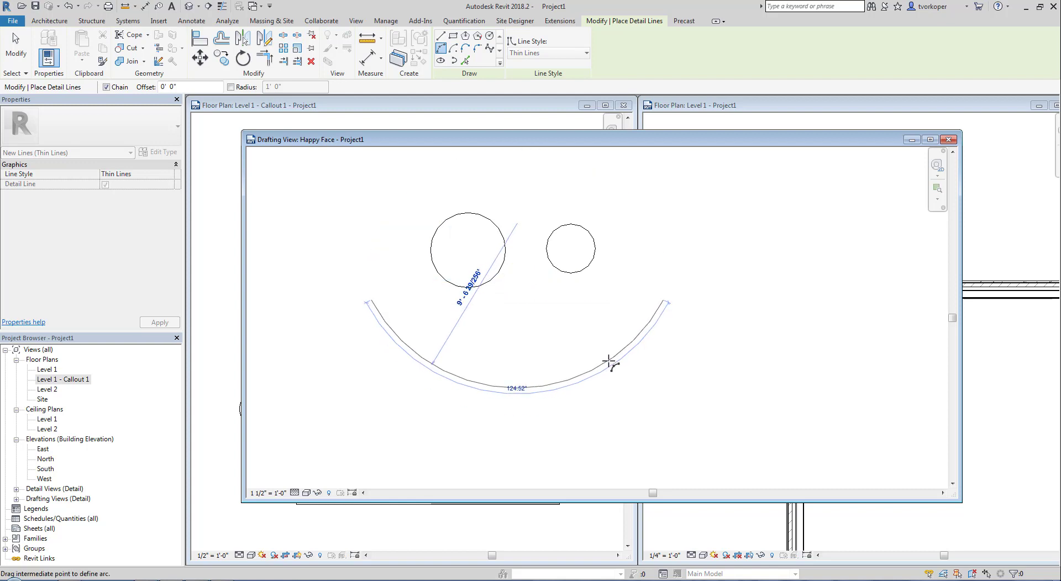
{"action": "left_click", "coordinate": [611, 359]}
{"action": "key", "text": "Escape"}
{"action": "key", "text": "Escape"}
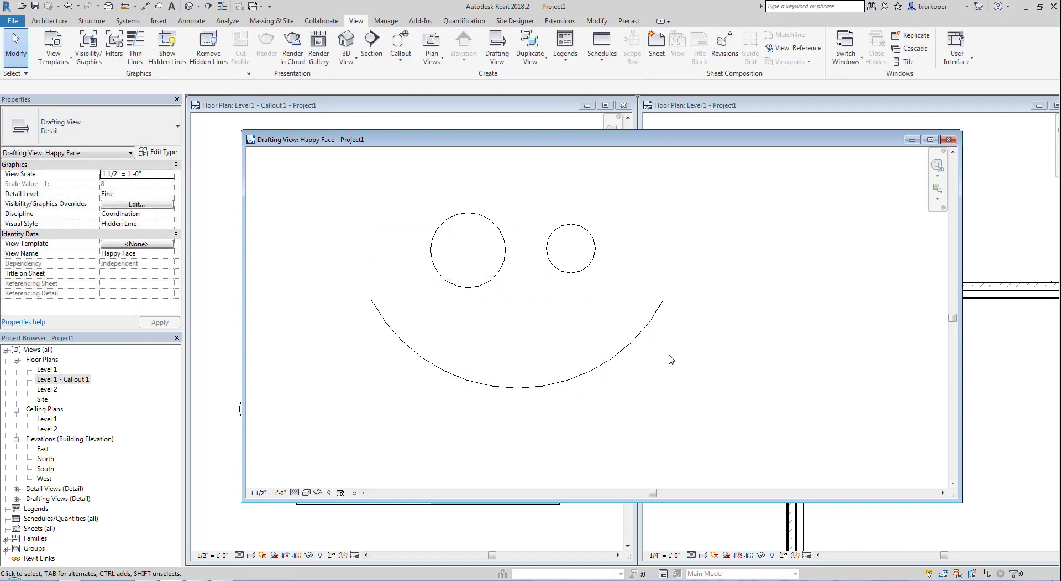
{"action": "left_click", "coordinate": [948, 139]}
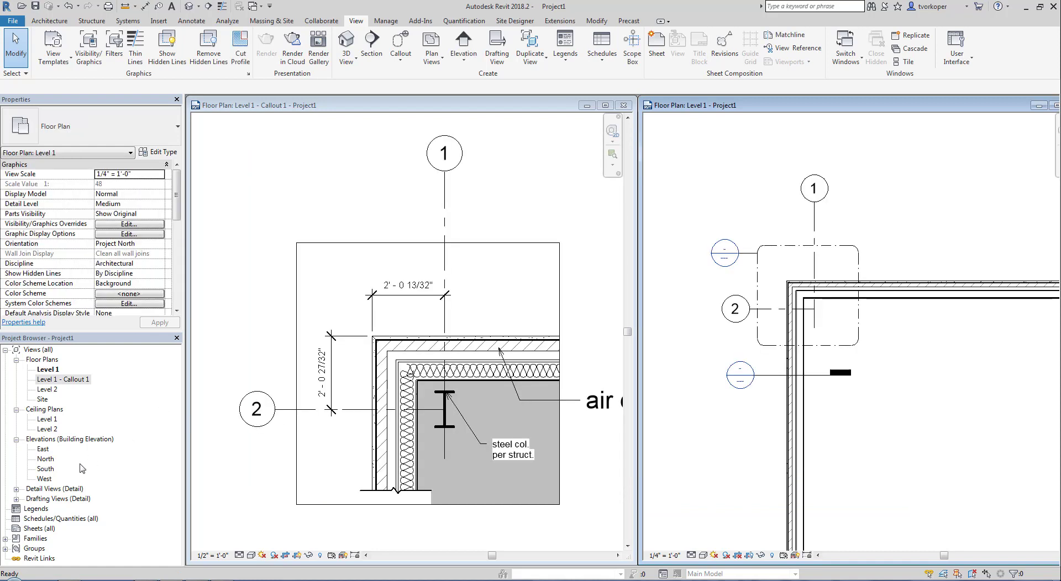
- Create sheet A101 with the default title block and zoom to fit it
{"action": "right_click", "coordinate": [40, 528]}
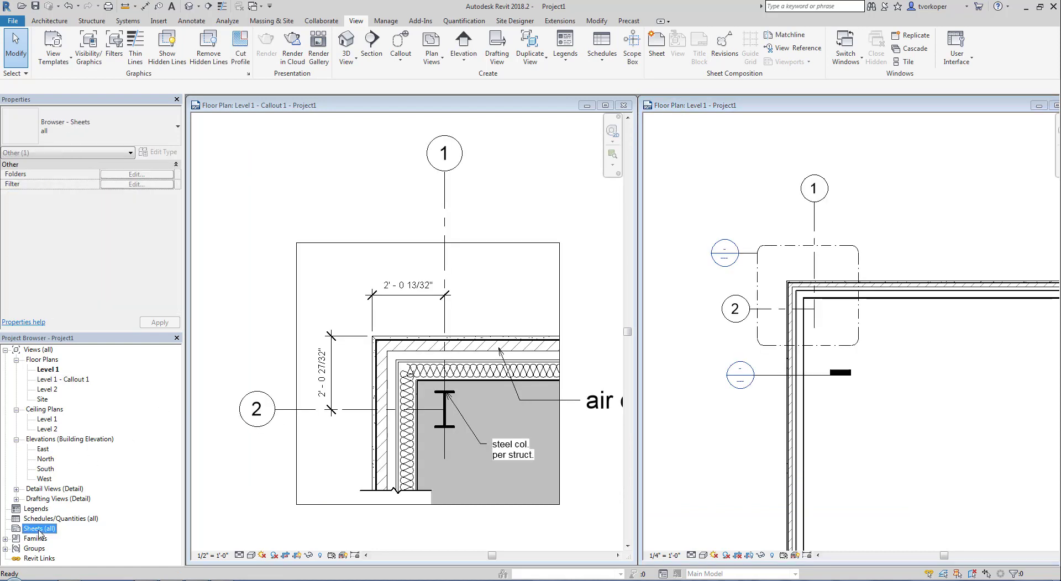
{"action": "left_click", "coordinate": [74, 464]}
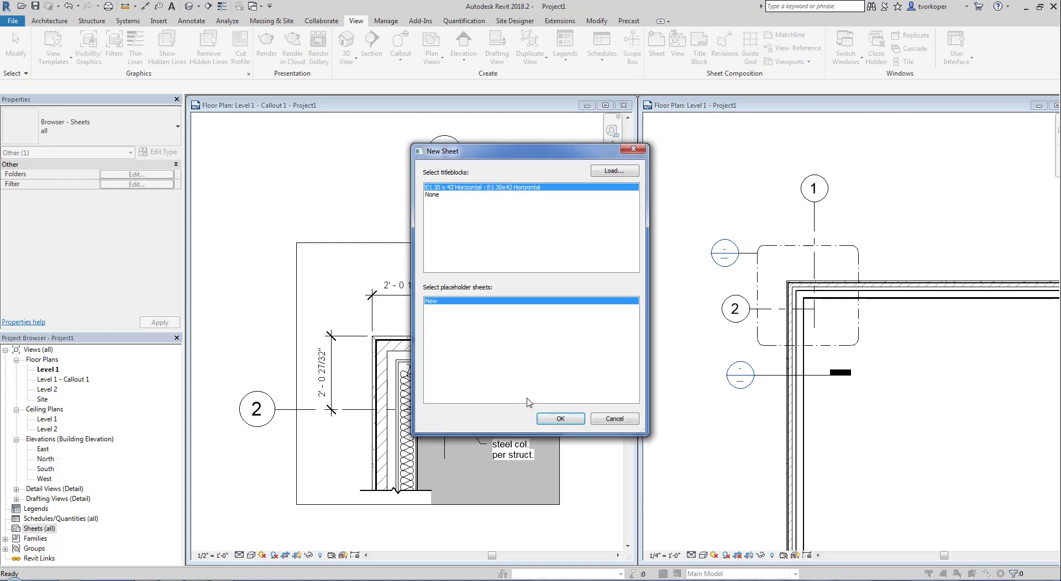
{"action": "left_click", "coordinate": [555, 410]}
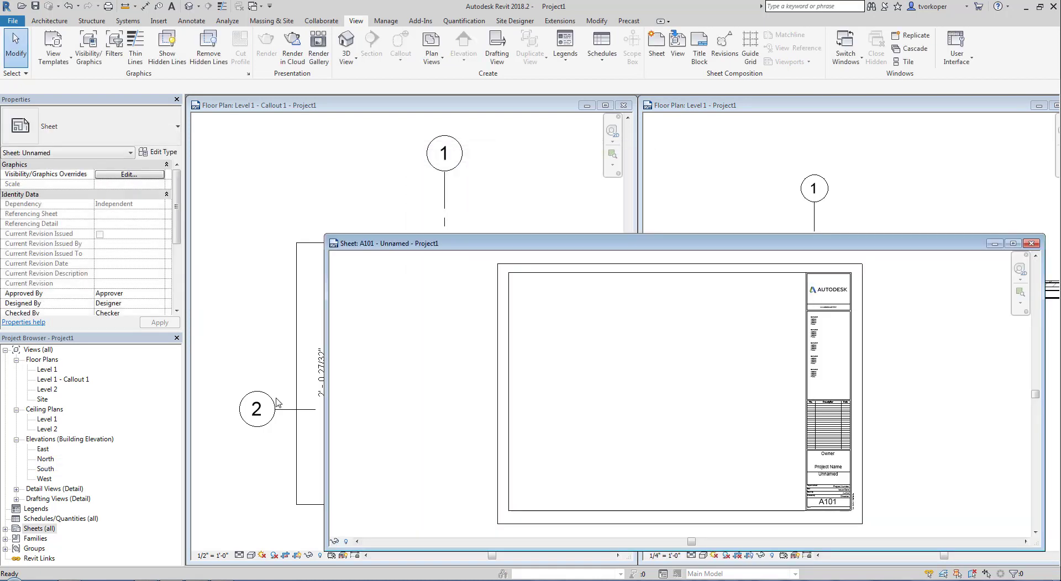
{"action": "left_click", "coordinate": [1013, 244]}
{"action": "key", "text": "z"}
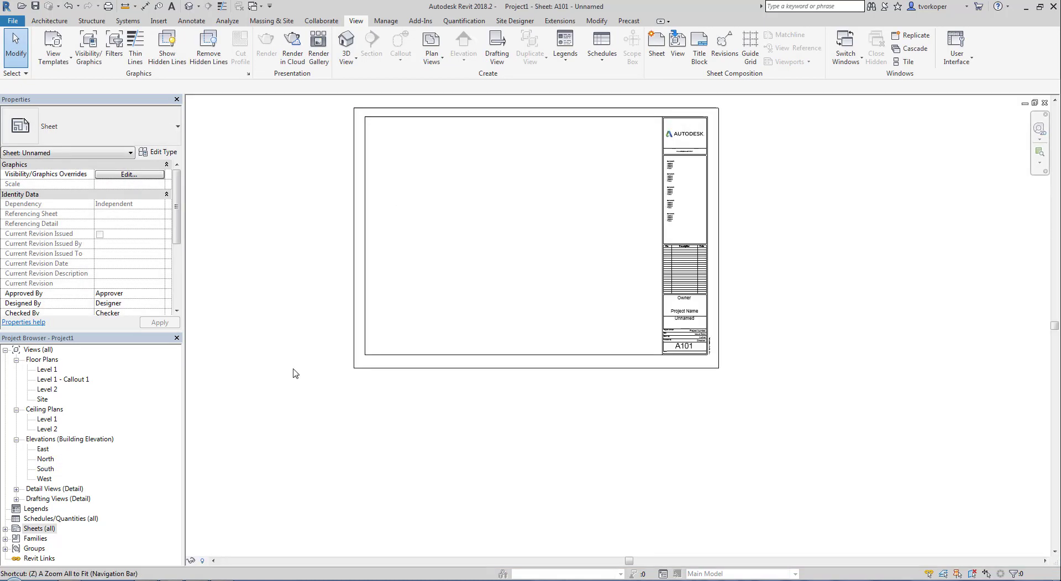
{"action": "key", "text": "e"}
- Place the Level 1 floor plan as a viewport on sheet A101
{"action": "left_click_drag", "start_coordinate": [44, 373], "coordinate": [503, 353]}
{"action": "left_click", "coordinate": [578, 333]}
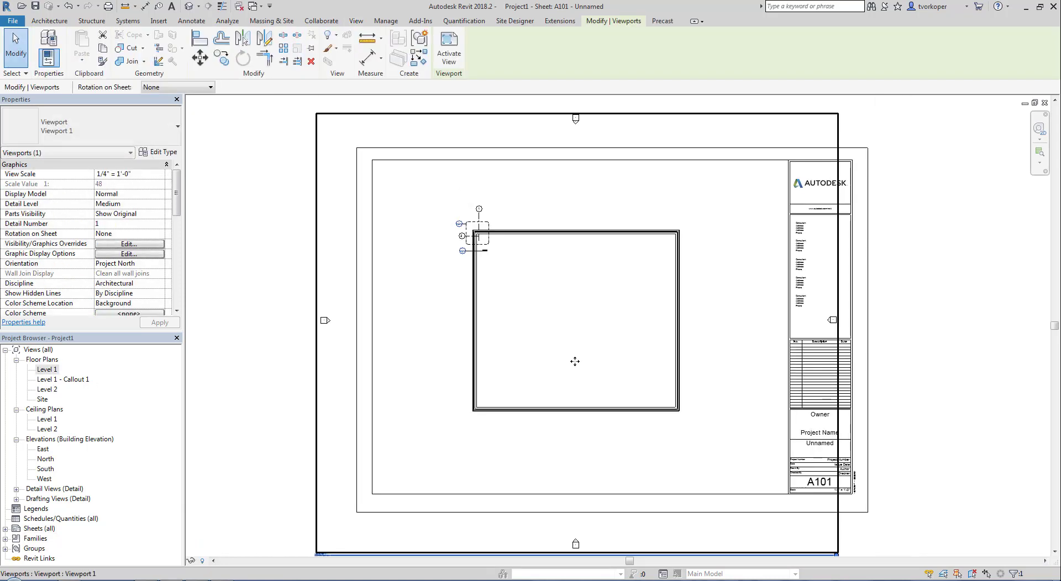
{"action": "scroll", "coordinate": [572, 358], "scroll_direction": "down", "scroll_amount": 2}
- Tighten the Level 1 plan's crop region on all four sides around the building
{"action": "double_click", "coordinate": [554, 354]}
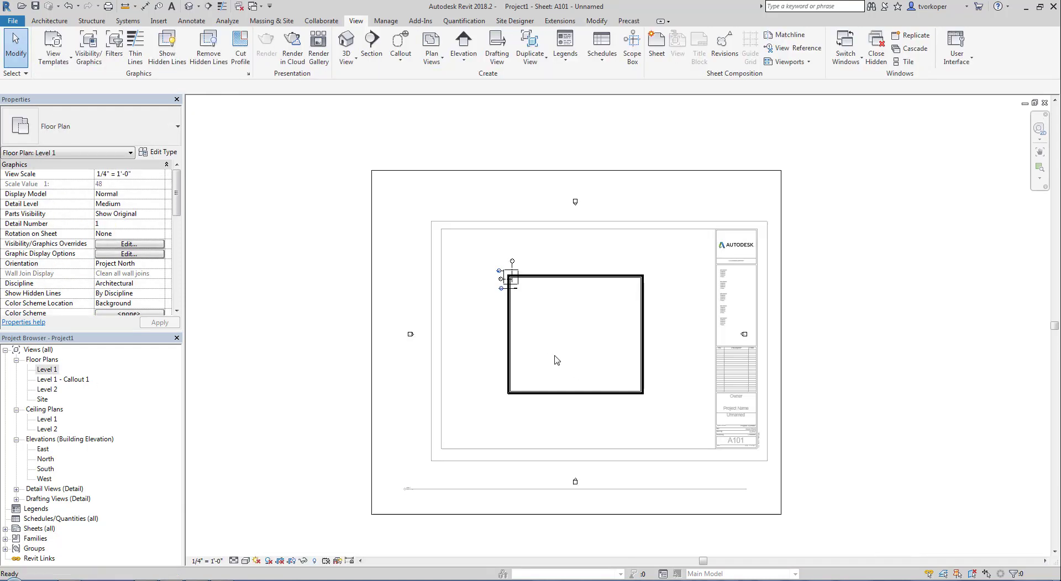
{"action": "left_click", "coordinate": [775, 333]}
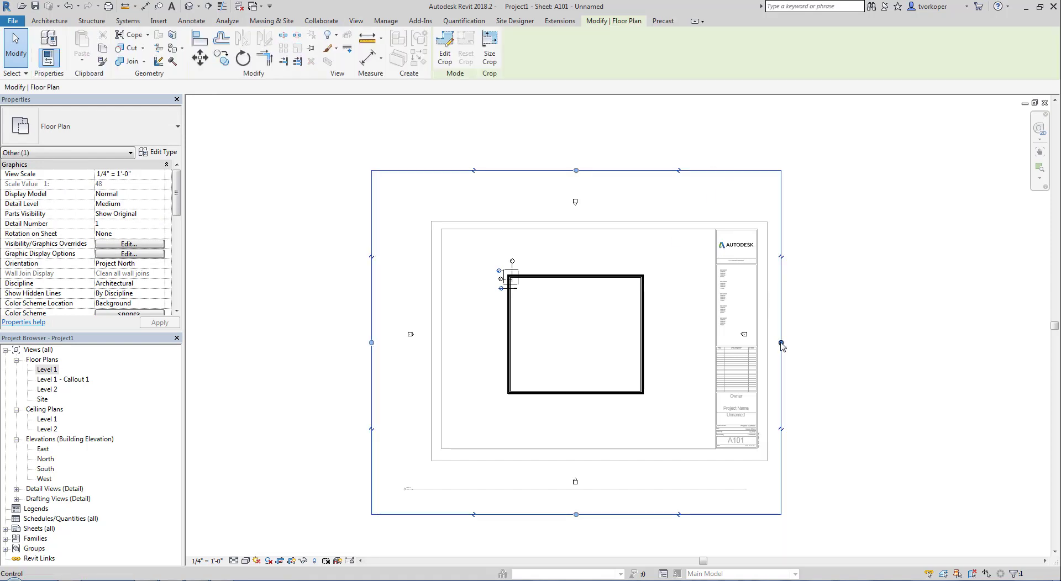
{"action": "left_click_drag", "start_coordinate": [780, 343], "coordinate": [655, 343]}
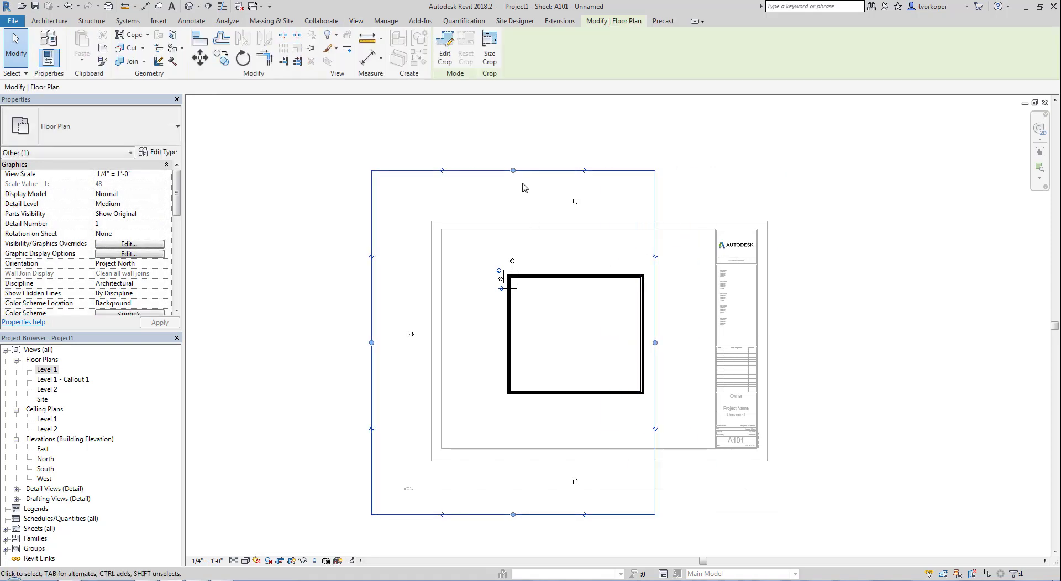
{"action": "left_click_drag", "start_coordinate": [513, 170], "coordinate": [513, 253]}
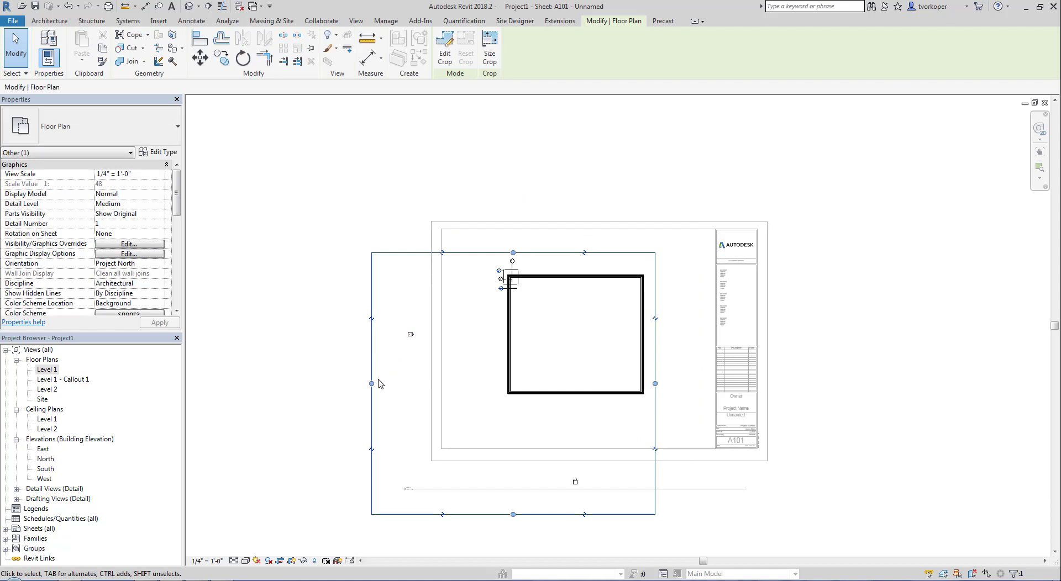
{"action": "left_click_drag", "start_coordinate": [371, 383], "coordinate": [480, 384]}
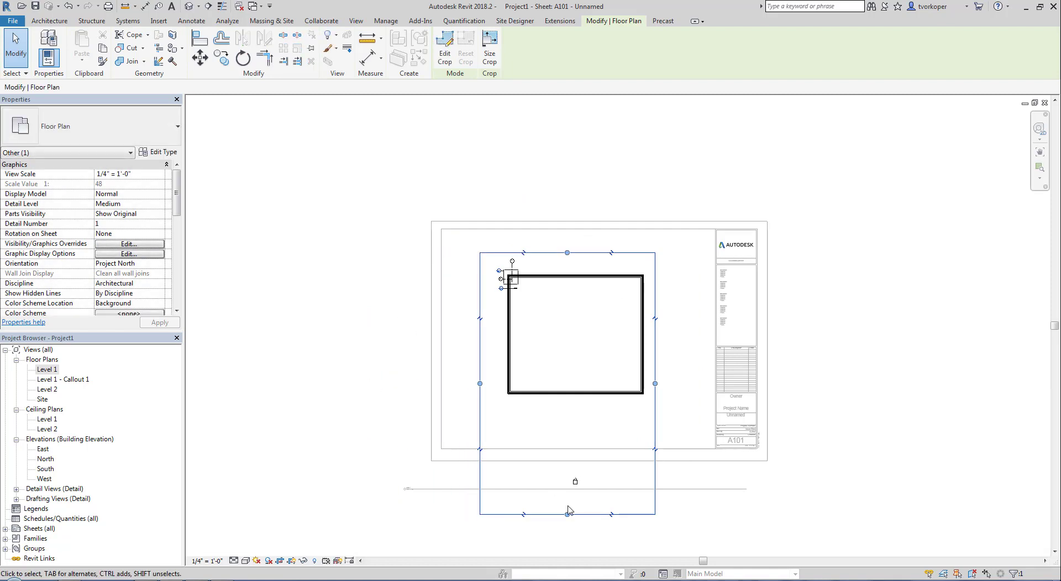
{"action": "left_click_drag", "start_coordinate": [568, 514], "coordinate": [568, 408]}
{"action": "double_click", "coordinate": [561, 473]}
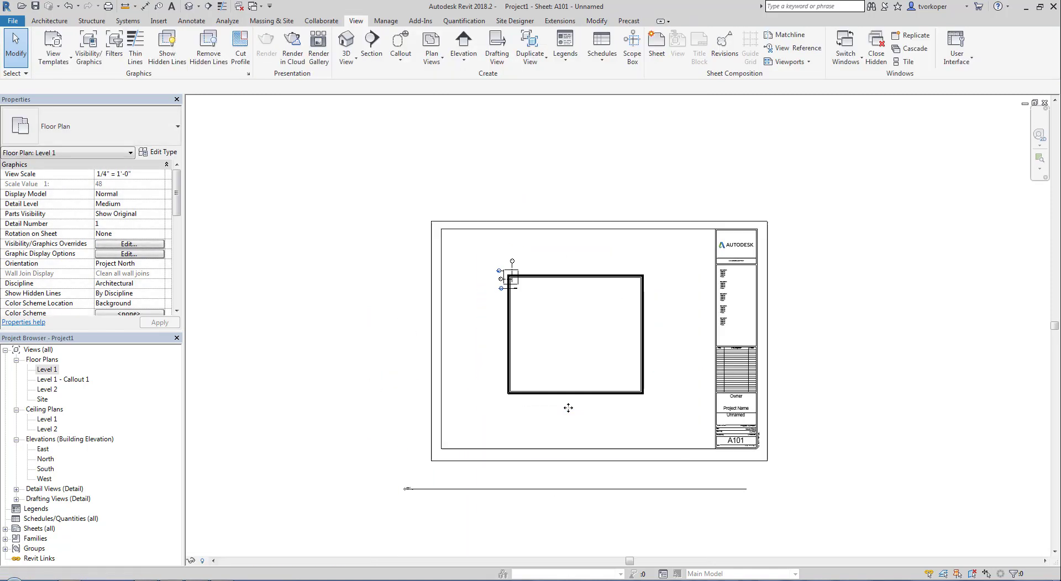
- Move the Level 1 viewport down-right and shorten its title line beneath it
{"action": "left_click_drag", "start_coordinate": [590, 322], "coordinate": [684, 374]}
{"action": "left_click_drag", "start_coordinate": [565, 518], "coordinate": [663, 433]}
{"action": "left_click", "coordinate": [660, 418]}
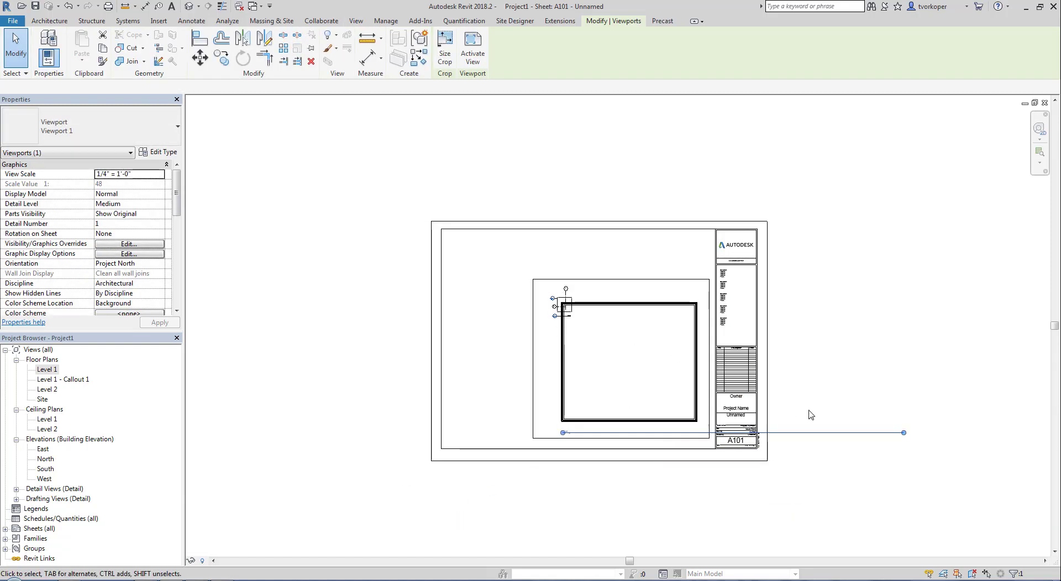
{"action": "left_click_drag", "start_coordinate": [903, 433], "coordinate": [694, 436]}
{"action": "left_click_drag", "start_coordinate": [633, 371], "coordinate": [643, 380]}
{"action": "left_click", "coordinate": [366, 392]}
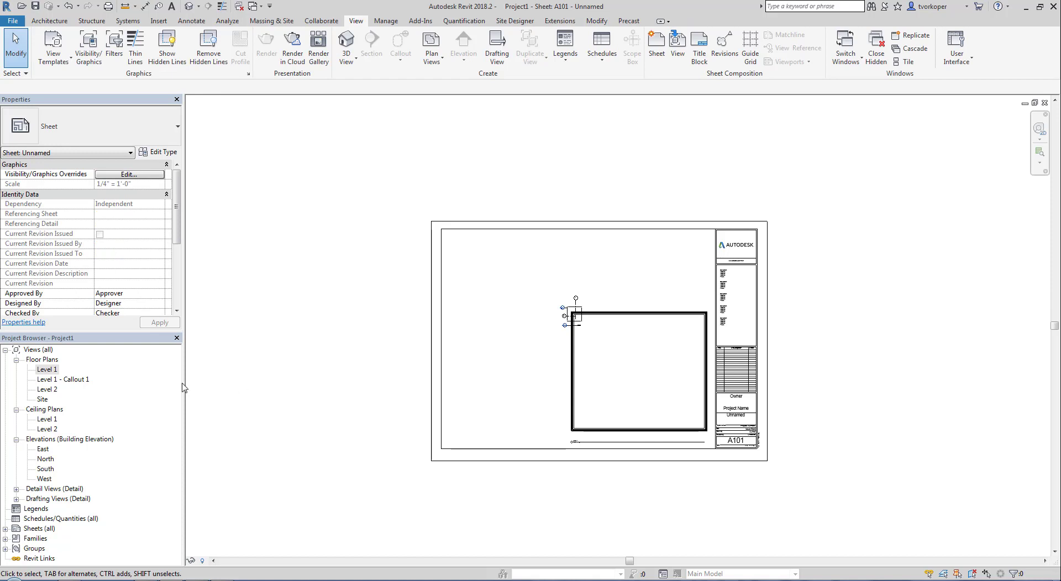
- Place the Level 1 - Callout 1 view at the sheet's top right
{"action": "left_click_drag", "start_coordinate": [76, 381], "coordinate": [517, 271]}
{"action": "left_click", "coordinate": [679, 265]}
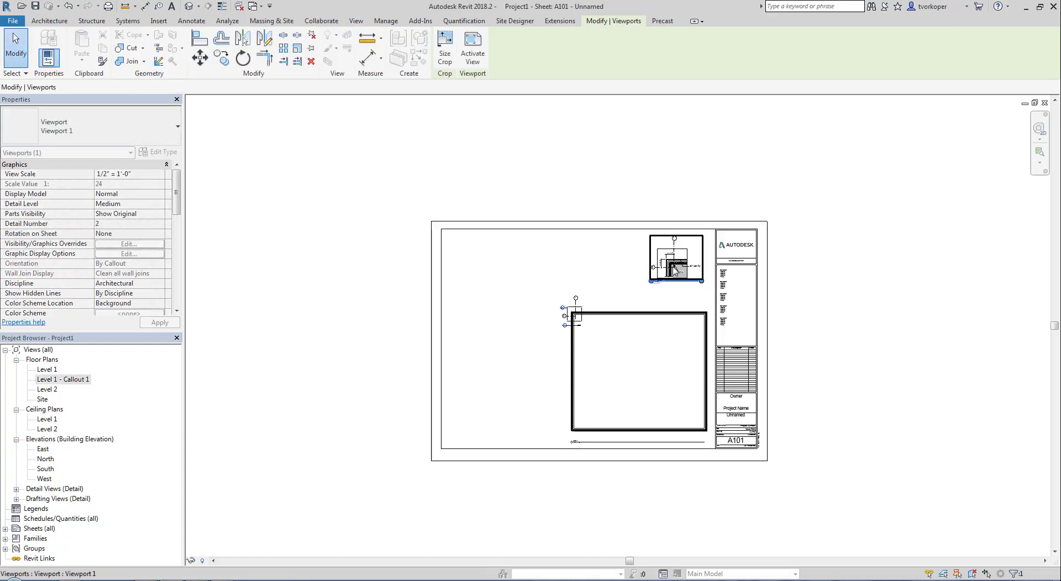
{"action": "left_click", "coordinate": [506, 309]}
{"action": "scroll", "coordinate": [582, 324], "scroll_direction": "up", "scroll_amount": 5}
{"action": "middle_click_drag", "start_coordinate": [583, 325], "coordinate": [517, 421]}
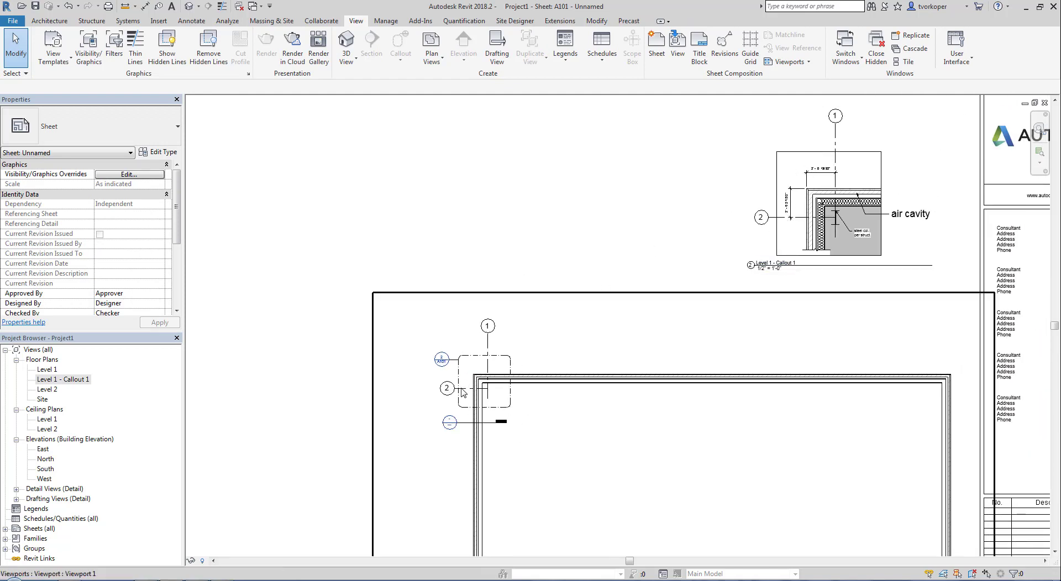
{"action": "scroll", "coordinate": [442, 365], "scroll_direction": "up", "scroll_amount": 7}
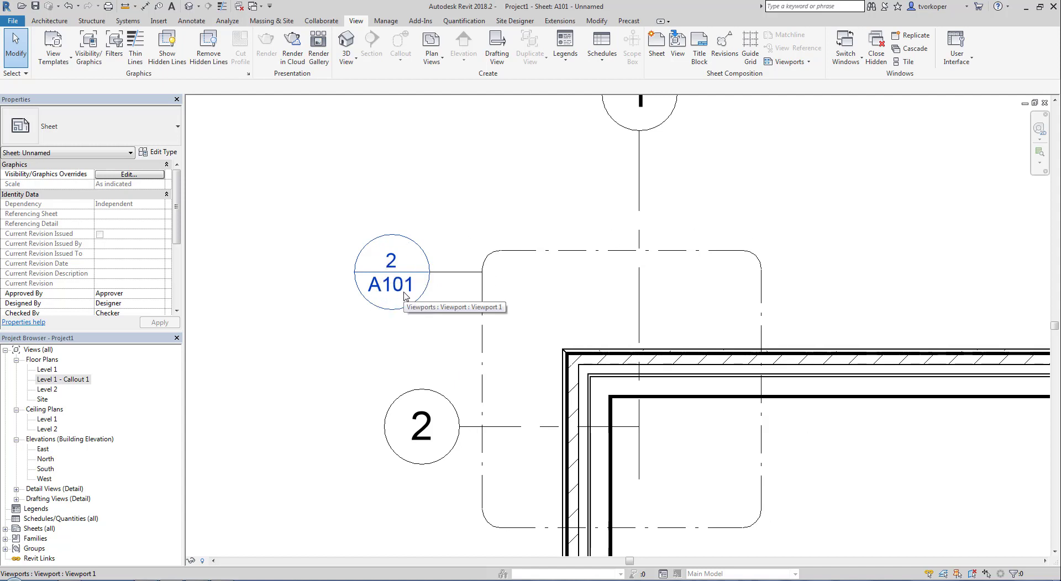
{"action": "middle_click", "coordinate": [395, 263]}
{"action": "middle_click", "coordinate": [395, 263]}
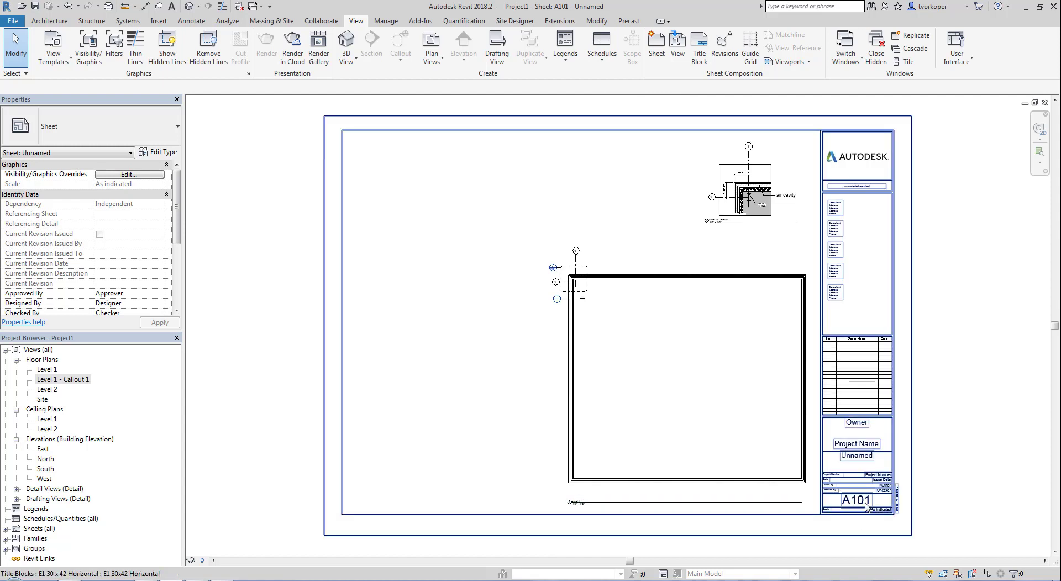
{"action": "scroll", "coordinate": [750, 202], "scroll_direction": "up", "scroll_amount": 6}
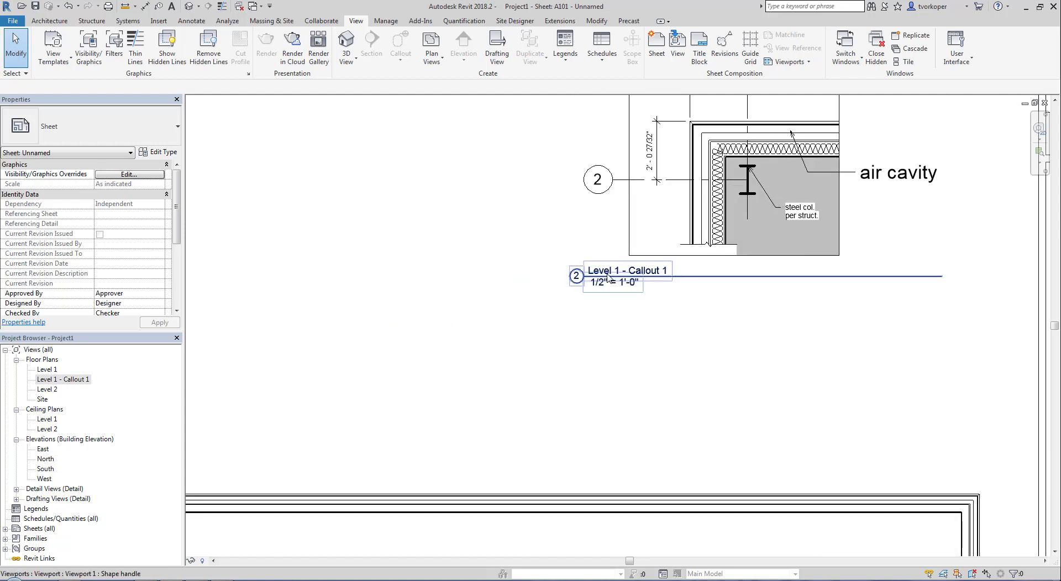
{"action": "middle_click", "coordinate": [573, 283]}
{"action": "middle_click", "coordinate": [573, 284]}
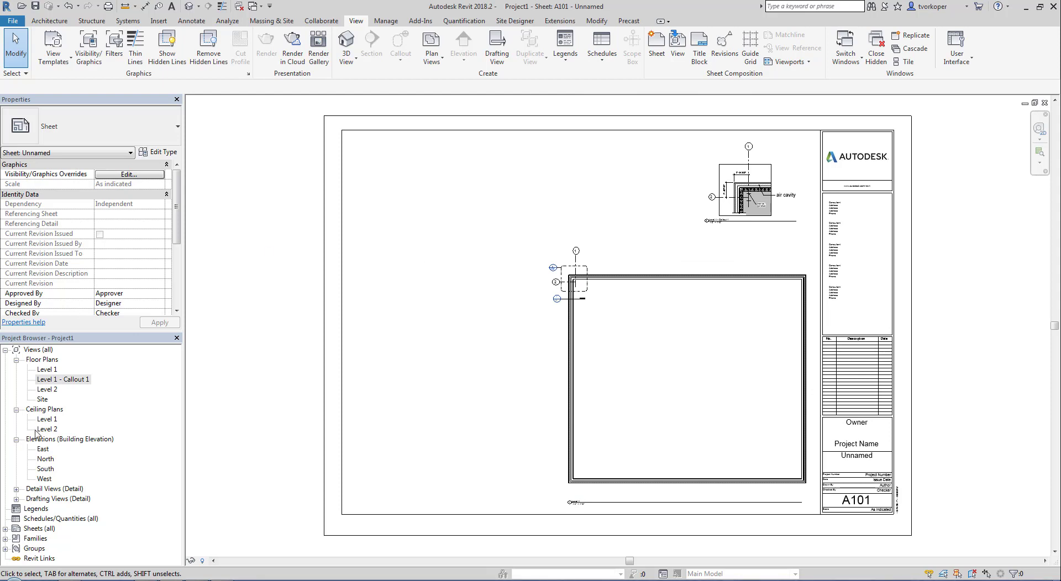
- Place the Happy Face drafting view onto sheet A101
{"action": "left_click", "coordinate": [17, 499]}
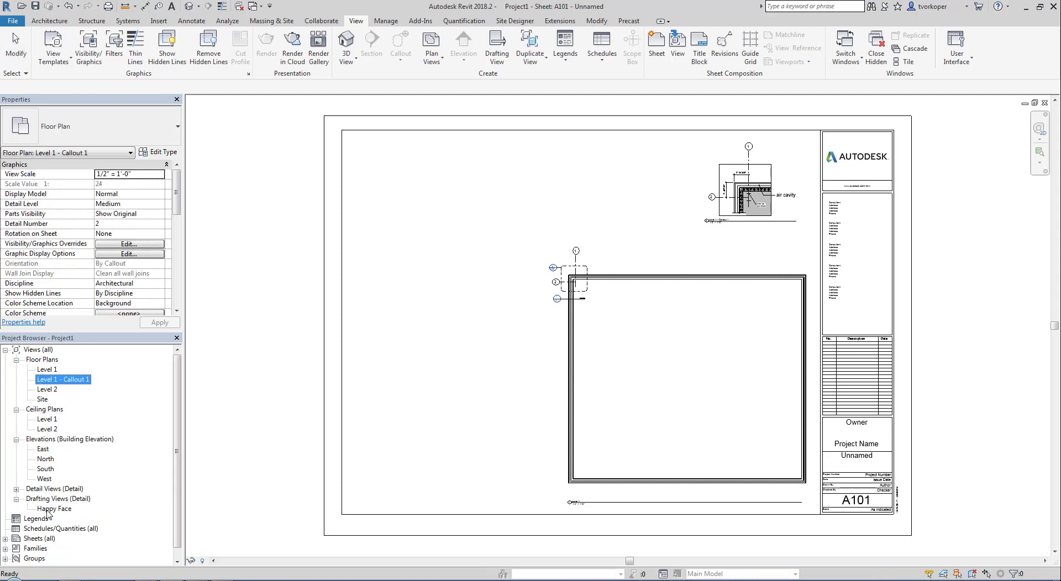
{"action": "left_click_drag", "start_coordinate": [47, 509], "coordinate": [467, 192]}
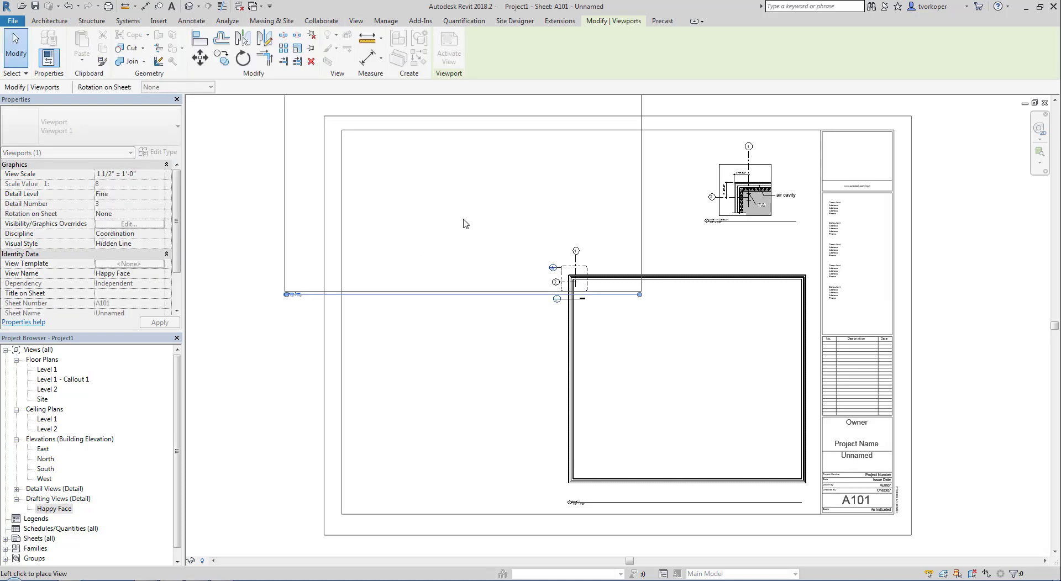
{"action": "left_click", "coordinate": [417, 236]}
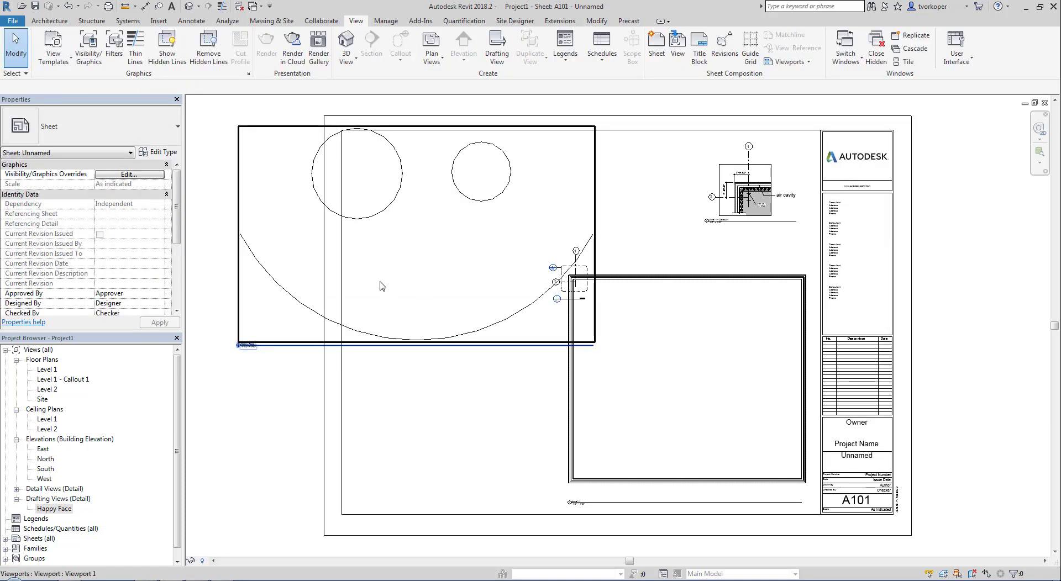
- Set the Happy Face view scale to 1/2" = 1'-0"
{"action": "double_click", "coordinate": [394, 257]}
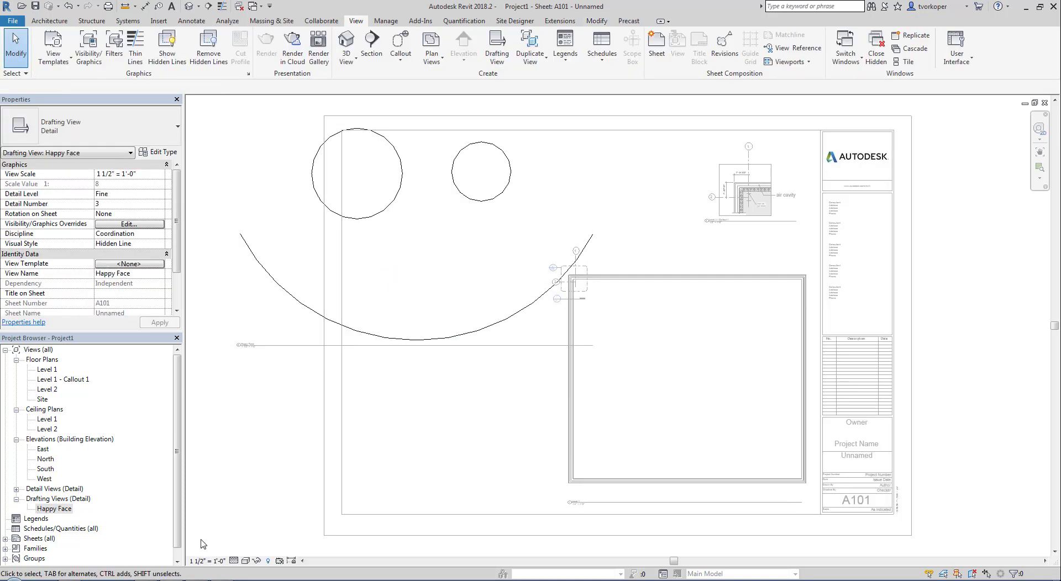
{"action": "left_click", "coordinate": [206, 560]}
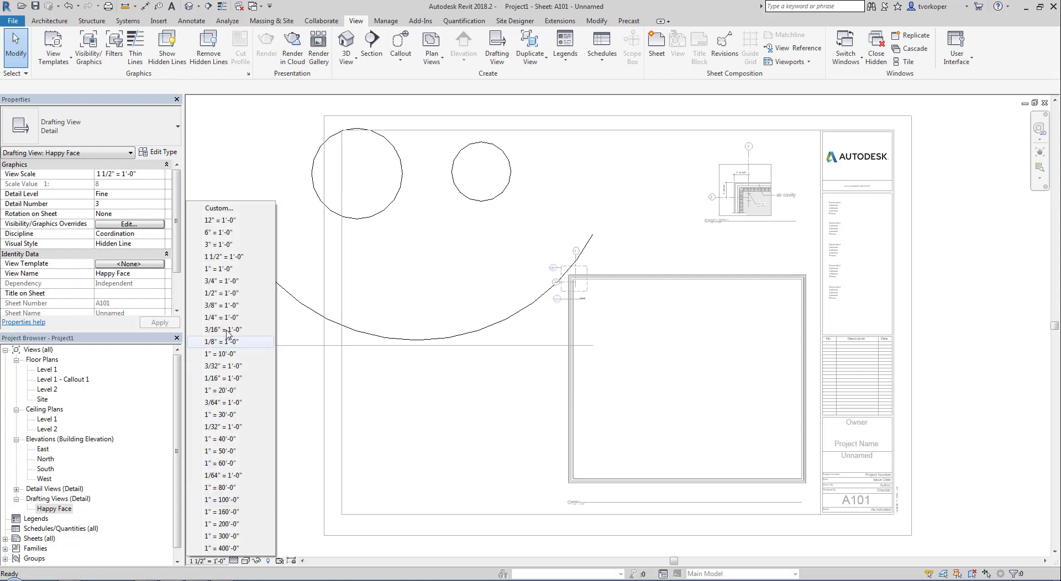
{"action": "left_click", "coordinate": [222, 281]}
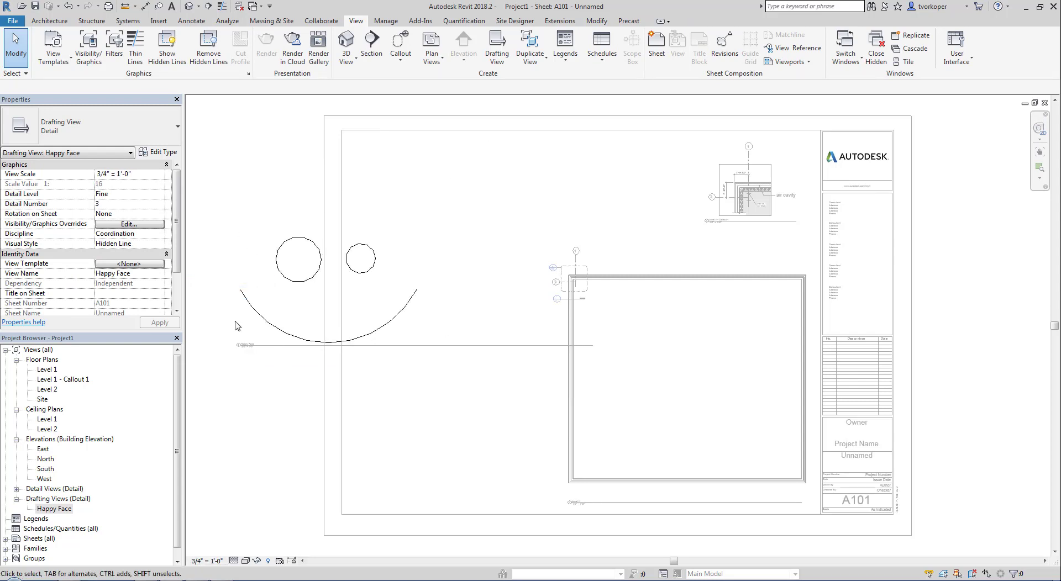
{"action": "left_click", "coordinate": [208, 562]}
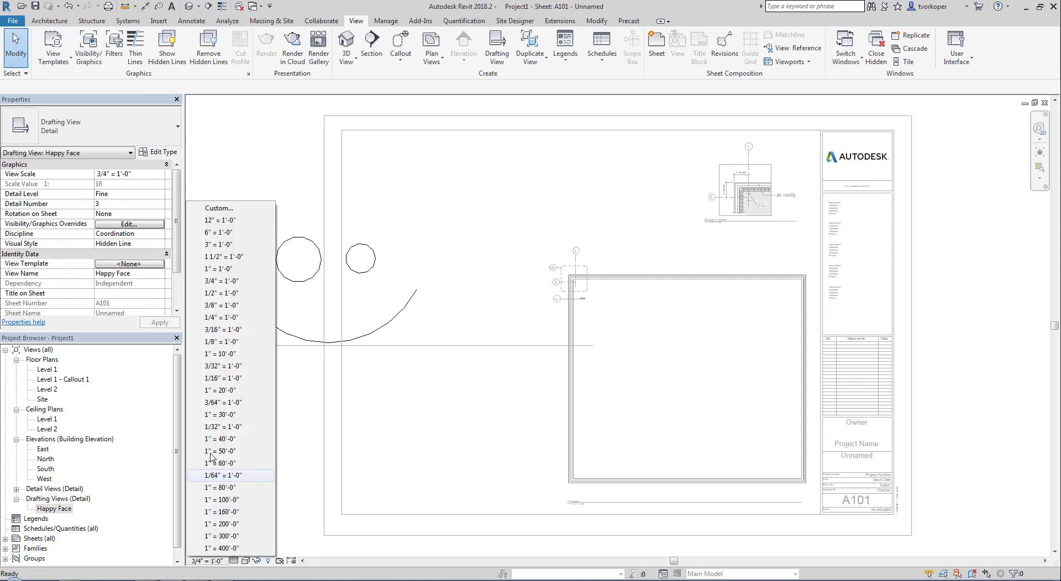
{"action": "left_click", "coordinate": [213, 293]}
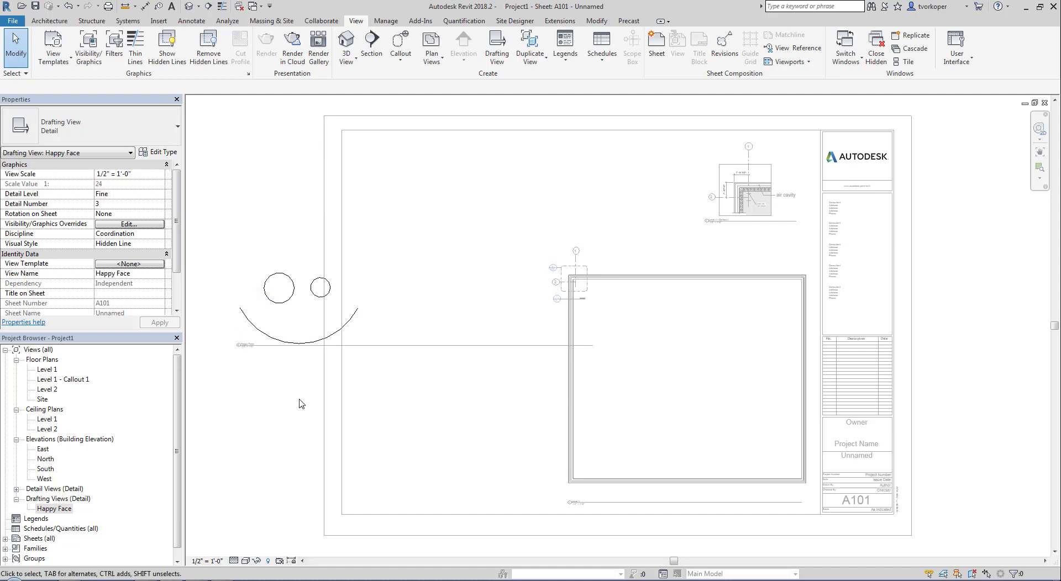
{"action": "double_click", "coordinate": [301, 404]}
- Shorten the Happy Face title line and move the viewport to the upper-left corner
{"action": "left_click", "coordinate": [307, 325]}
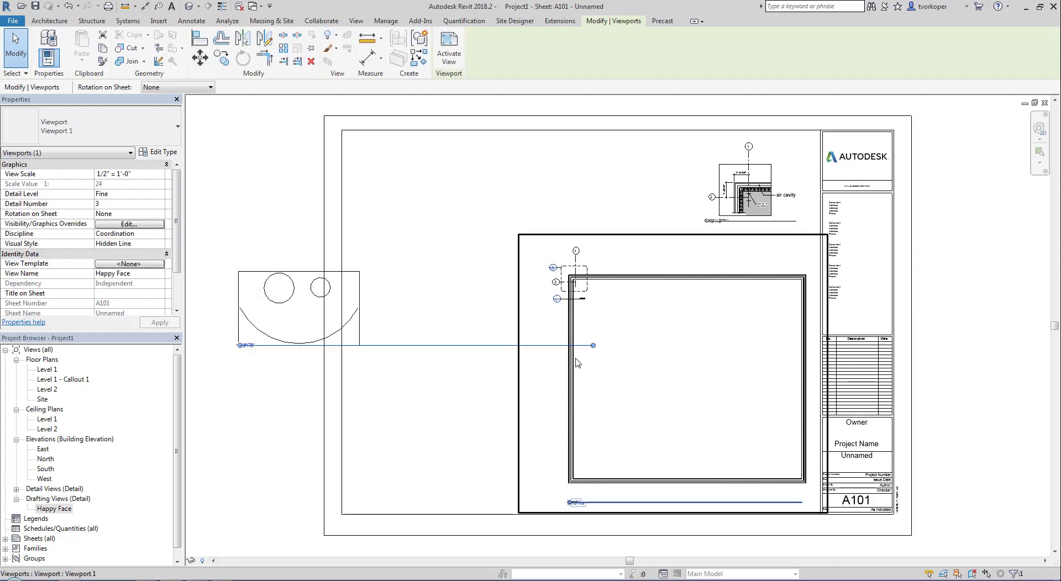
{"action": "left_click_drag", "start_coordinate": [360, 351], "coordinate": [357, 346]}
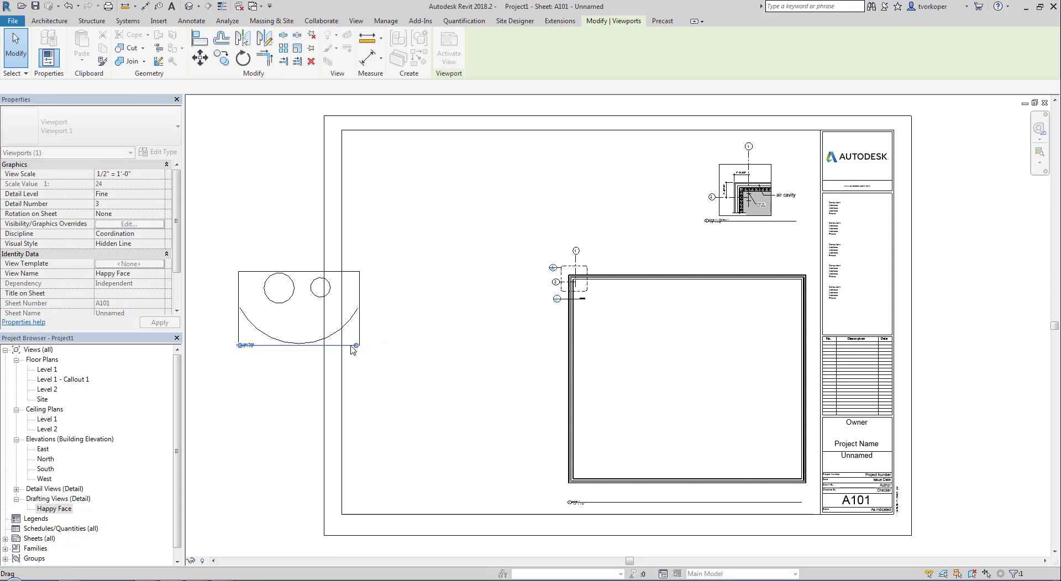
{"action": "left_click_drag", "start_coordinate": [260, 315], "coordinate": [368, 188]}
{"action": "left_click", "coordinate": [409, 260]}
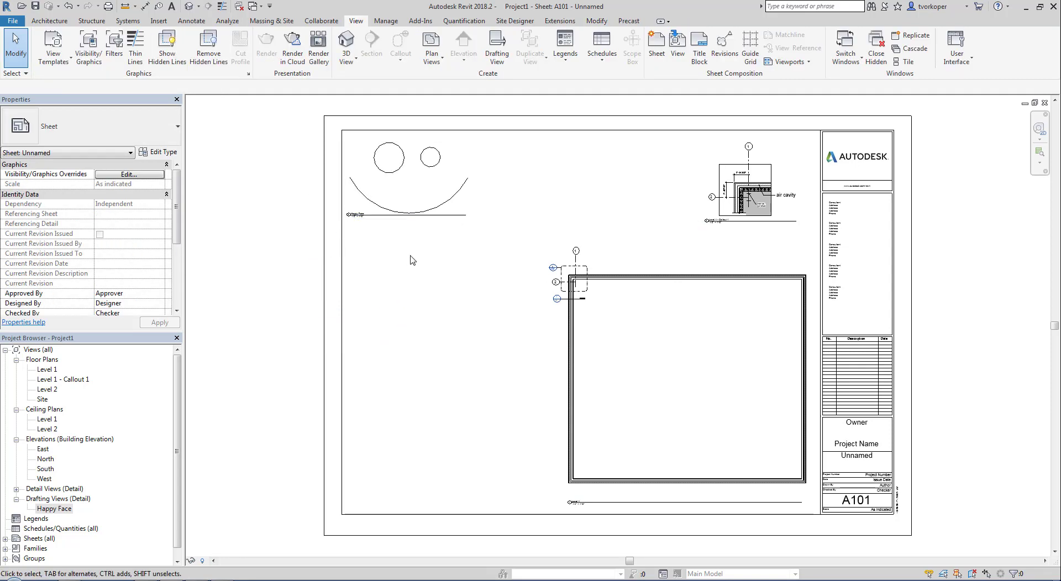
{"action": "scroll", "coordinate": [421, 288], "scroll_direction": "up", "scroll_amount": 1}
{"action": "scroll", "coordinate": [497, 276], "scroll_direction": "up", "scroll_amount": 3}
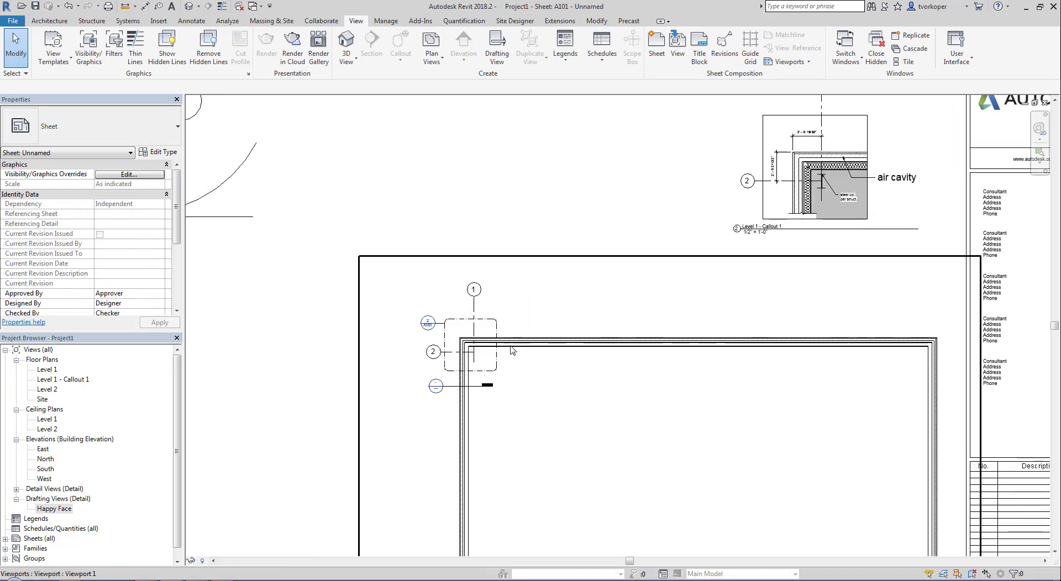
{"action": "scroll", "coordinate": [697, 288], "scroll_direction": "down", "scroll_amount": 3}
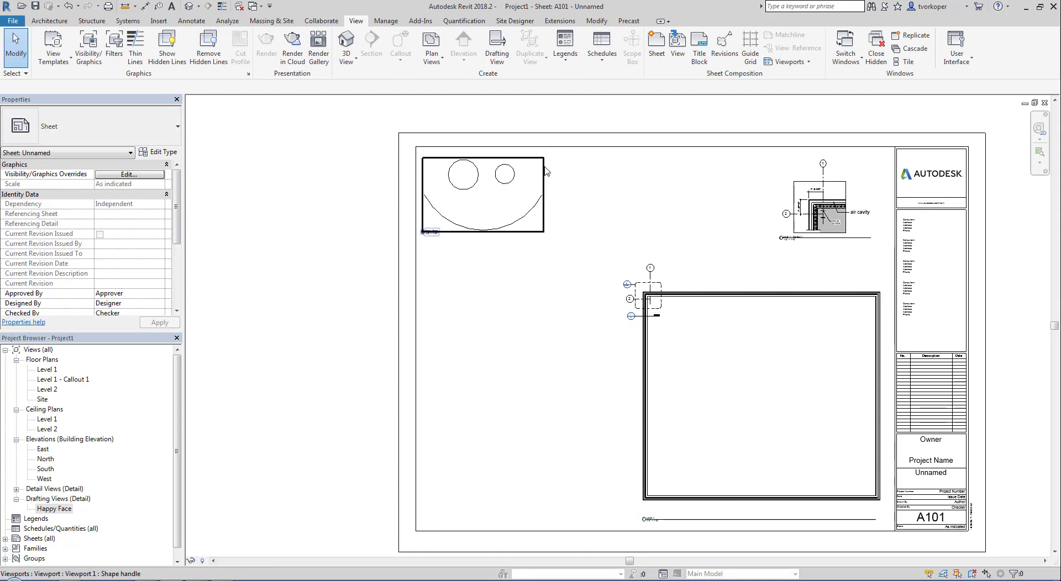
{"action": "middle_click_drag", "start_coordinate": [553, 317], "coordinate": [406, 301]}
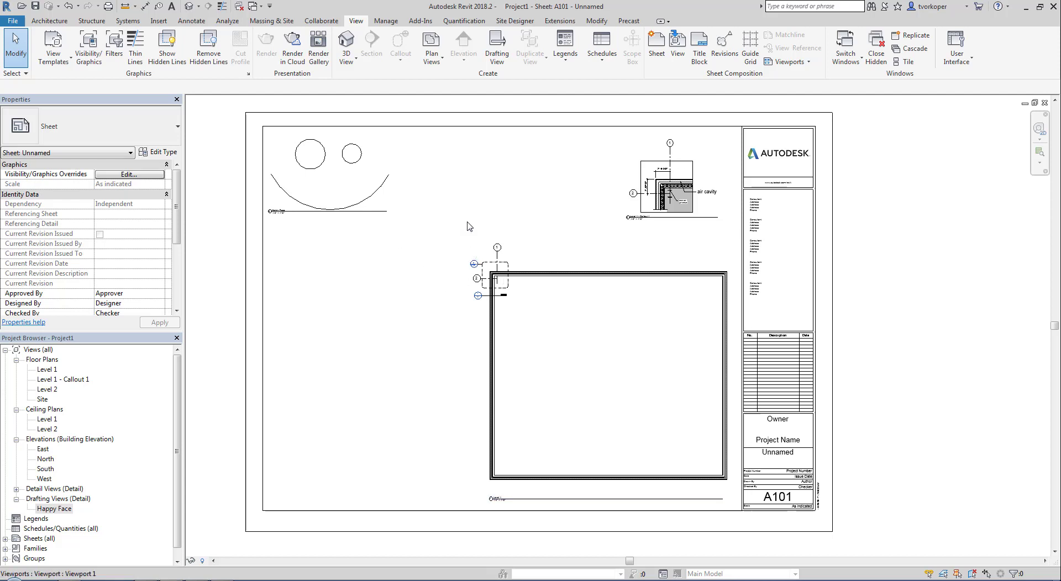
{"action": "double_click", "coordinate": [561, 386]}
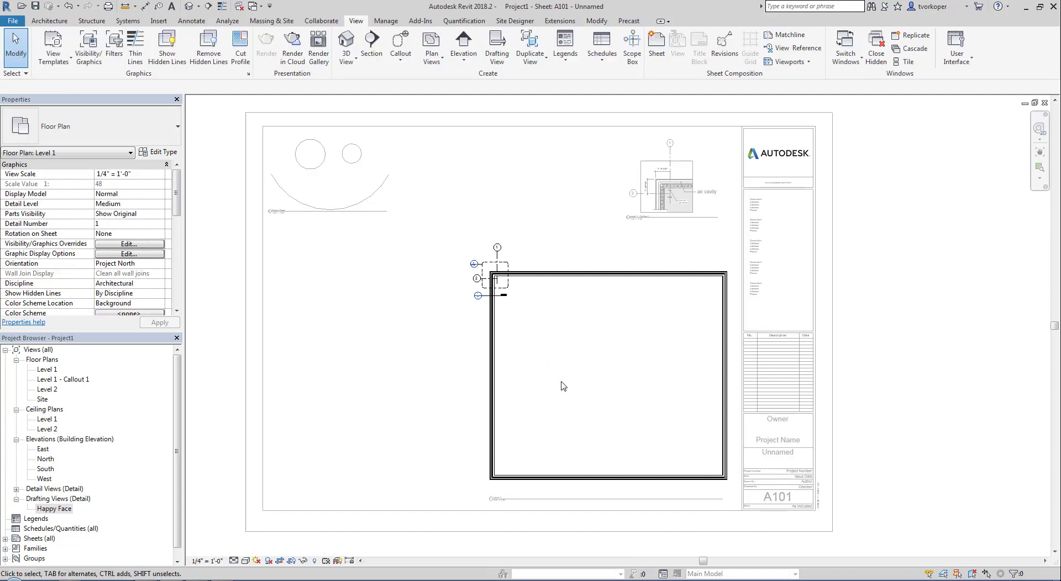
{"action": "double_click", "coordinate": [566, 361]}
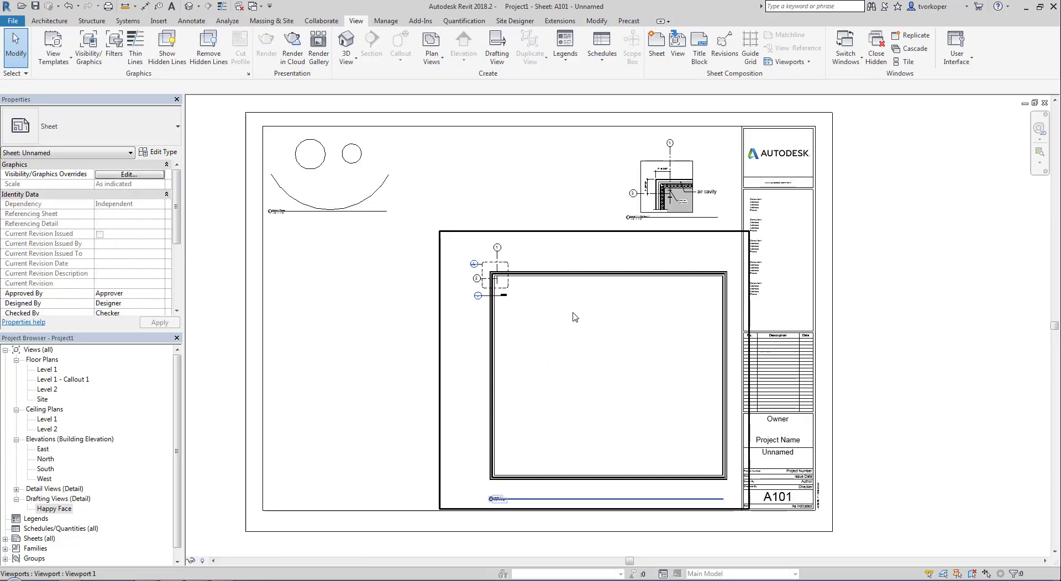
- Activate the Level 1 viewport and set a callout to reference the Happy Face view
{"action": "right_click", "coordinate": [563, 343]}
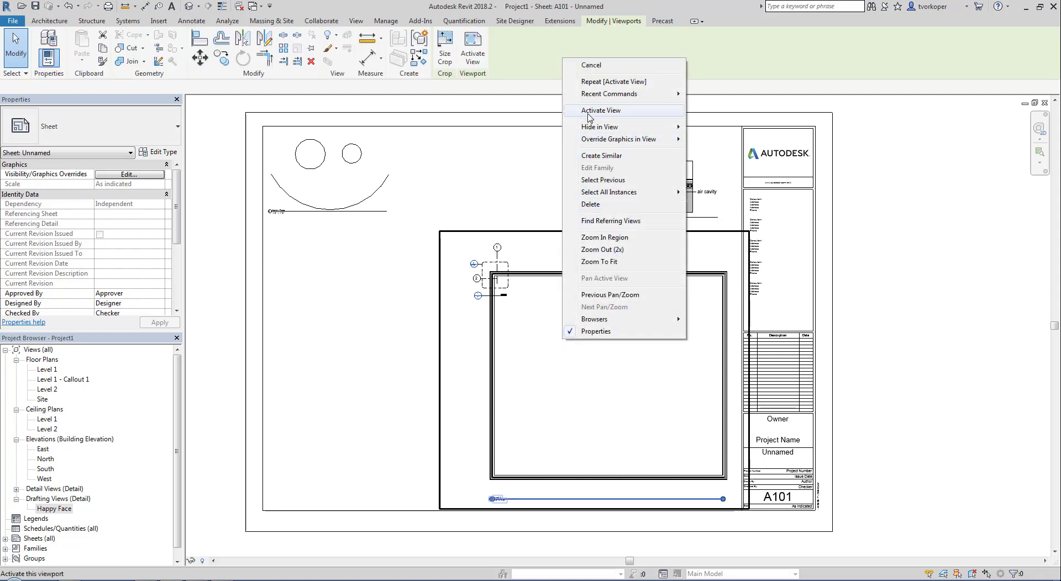
{"action": "left_click", "coordinate": [589, 111]}
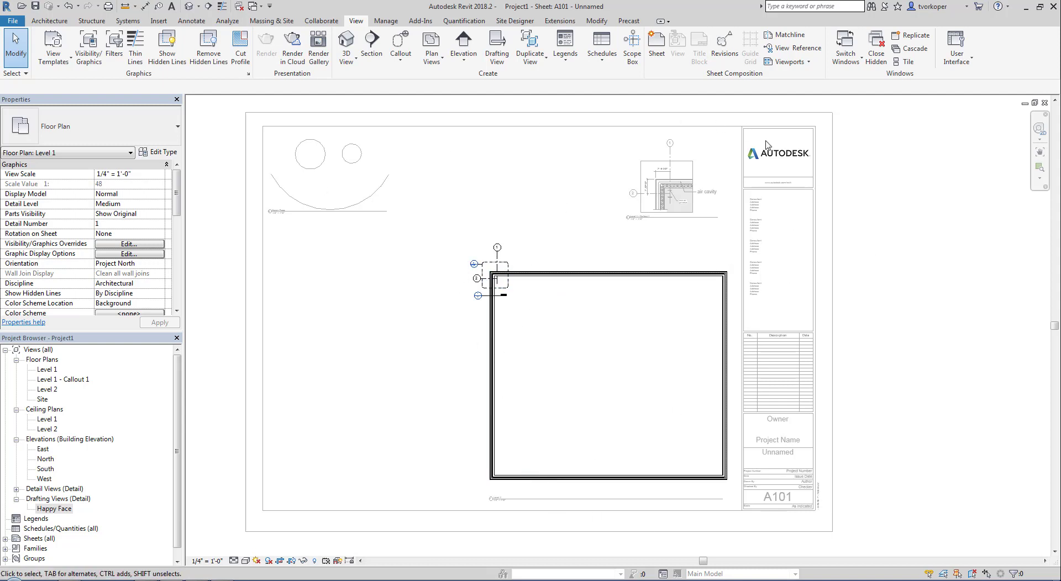
{"action": "left_click", "coordinate": [401, 43]}
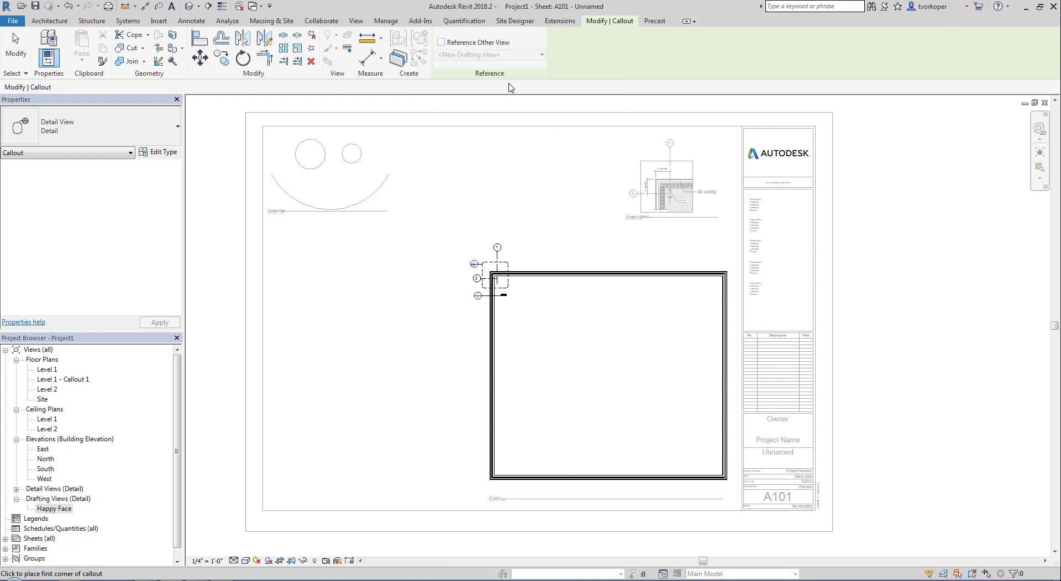
{"action": "left_click", "coordinate": [441, 42]}
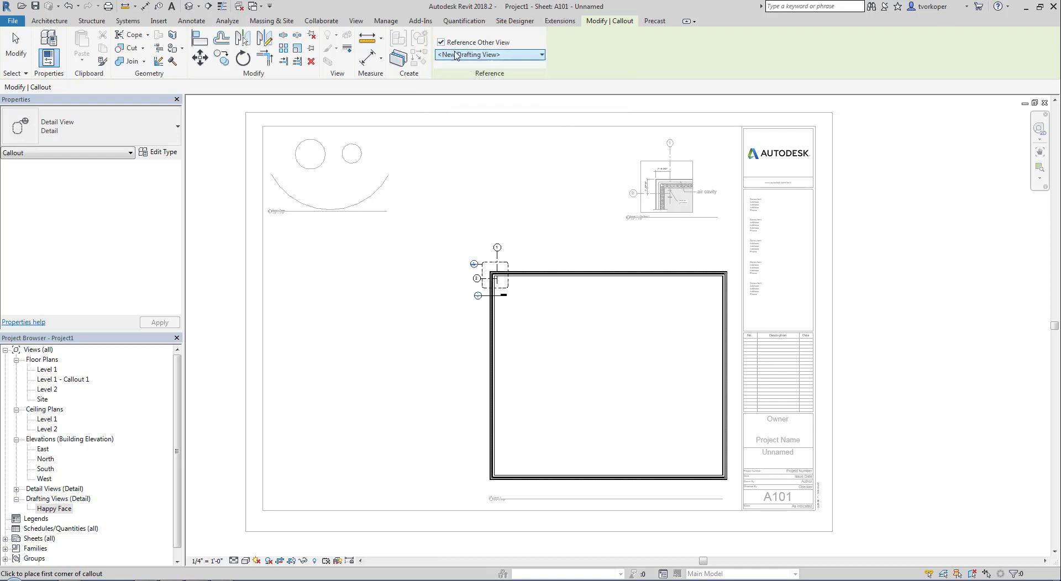
{"action": "left_click", "coordinate": [467, 56]}
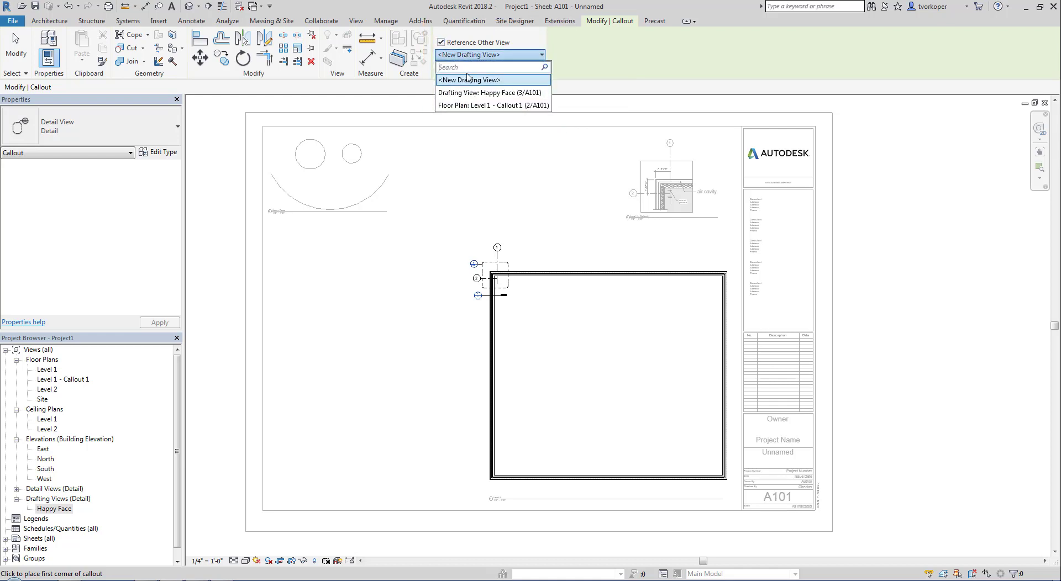
{"action": "left_click", "coordinate": [468, 92]}
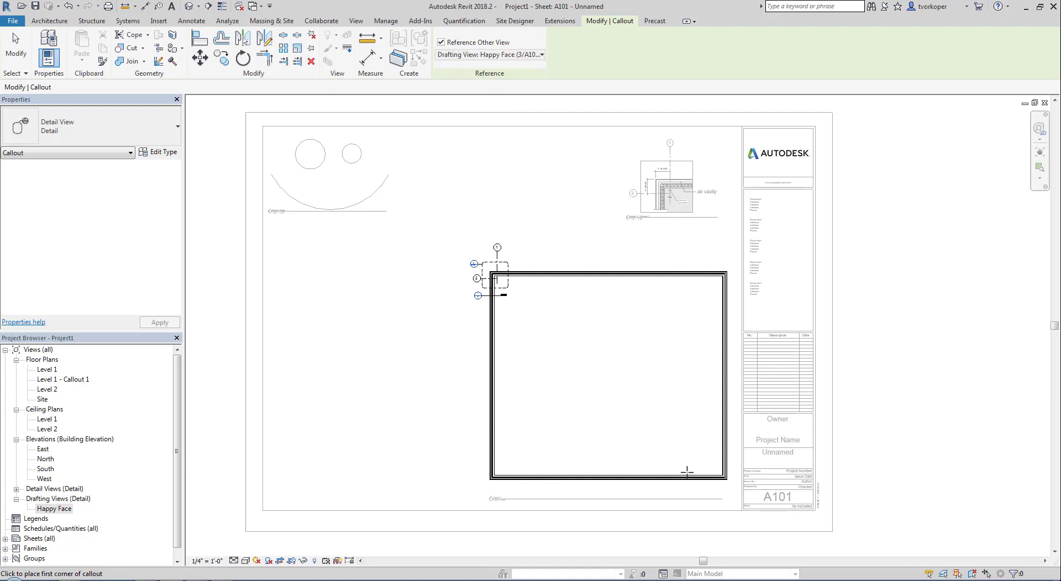
- Draw the callout at the lower-right wall corner and move its head up-left
{"action": "left_click", "coordinate": [704, 458]}
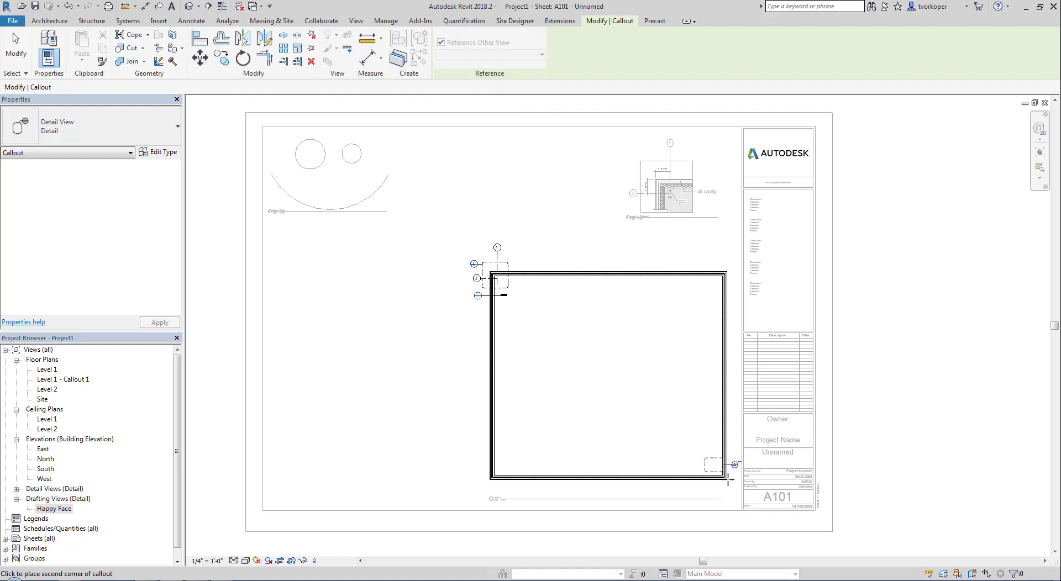
{"action": "left_click", "coordinate": [735, 488]}
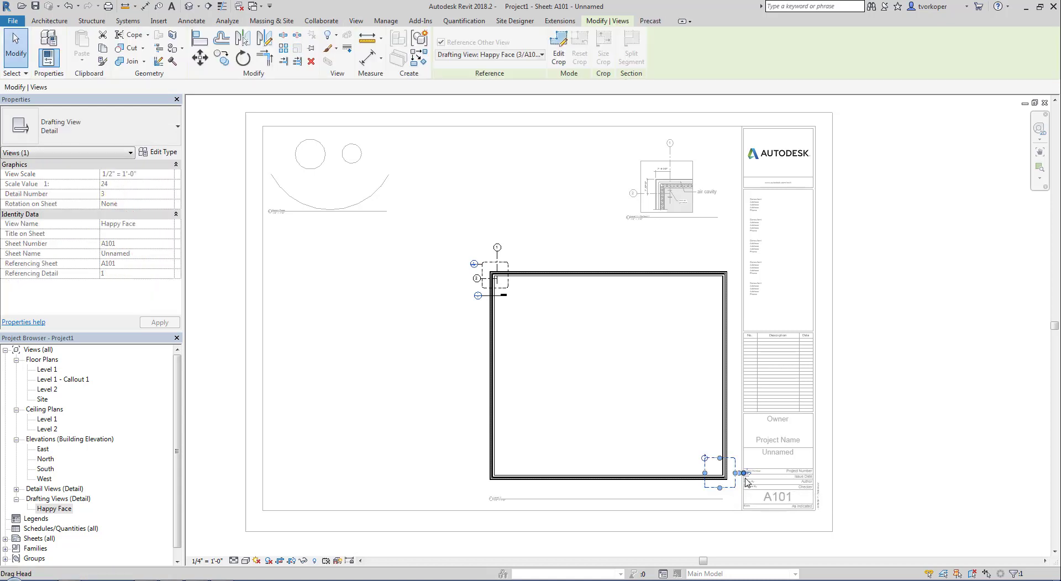
{"action": "left_click_drag", "start_coordinate": [745, 475], "coordinate": [685, 449]}
{"action": "left_click", "coordinate": [687, 467]}
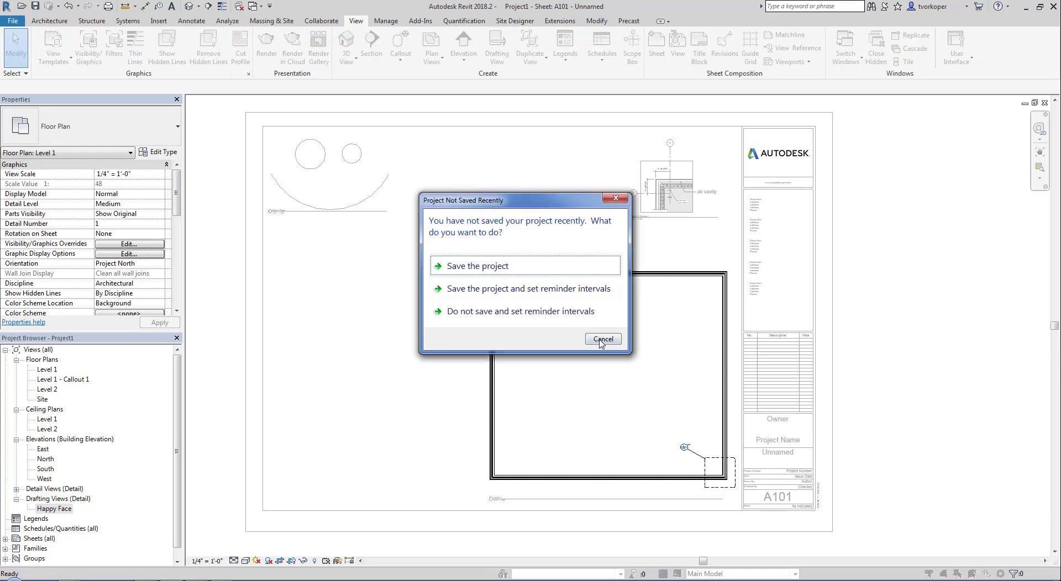
- Cancel the save reminder and zoom around sheet A101 to check the 3/A101 callout
{"action": "left_click", "coordinate": [602, 339]}
{"action": "scroll", "coordinate": [651, 352], "scroll_direction": "up", "scroll_amount": 8}
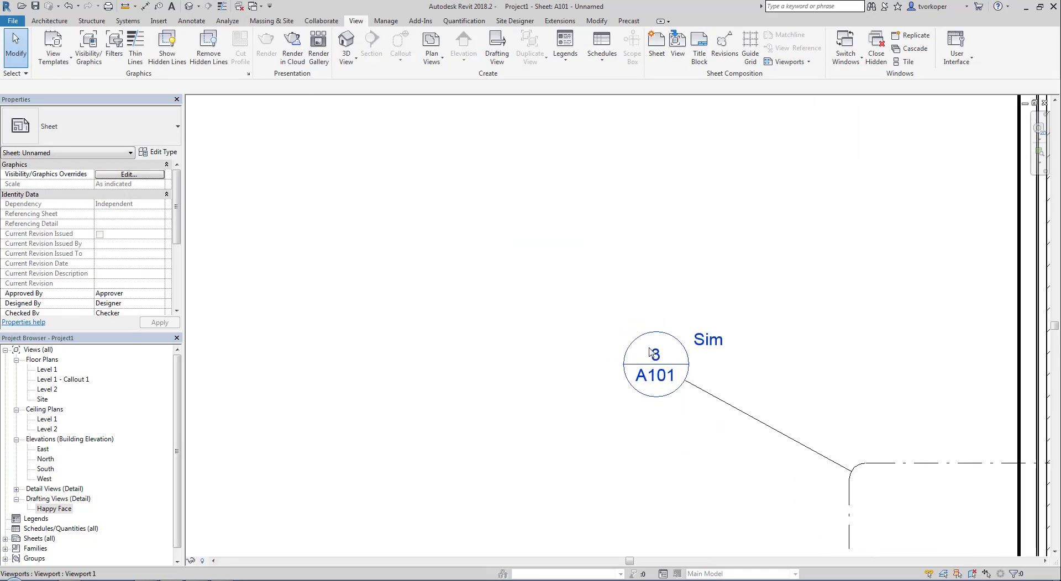
{"action": "middle_click", "coordinate": [654, 384]}
{"action": "middle_click", "coordinate": [654, 384]}
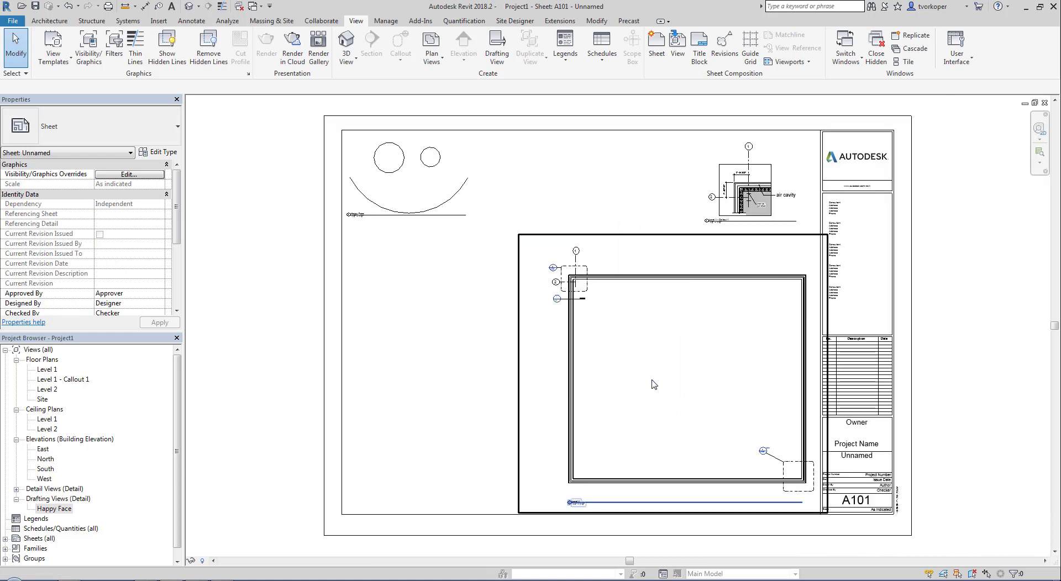
{"action": "scroll", "coordinate": [379, 235], "scroll_direction": "up", "scroll_amount": 2}
{"action": "scroll", "coordinate": [311, 222], "scroll_direction": "up", "scroll_amount": 2}
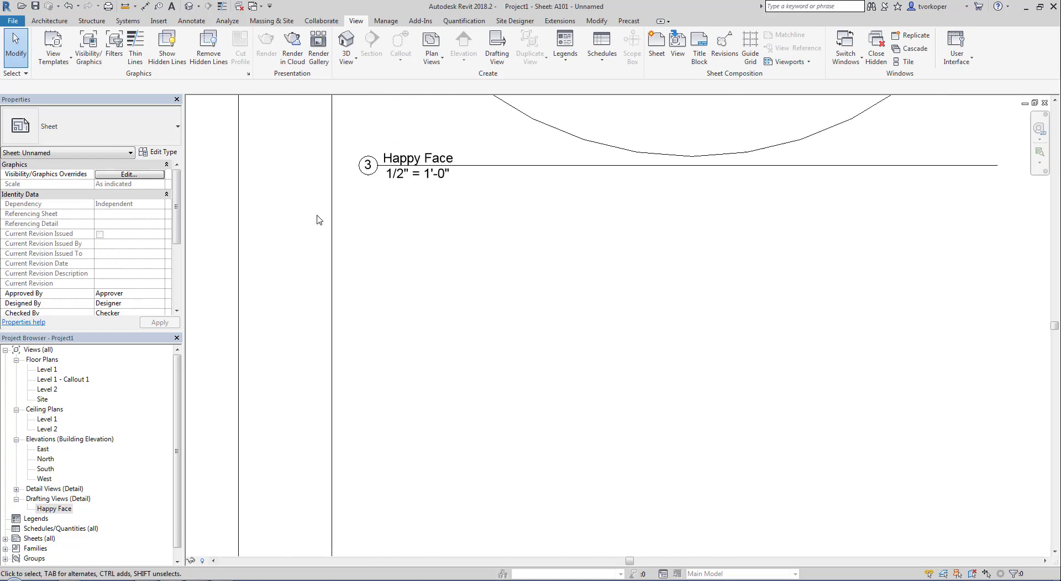
{"action": "middle_click", "coordinate": [321, 219]}
{"action": "middle_click", "coordinate": [320, 219]}
{"action": "scroll", "coordinate": [795, 490], "scroll_direction": "up", "scroll_amount": 5}
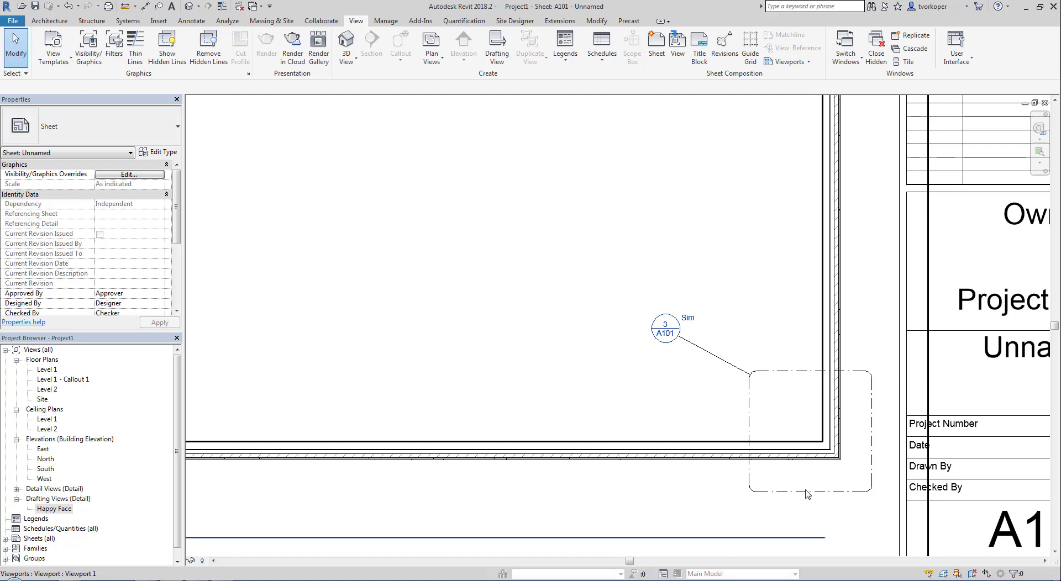
{"action": "middle_click", "coordinate": [656, 342]}
{"action": "middle_click", "coordinate": [655, 342]}
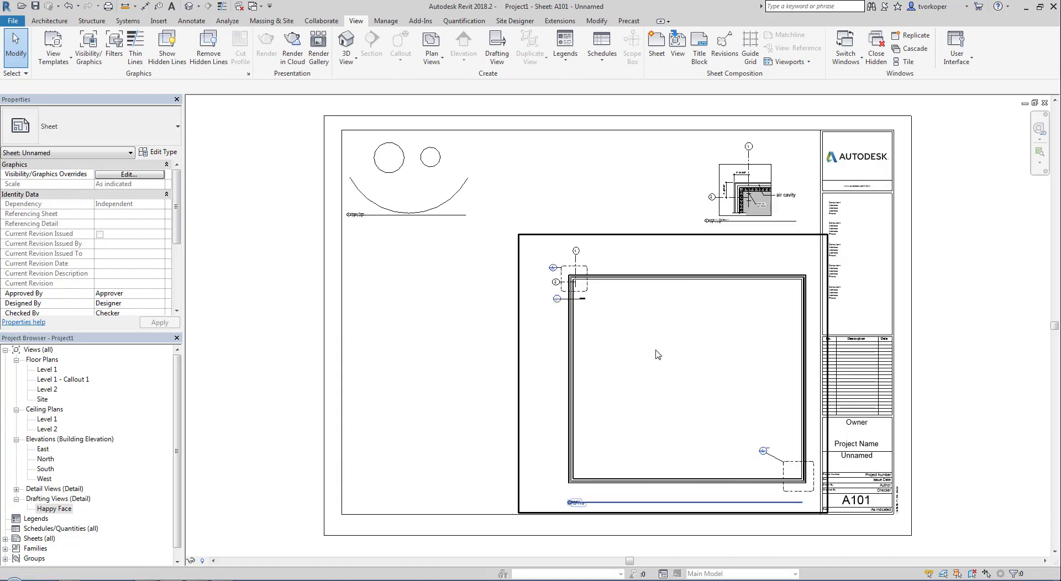
{"action": "scroll", "coordinate": [372, 158], "scroll_direction": "up", "scroll_amount": 4}
{"action": "middle_click_drag", "start_coordinate": [370, 233], "coordinate": [372, 293]}
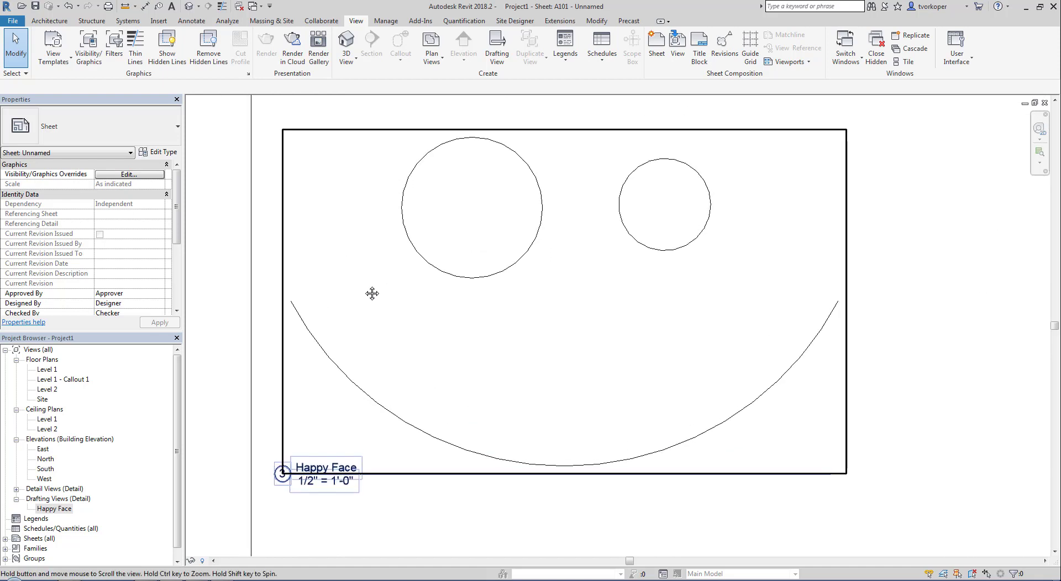
{"action": "middle_click", "coordinate": [371, 294]}
{"action": "middle_click", "coordinate": [371, 294]}
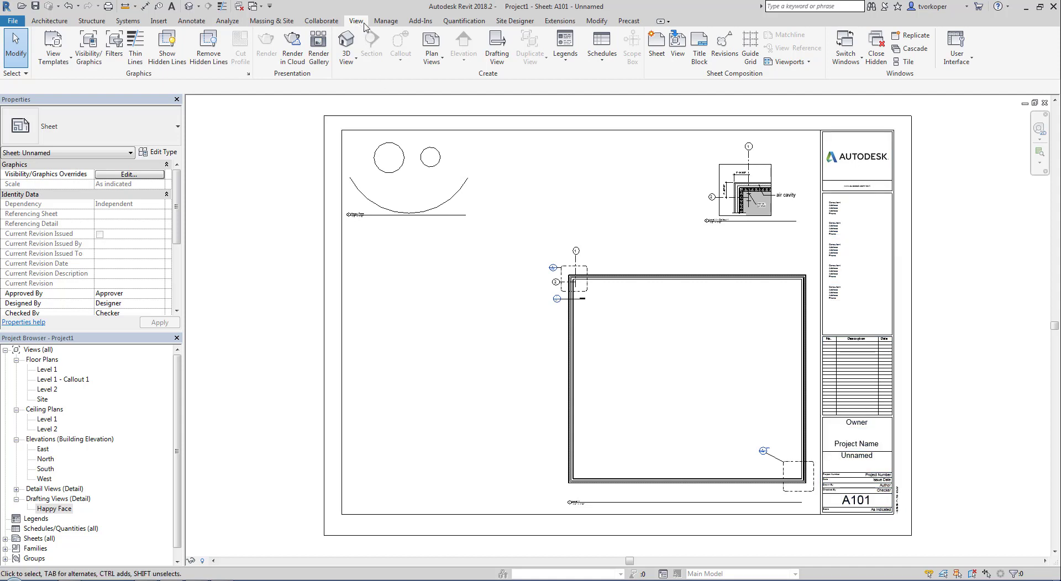
- Create a new drafting view named 'Brick Wall'
{"action": "left_click", "coordinate": [497, 45]}
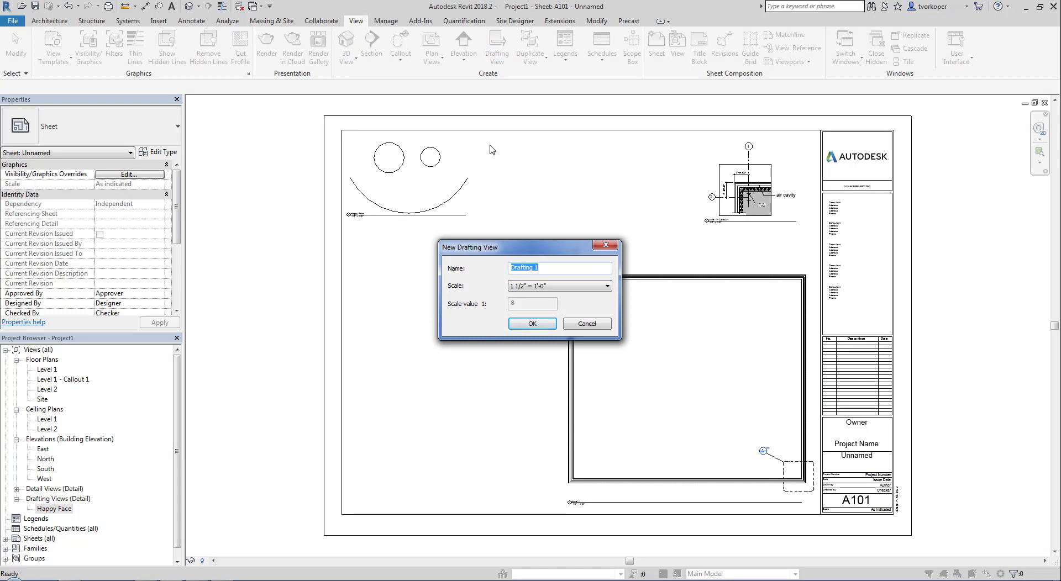
{"action": "type", "text": "Brick Wall"}
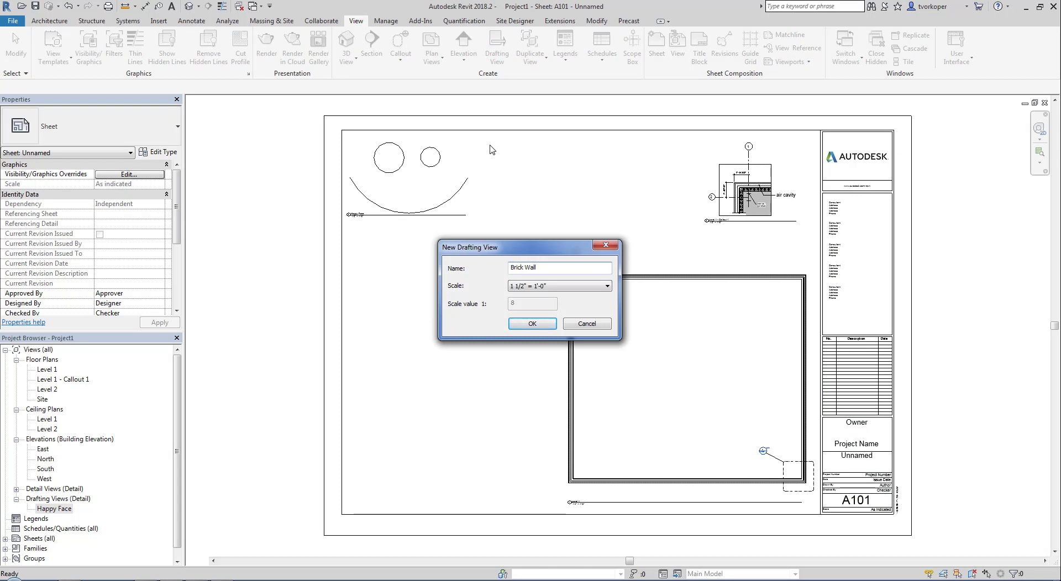
{"action": "key", "text": "Return"}
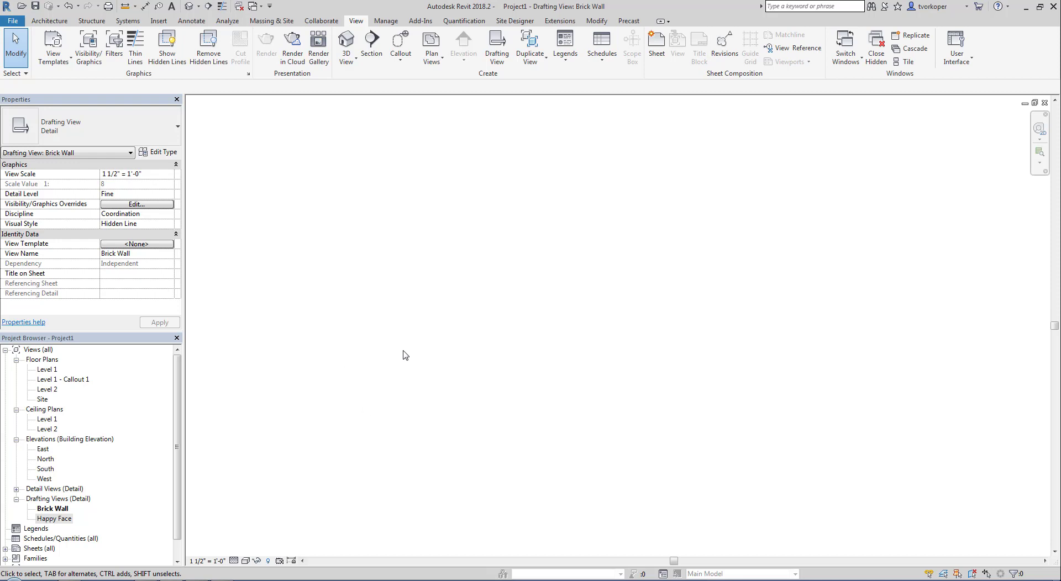
- Import Desktop\untitled.png into the Brick Wall view, then return to sheet A101
{"action": "left_click", "coordinate": [163, 22]}
{"action": "left_click", "coordinate": [339, 44]}
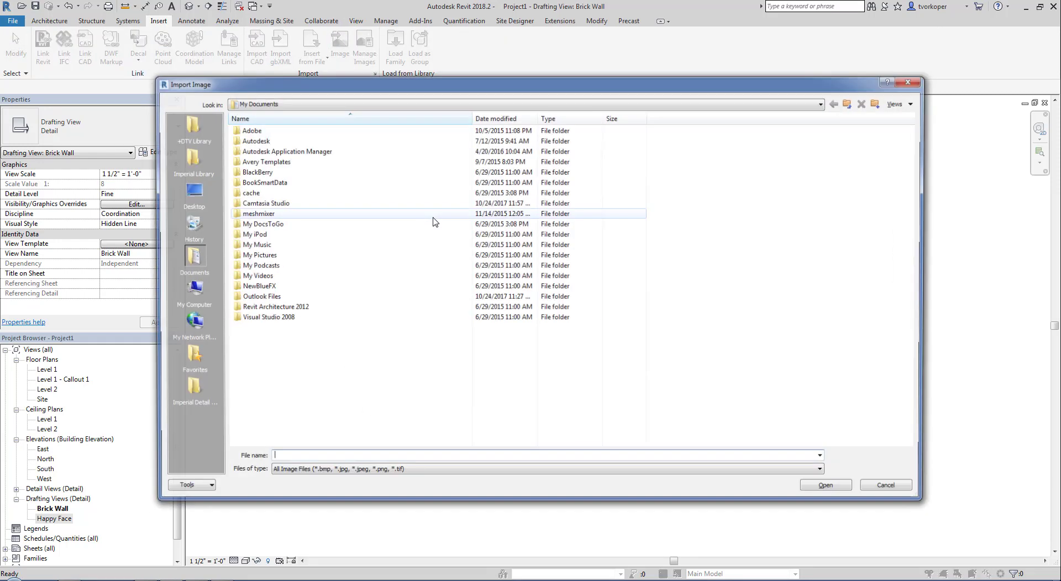
{"action": "left_click", "coordinate": [196, 192]}
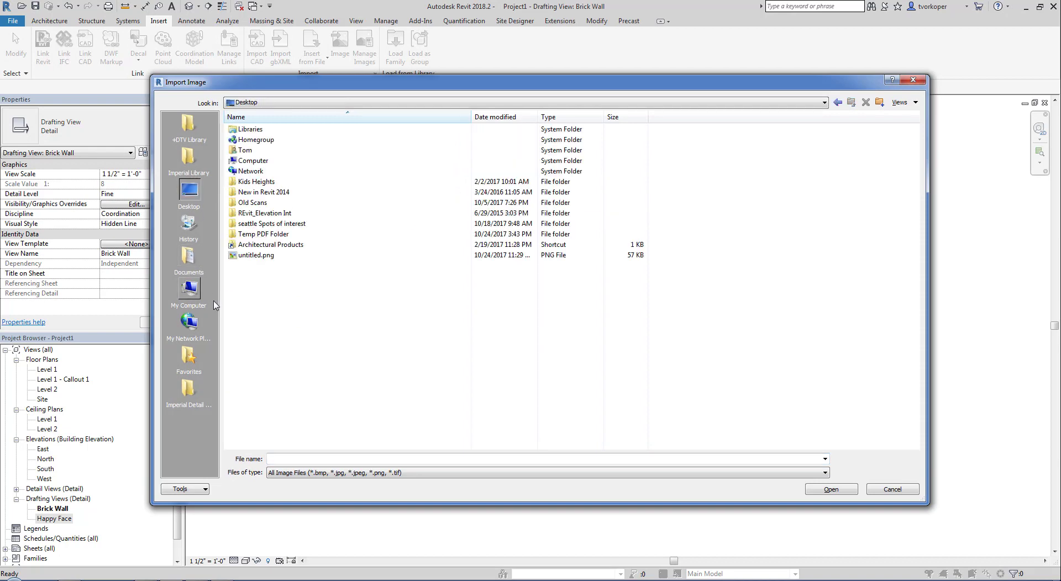
{"action": "left_click", "coordinate": [250, 256]}
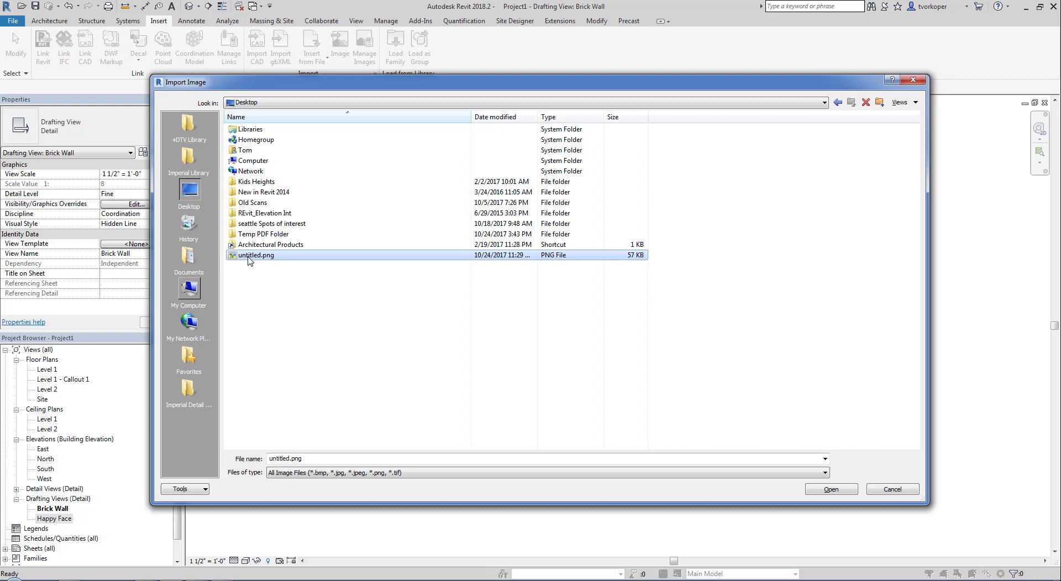
{"action": "left_click", "coordinate": [831, 489]}
{"action": "left_click", "coordinate": [484, 312]}
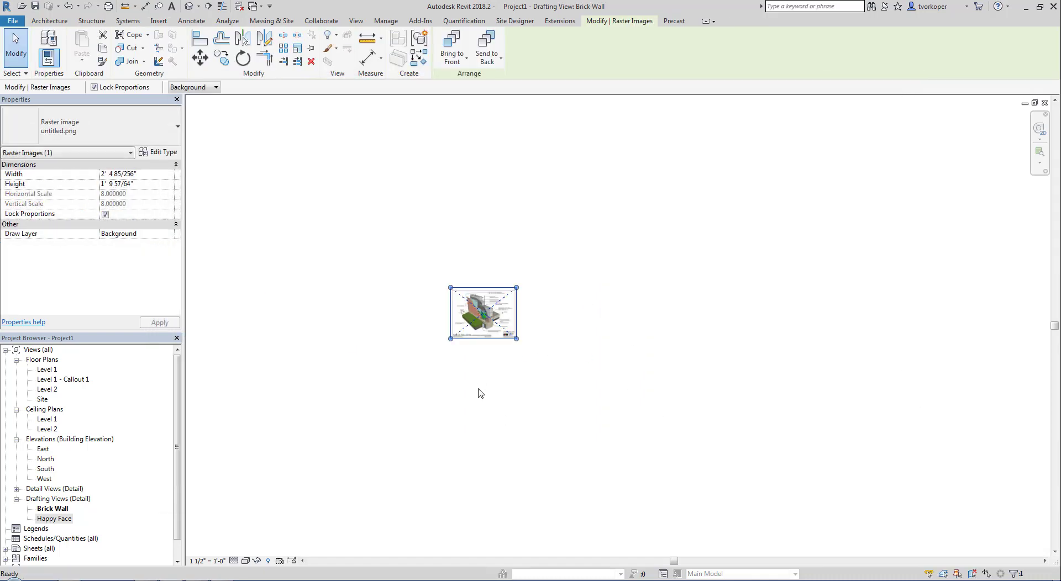
{"action": "left_click", "coordinate": [473, 342]}
{"action": "scroll", "coordinate": [473, 343], "scroll_direction": "up", "scroll_amount": 5}
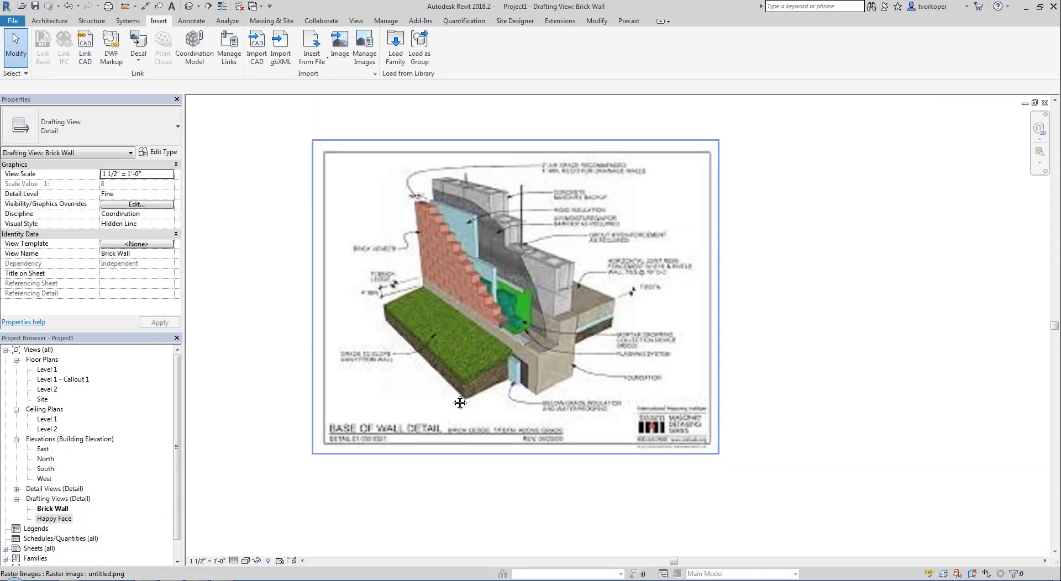
{"action": "scroll", "coordinate": [397, 355], "scroll_direction": "up", "scroll_amount": 1}
{"action": "middle_click_drag", "start_coordinate": [397, 354], "coordinate": [460, 402]}
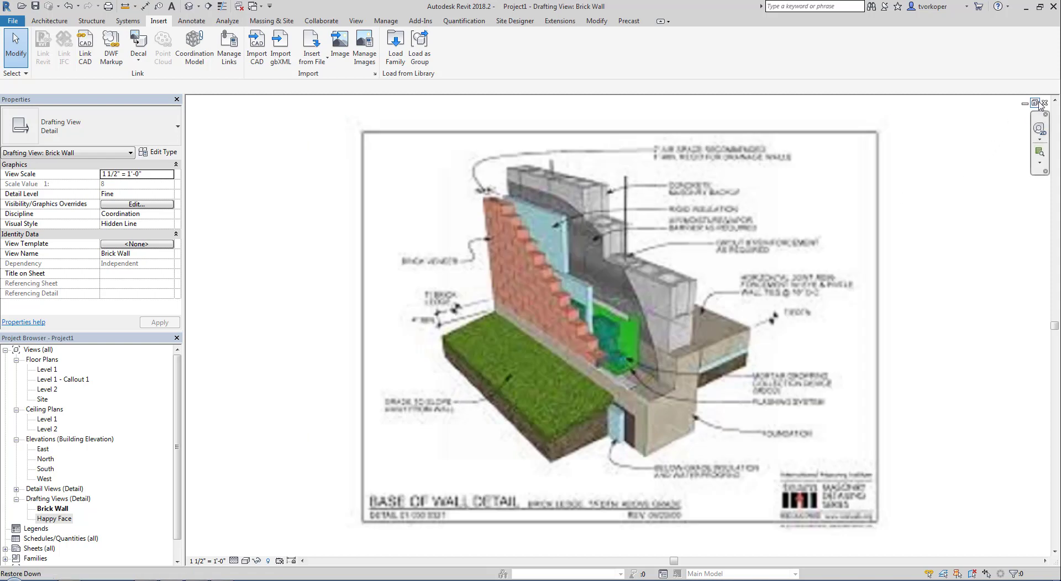
{"action": "key", "text": "ctrl+Tab"}
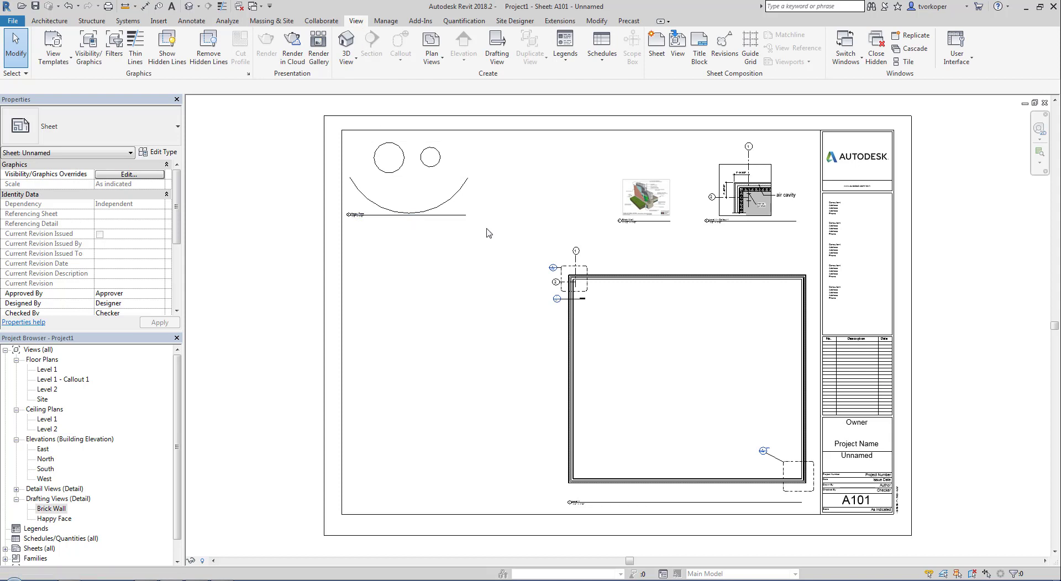
- Place a section across the Level 1 plan's top wall referencing the Brick Wall view
{"action": "left_click", "coordinate": [714, 305]}
{"action": "right_click", "coordinate": [715, 306]}
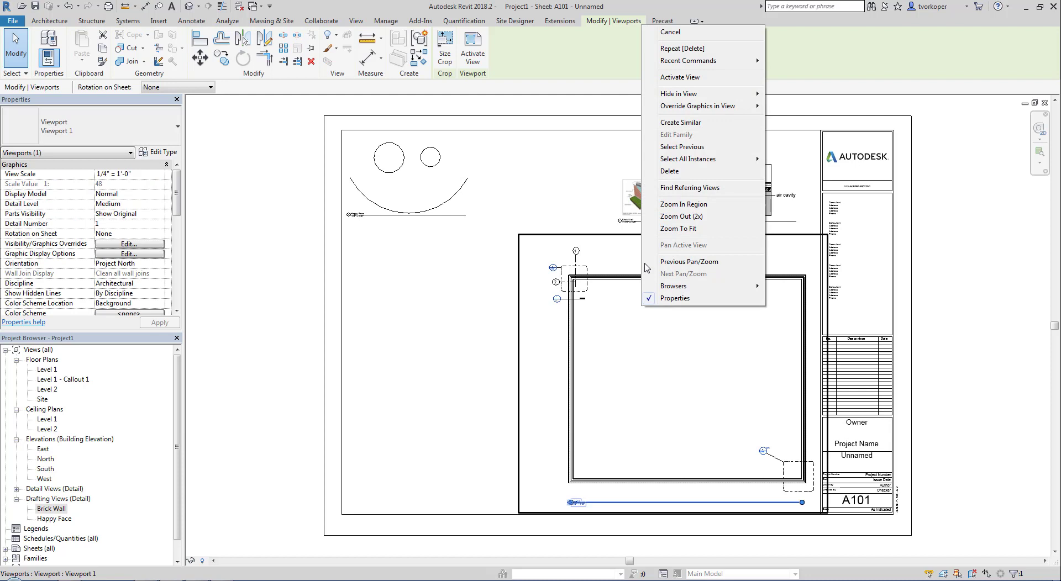
{"action": "left_click", "coordinate": [668, 77]}
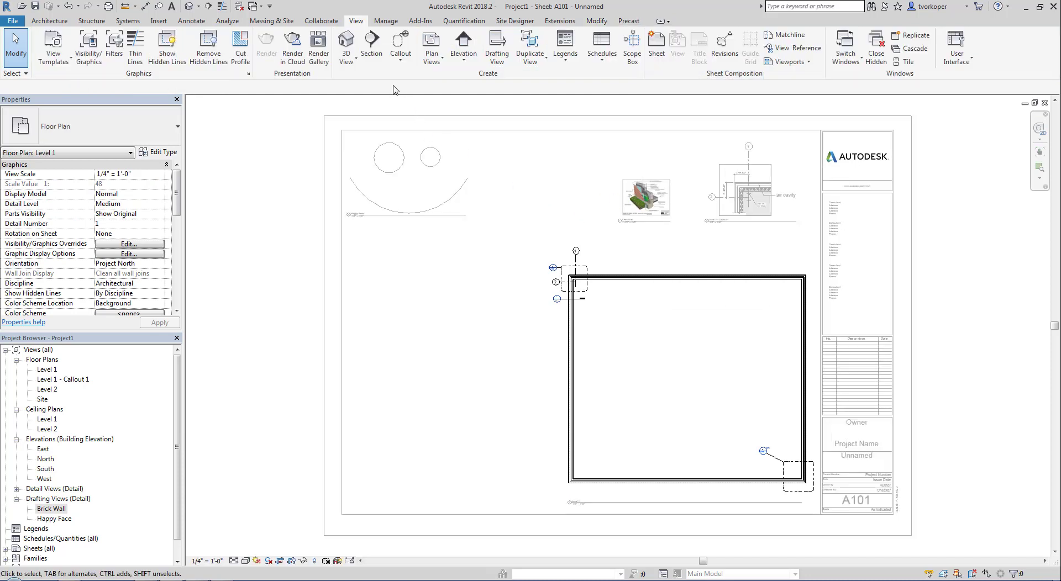
{"action": "left_click", "coordinate": [369, 44]}
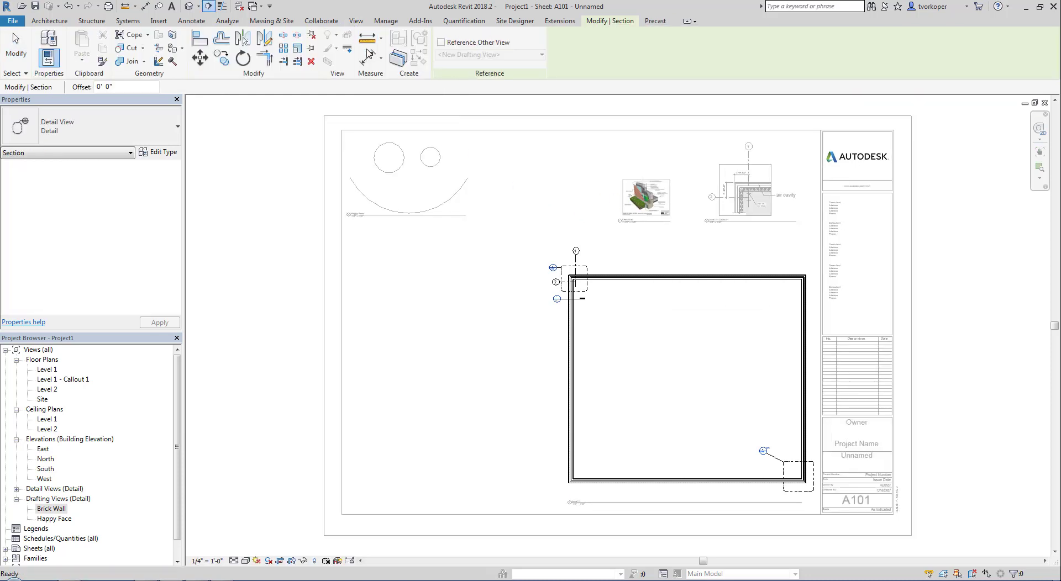
{"action": "left_click", "coordinate": [441, 42]}
{"action": "left_click", "coordinate": [462, 54]}
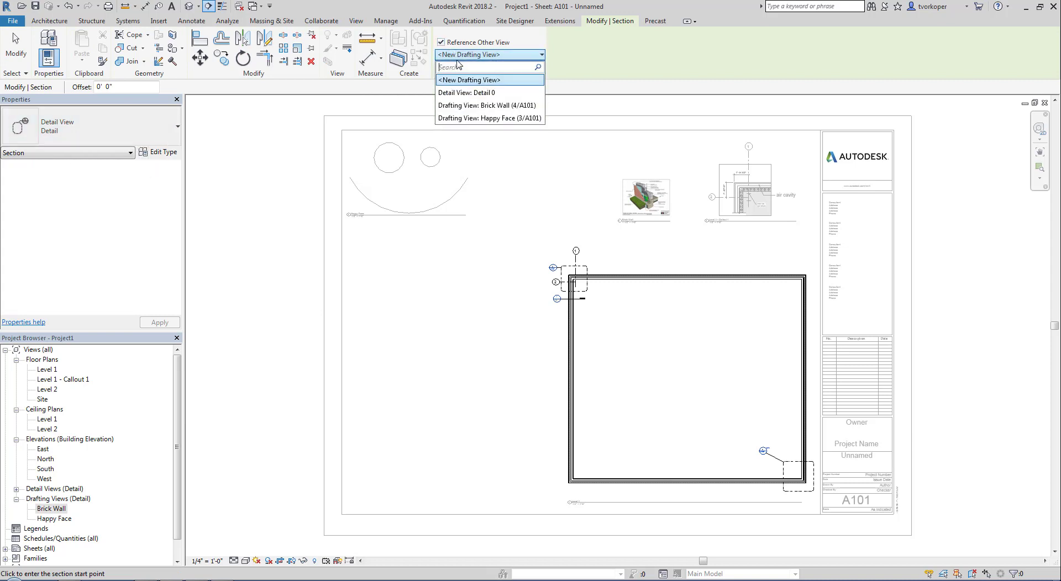
{"action": "left_click", "coordinate": [462, 105]}
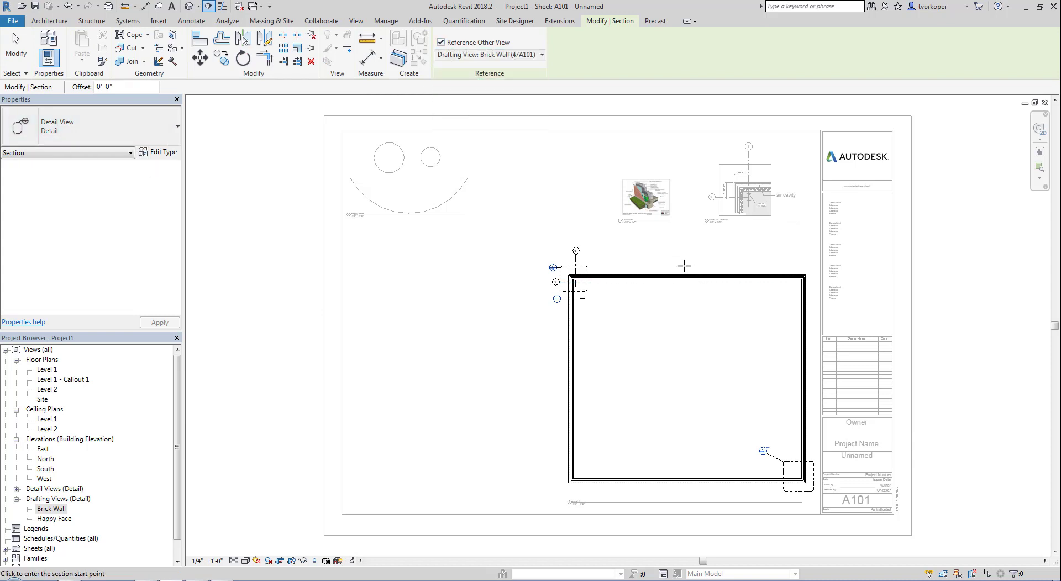
{"action": "left_click", "coordinate": [664, 259]}
{"action": "left_click", "coordinate": [664, 291]}
{"action": "key", "text": "Escape"}
{"action": "key", "text": "Escape"}
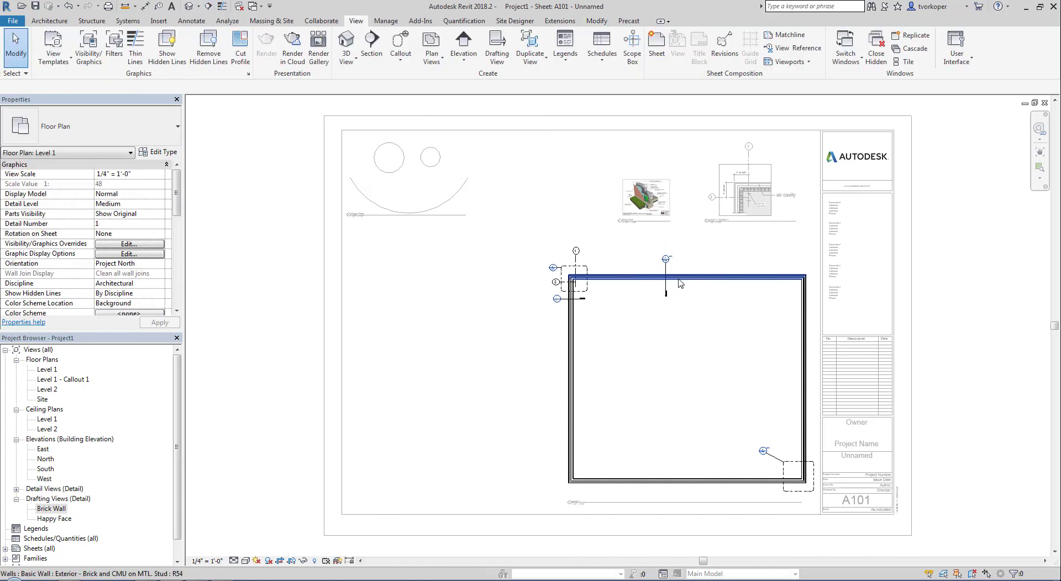
- Pan to review the new section and callout, then return to the whole sheet
{"action": "scroll", "coordinate": [667, 263], "scroll_direction": "up", "scroll_amount": 5}
{"action": "middle_click_drag", "start_coordinate": [666, 261], "coordinate": [670, 402]}
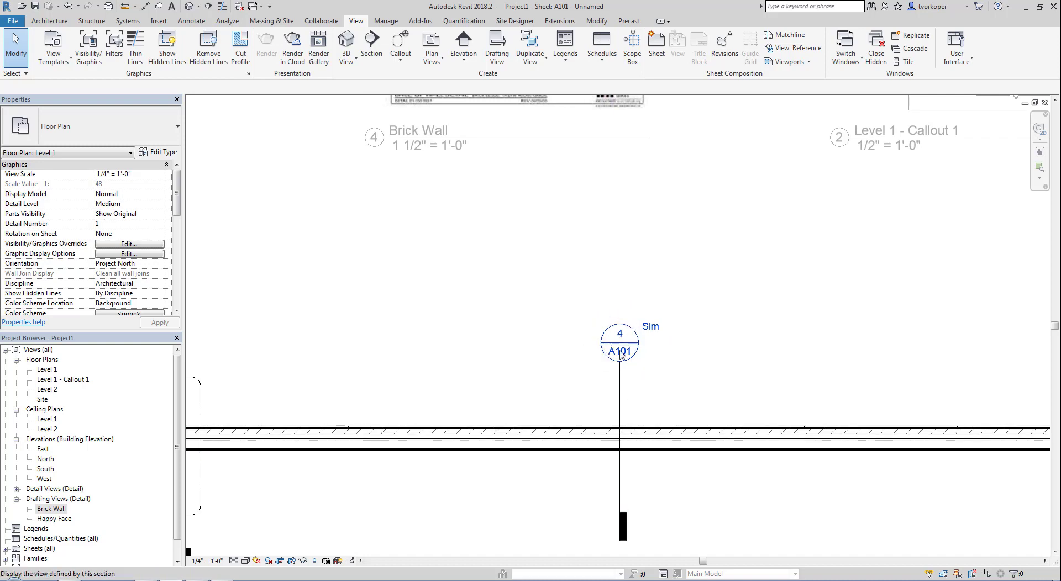
{"action": "middle_click_drag", "start_coordinate": [473, 293], "coordinate": [482, 491]}
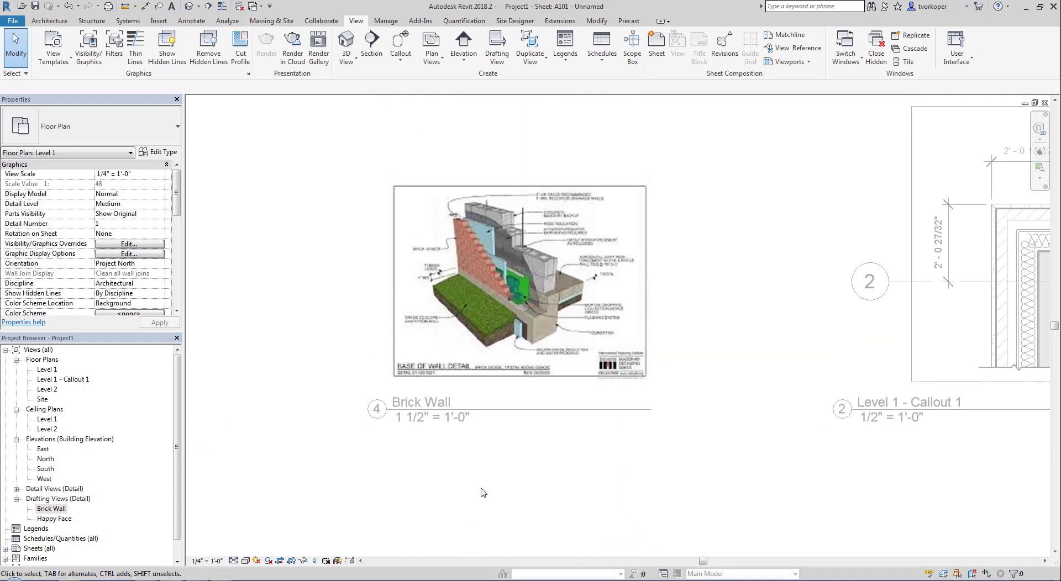
{"action": "scroll", "coordinate": [486, 304], "scroll_direction": "up", "scroll_amount": 3}
{"action": "double_click", "coordinate": [487, 304]}
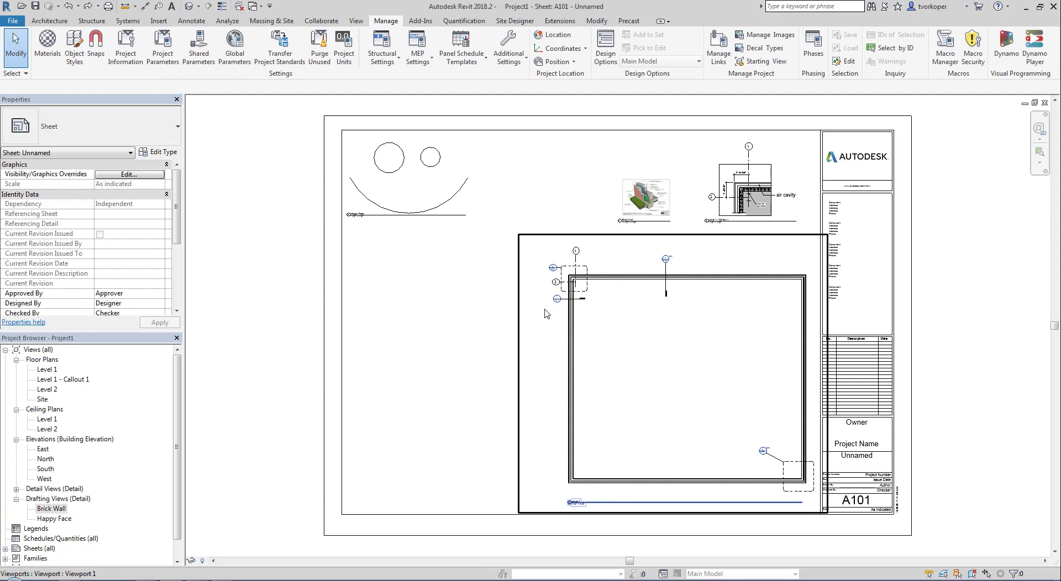
- Activate the Level 1 - Callout 1 viewport for drawing detail lines
{"action": "middle_click_drag", "start_coordinate": [574, 288], "coordinate": [323, 363]}
{"action": "scroll", "coordinate": [512, 260], "scroll_direction": "up", "scroll_amount": 5}
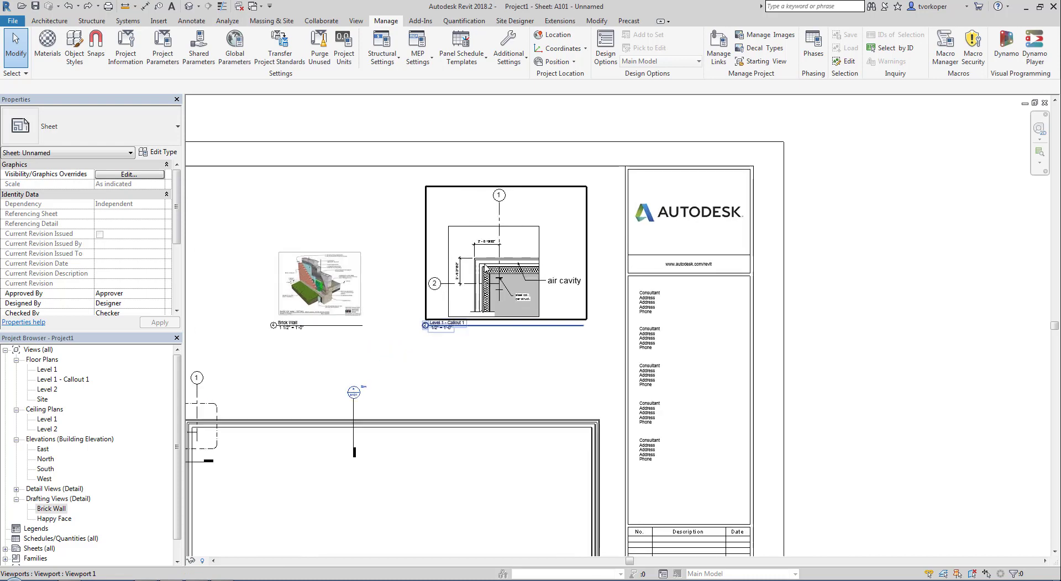
{"action": "right_click", "coordinate": [452, 216]}
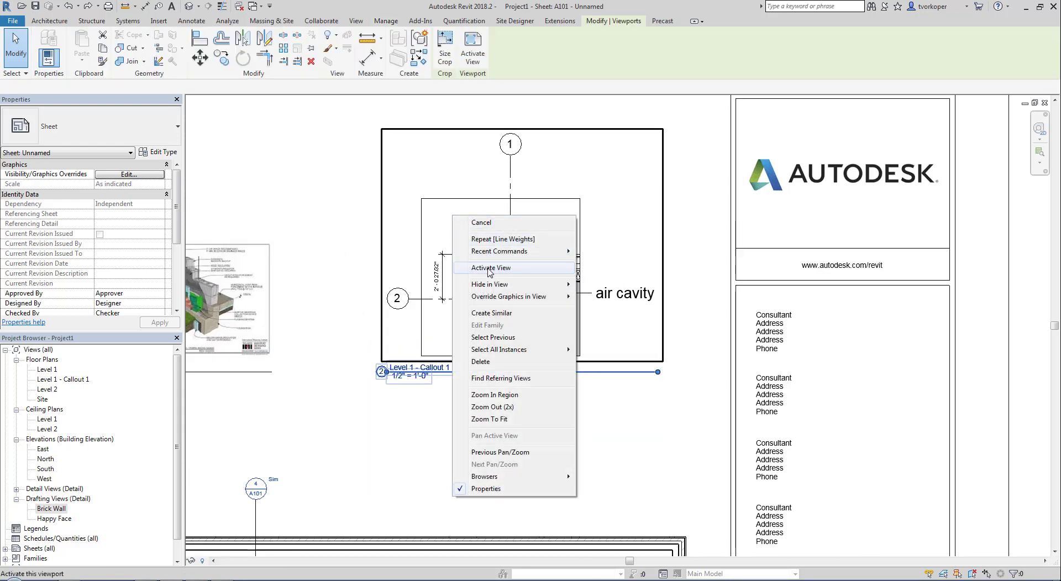
{"action": "left_click", "coordinate": [490, 268]}
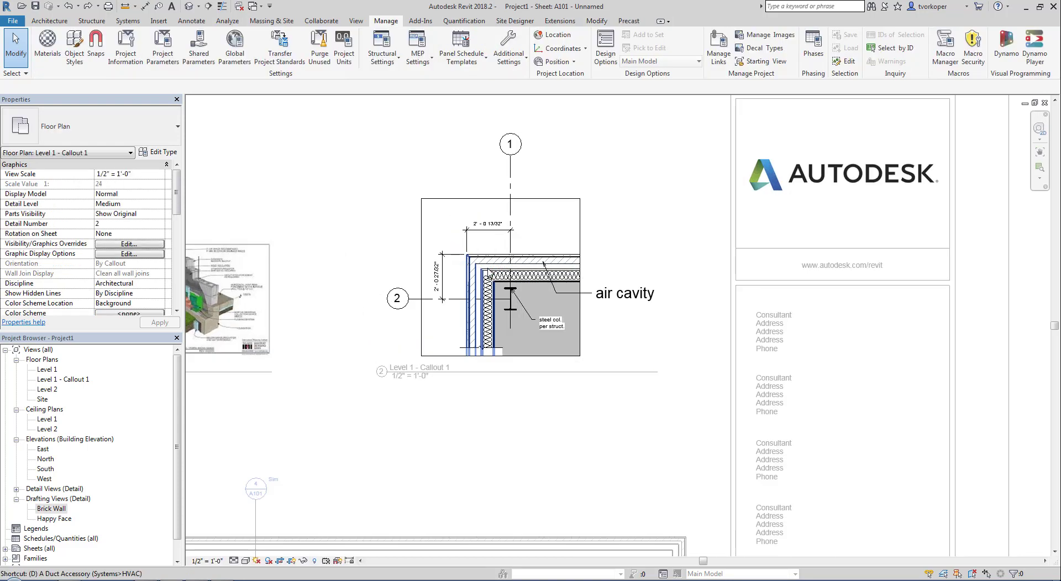
{"action": "key", "text": "l"}
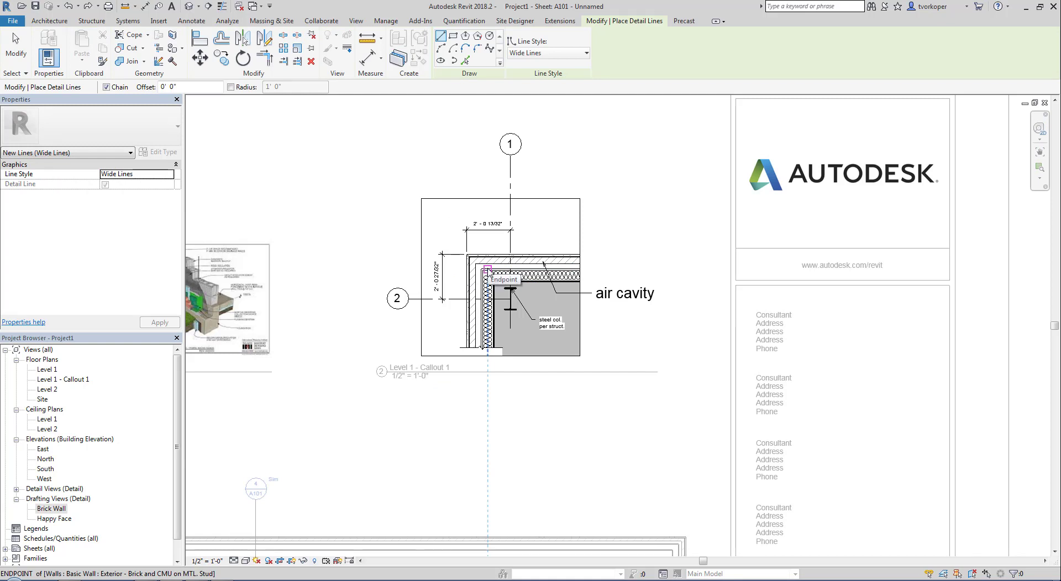
{"action": "key", "text": "ctrl+shift+d"}
{"action": "left_click_drag", "start_coordinate": [581, 10], "coordinate": [670, 30]}
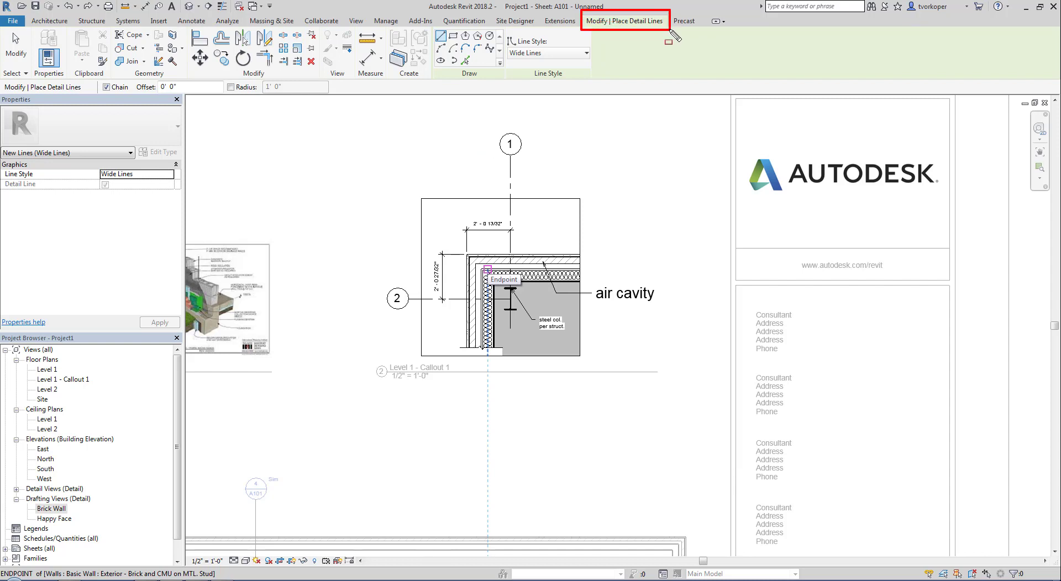
{"action": "mouse_move", "coordinate": [423, 24]}
{"action": "left_mouse_down"}
{"action": "mouse_move", "coordinate": [431, 38]}
{"action": "mouse_move", "coordinate": [594, 81]}
{"action": "left_mouse_up"}
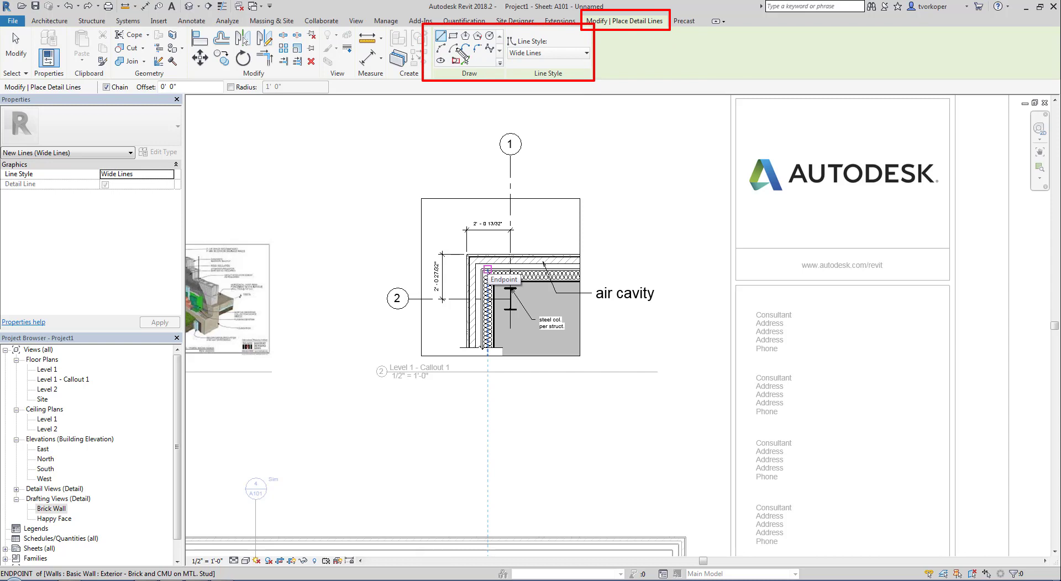
{"action": "left_click_drag", "start_coordinate": [496, 30], "coordinate": [591, 71]}
{"action": "key", "text": "Escape"}
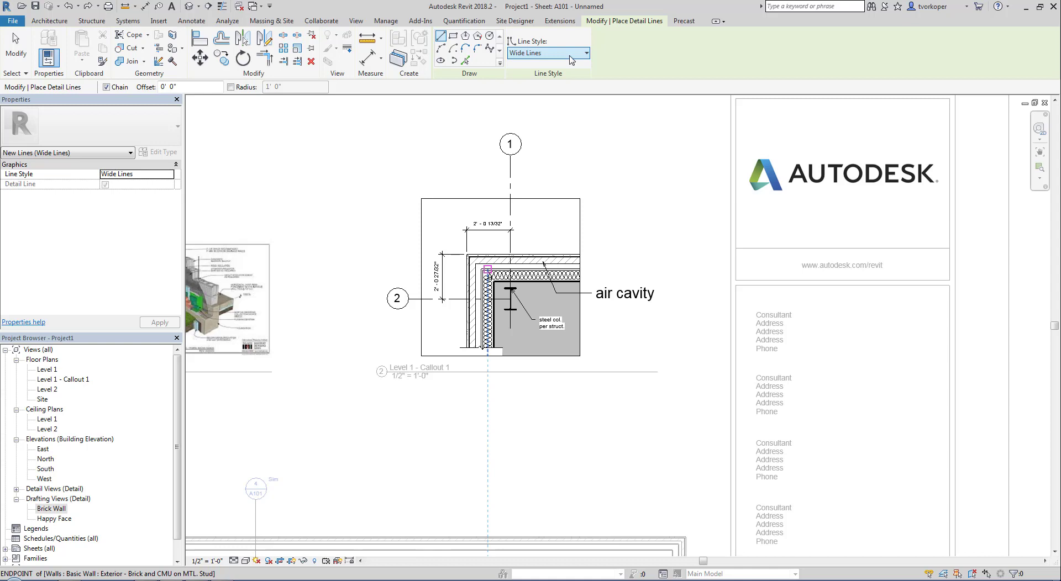
- Draw a horizontal Wide Lines detail line across the top of the callout detail
{"action": "left_click", "coordinate": [569, 56]}
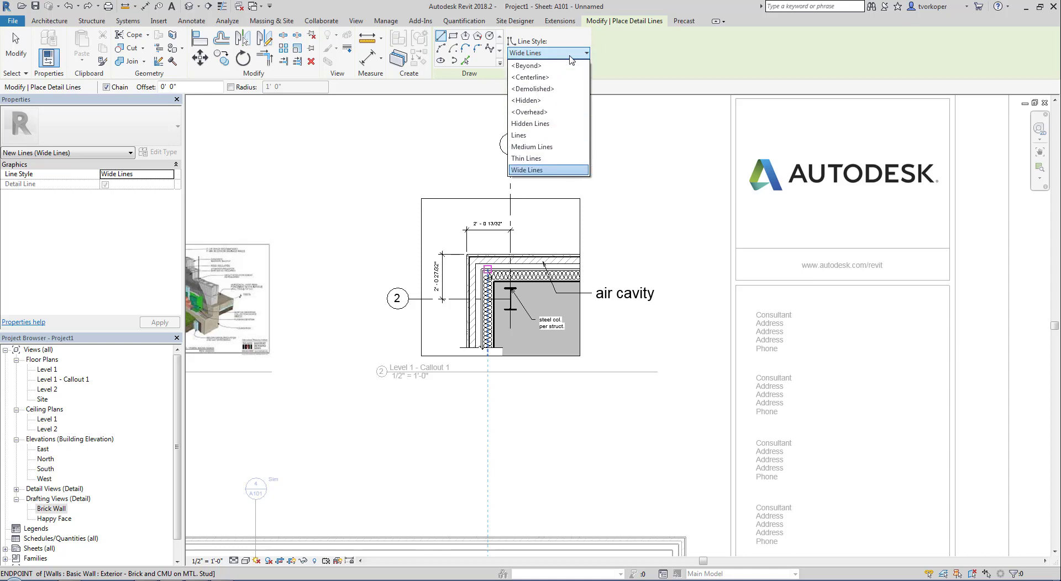
{"action": "left_click", "coordinate": [529, 170]}
{"action": "left_click", "coordinate": [430, 209]}
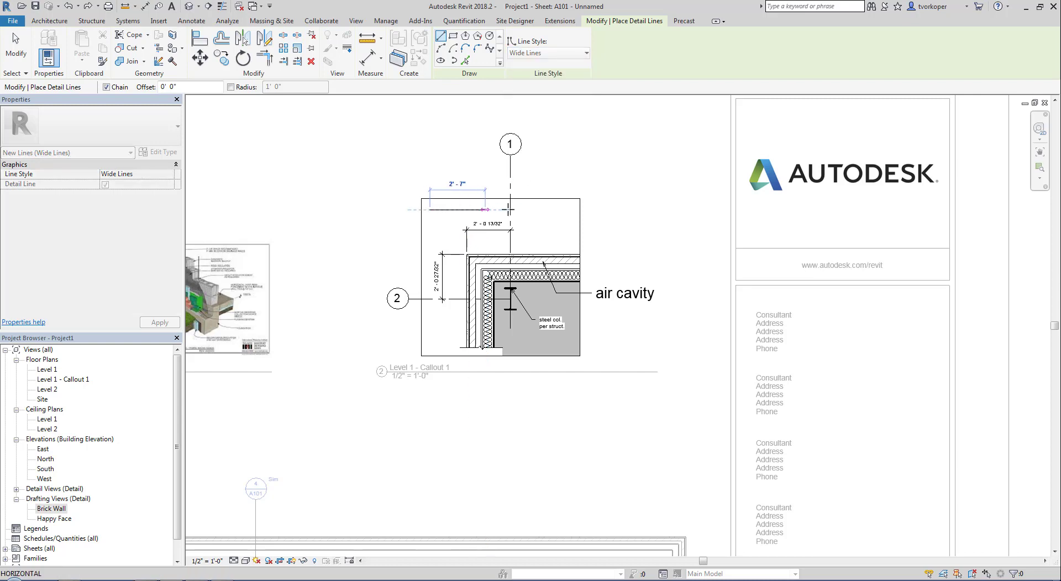
{"action": "left_click", "coordinate": [567, 210]}
{"action": "key", "text": "Escape"}
{"action": "key", "text": "Escape"}
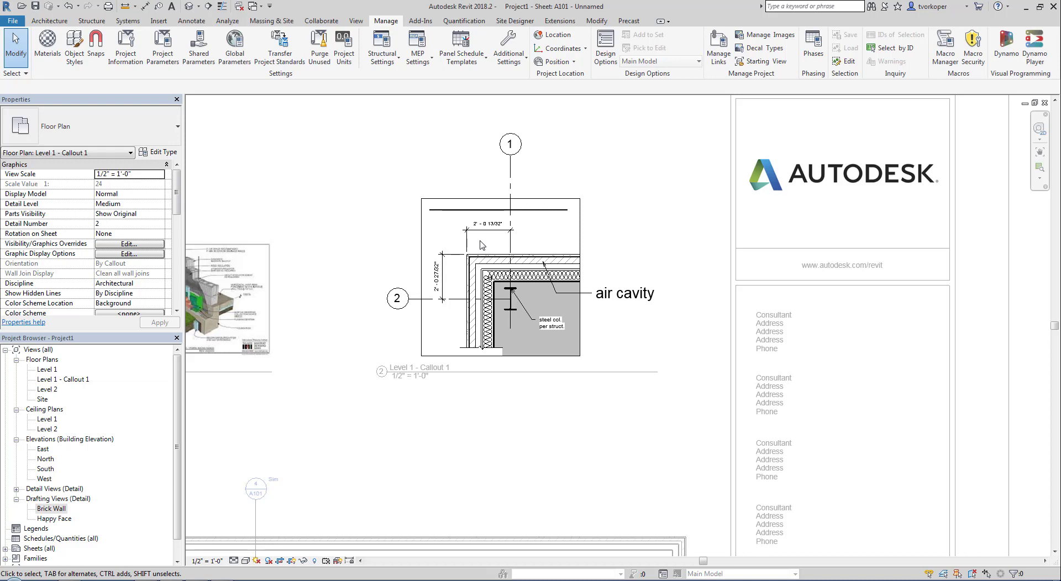
- Zoom in on the wall callout detail and open the Manage tab's Additional Settings list
{"action": "scroll", "coordinate": [508, 220], "scroll_direction": "up", "scroll_amount": 2}
{"action": "middle_click_drag", "start_coordinate": [491, 167], "coordinate": [490, 192]}
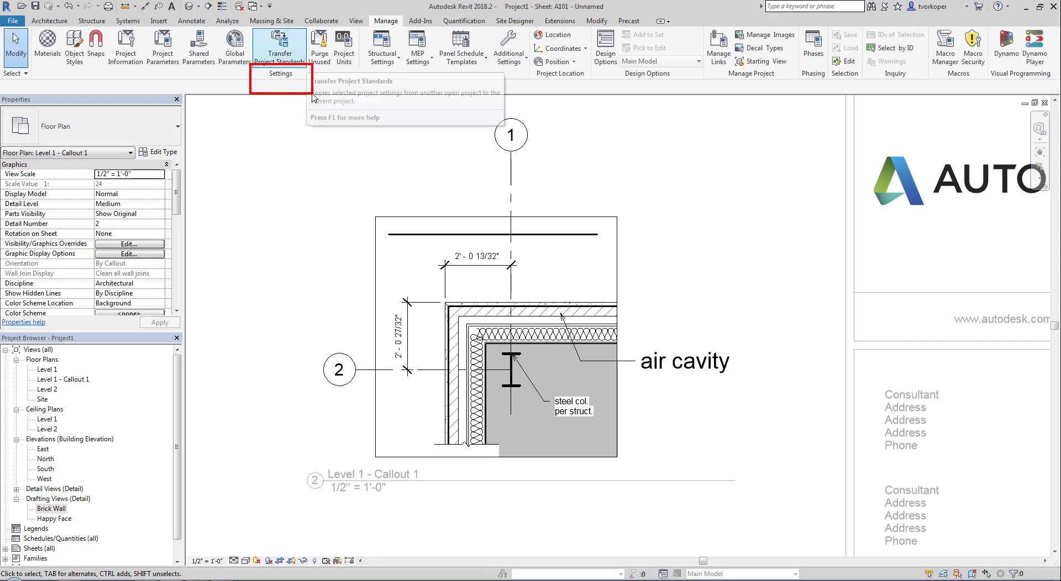
{"action": "left_click", "coordinate": [510, 57]}
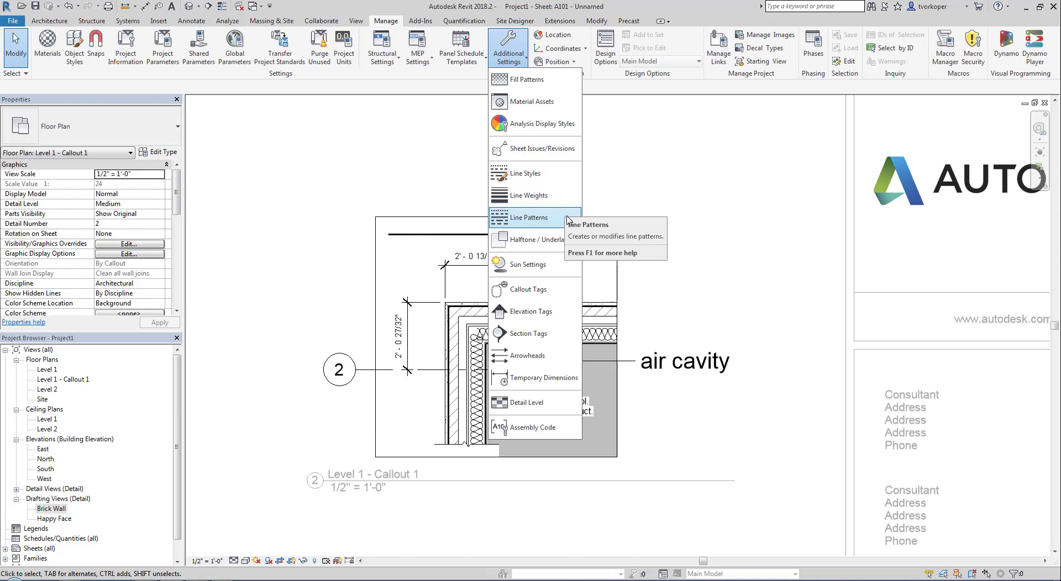
{"action": "left_click", "coordinate": [512, 196]}
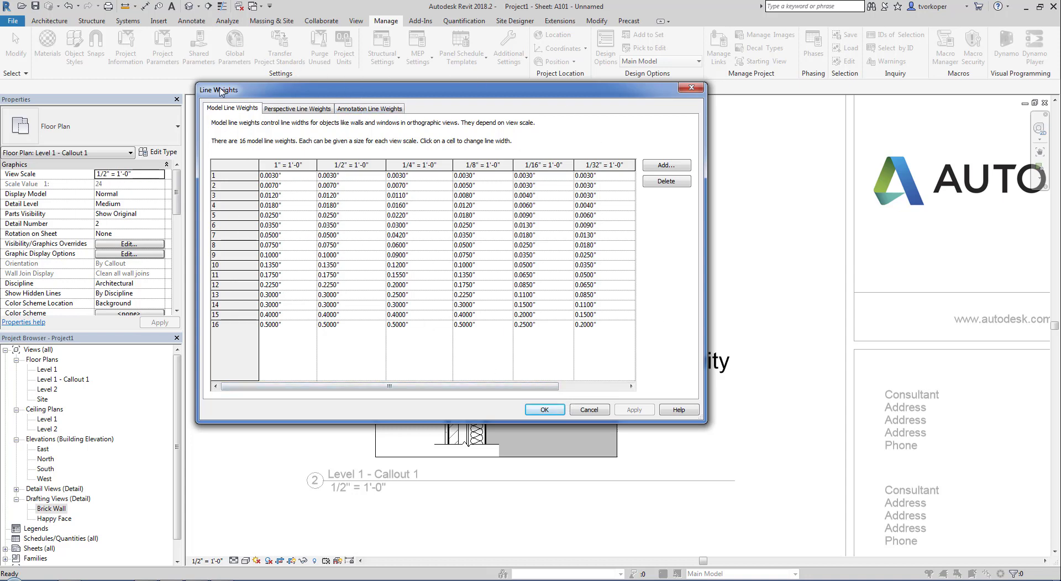
{"action": "left_click", "coordinate": [593, 411]}
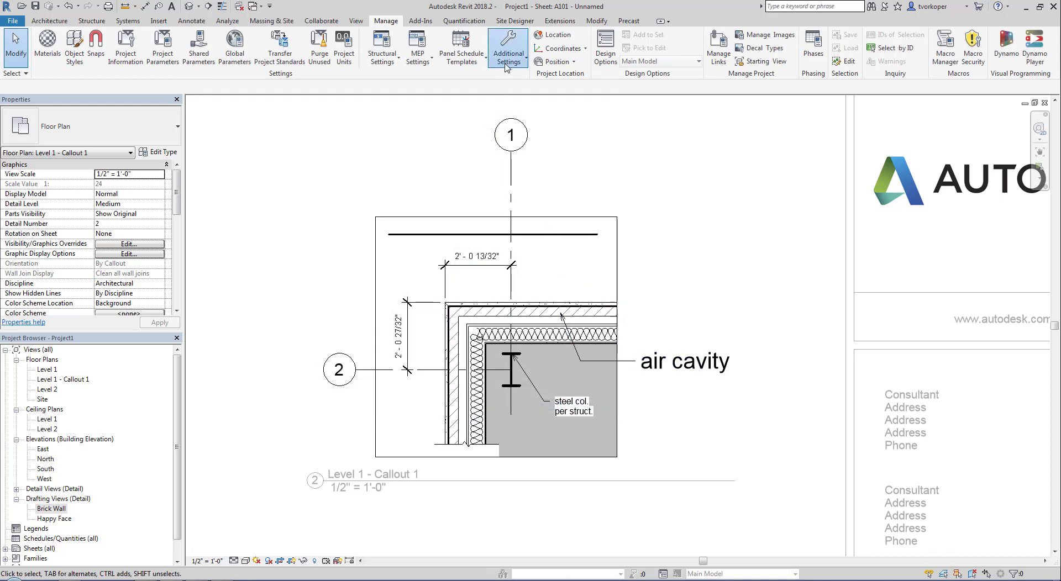
{"action": "left_click", "coordinate": [504, 62]}
{"action": "left_click", "coordinate": [514, 221]}
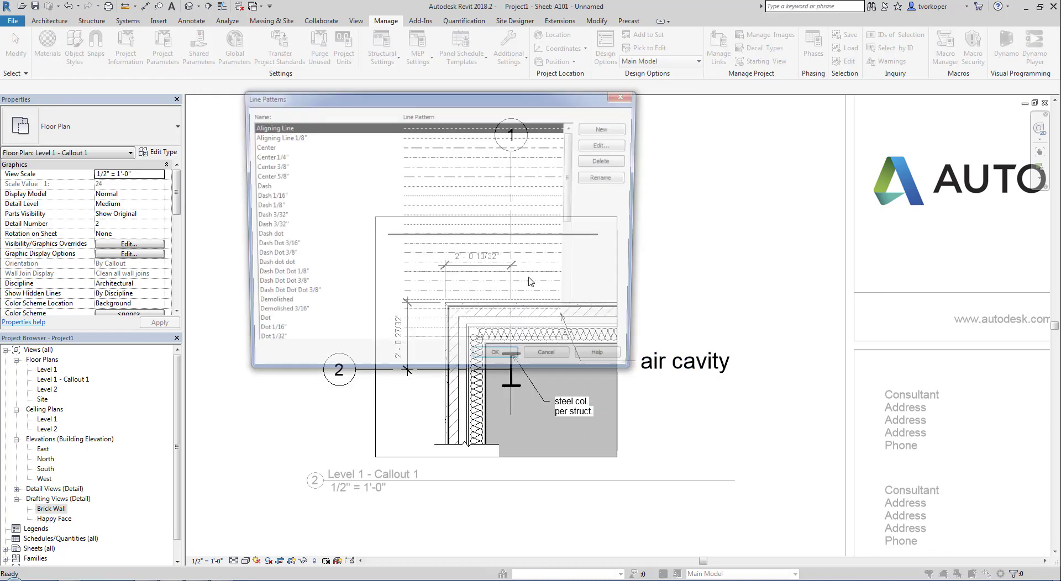
{"action": "left_click_drag", "start_coordinate": [640, 382], "coordinate": [856, 559]}
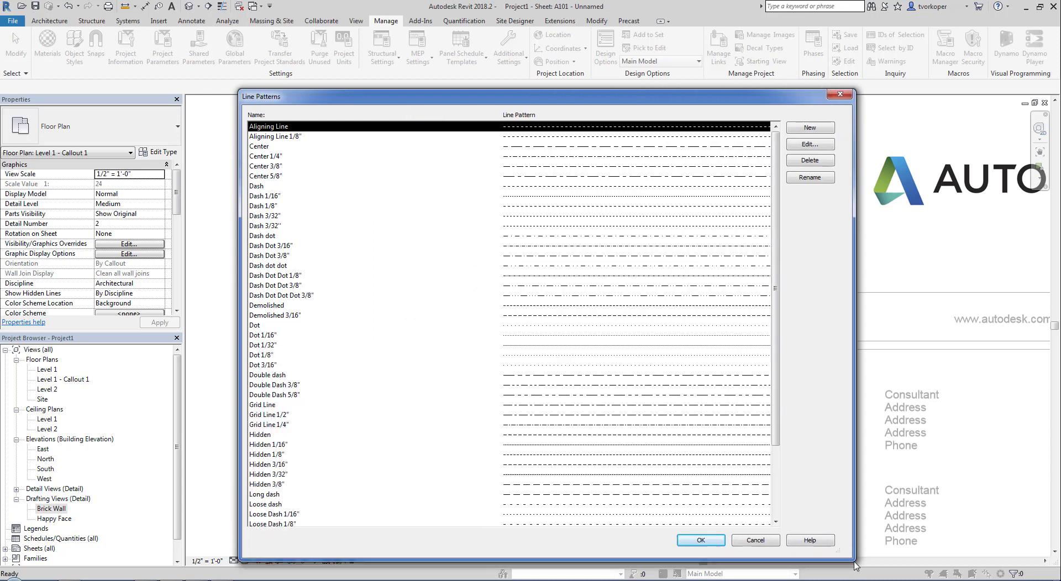
{"action": "left_click_drag", "start_coordinate": [787, 236], "coordinate": [787, 311]}
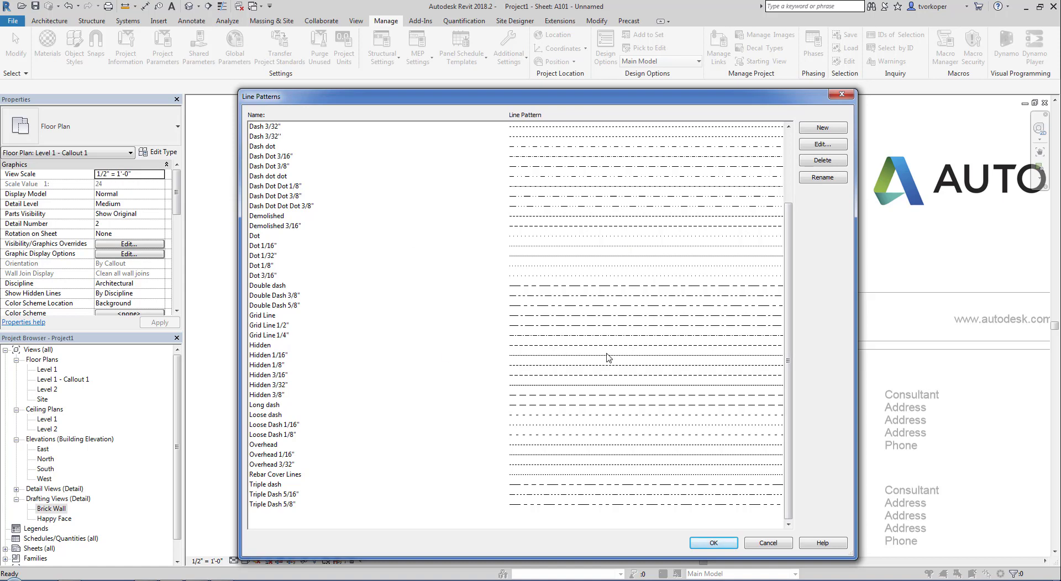
{"action": "left_click", "coordinate": [713, 543]}
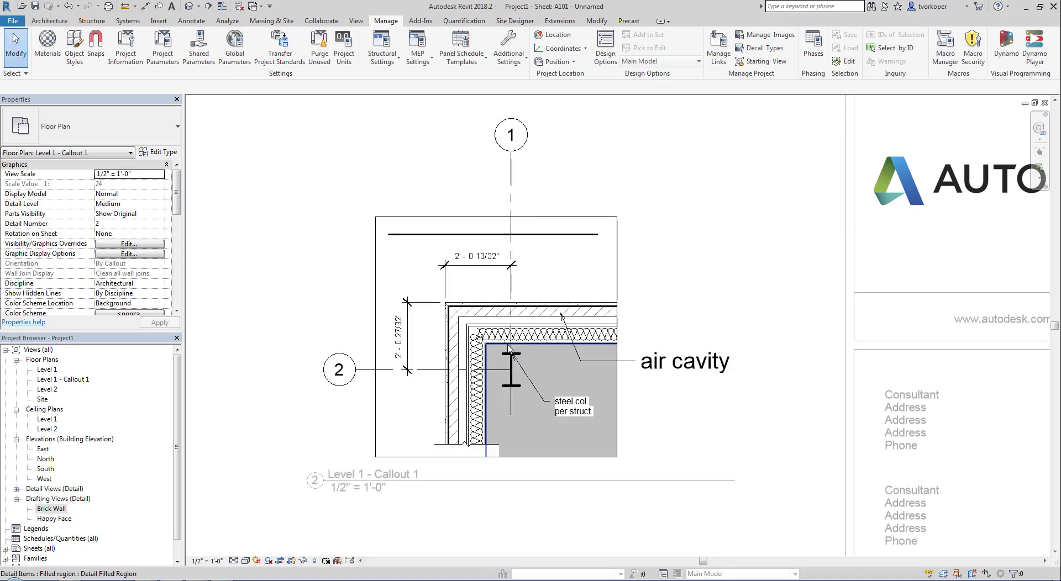
- Open the Line Styles dialog, move it to the screen centre, then close it
{"action": "left_click", "coordinate": [513, 61]}
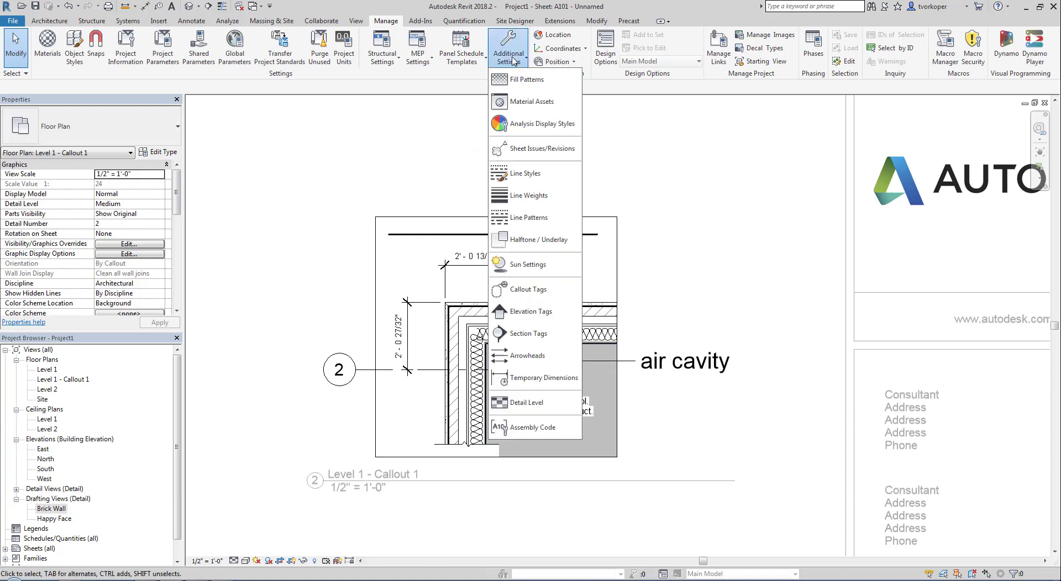
{"action": "left_click", "coordinate": [524, 173]}
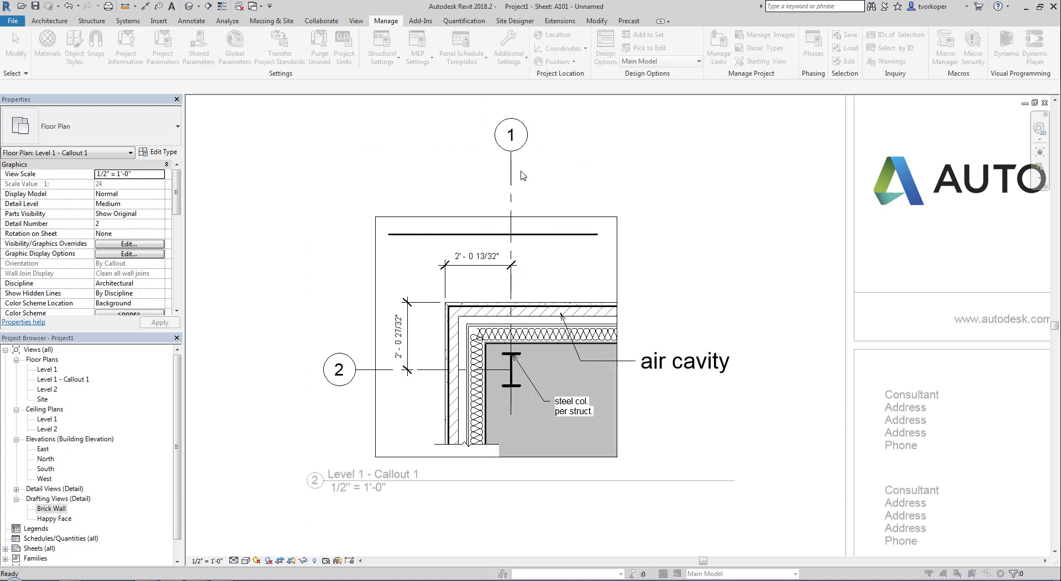
{"action": "left_click_drag", "start_coordinate": [304, 131], "coordinate": [578, 118]}
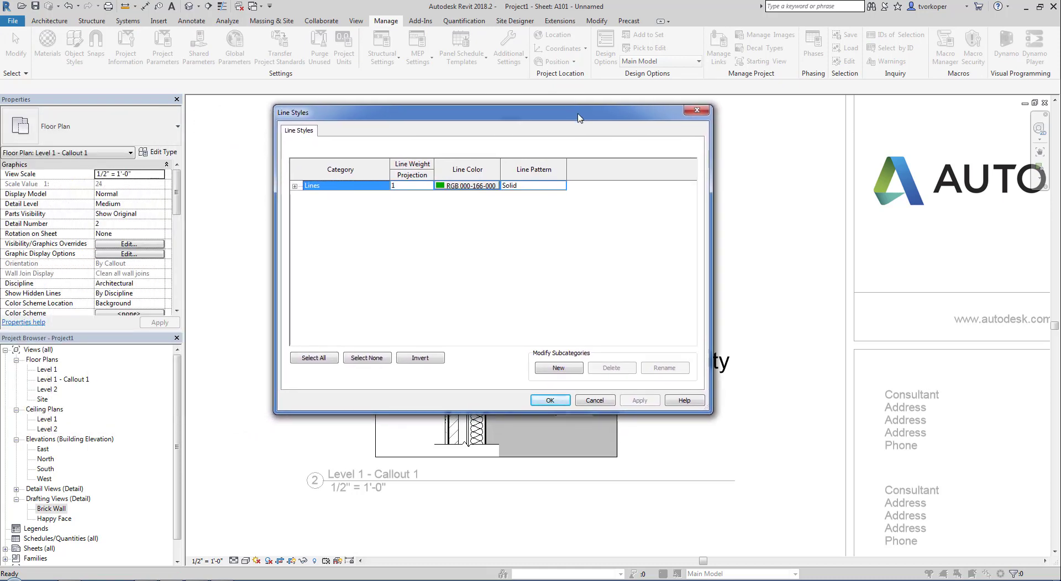
{"action": "key", "text": "Escape"}
- Reopen Line Styles, expand the Lines category and enlarge the window to show every row
{"action": "left_click", "coordinate": [508, 52]}
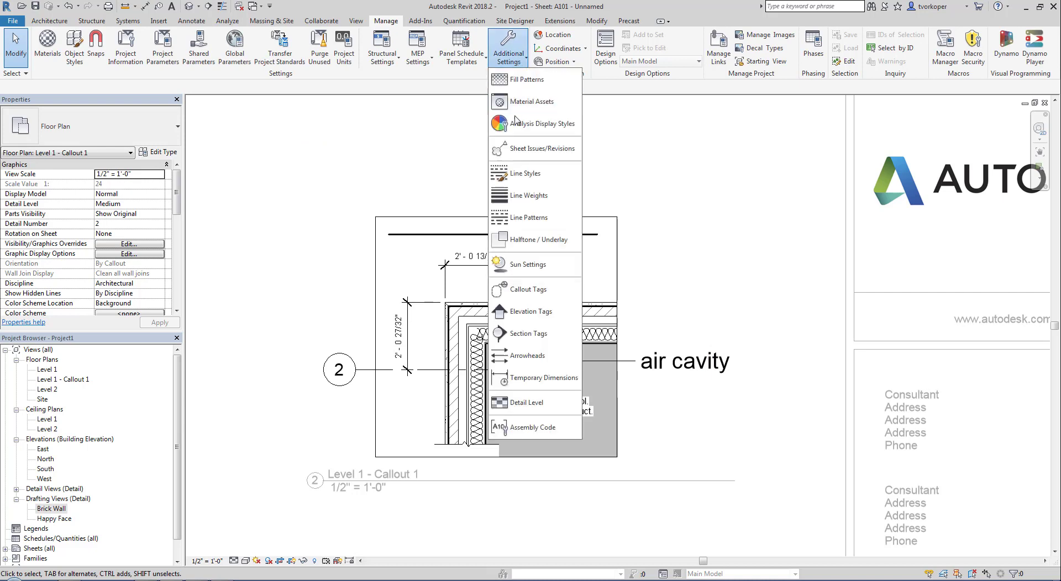
{"action": "left_click", "coordinate": [524, 175]}
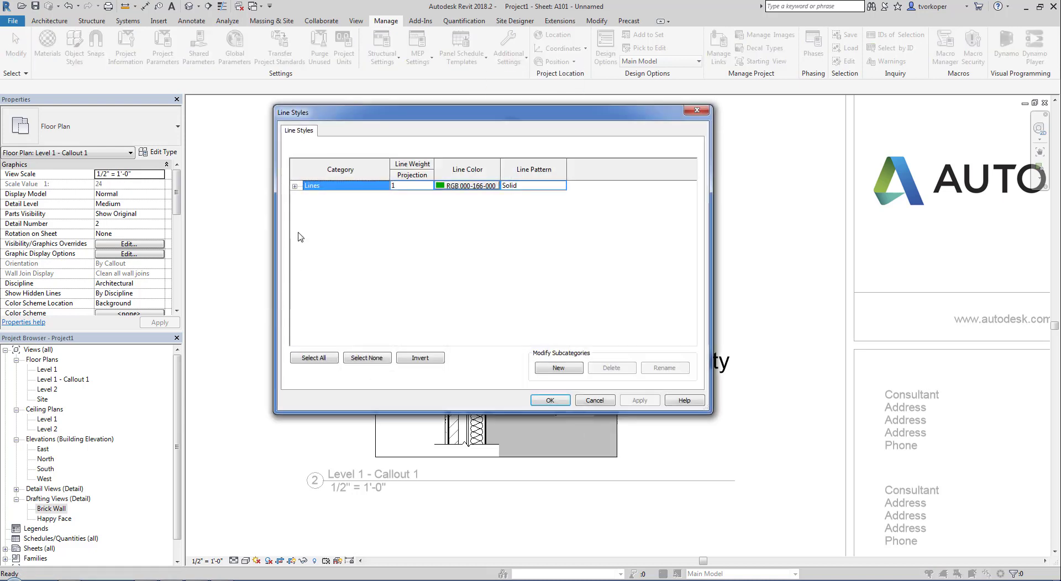
{"action": "left_click", "coordinate": [294, 186]}
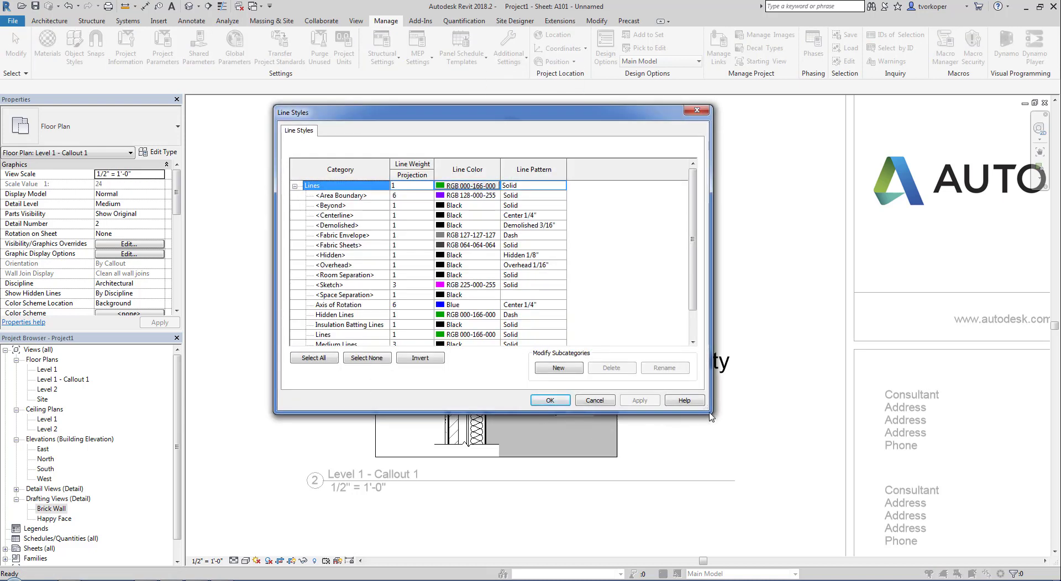
{"action": "left_click_drag", "start_coordinate": [711, 417], "coordinate": [801, 509]}
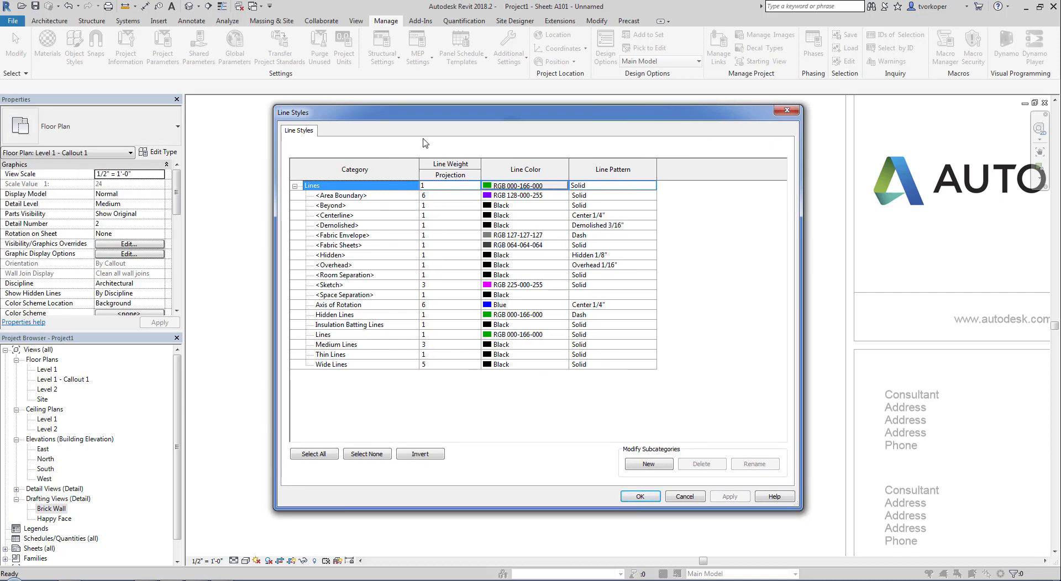
{"action": "left_click_drag", "start_coordinate": [416, 121], "coordinate": [342, 89]}
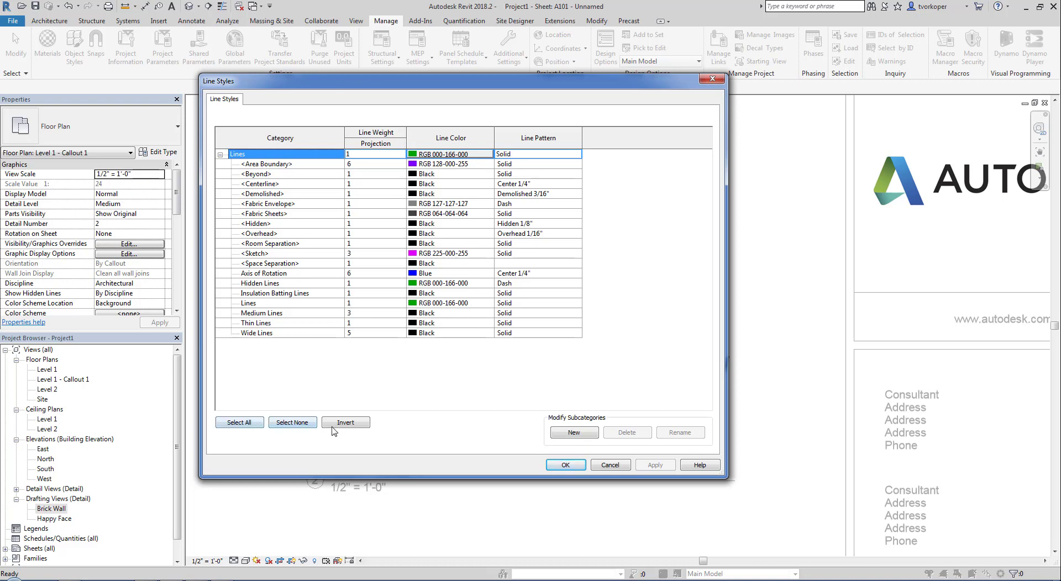
- Add a new line style subcategory in the Line Styles dialog
{"action": "left_click", "coordinate": [574, 432]}
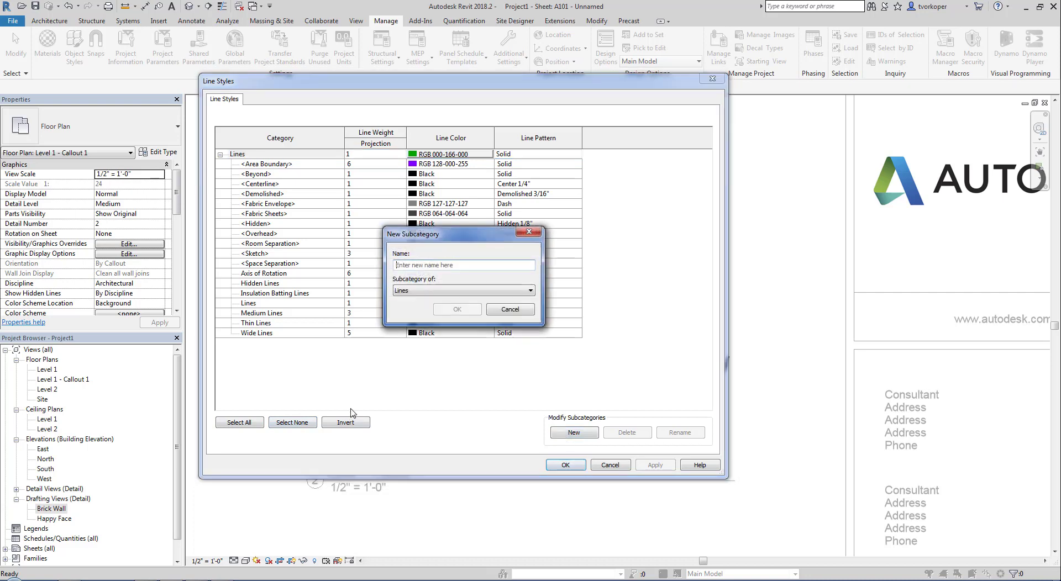
{"action": "type", "text": "Wide REd"}
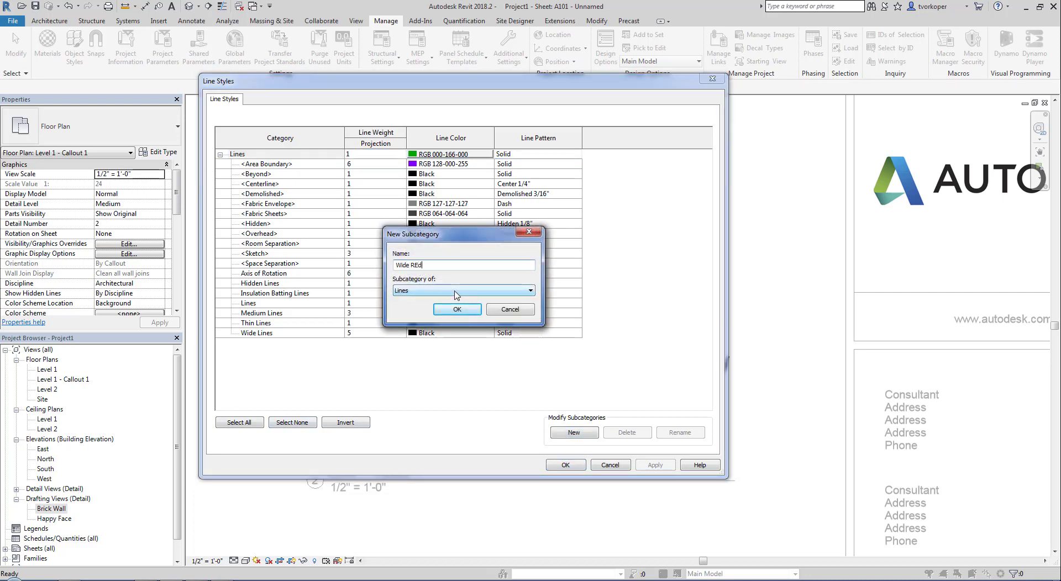
{"action": "key", "text": "Return"}
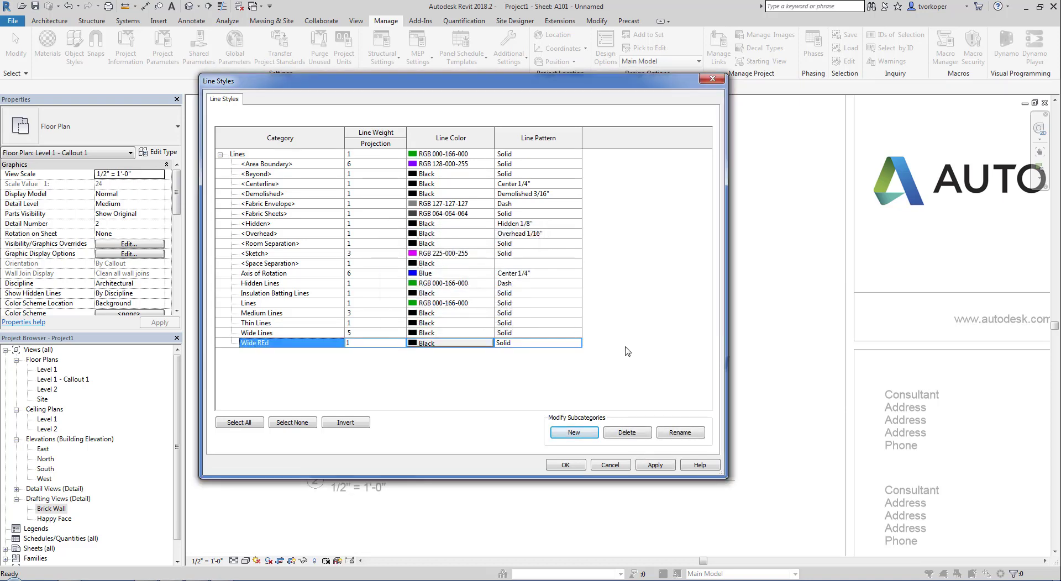
{"action": "mouse_move", "coordinate": [540, 407]}
{"action": "left_mouse_down"}
{"action": "mouse_move", "coordinate": [648, 448]}
{"action": "mouse_move", "coordinate": [718, 456]}
{"action": "left_mouse_up"}
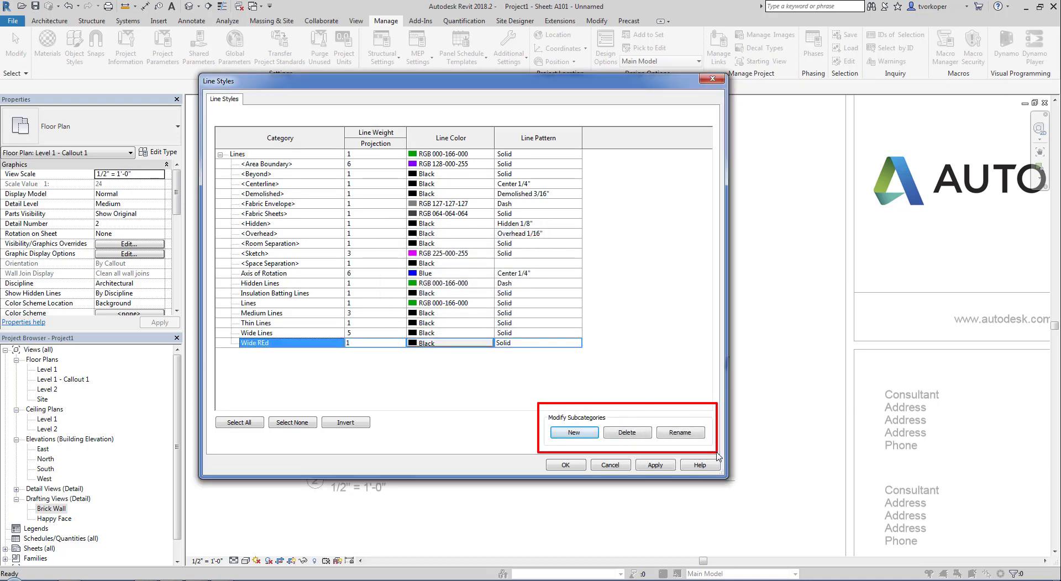
{"action": "left_click_drag", "start_coordinate": [545, 412], "coordinate": [609, 451]}
{"action": "key", "text": "Escape"}
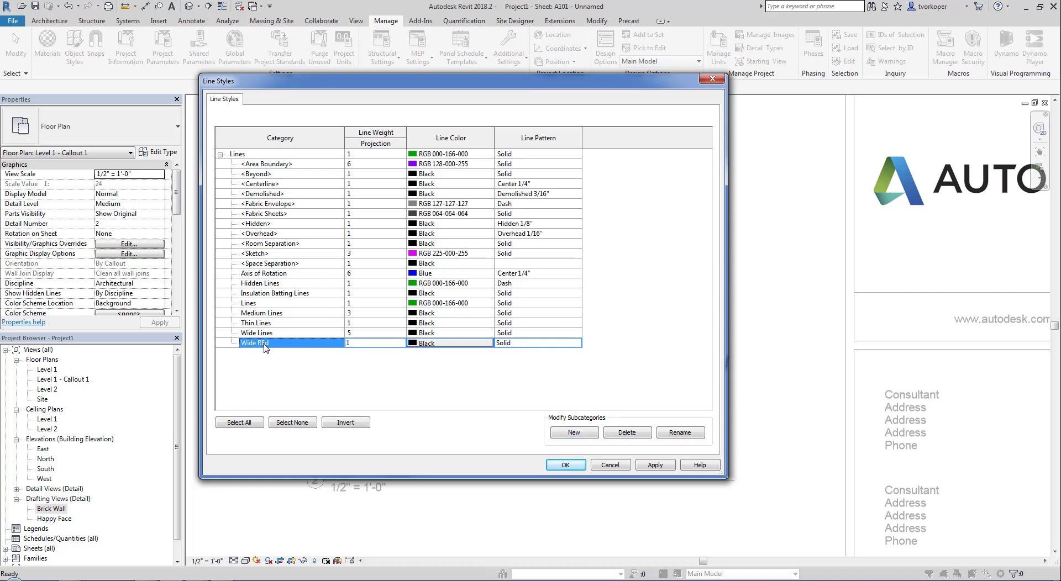
- Rename the new line style to 'Wide Red' and close the Line Styles dialog
{"action": "left_click", "coordinate": [671, 436]}
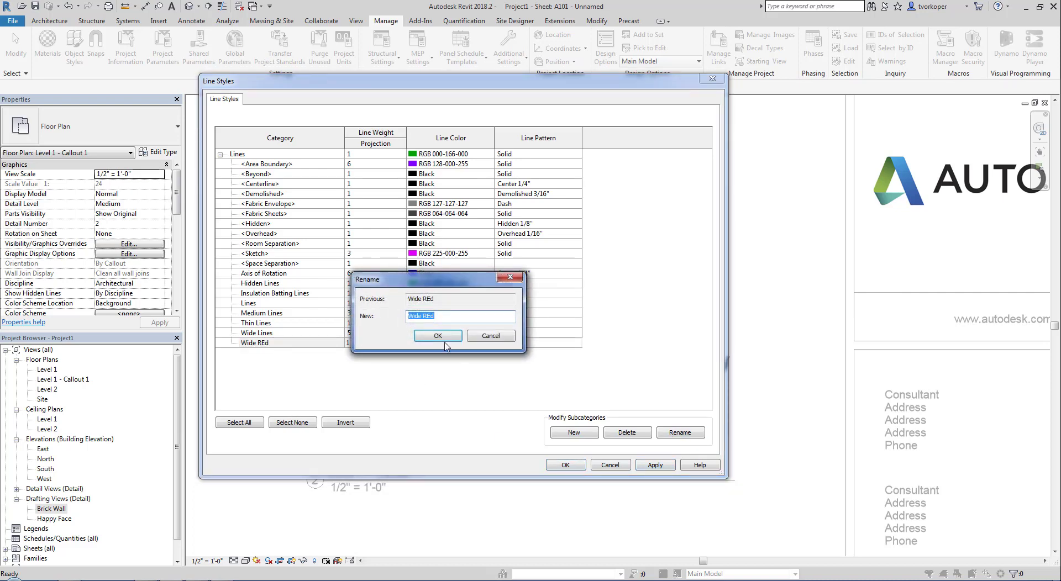
{"action": "left_click", "coordinate": [431, 318]}
{"action": "left_click", "coordinate": [437, 336]}
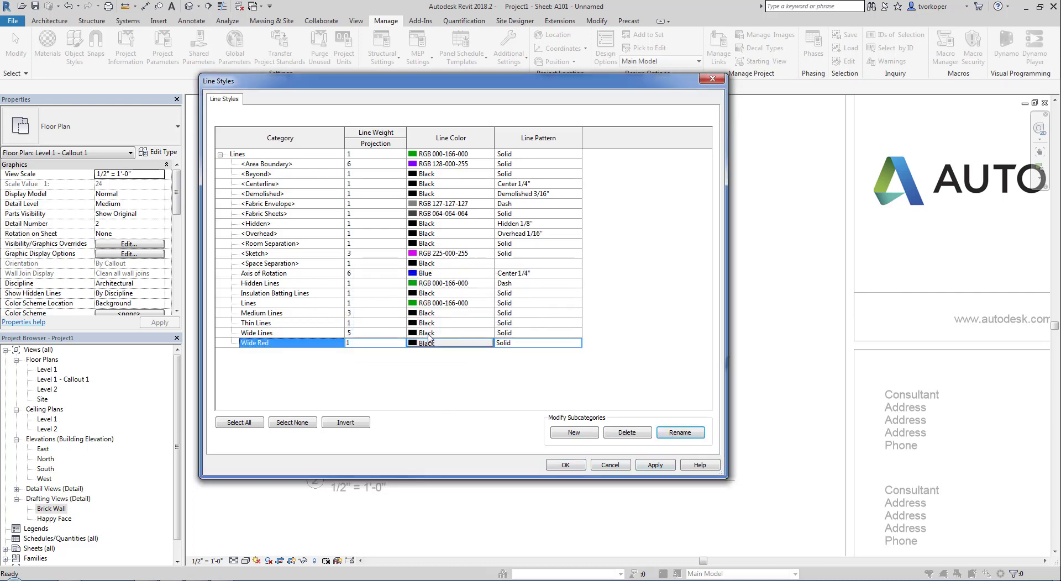
{"action": "left_click", "coordinate": [565, 464]}
{"action": "left_click", "coordinate": [508, 53]}
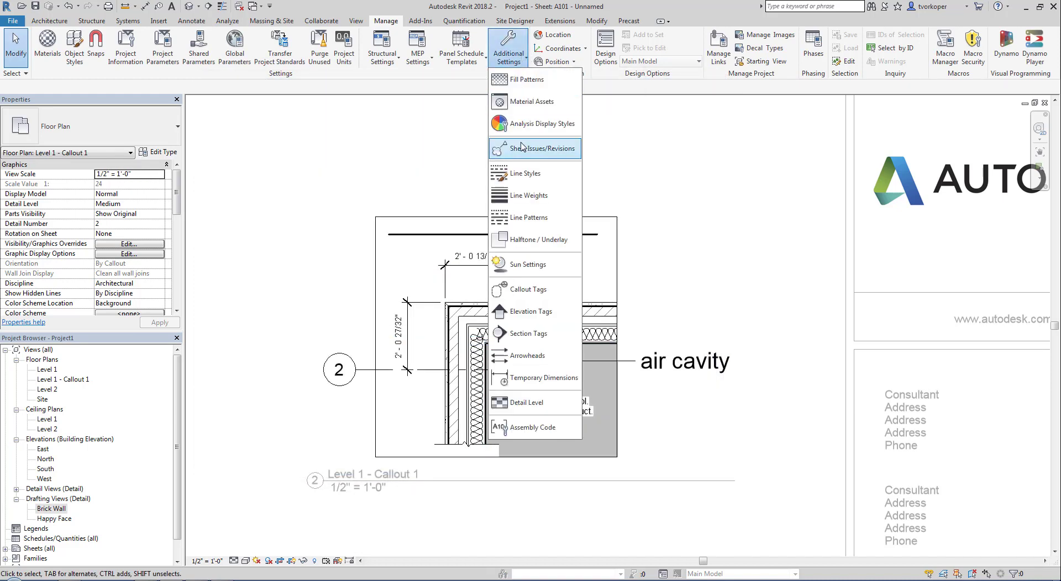
- Create a new line style named 'Wide Red Line' in the Line Styles dialog
{"action": "left_click", "coordinate": [539, 195]}
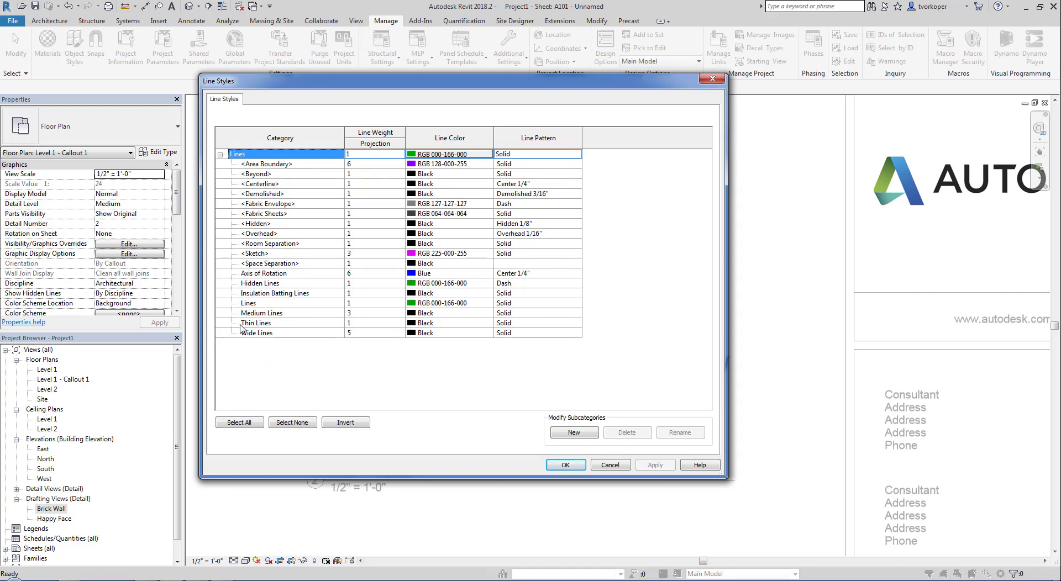
{"action": "left_click", "coordinate": [573, 434]}
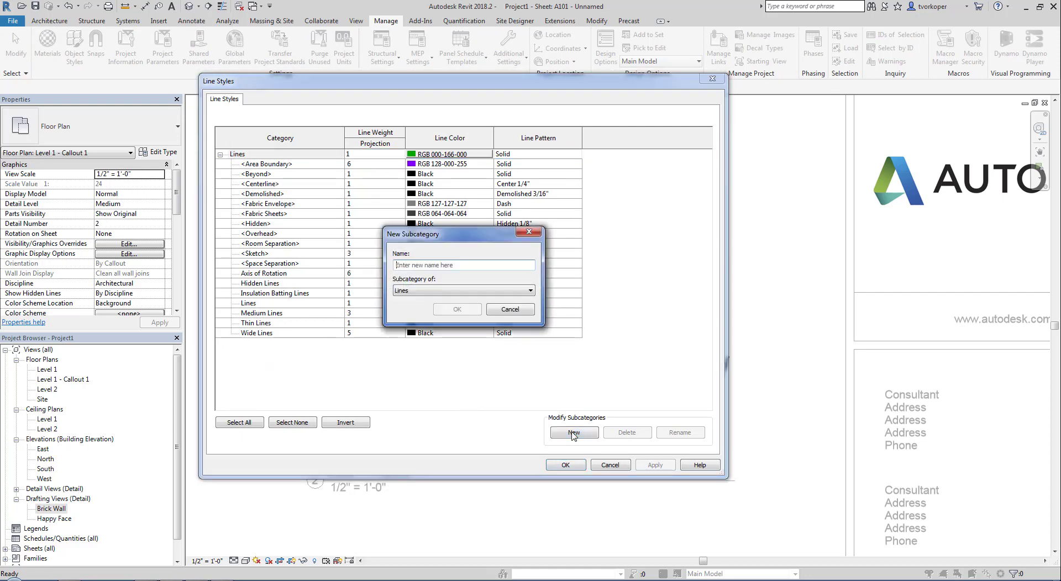
{"action": "type", "text": "Wide Red Line"}
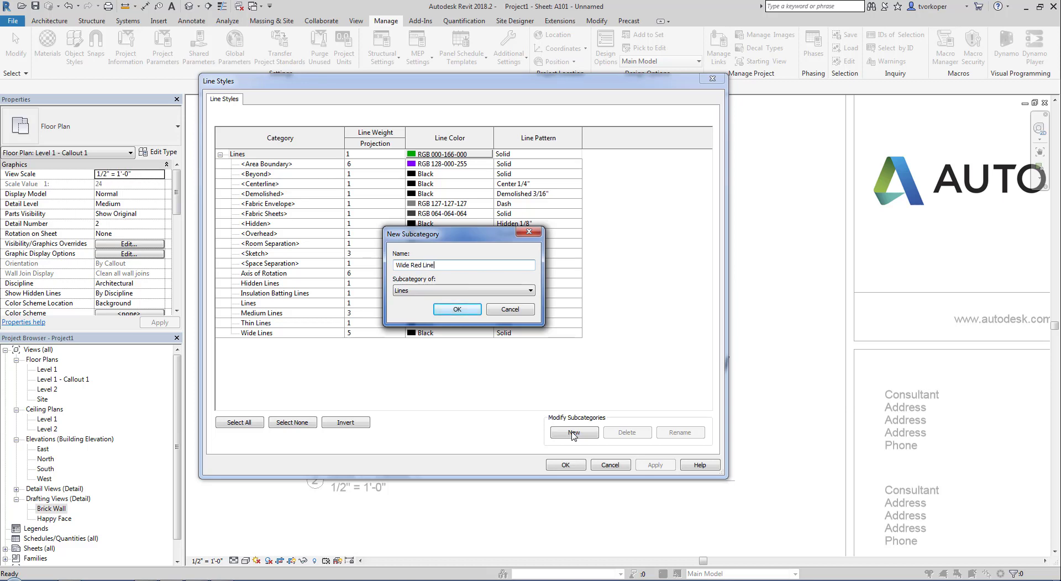
{"action": "key", "text": "Return"}
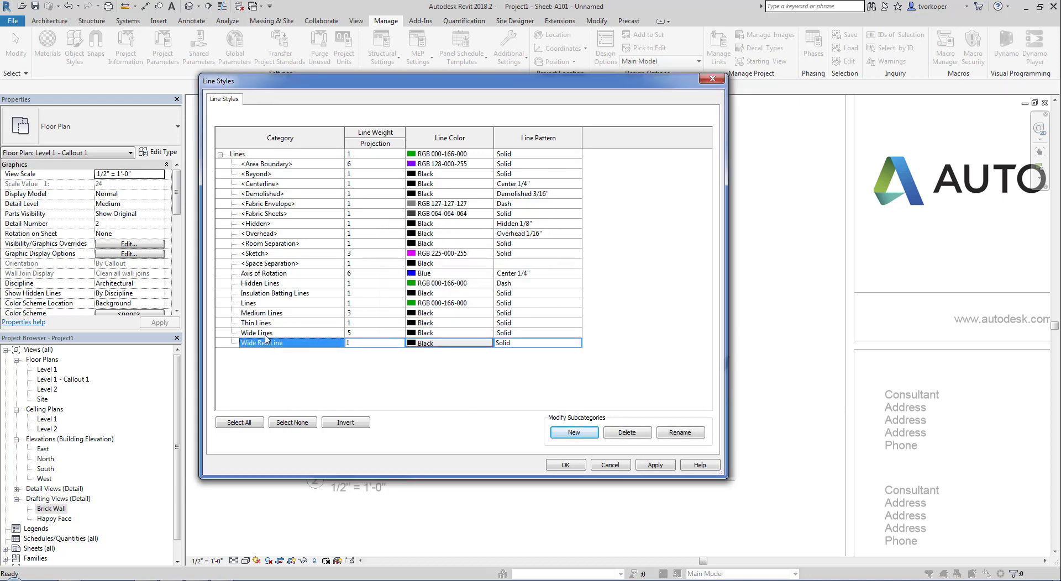
- Set Wide Red Line to line weight 7 and red colour, then save the changes
{"action": "left_click", "coordinate": [400, 343]}
{"action": "left_click", "coordinate": [399, 344]}
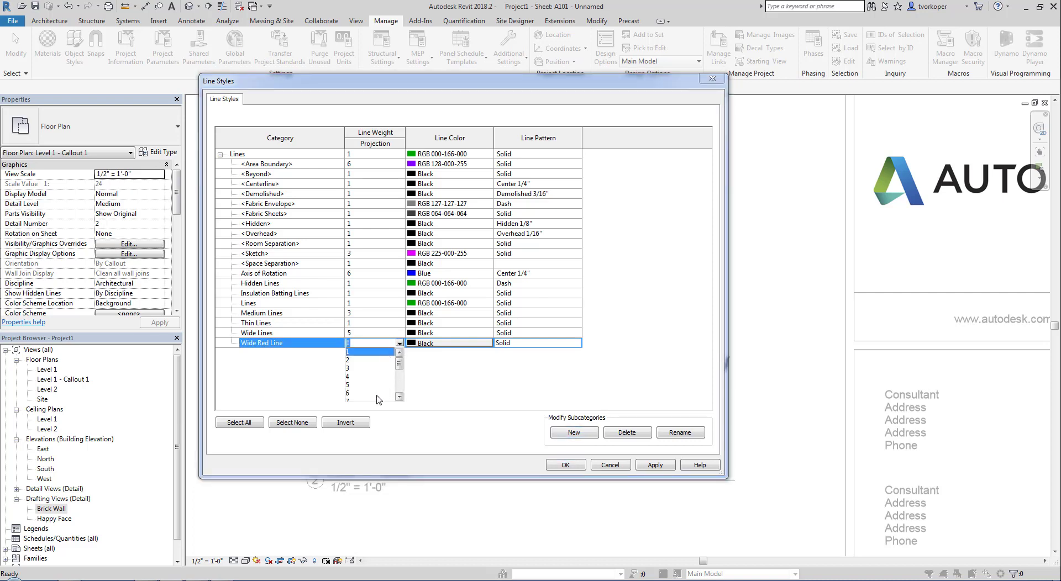
{"action": "left_click", "coordinate": [360, 399]}
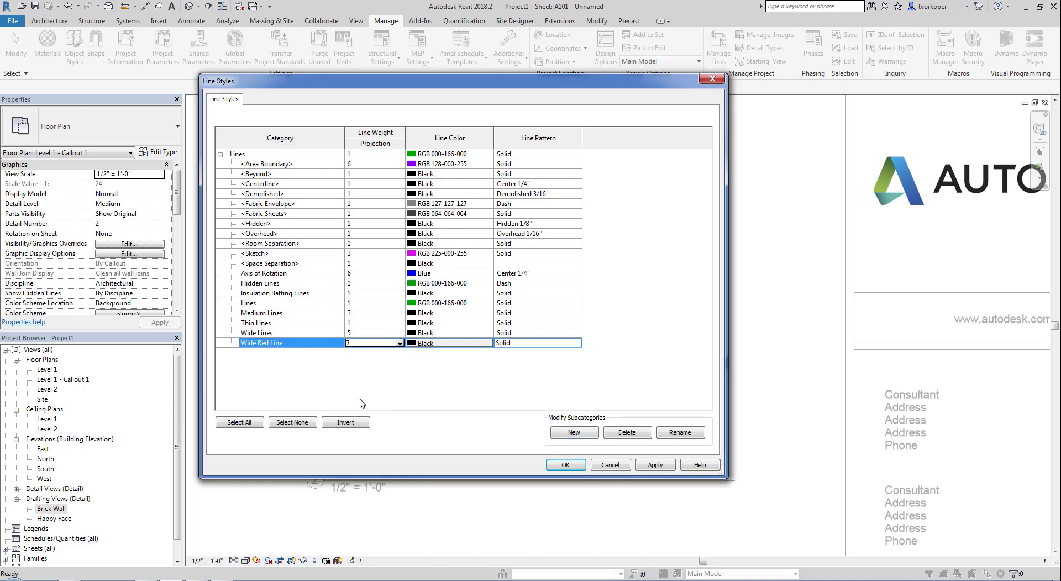
{"action": "left_click", "coordinate": [432, 344]}
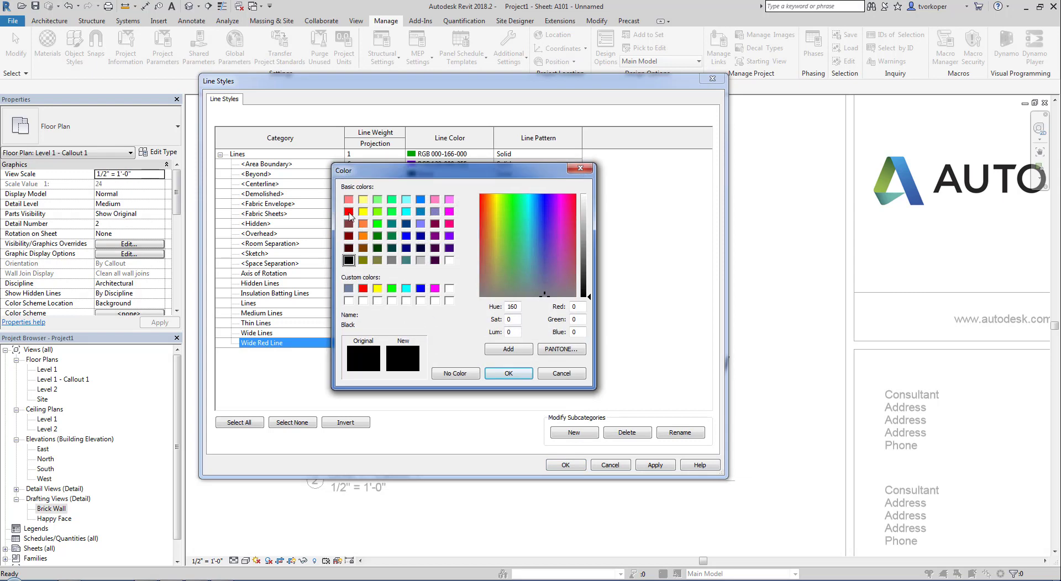
{"action": "left_click", "coordinate": [349, 211]}
{"action": "left_click", "coordinate": [508, 373]}
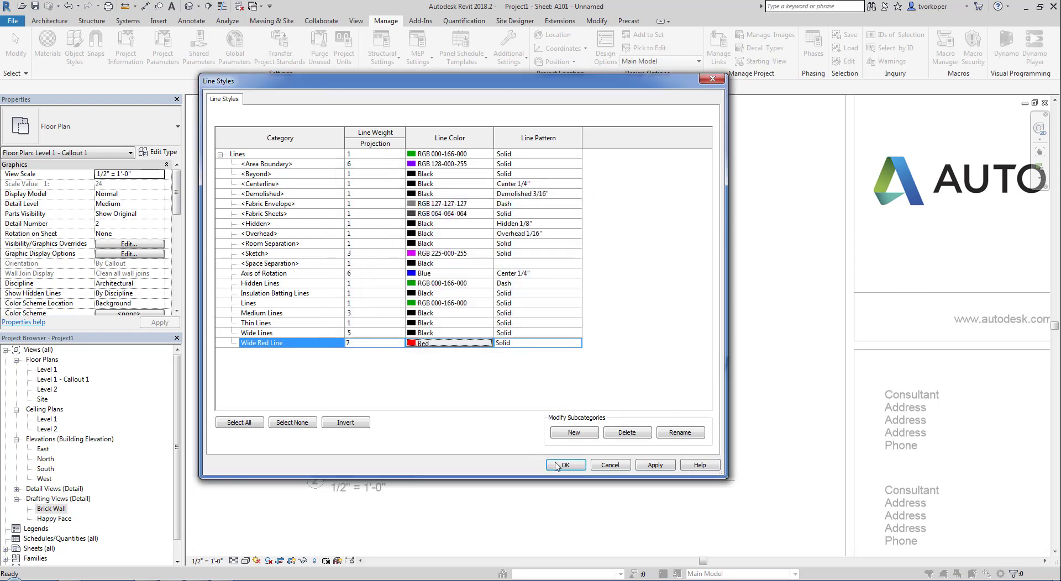
{"action": "left_click", "coordinate": [564, 465]}
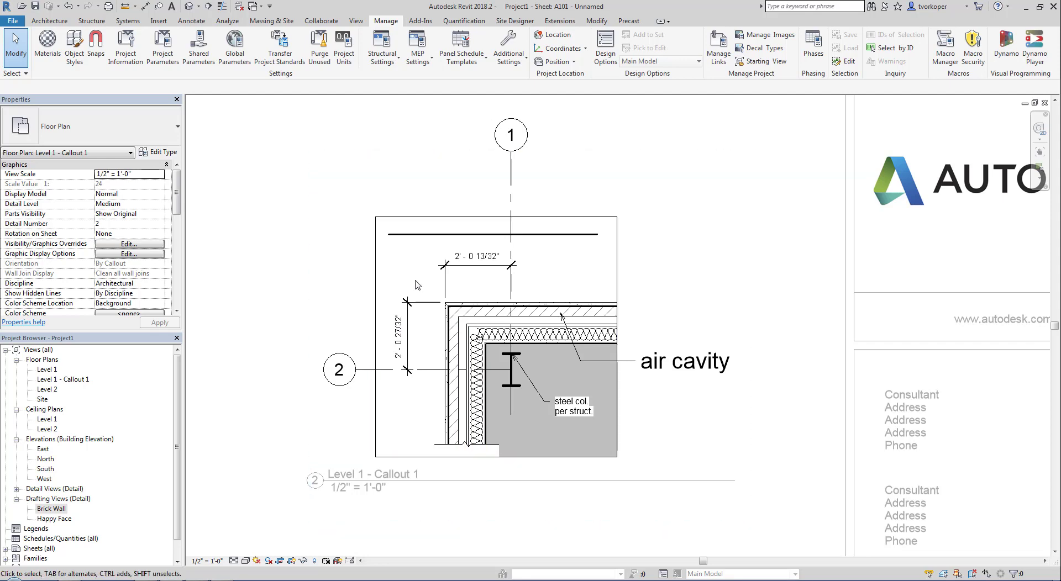
- Draw a horizontal Wide Red Line detail line across the callout's top, then zoom to fit
{"action": "key", "text": "d"}
{"action": "key", "text": "l"}
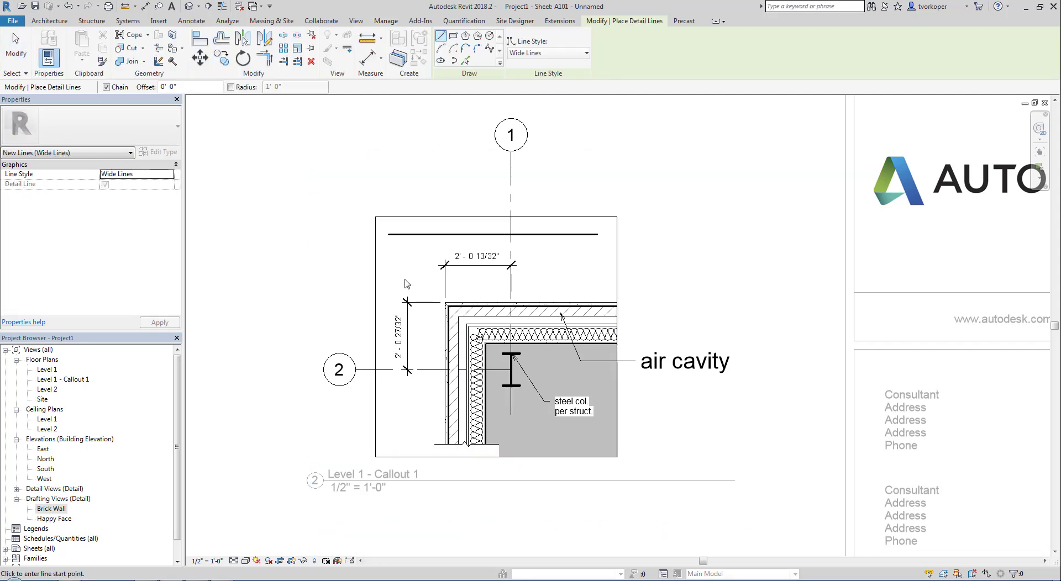
{"action": "left_click", "coordinate": [532, 53]}
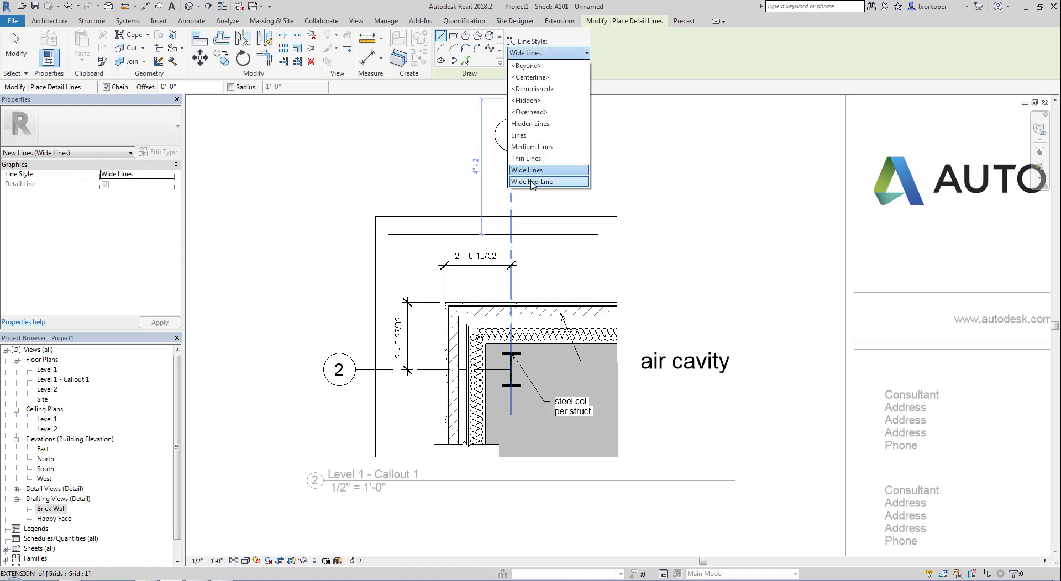
{"action": "left_click", "coordinate": [532, 182]}
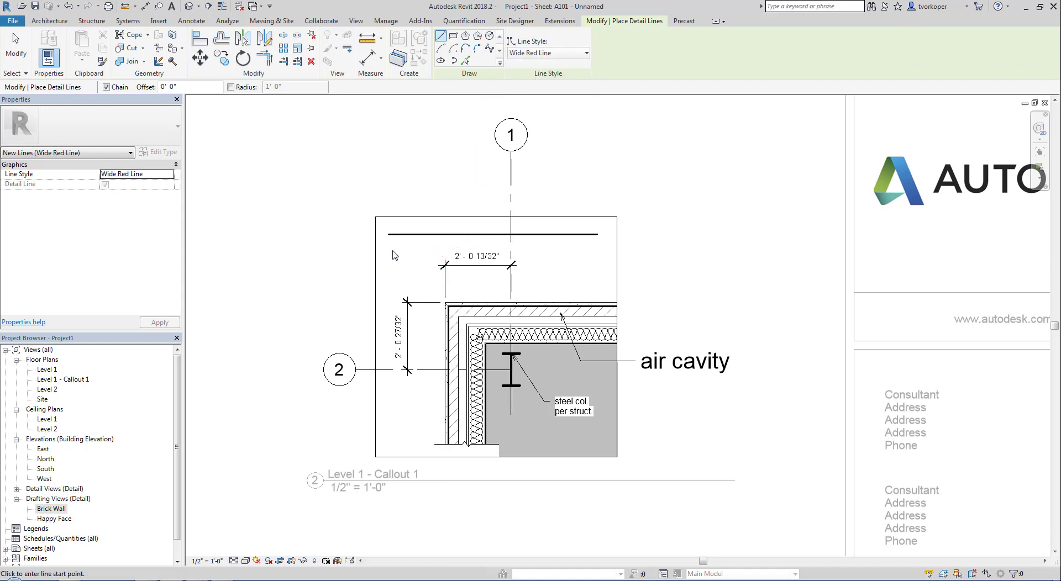
{"action": "left_click", "coordinate": [391, 250]}
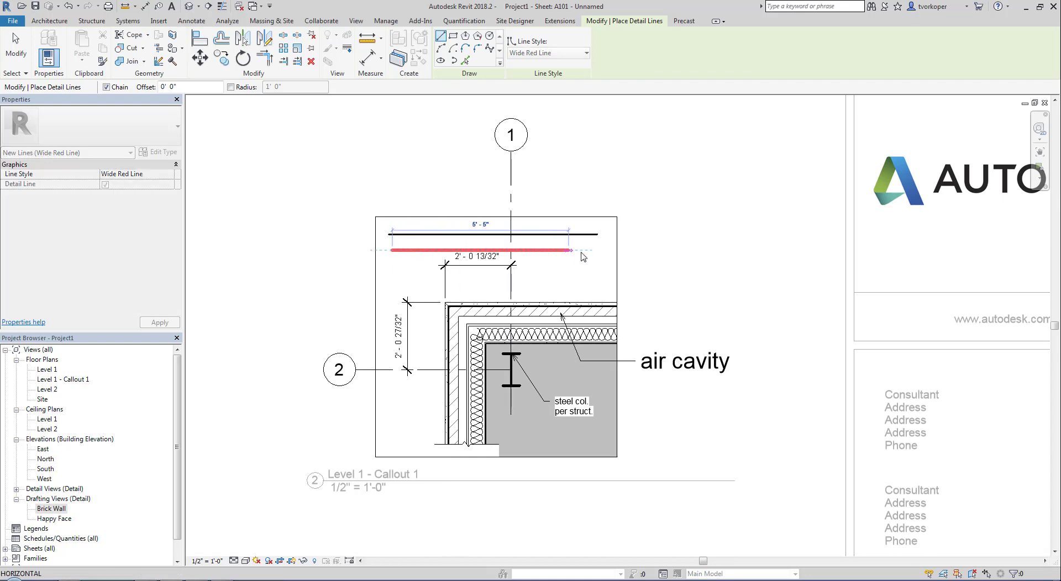
{"action": "left_click", "coordinate": [598, 250]}
{"action": "key", "text": "Escape"}
{"action": "key", "text": "Escape"}
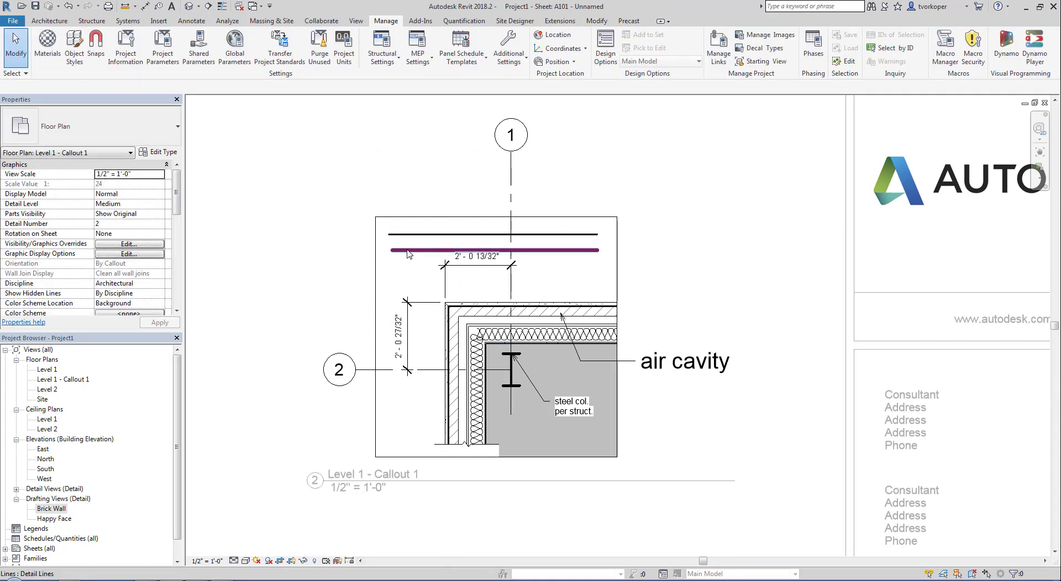
{"action": "middle_click", "coordinate": [360, 394]}
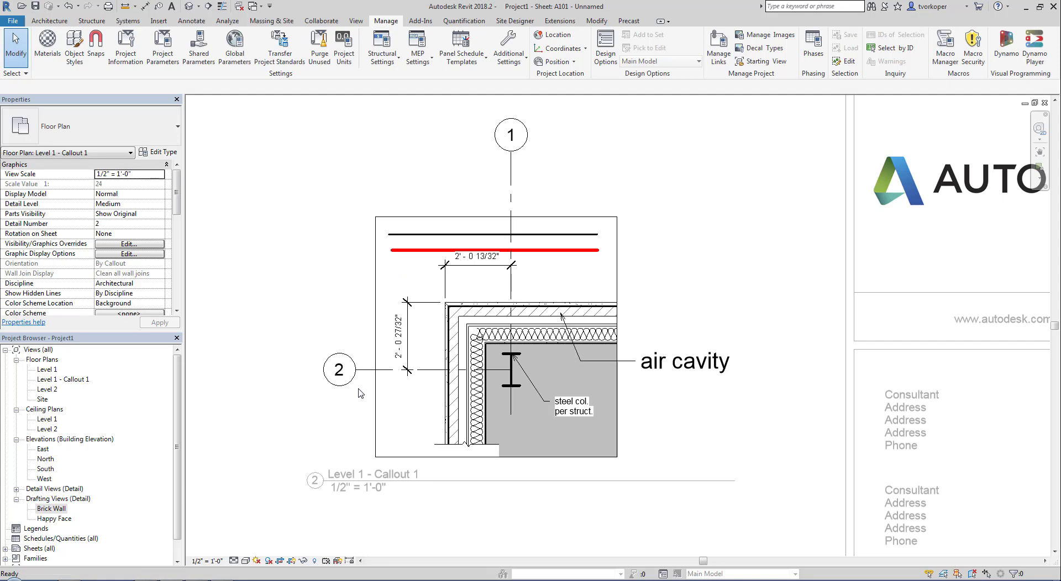